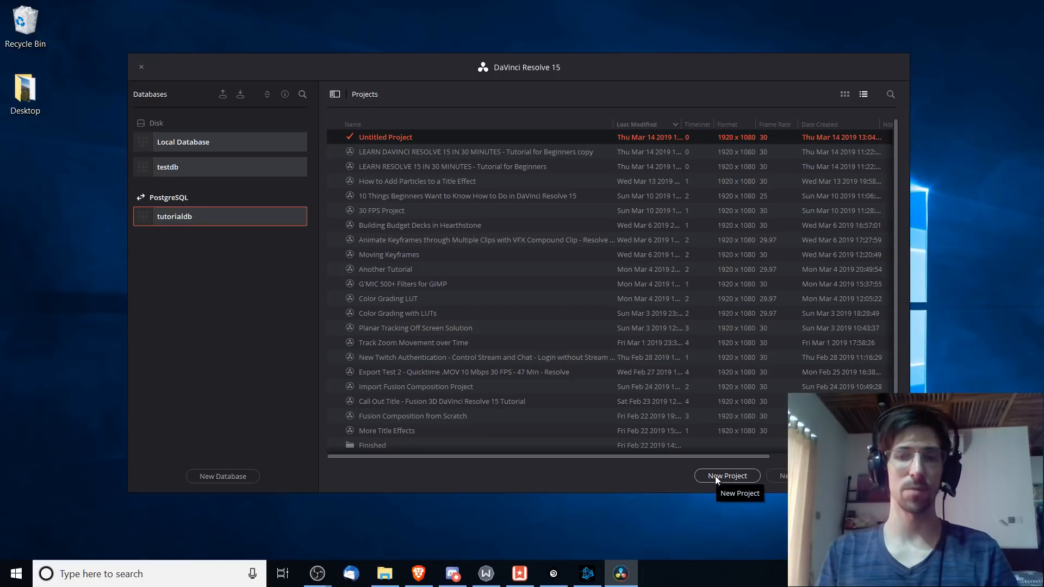
# Create a new project named "LEARN DAVINCI RESOLVE 15 IN 30 MINUTES - Tutorial for Beginners (The Real One)".
pyautogui.click(715, 476)
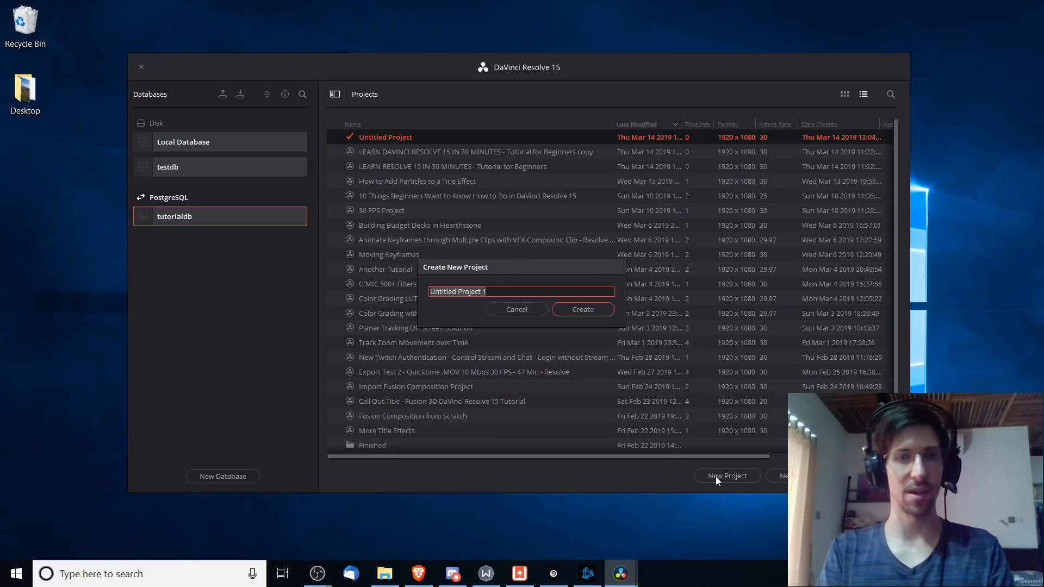
pyautogui.write('LEARN DAVINCI')
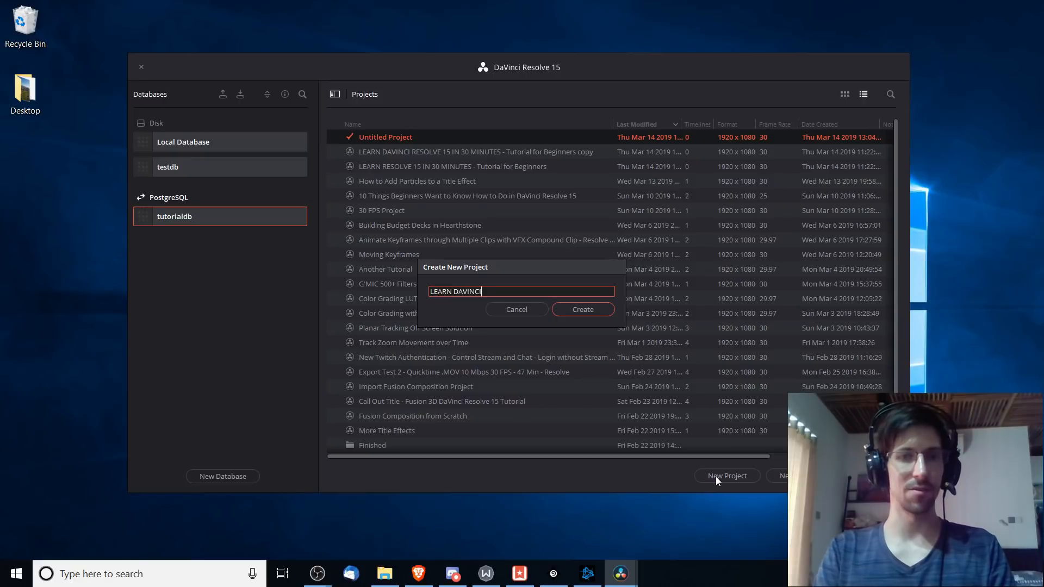
pyautogui.write(' RESOLVE 15 IN 30 MINUTES - Tutorial for Beginners (The Real One')
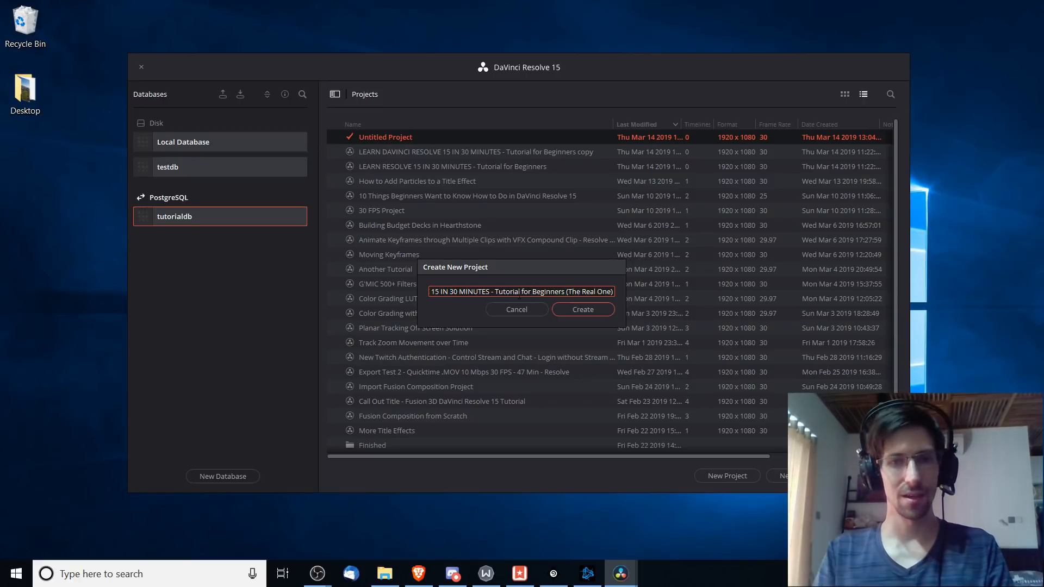
pyautogui.moveTo(519, 294); pyautogui.dragTo(682, 287)
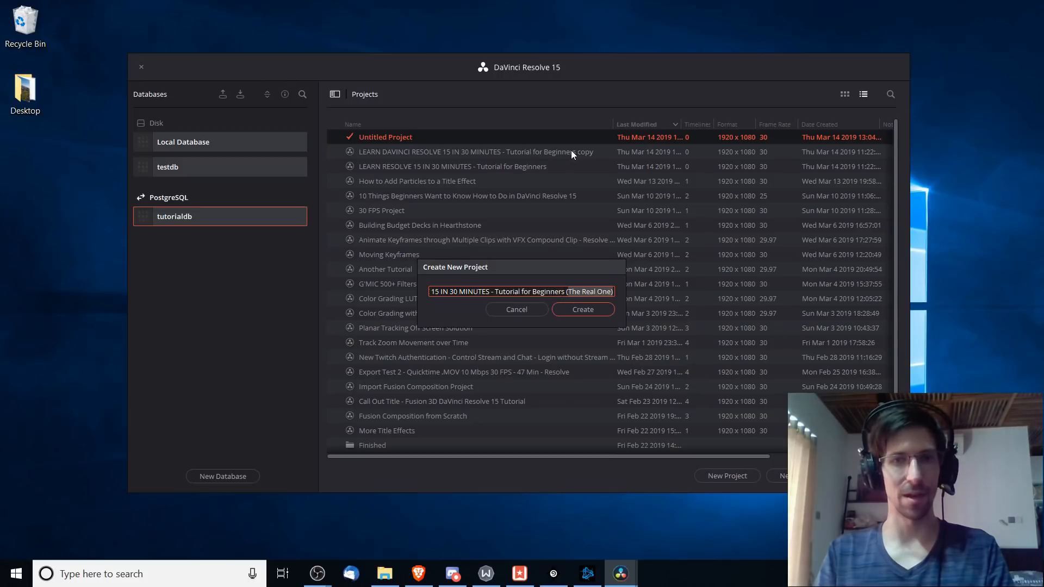
pyautogui.click(596, 314)
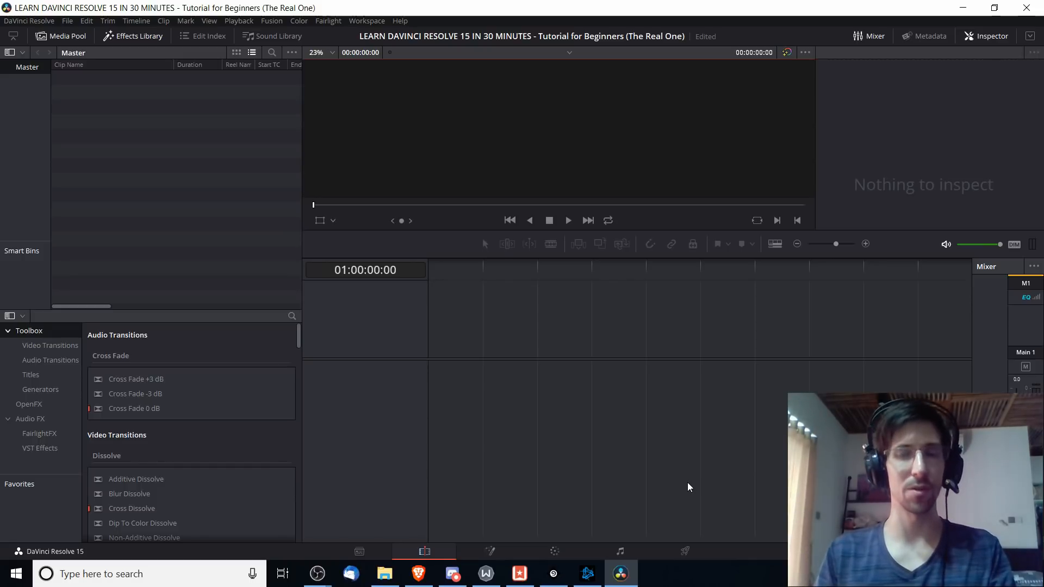
# Look through the Media, Edit, Fusion, Color, Fairlight and Deliver pages, viewing the Desktop location in media storage along the way.
pyautogui.click(362, 552)
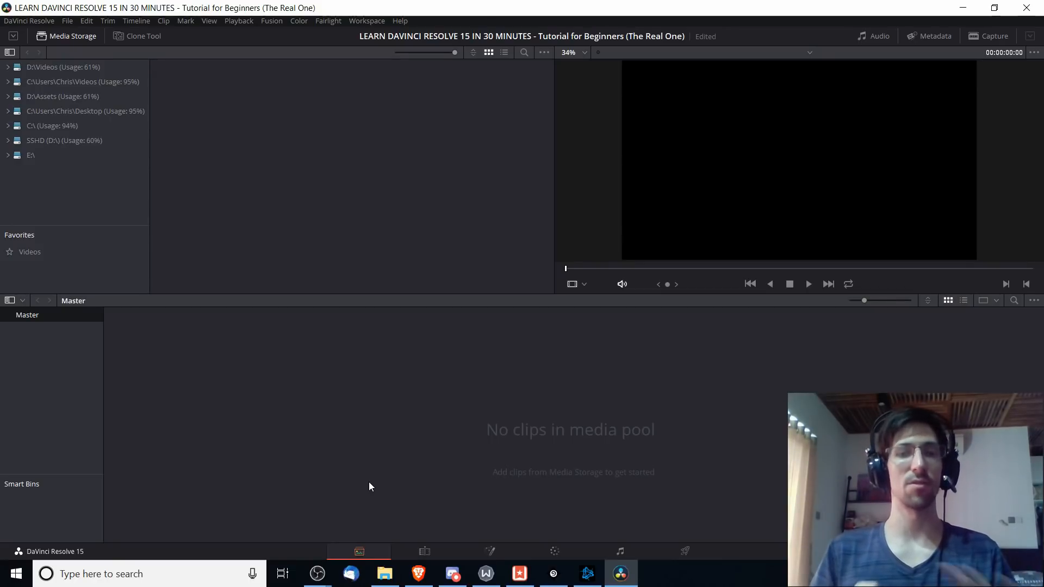
pyautogui.click(441, 545)
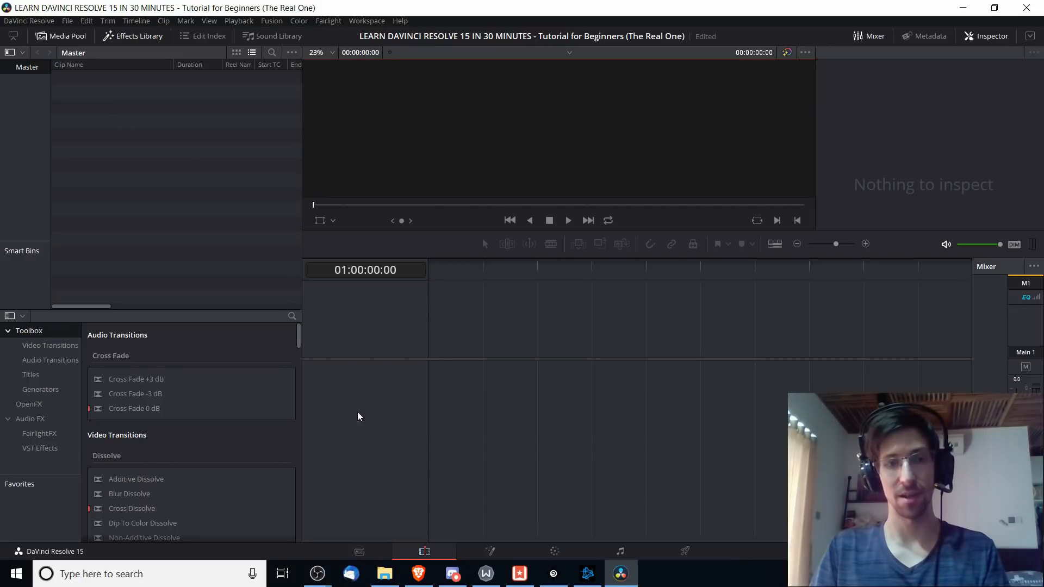
pyautogui.click(359, 552)
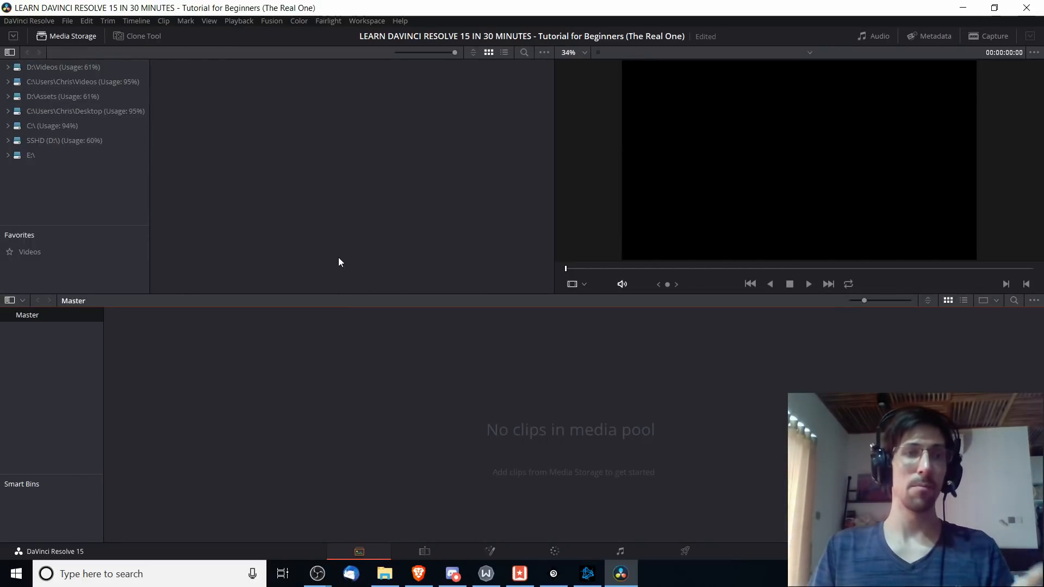
pyautogui.click(122, 111)
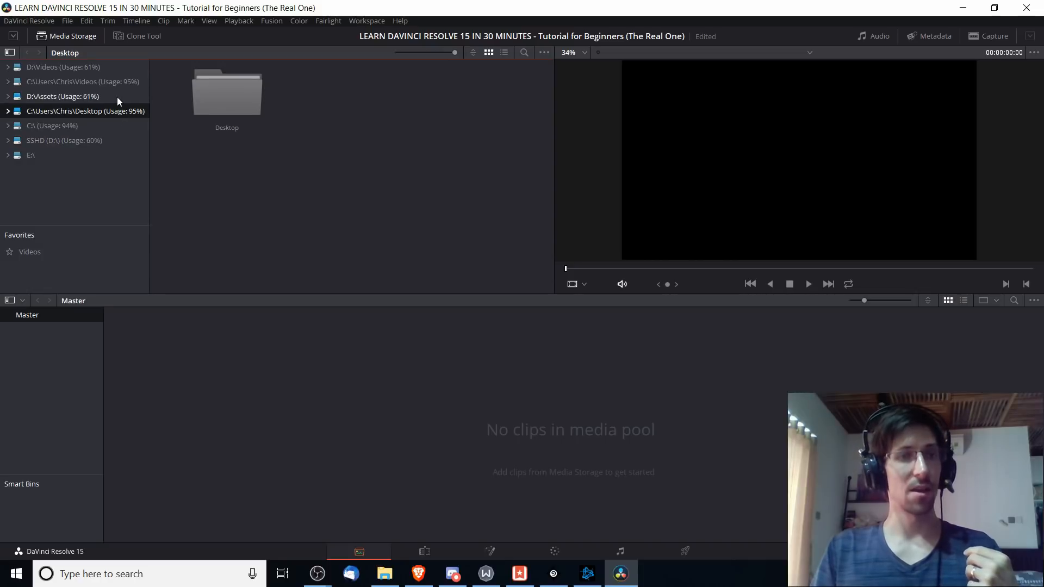
pyautogui.click(492, 552)
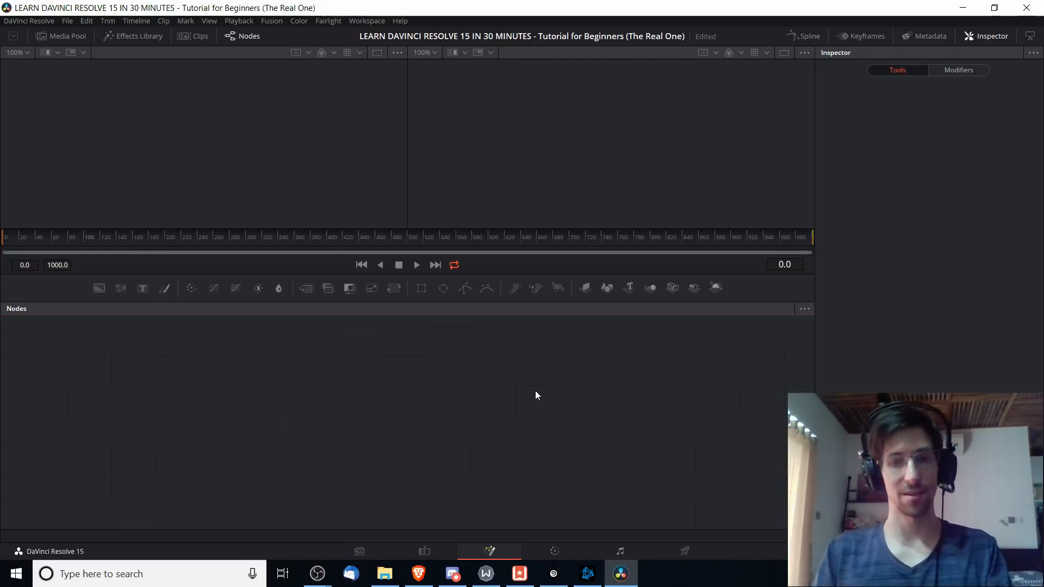
pyautogui.click(554, 551)
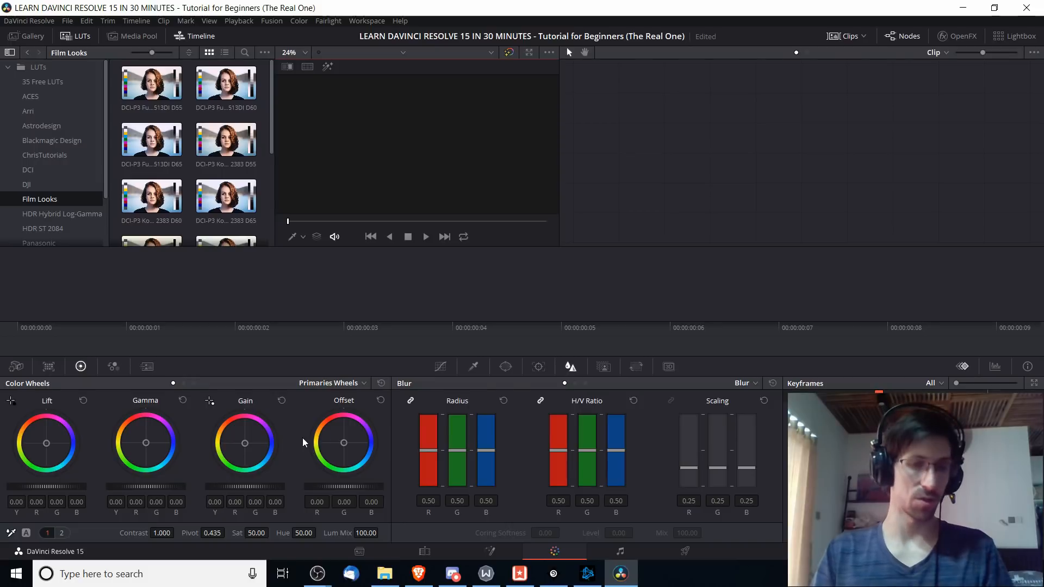
pyautogui.click(624, 551)
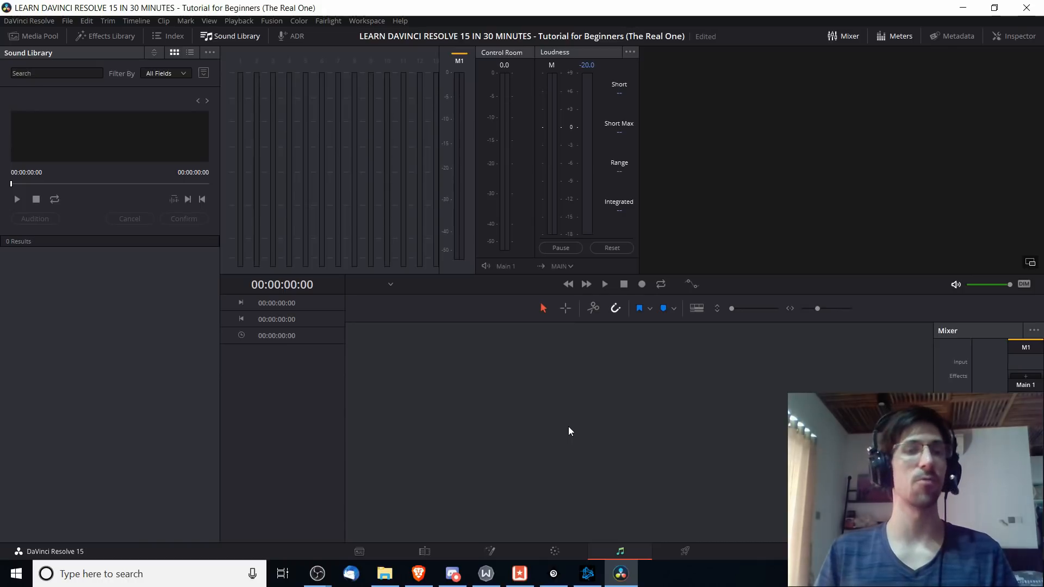
pyautogui.click(686, 550)
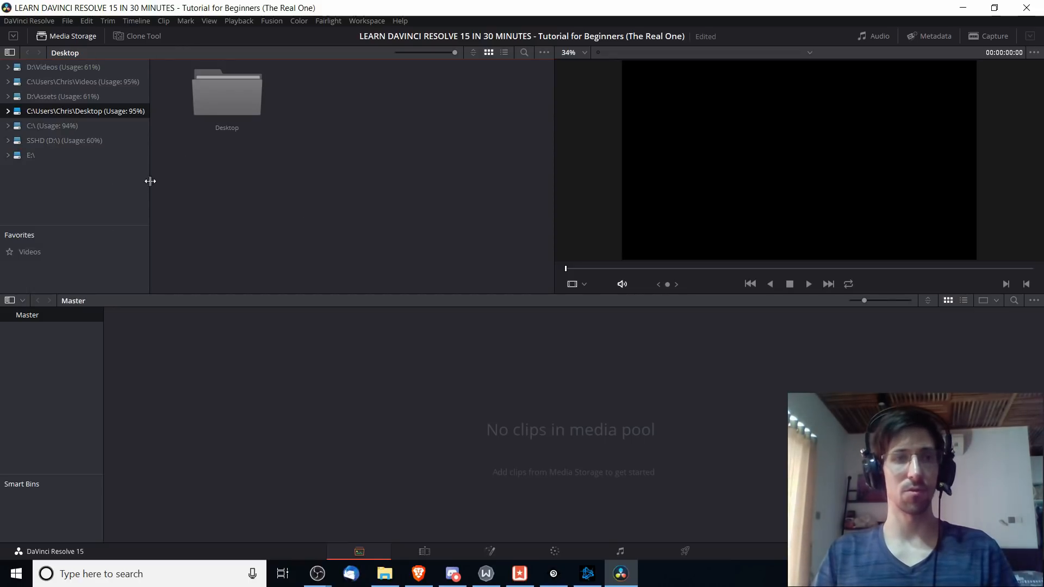
# Hide and restore the Media Storage browser on the Media page, and briefly show and hide the Clone Tool.
pyautogui.click(76, 35)
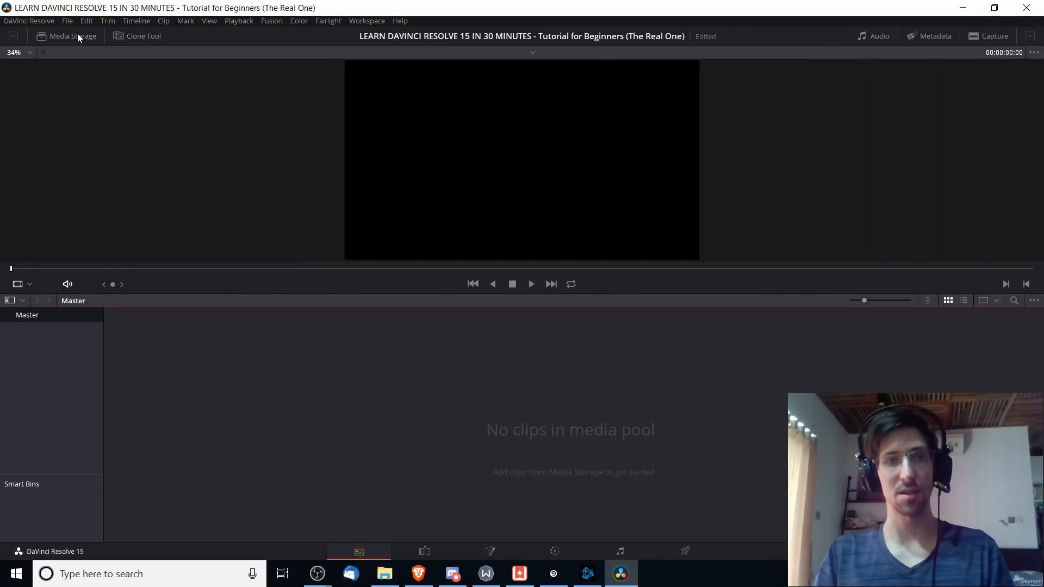
pyautogui.click(77, 34)
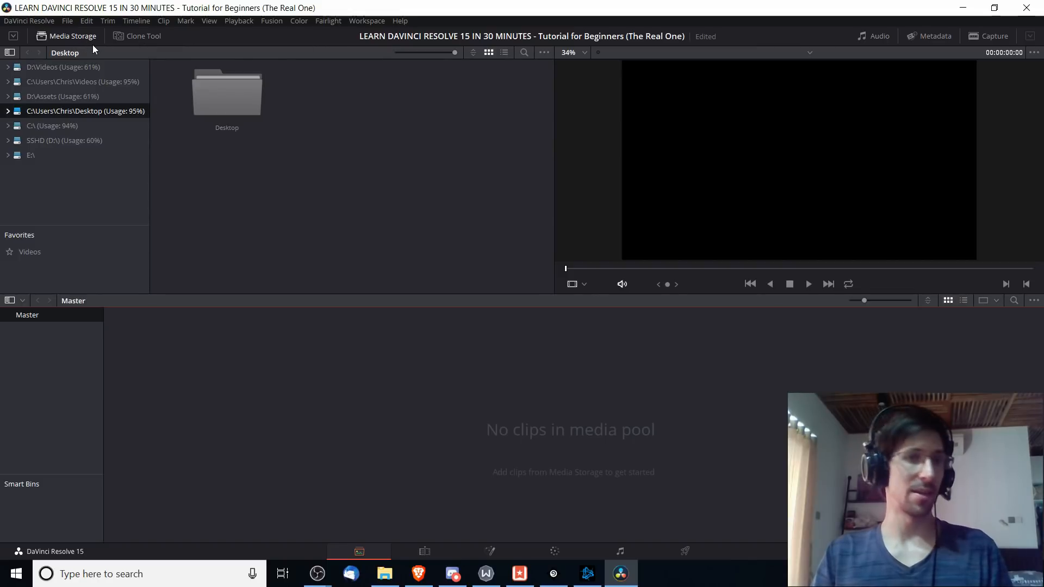
pyautogui.click(141, 37)
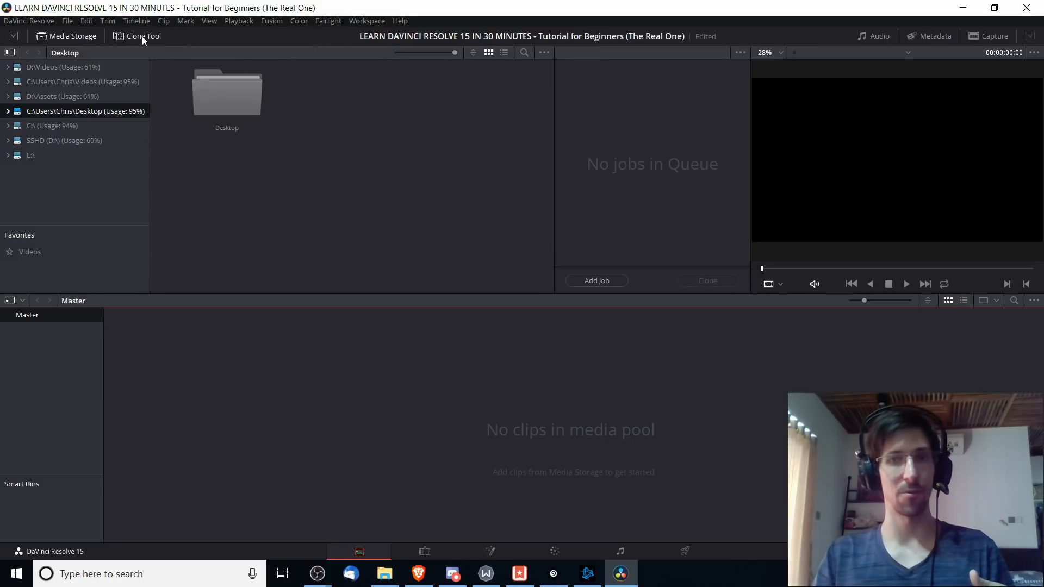
pyautogui.click(142, 36)
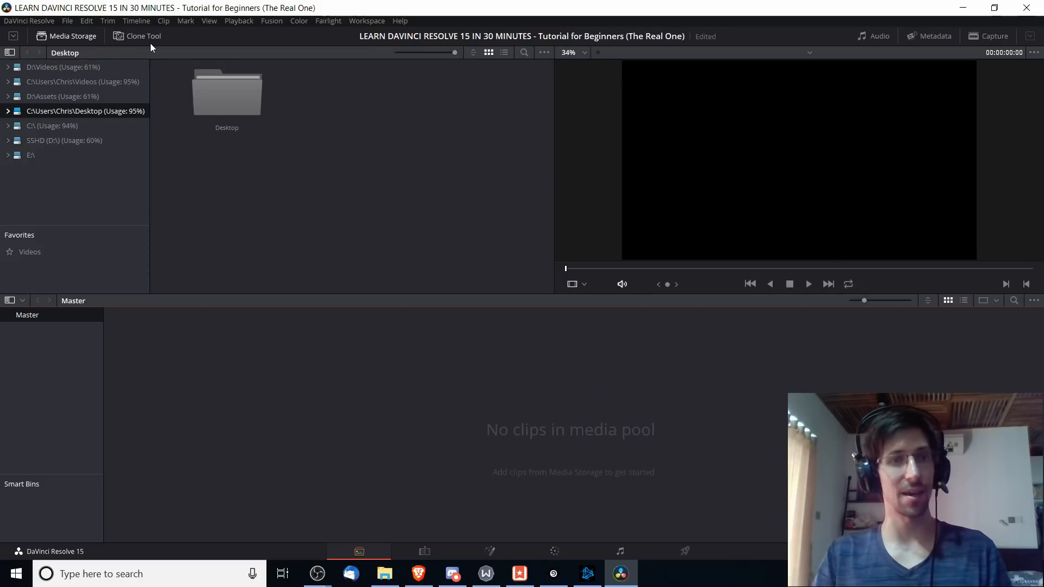
pyautogui.click(146, 38)
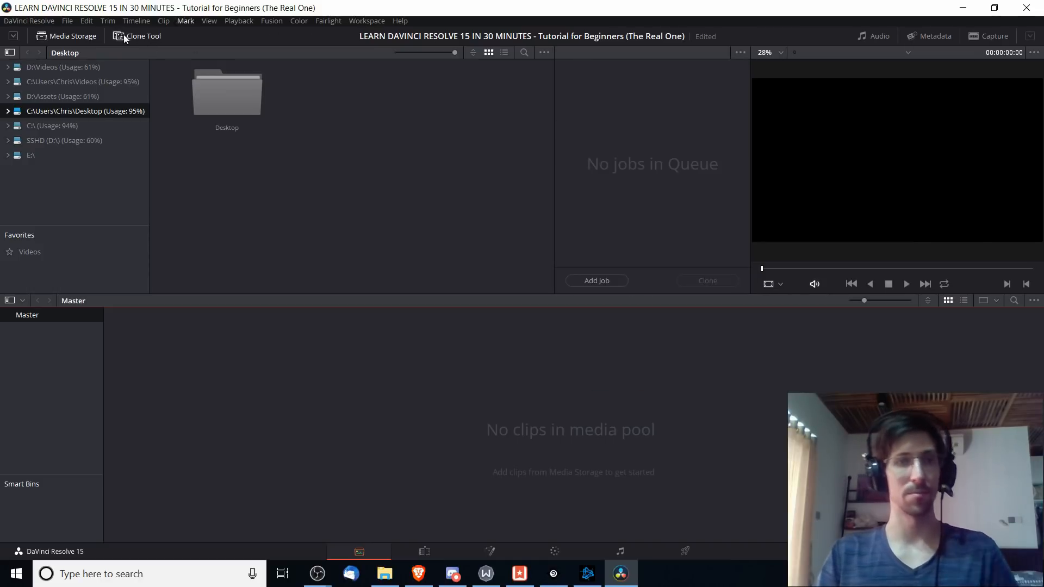
pyautogui.click(126, 36)
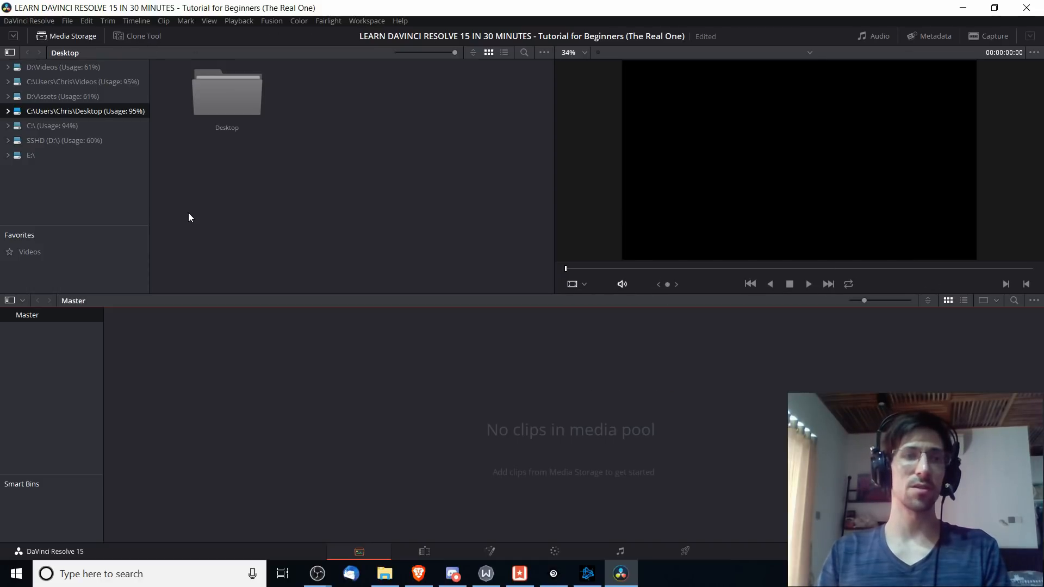
# Try to add the StockClips folder from the D: drive's Videos folder as a new media storage location.
pyautogui.rightClick(94, 189)
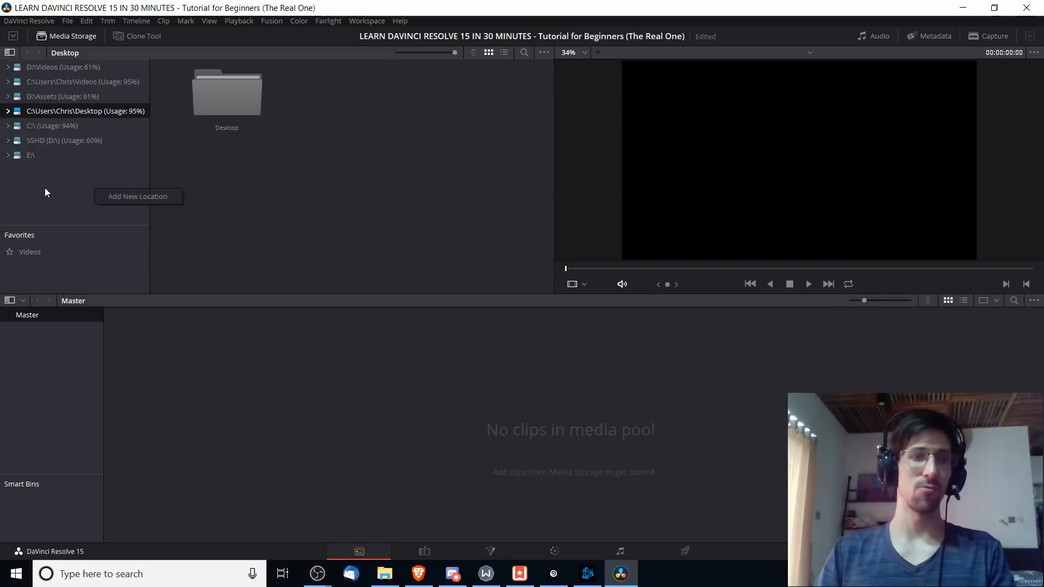
pyautogui.click(133, 197)
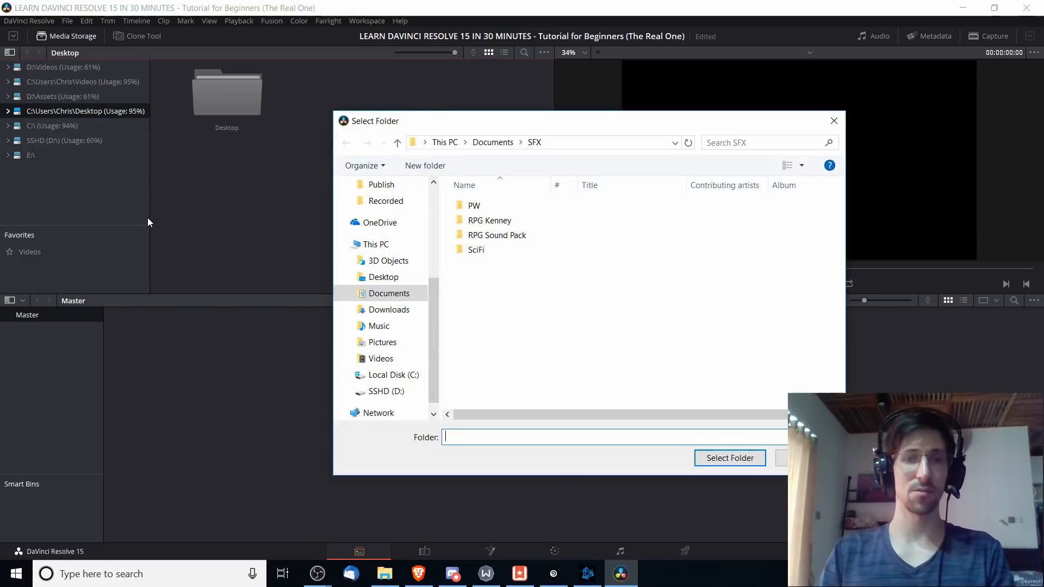
pyautogui.click(394, 313)
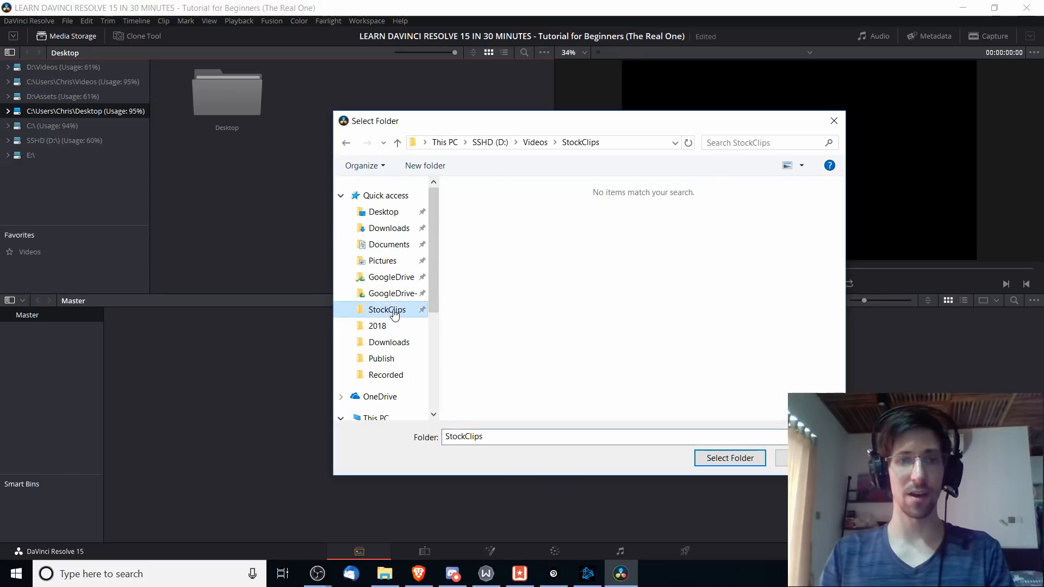
pyautogui.click(734, 462)
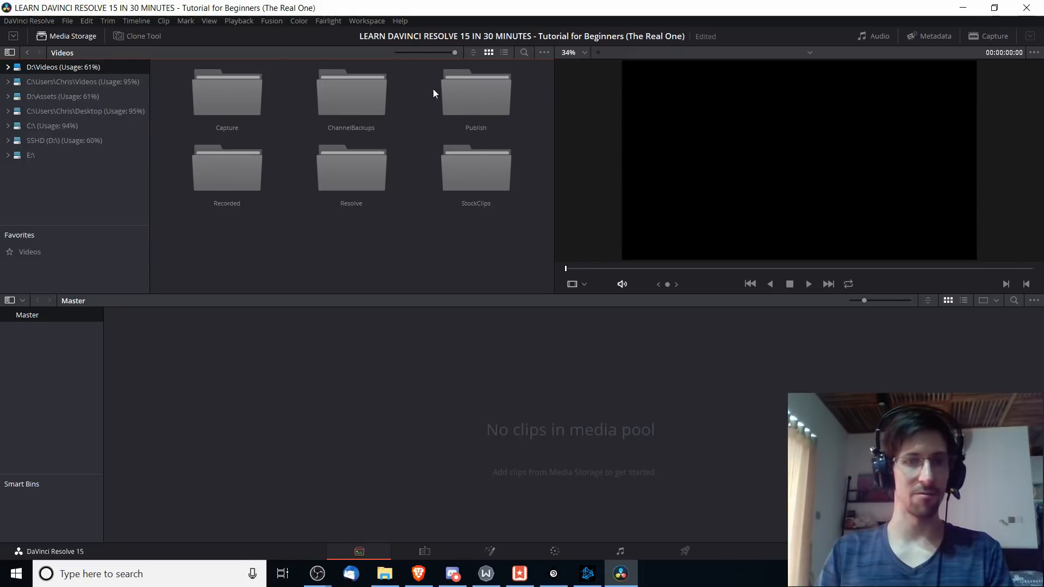
# Open the StockClips folder under D:\Videos in media storage and browse its clips.
pyautogui.doubleClick(474, 191)
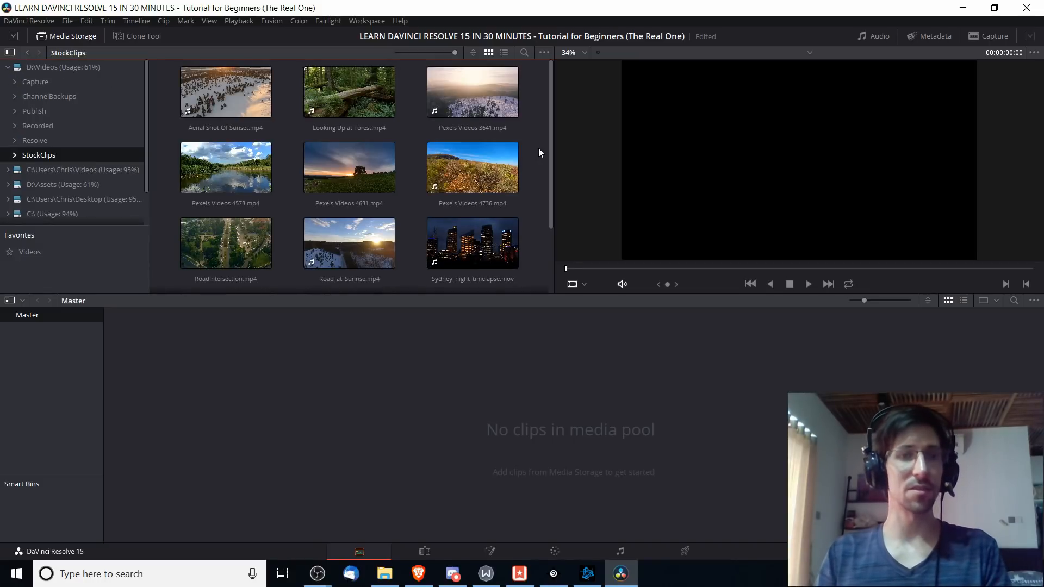
pyautogui.scroll(-1, 543, 156)
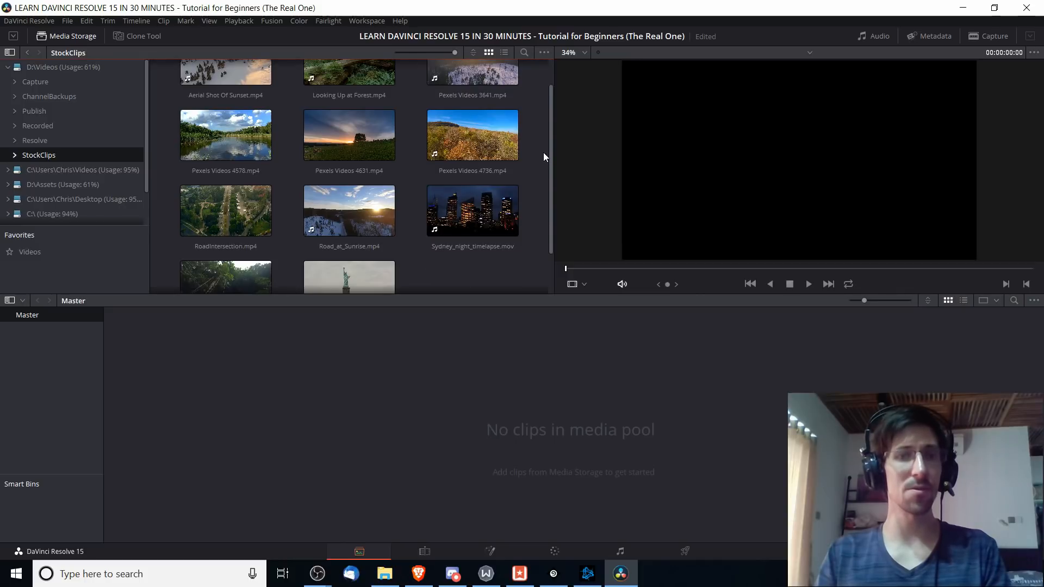
pyautogui.scroll(-1, 544, 156)
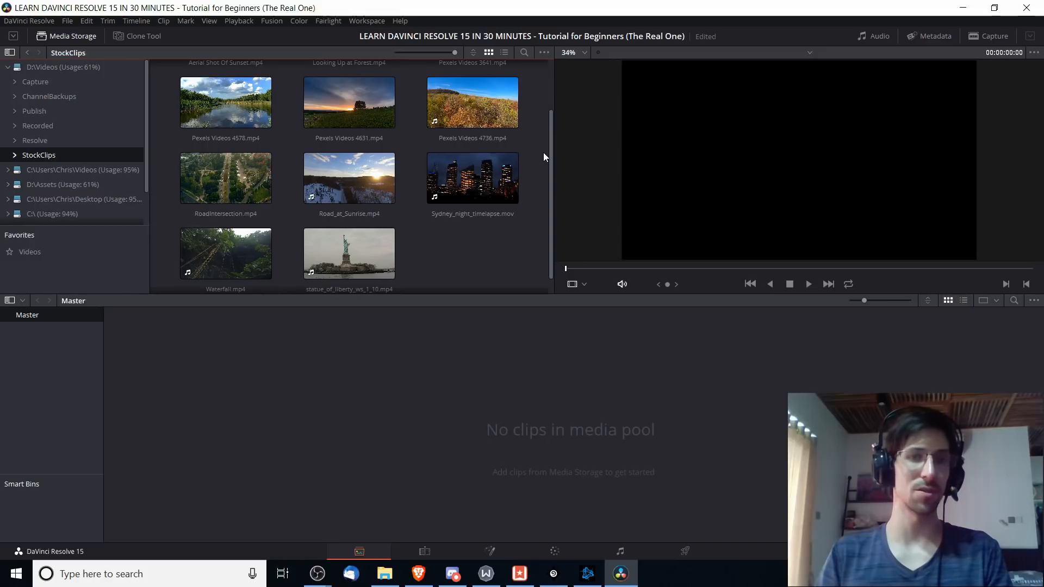
pyautogui.scroll(2, 543, 152)
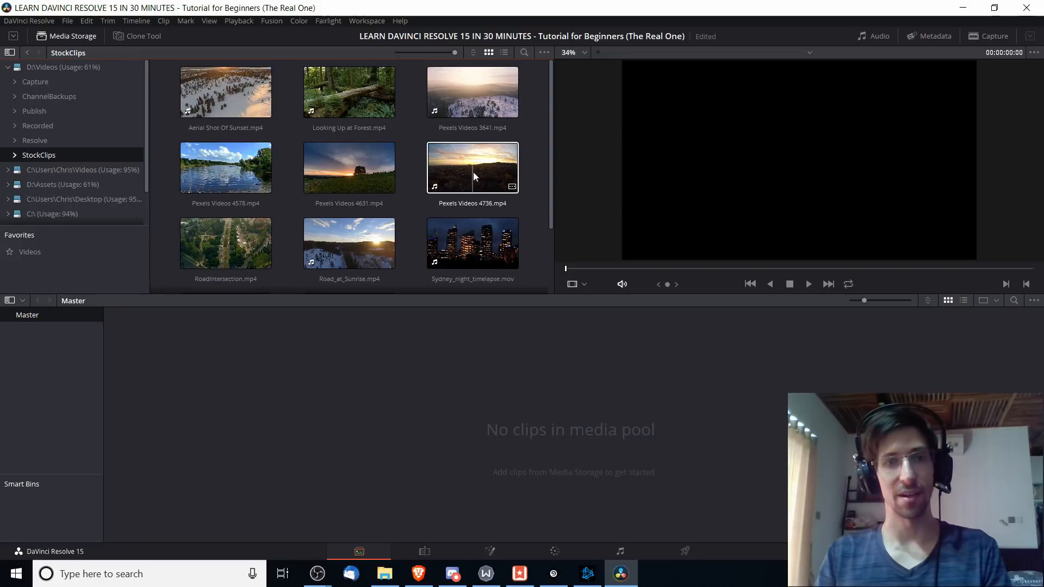
# Preview Pexels Videos 4578.mp4 in the viewer by scrubbing to about 11 seconds, playing it from there and stopping playback.
pyautogui.click(239, 189)
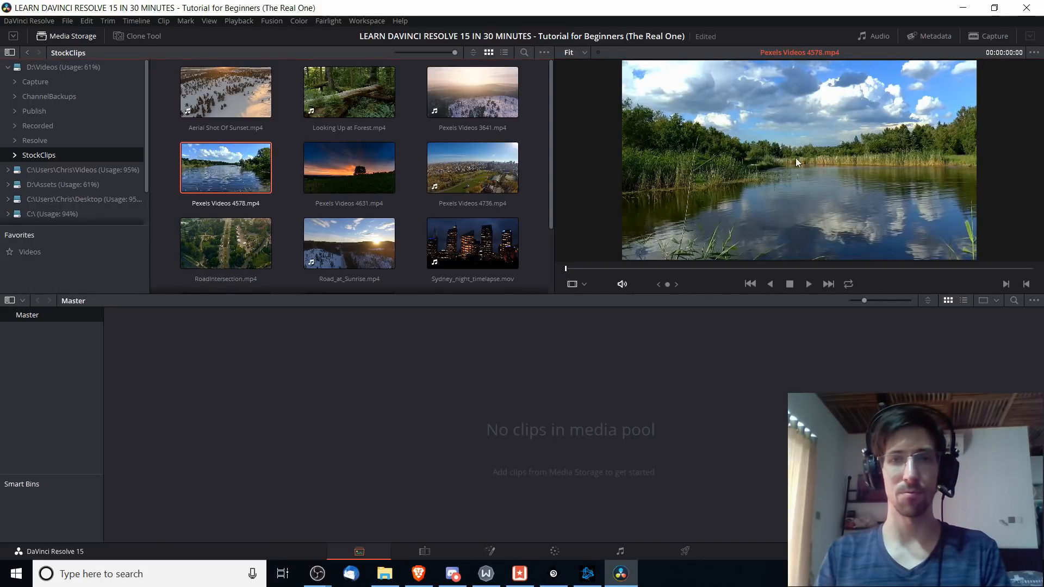
pyautogui.moveTo(683, 270); pyautogui.dragTo(794, 269)
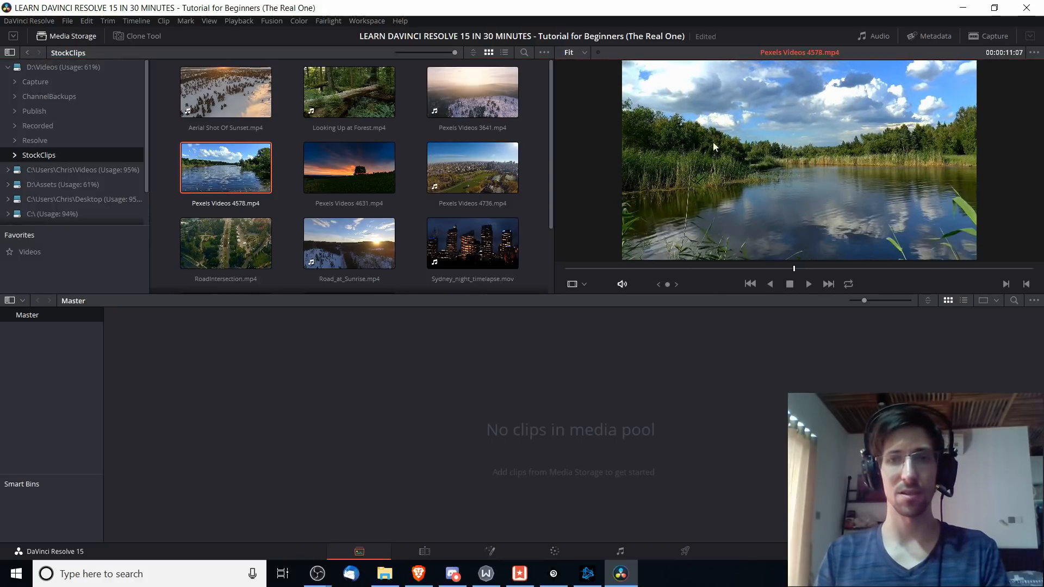
pyautogui.click(810, 285)
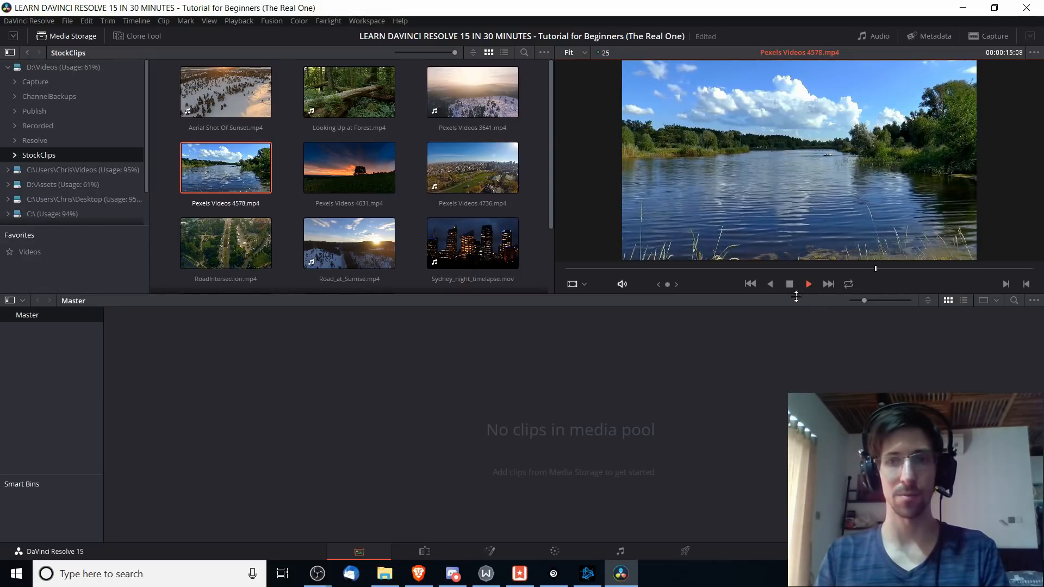
pyautogui.click(789, 283)
# Add Sydney_night_timelapse.mov to the media pool without changing the project's frame rate, and undo the addition.
pyautogui.scroll(-2, 456, 250)
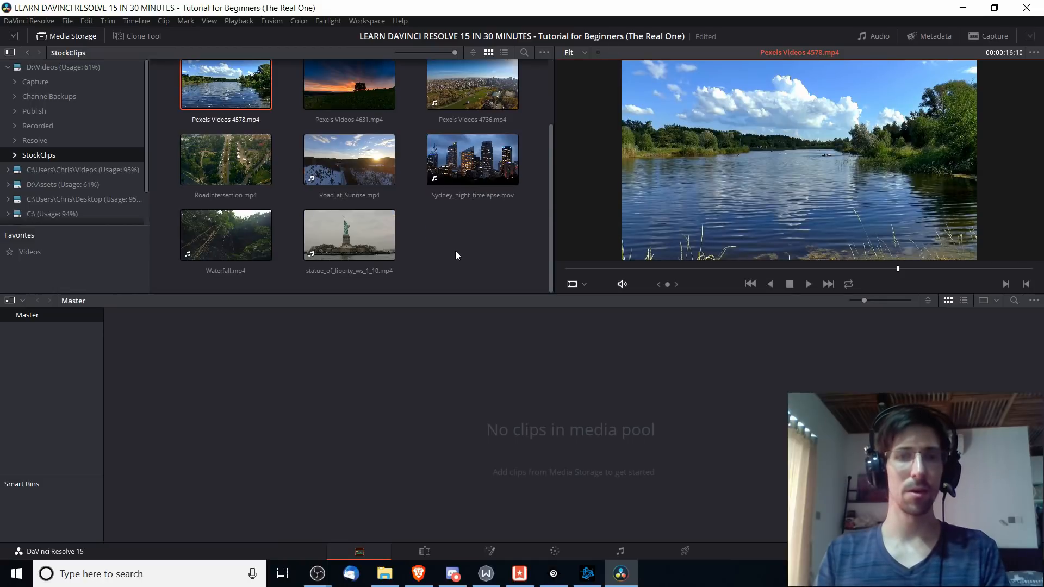
pyautogui.click(486, 181)
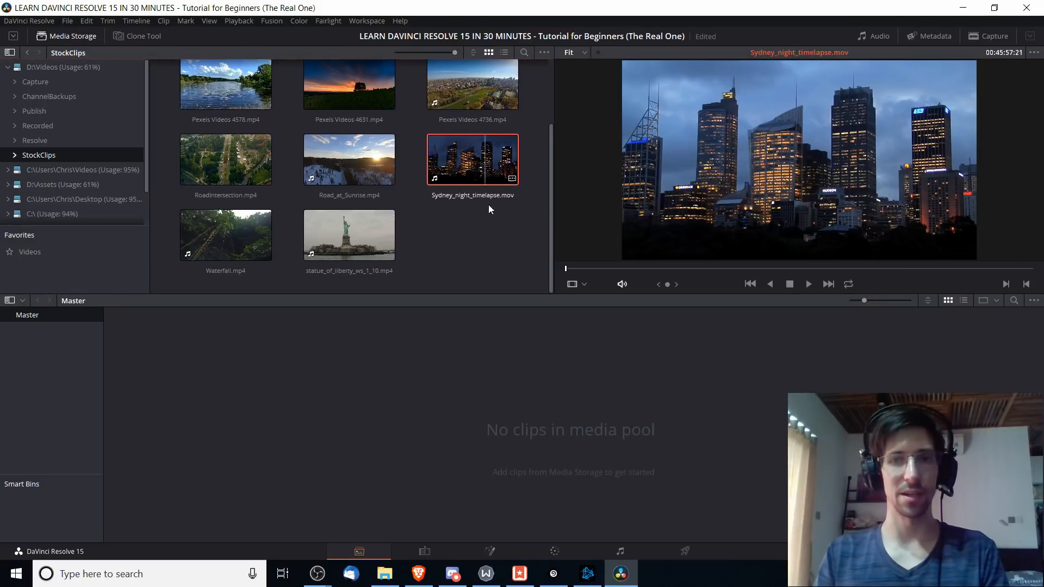
pyautogui.moveTo(486, 163); pyautogui.dragTo(390, 355)
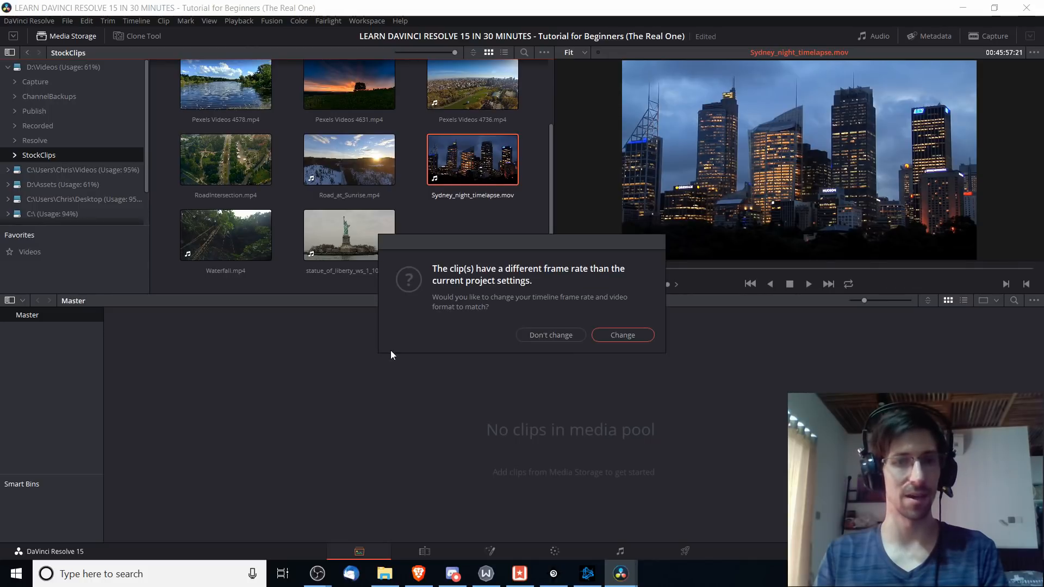
pyautogui.moveTo(472, 238); pyautogui.dragTo(439, 214)
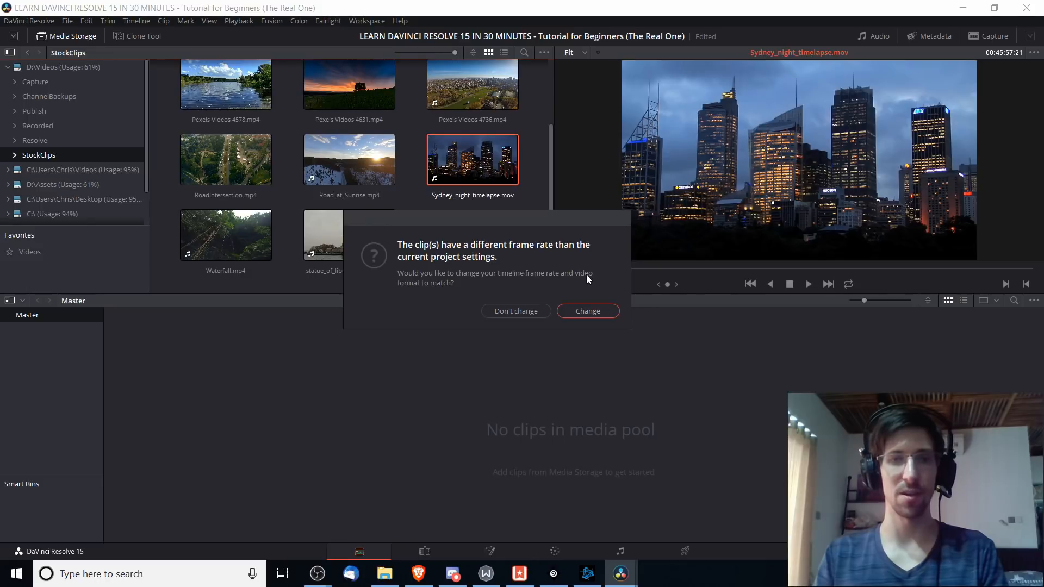
pyautogui.click(517, 310)
pyautogui.hotkey('ctrl', 'z')
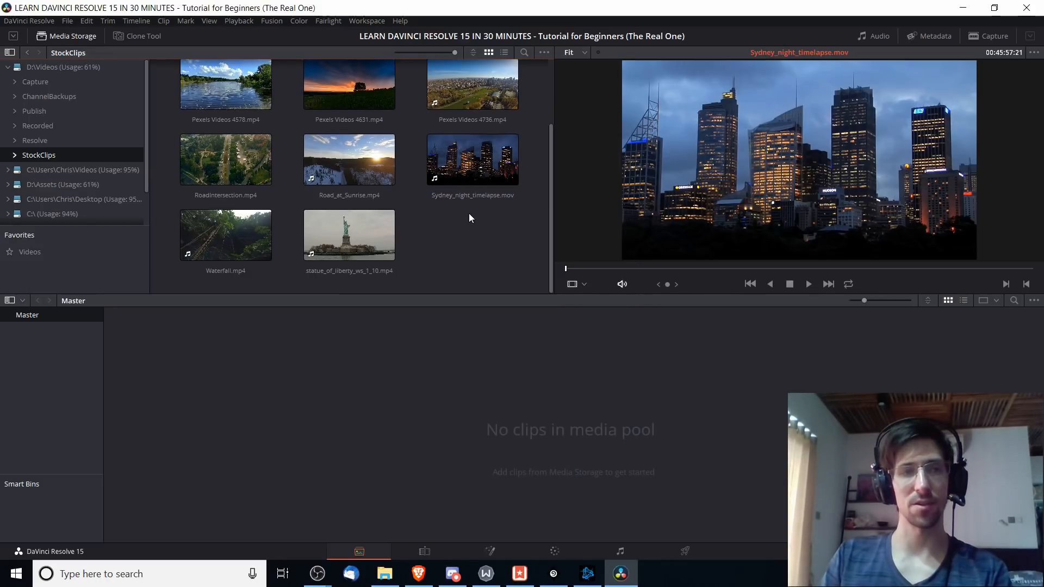
# Set the project's timeline frame rate to 30 frames per second in the project settings and save them.
pyautogui.click(67, 21)
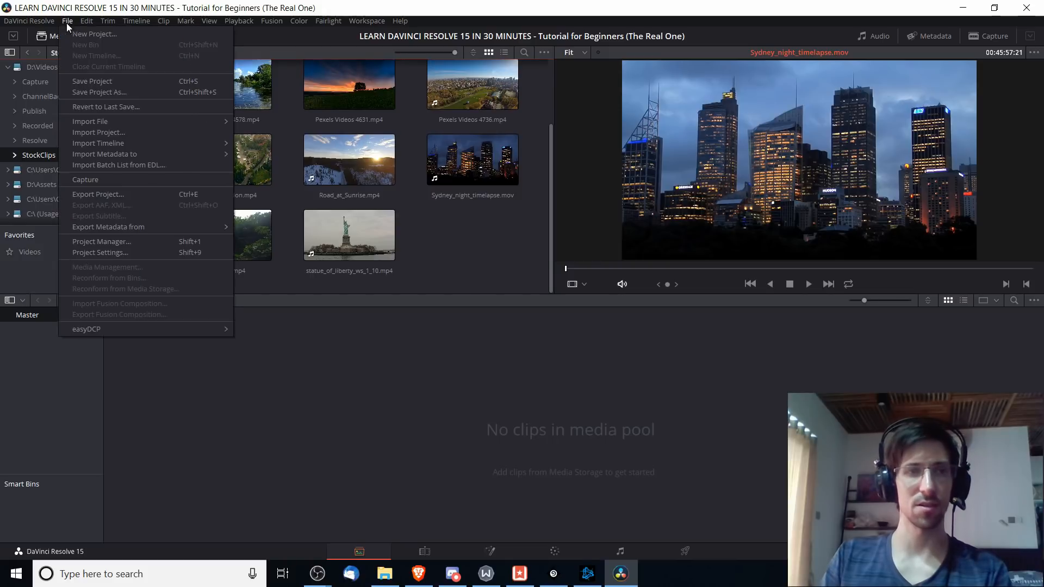
pyautogui.click(132, 252)
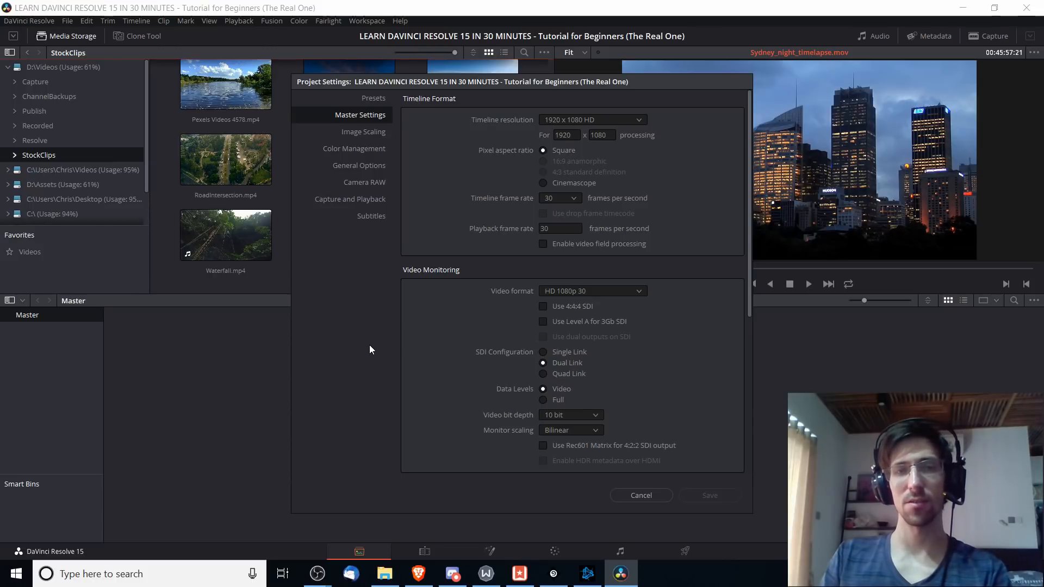
pyautogui.click(556, 199)
pyautogui.click(560, 198)
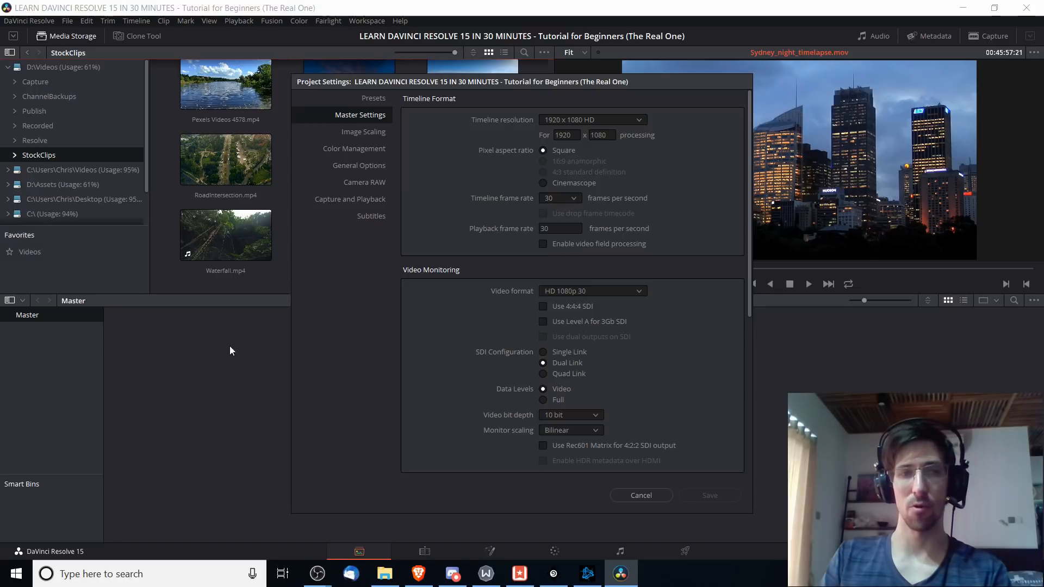
pyautogui.click(568, 197)
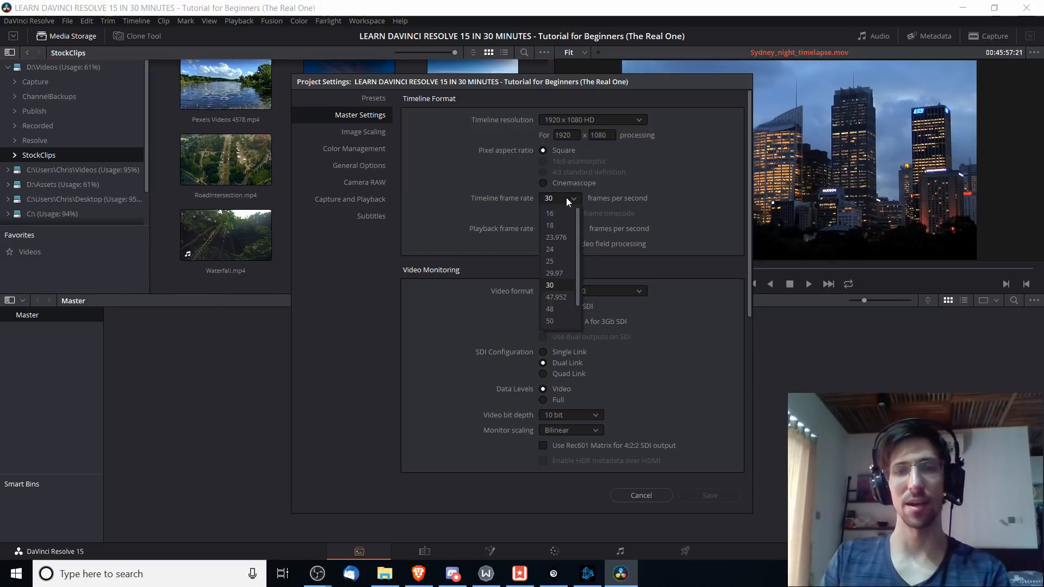
pyautogui.click(566, 198)
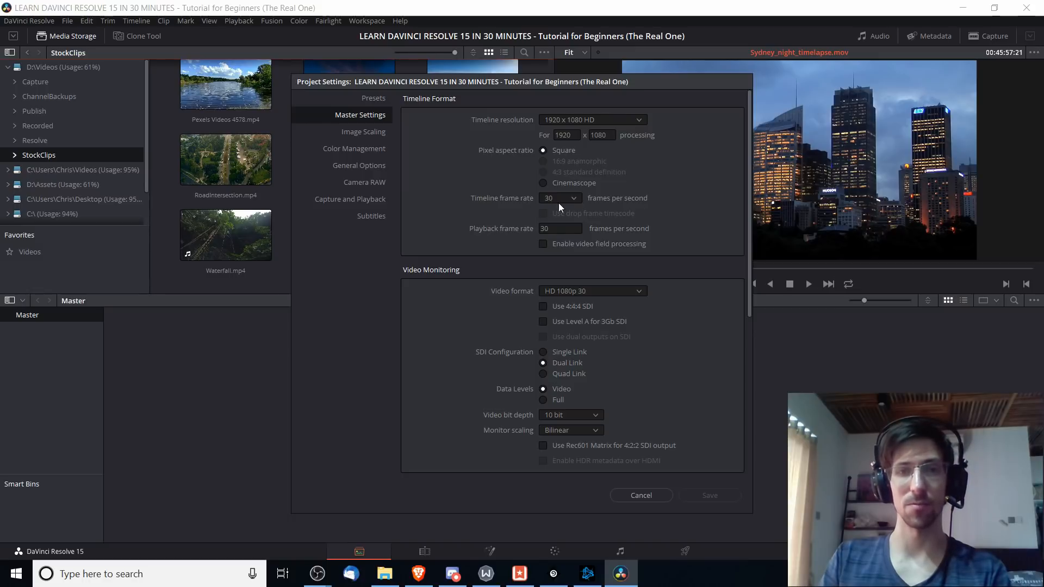
pyautogui.click(573, 198)
pyautogui.click(560, 283)
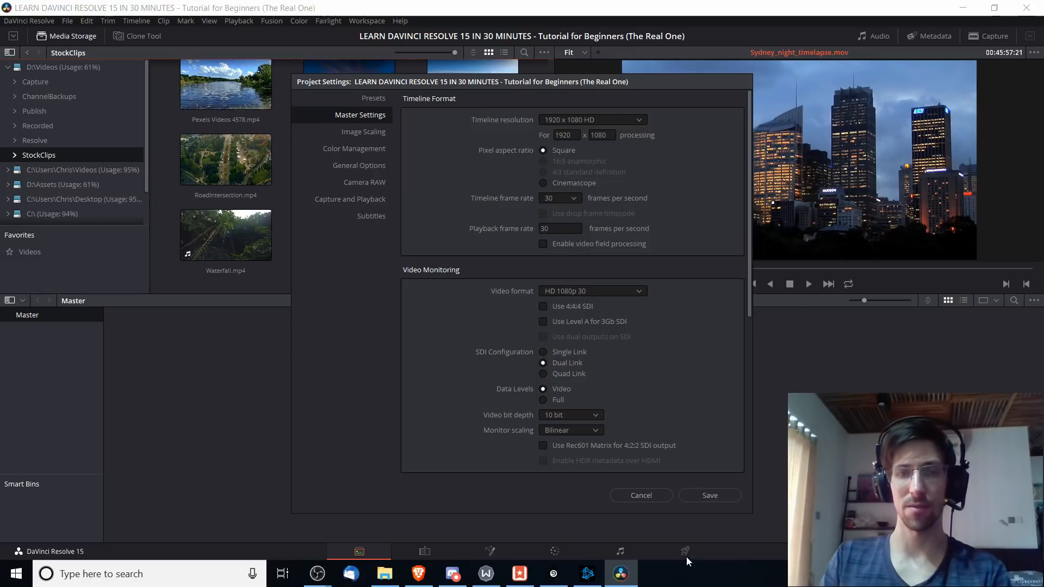
pyautogui.click(665, 495)
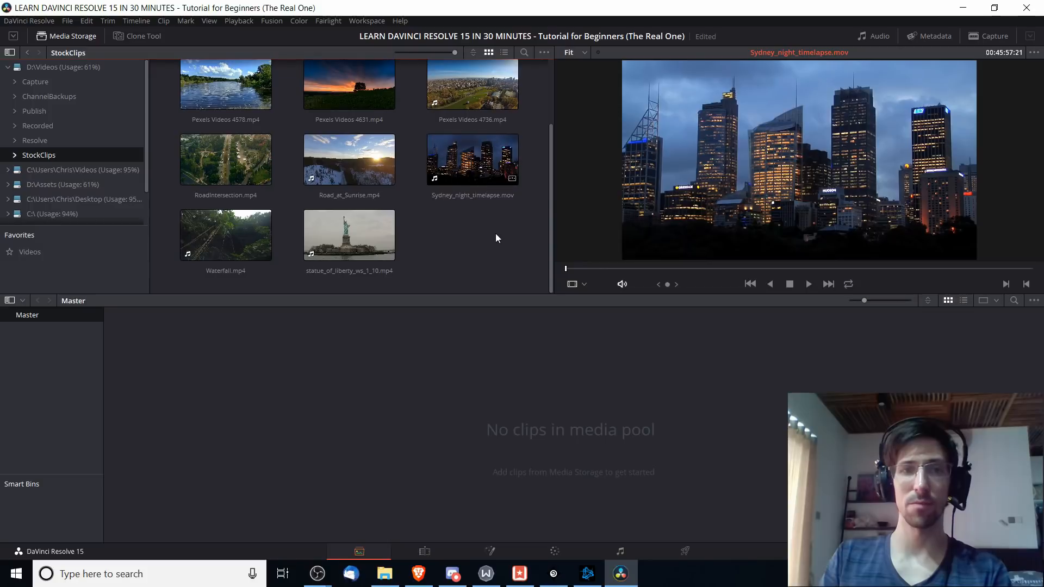
# Examine the frame rate, resolution and other clip details in the metadata of Sydney_night_timelapse.mov.
pyautogui.rightClick(479, 174)
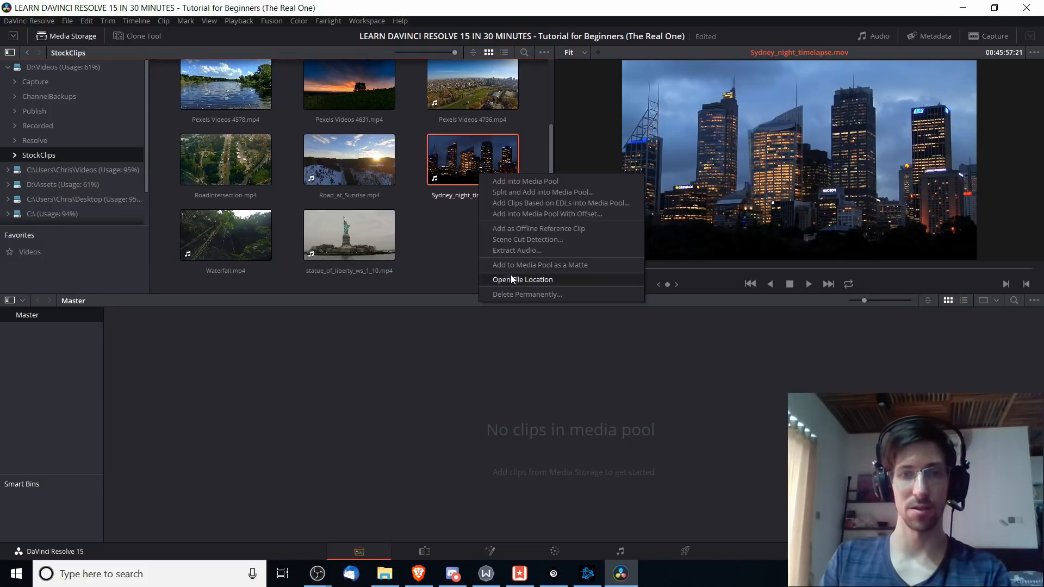
pyautogui.click(453, 219)
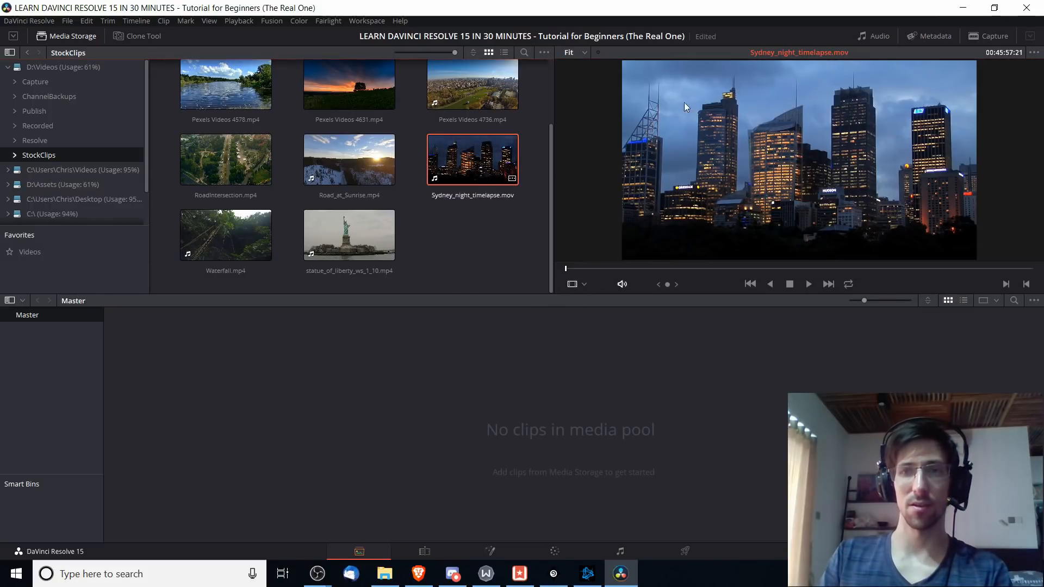
pyautogui.click(929, 36)
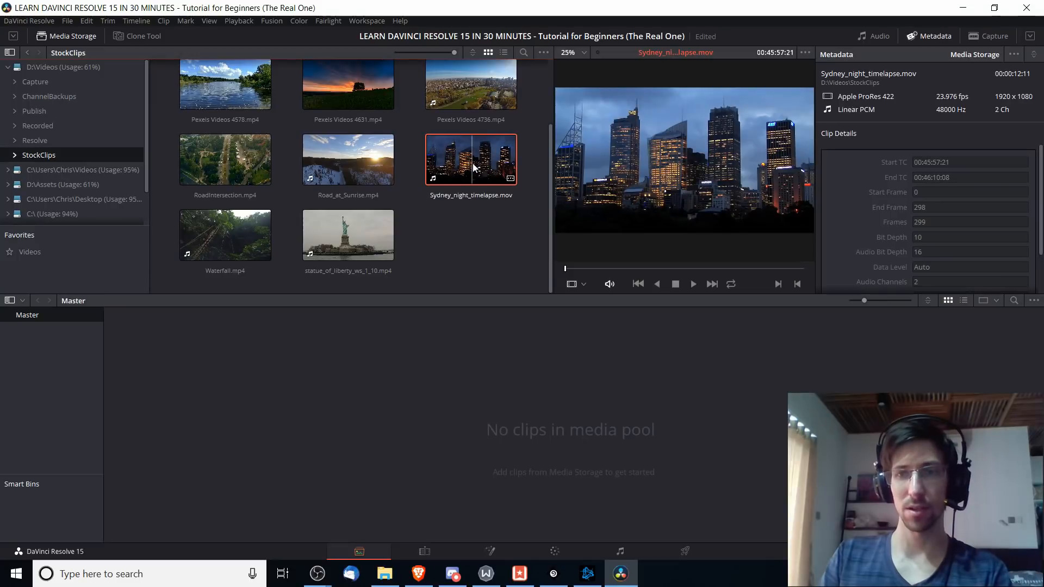
pyautogui.scroll(-1, 884, 224)
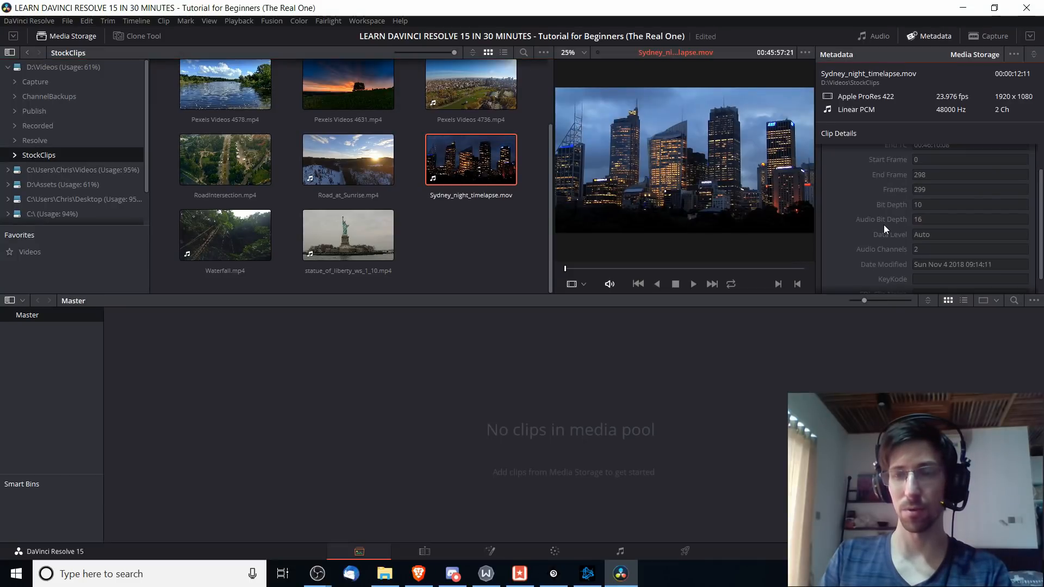
pyautogui.scroll(-2, 884, 224)
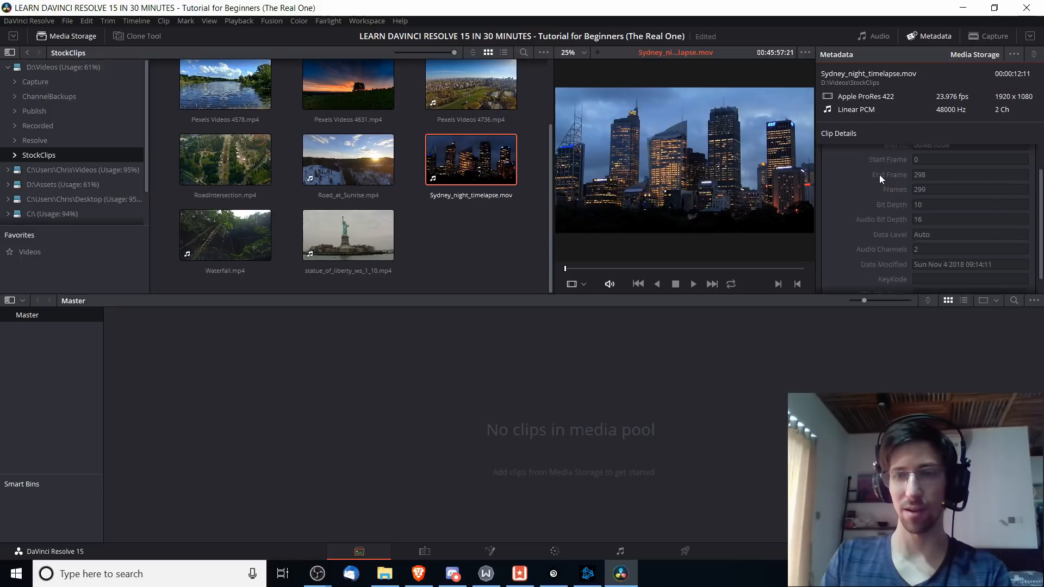
pyautogui.scroll(2, 882, 182)
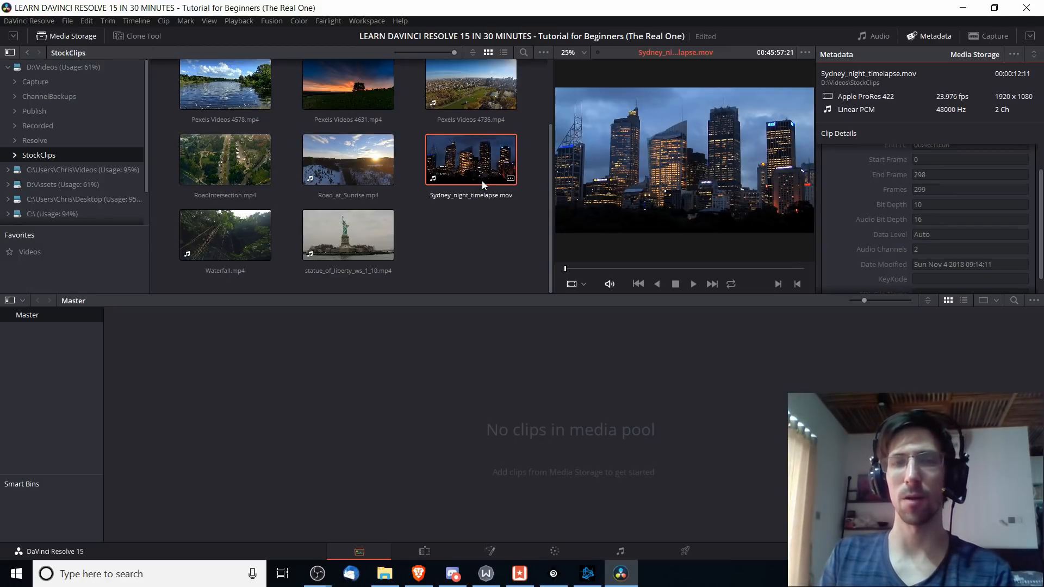
# Add Sydney_night_timelapse.mov to the media pool while keeping the project's timeline frame rate.
pyautogui.moveTo(469, 175); pyautogui.dragTo(228, 429)
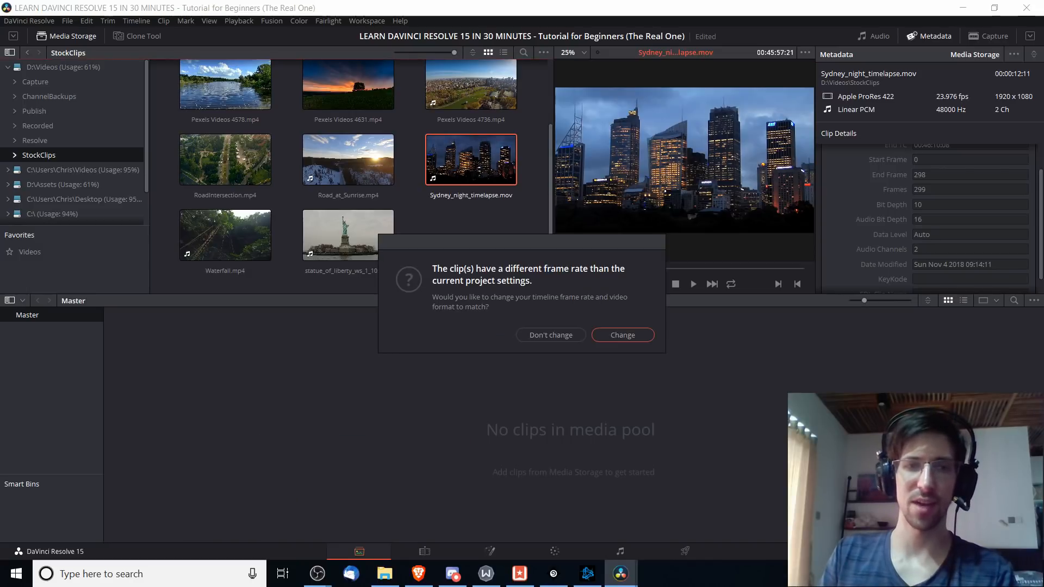
pyautogui.click(550, 335)
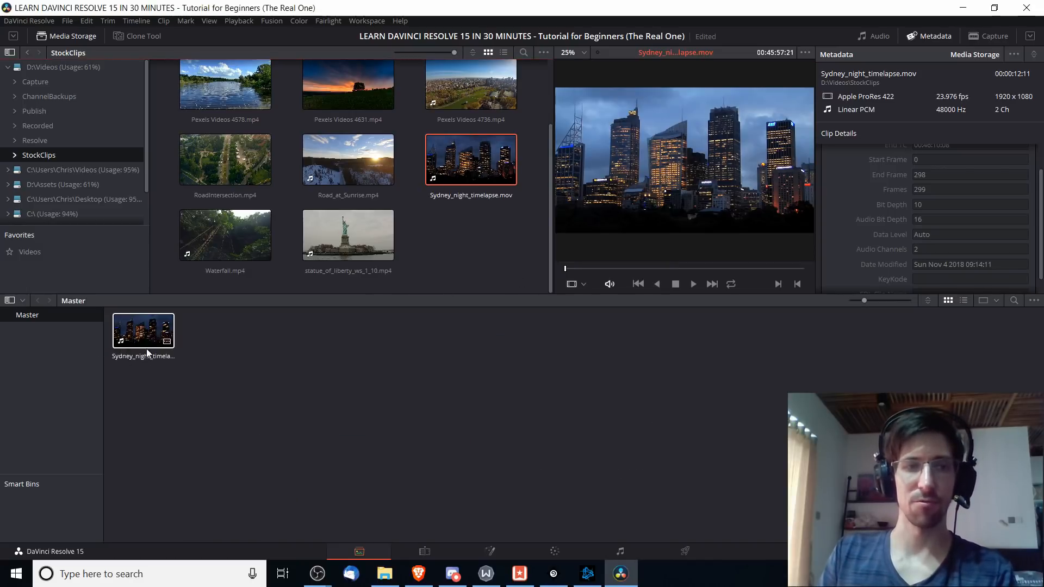
pyautogui.click(201, 360)
pyautogui.click(164, 340)
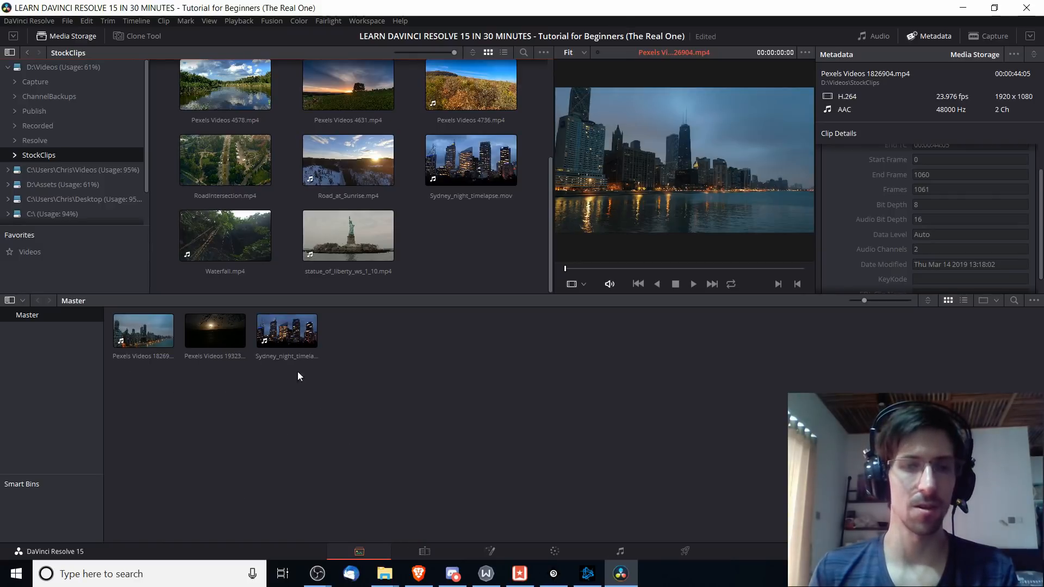
# Switch to the Edit page and show its media pool as a narrower area with enlarged clip thumbnails.
pyautogui.click(425, 553)
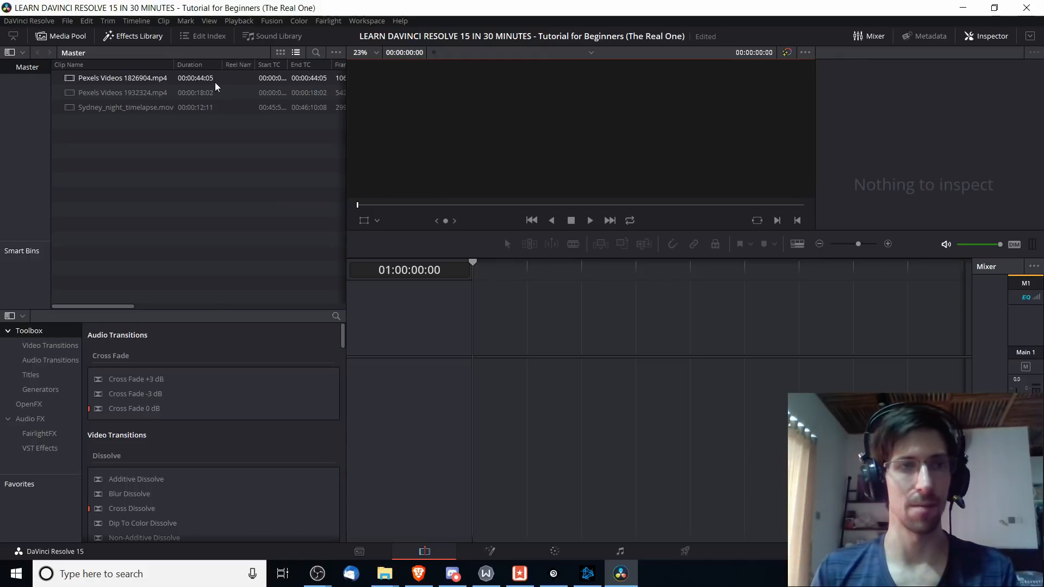
pyautogui.moveTo(347, 83); pyautogui.dragTo(369, 83)
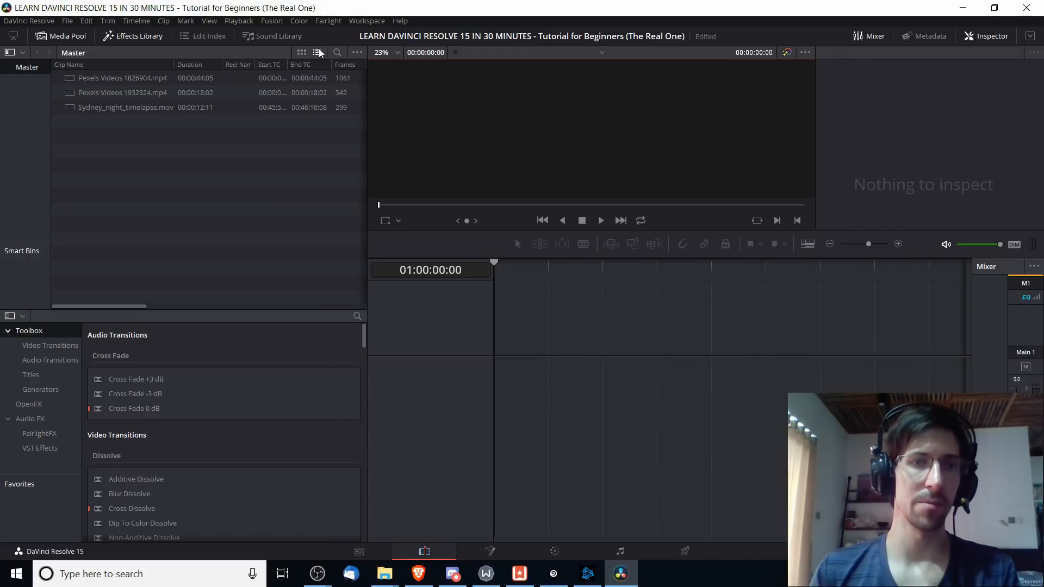
pyautogui.click(299, 52)
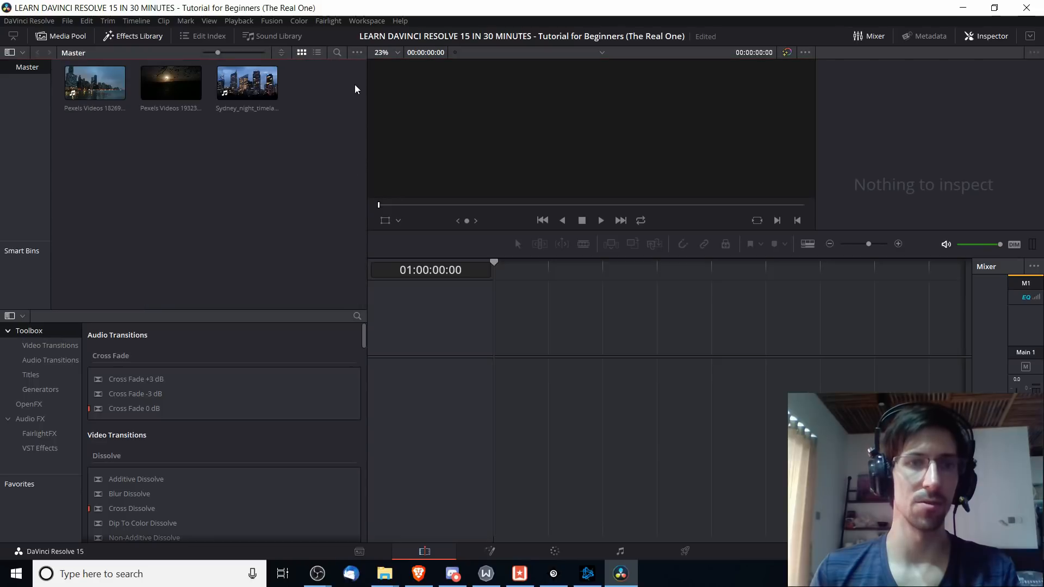
pyautogui.moveTo(368, 89); pyautogui.dragTo(295, 90)
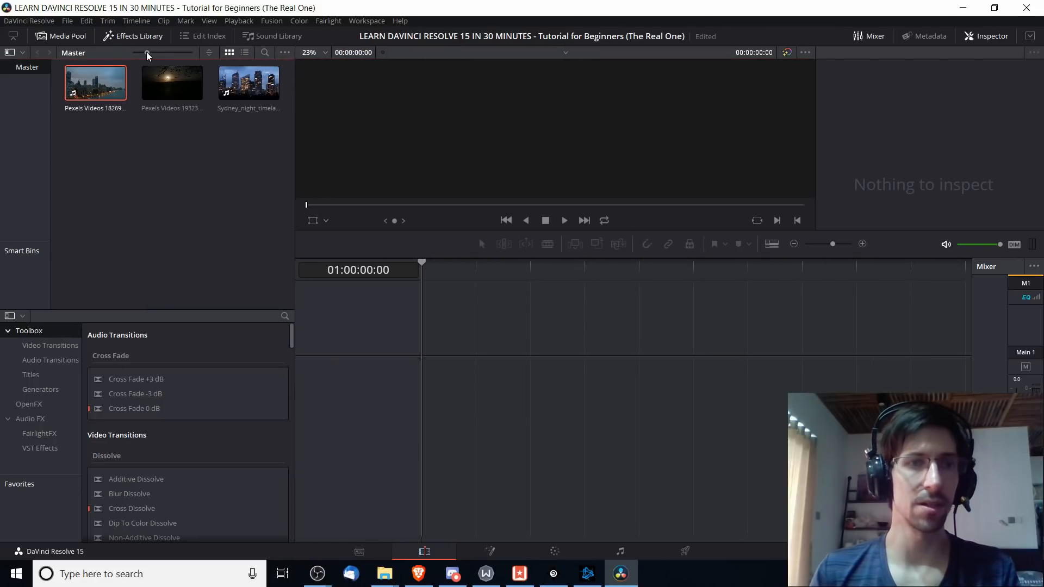
pyautogui.moveTo(146, 52); pyautogui.dragTo(167, 52)
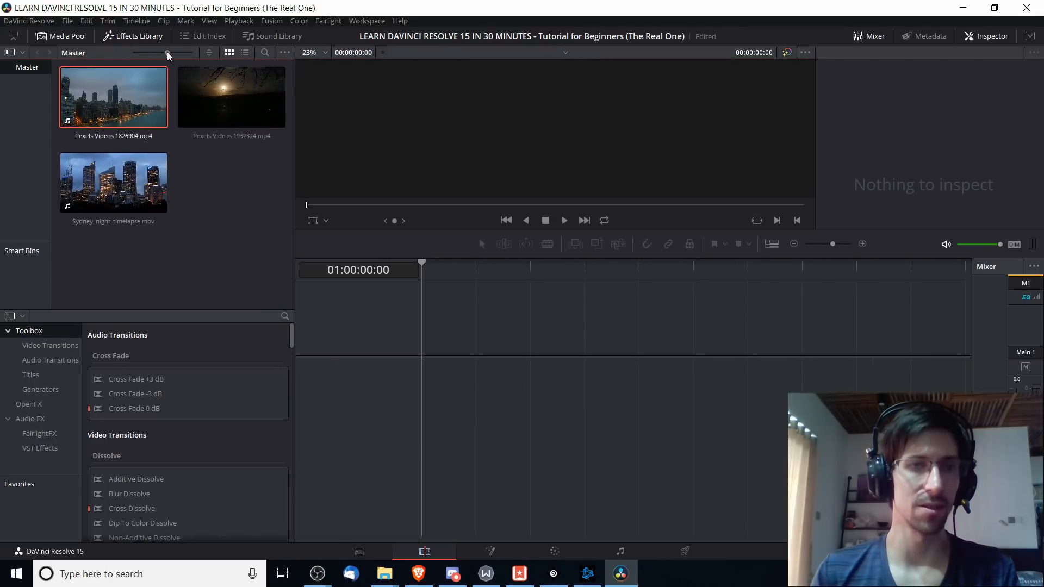
pyautogui.click(250, 197)
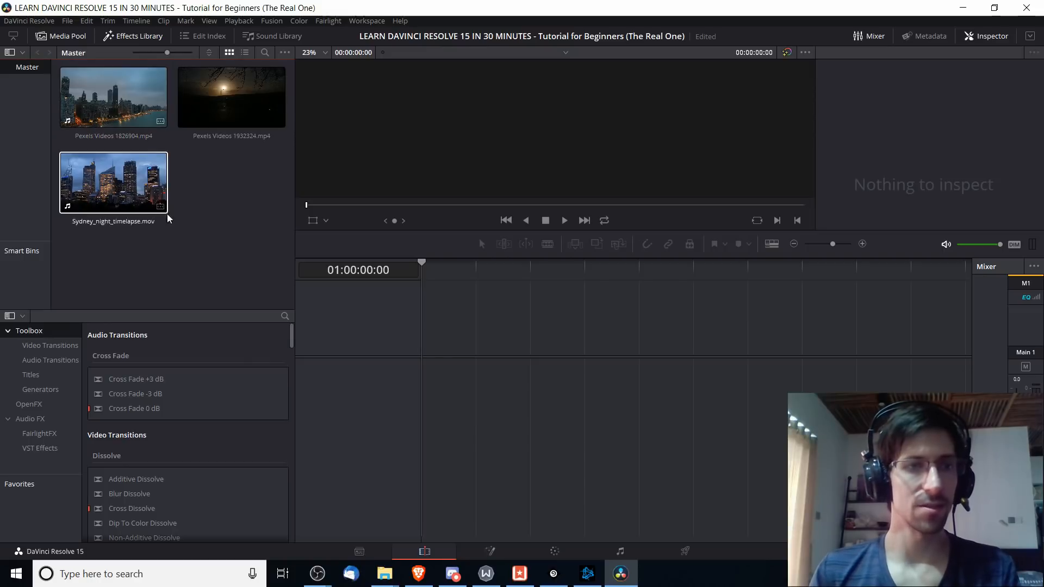
# Create a timeline from Sydney_night_timelapse.mov by placing the clip at the very start of Video 1.
pyautogui.click(112, 182)
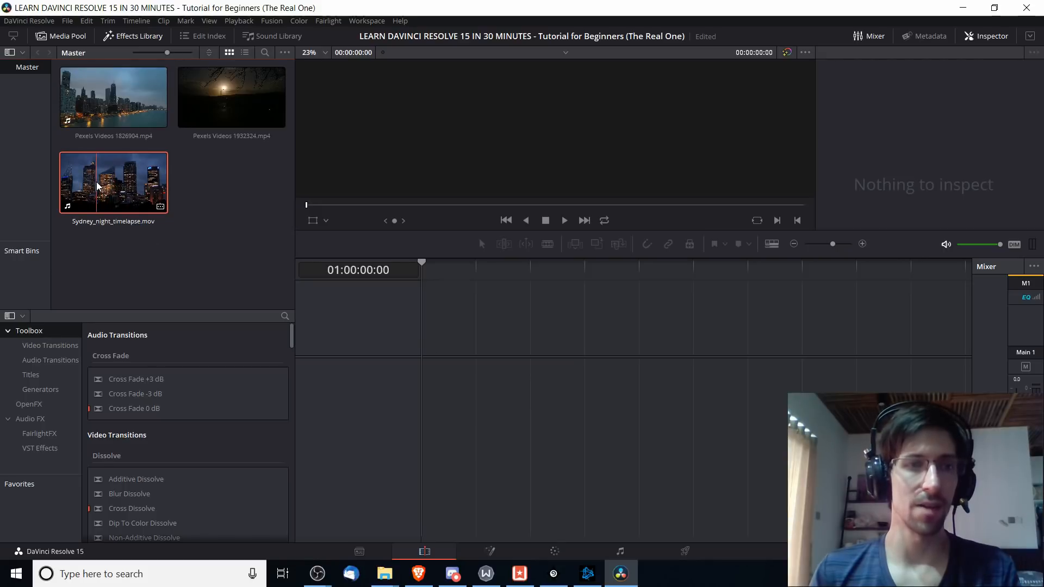
pyautogui.moveTo(100, 187); pyautogui.dragTo(426, 427)
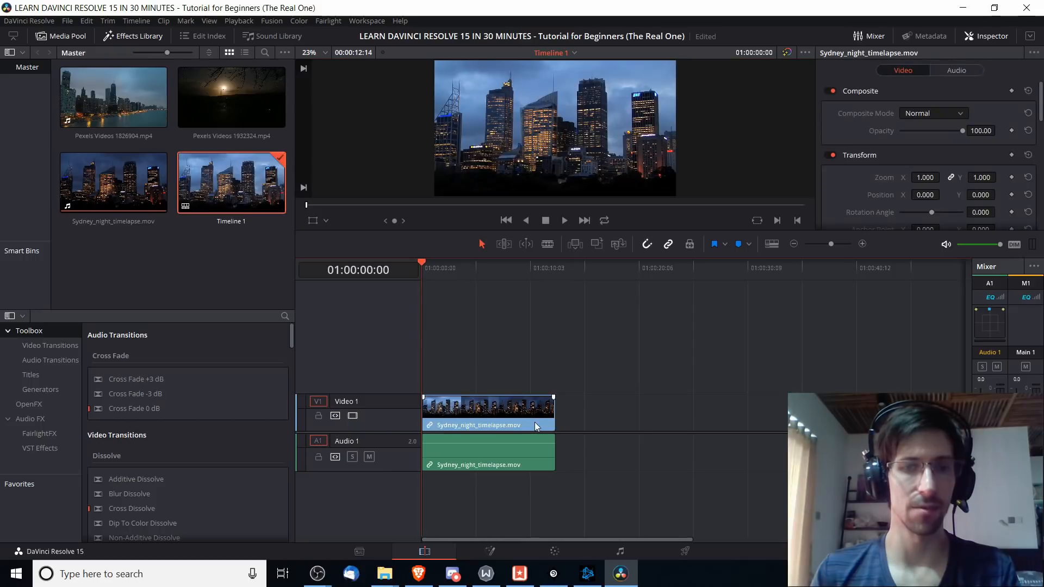
pyautogui.moveTo(535, 426); pyautogui.dragTo(496, 427)
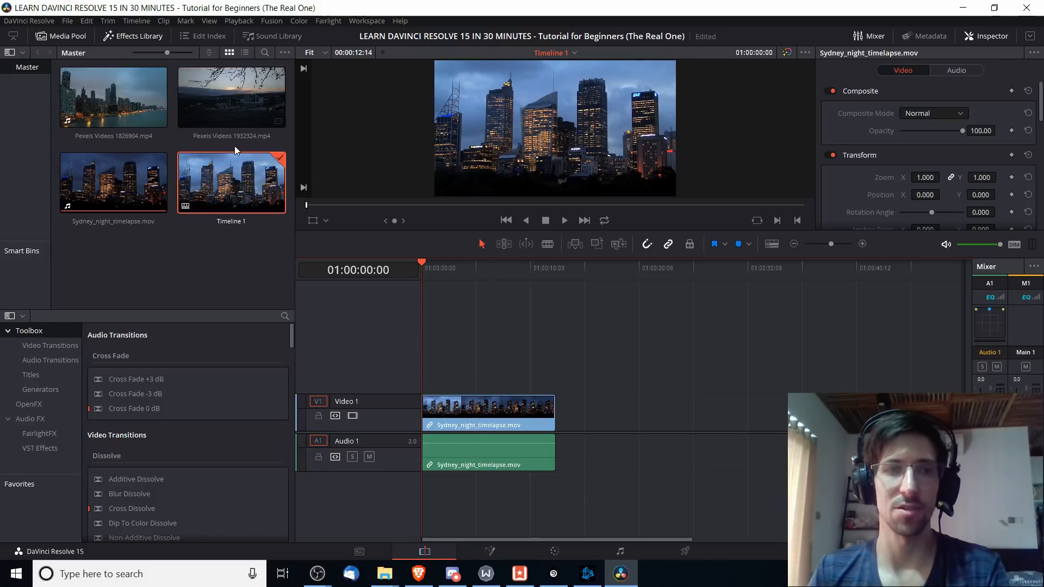
# Load Pexels Videos 1932324.mp4 into a slightly taller viewer, then play it briefly and stop playback.
pyautogui.doubleClick(236, 119)
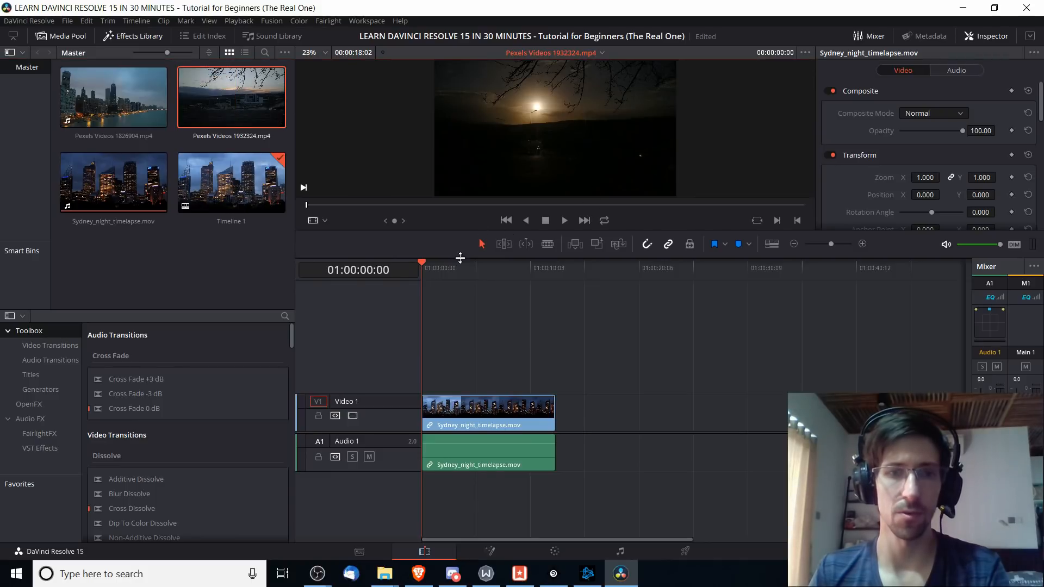
pyautogui.moveTo(461, 256); pyautogui.dragTo(461, 280)
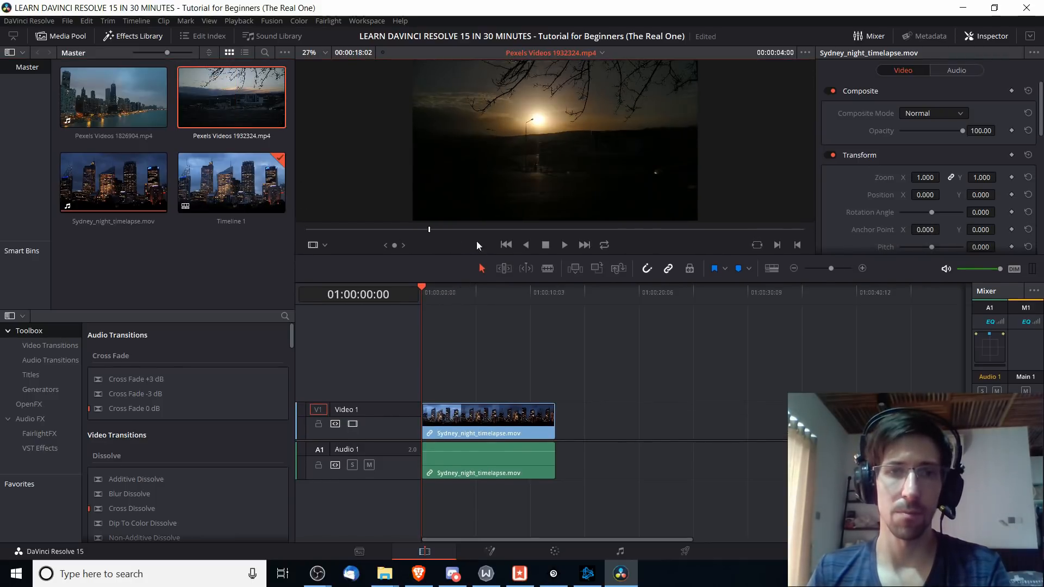
pyautogui.click(567, 249)
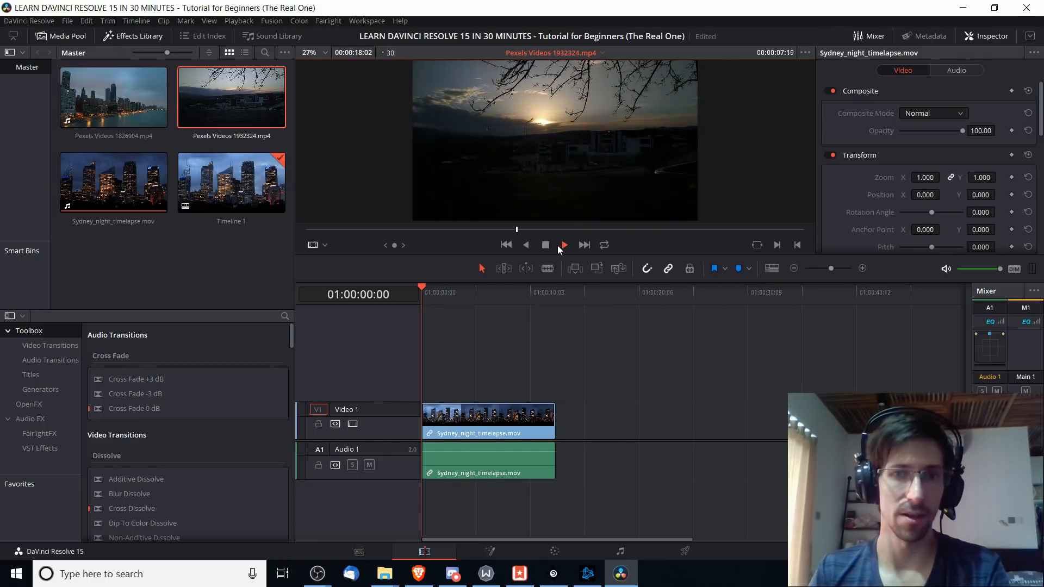
pyautogui.click(548, 246)
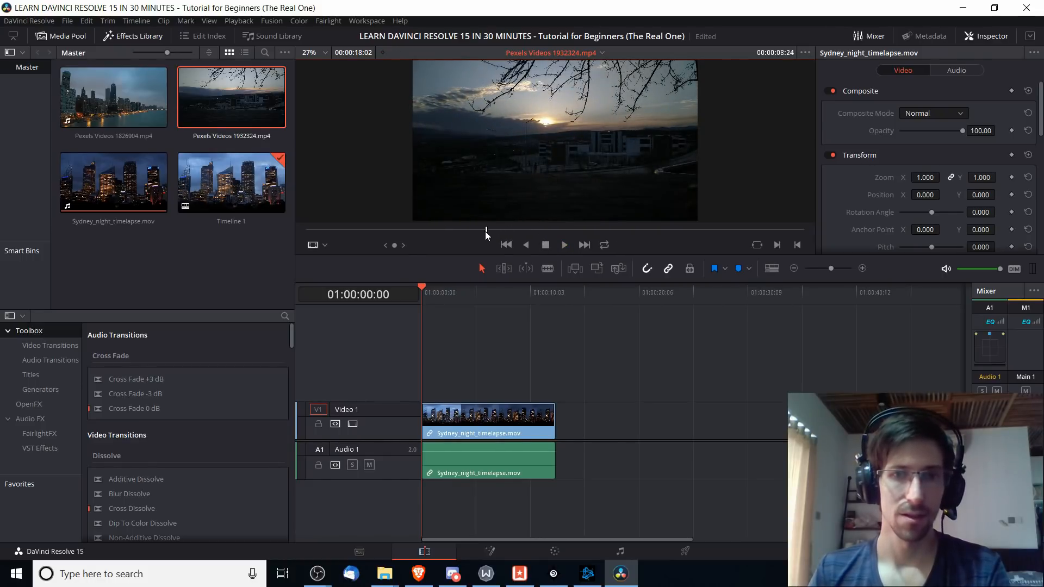
# Mark an in point at 00:00:03:26 and an out point at 00:00:13:09 in Pexels Videos 1932324.mp4.
pyautogui.moveTo(458, 231); pyautogui.dragTo(416, 231)
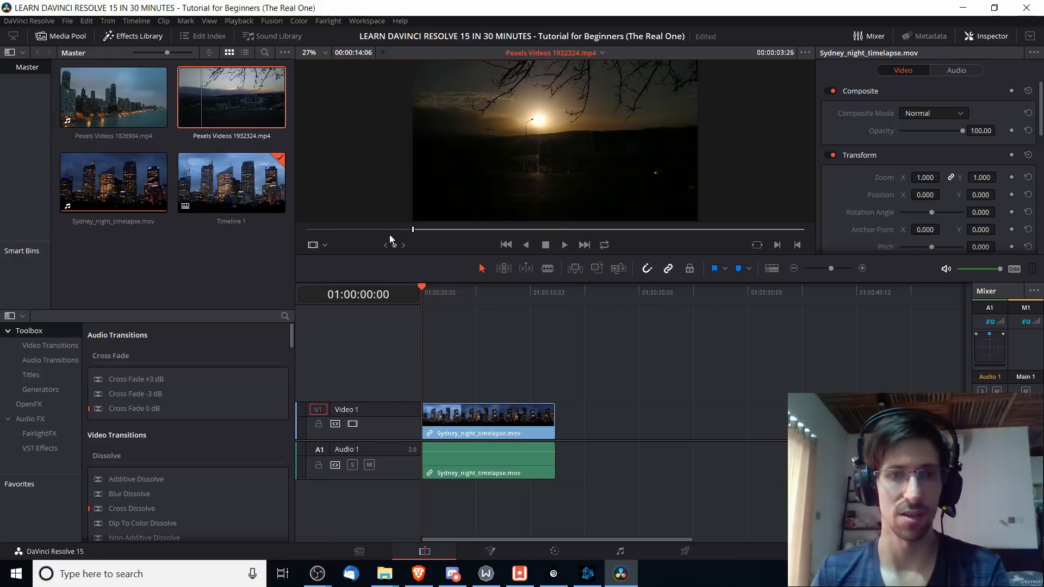
pyautogui.moveTo(517, 234); pyautogui.dragTo(664, 231)
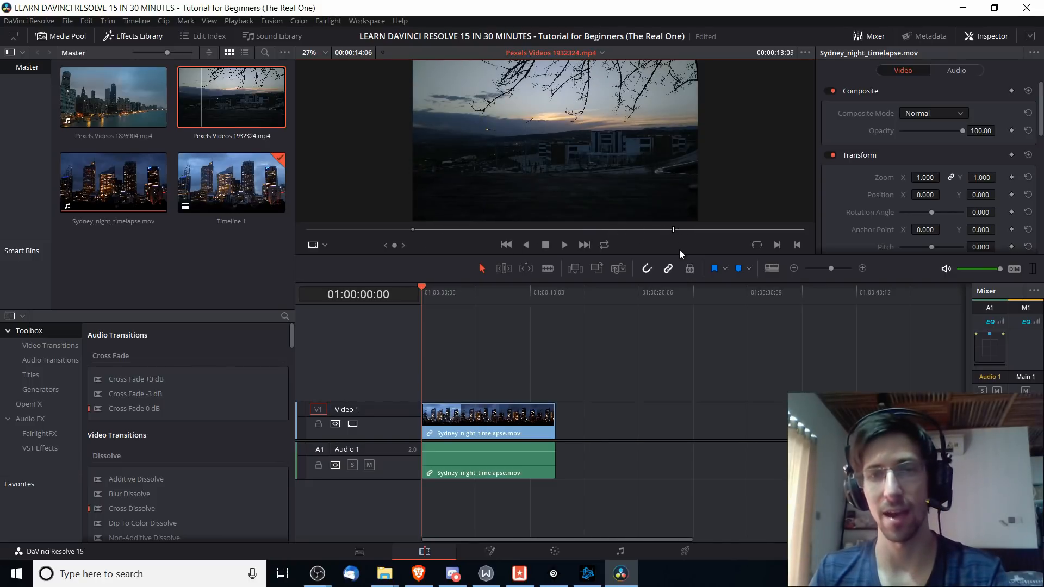
pyautogui.press('o')
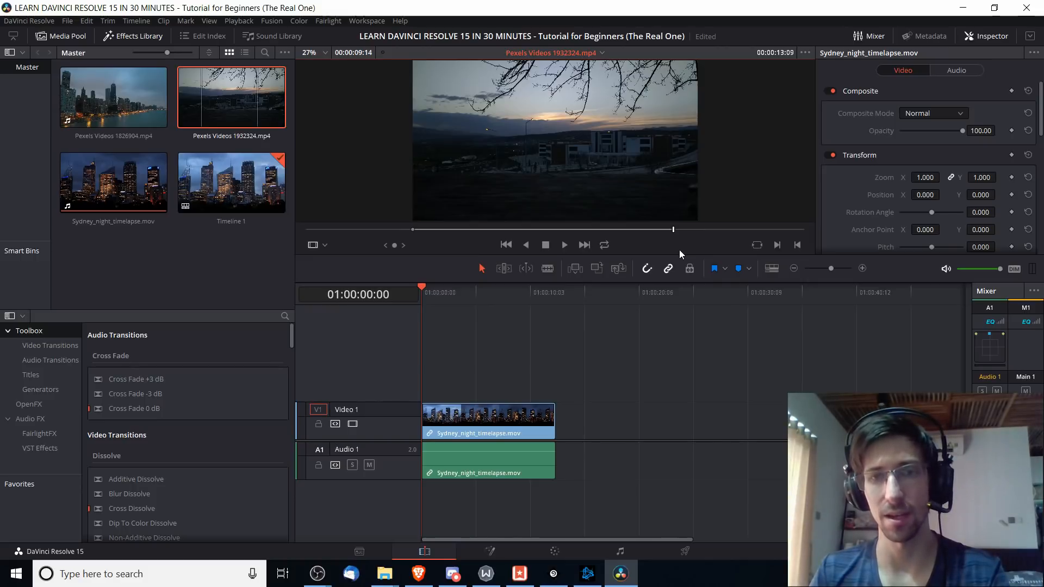
# Insert the marked section of Pexels Videos 1932324.mp4 on Video 1 at about 15 seconds and open the inserted clip in the viewer.
pyautogui.moveTo(568, 294)
pyautogui.mouseDown()
pyautogui.moveTo(424, 297)
pyautogui.moveTo(589, 298)
pyautogui.moveTo(423, 302)
pyautogui.moveTo(589, 295)
pyautogui.mouseUp()
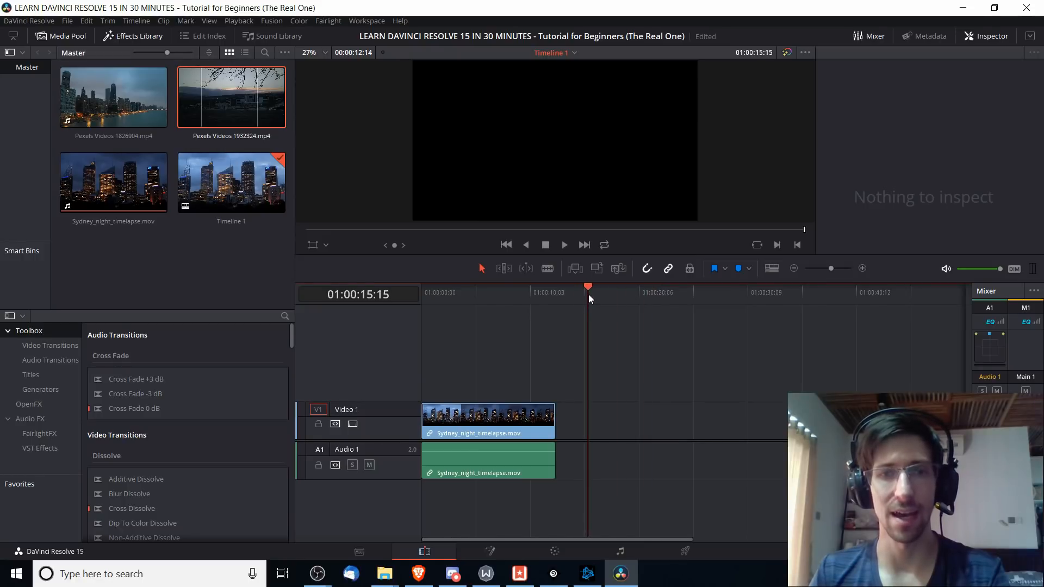
pyautogui.click(576, 269)
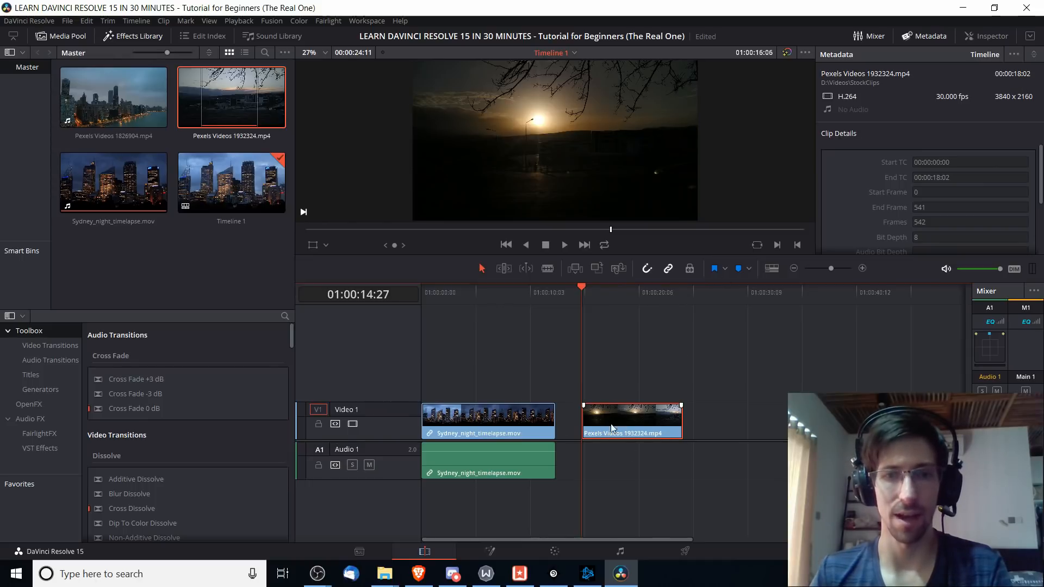
pyautogui.doubleClick(647, 419)
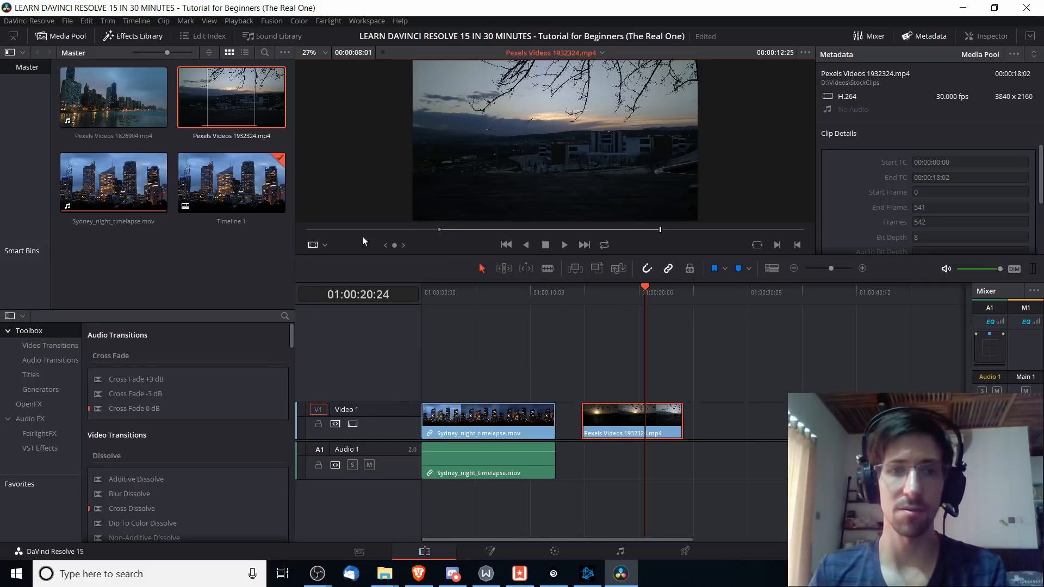
# Clear the in and out points of Pexels Videos 1932324.mp4 in the source viewer and look over the mark-clearing commands.
pyautogui.click(661, 229)
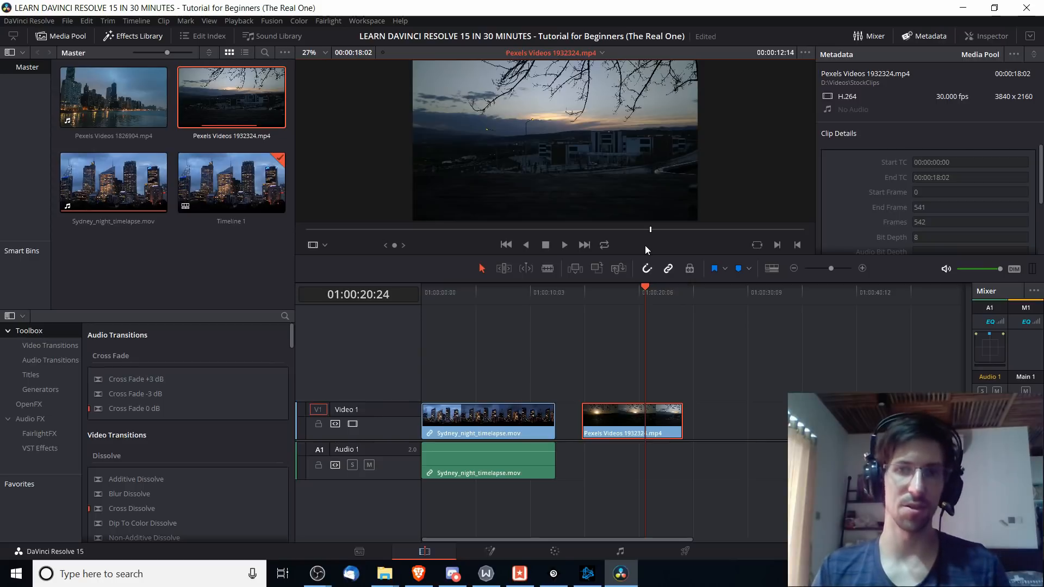
pyautogui.click(614, 230)
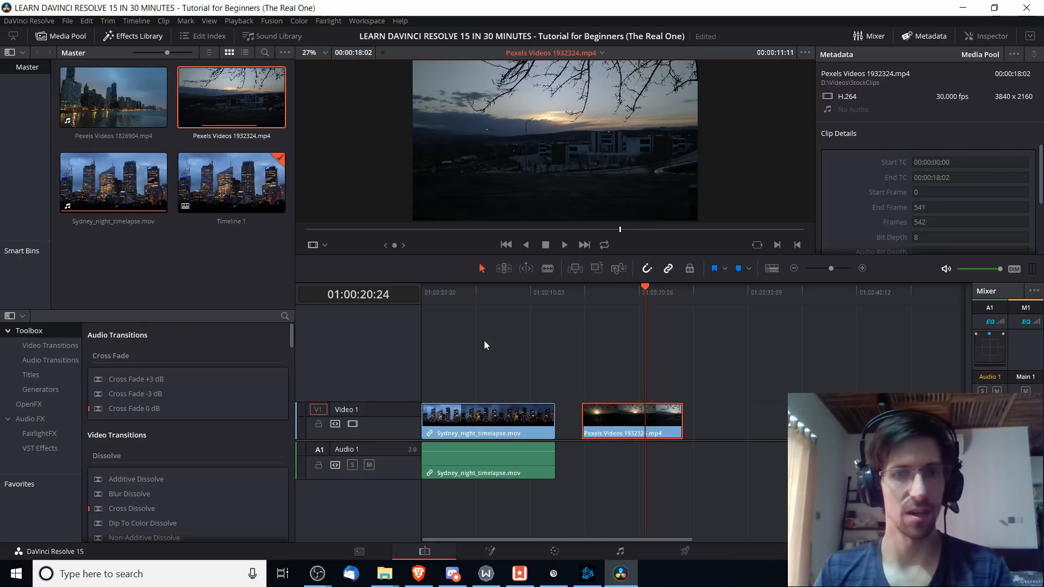
pyautogui.click(183, 21)
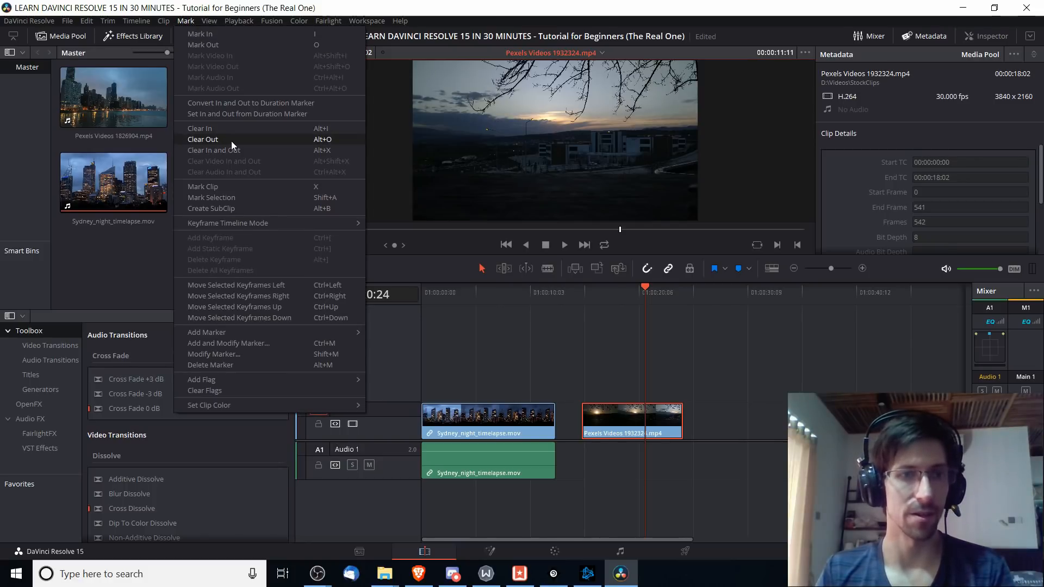
pyautogui.click(745, 360)
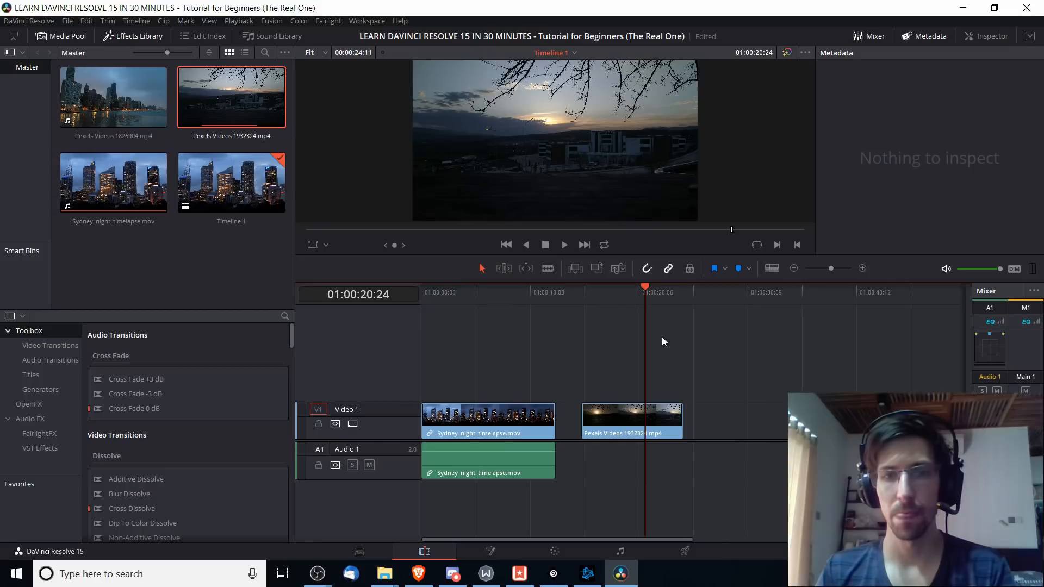
# Move Pexels Videos 1932324.mp4 slightly later on Video 1, then extend its start slightly earlier and its end by about 2 seconds.
pyautogui.click(632, 297)
pyautogui.moveTo(635, 432); pyautogui.dragTo(607, 432)
pyautogui.click(578, 290)
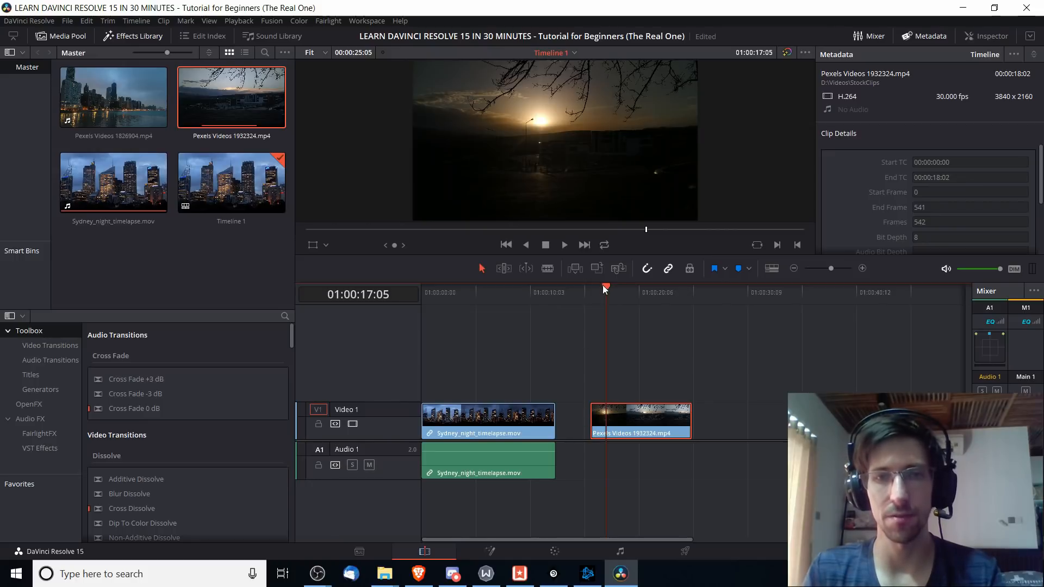
pyautogui.moveTo(602, 285); pyautogui.dragTo(625, 291)
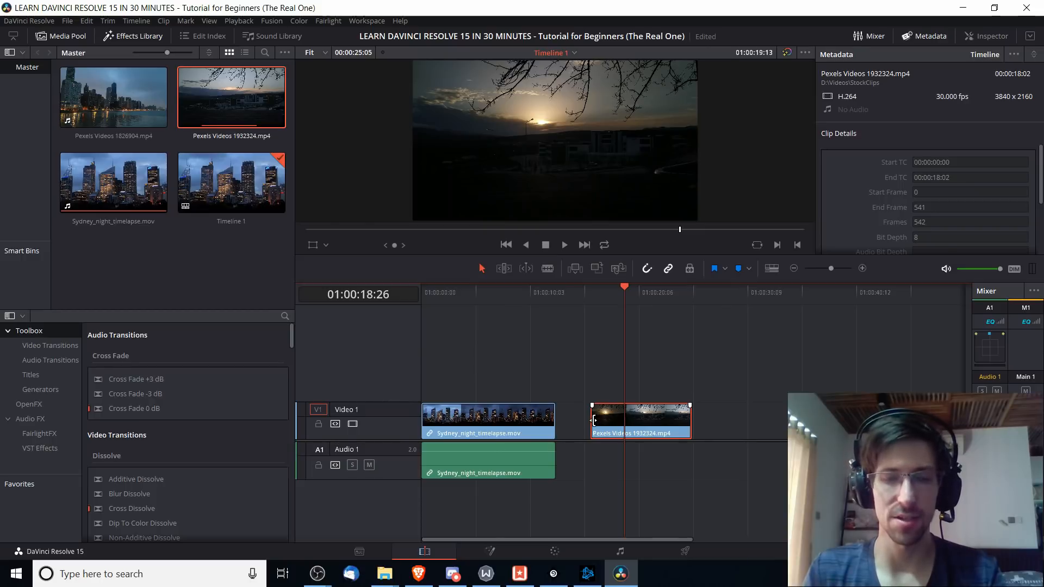
pyautogui.moveTo(594, 420)
pyautogui.mouseDown()
pyautogui.moveTo(566, 419)
pyautogui.moveTo(594, 419)
pyautogui.moveTo(584, 419)
pyautogui.mouseUp()
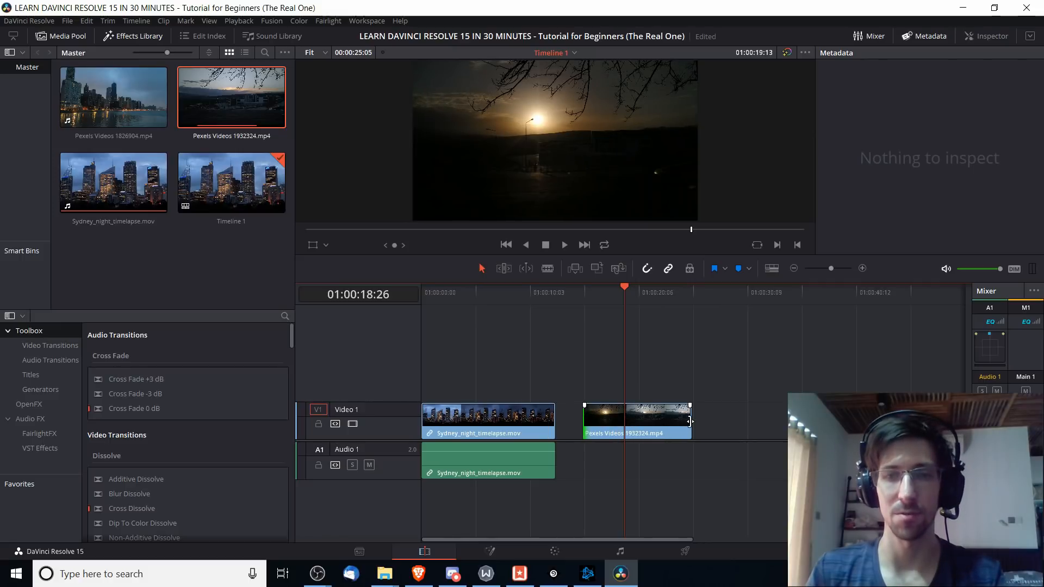
pyautogui.moveTo(689, 421)
pyautogui.mouseDown()
pyautogui.moveTo(752, 417)
pyautogui.moveTo(761, 427)
pyautogui.moveTo(706, 419)
pyautogui.mouseUp()
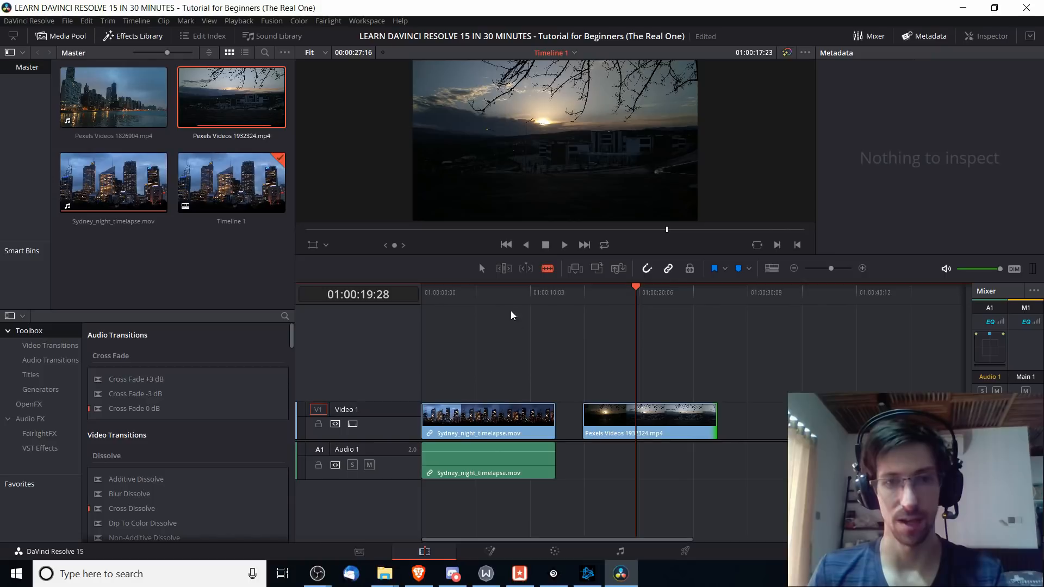
# Split Sydney_night_timelapse.mov at about 01:00:07:00 with the Blade tool and return to the selection tool.
pyautogui.click(480, 294)
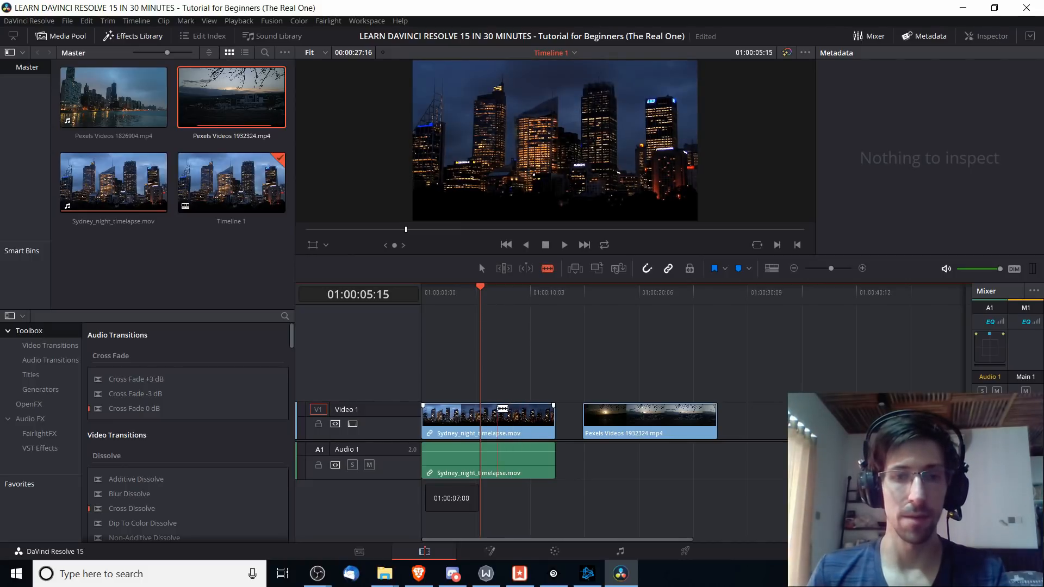
pyautogui.click(498, 413)
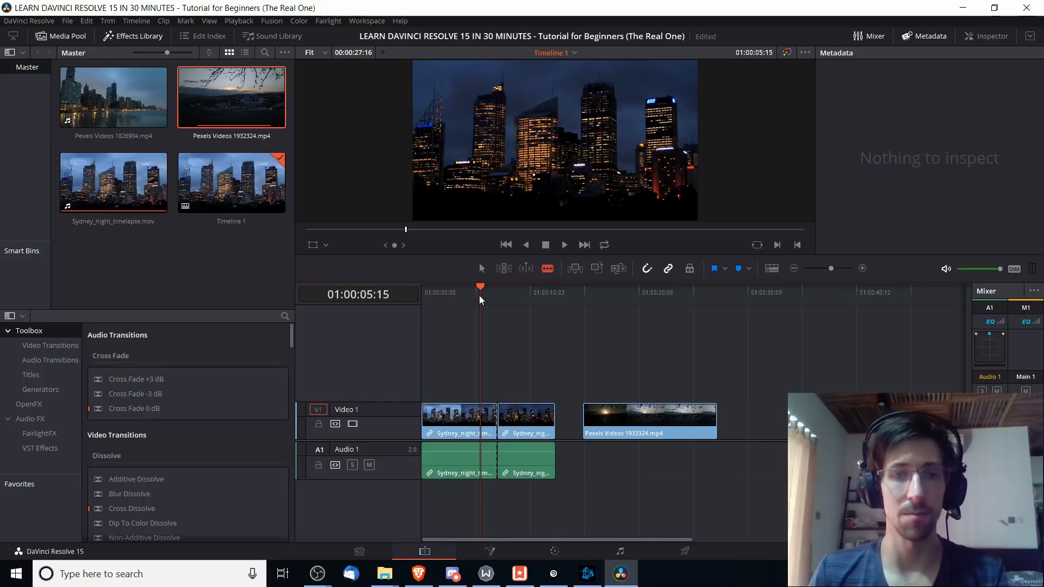
pyautogui.click(482, 268)
# Rearrange the timeline so Pexels Videos 1932324.mp4 sits between the two Sydney_night_timelapse.mov pieces without gaps.
pyautogui.moveTo(596, 424); pyautogui.dragTo(630, 425)
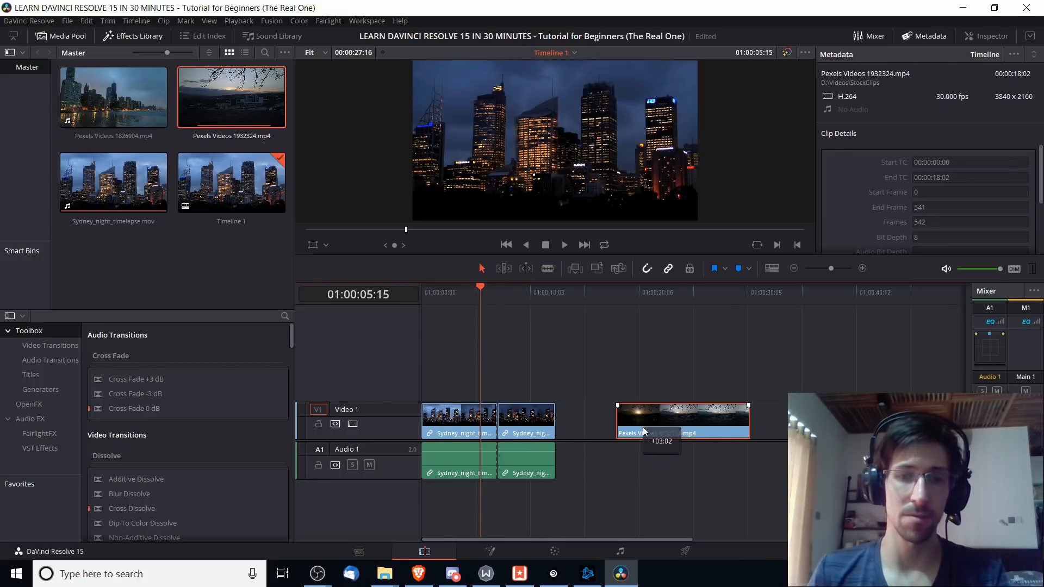
pyautogui.moveTo(533, 421); pyautogui.dragTo(566, 423)
pyautogui.moveTo(635, 431); pyautogui.dragTo(649, 430)
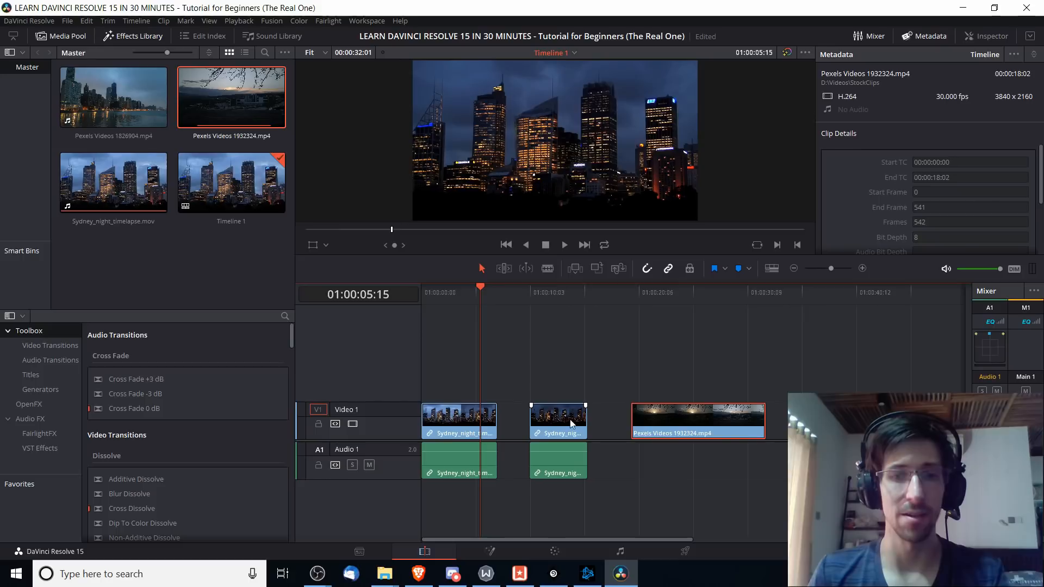
pyautogui.moveTo(563, 425); pyautogui.dragTo(591, 420)
pyautogui.moveTo(481, 295); pyautogui.dragTo(563, 304)
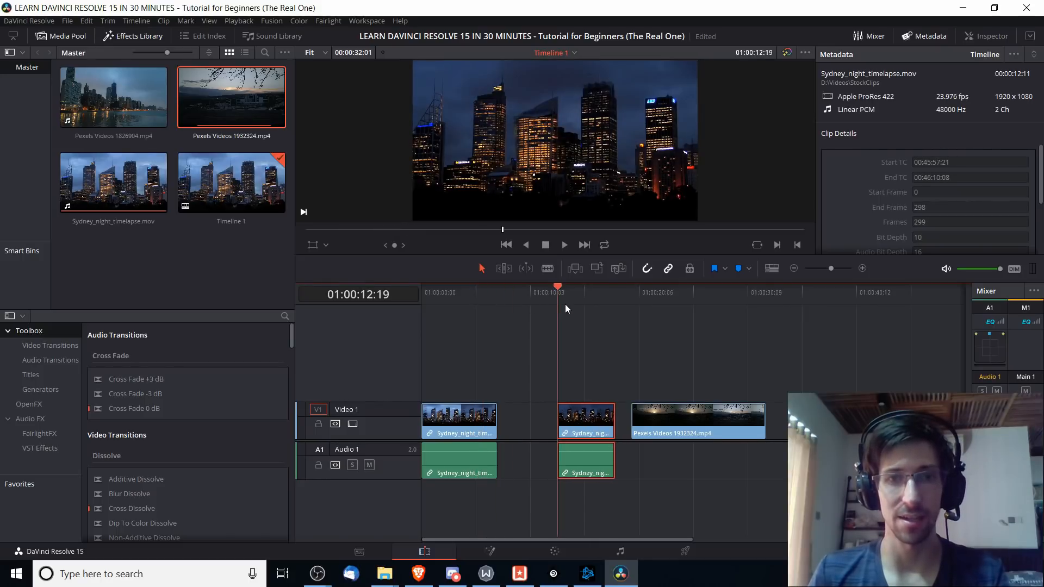
pyautogui.press('BackSpace')
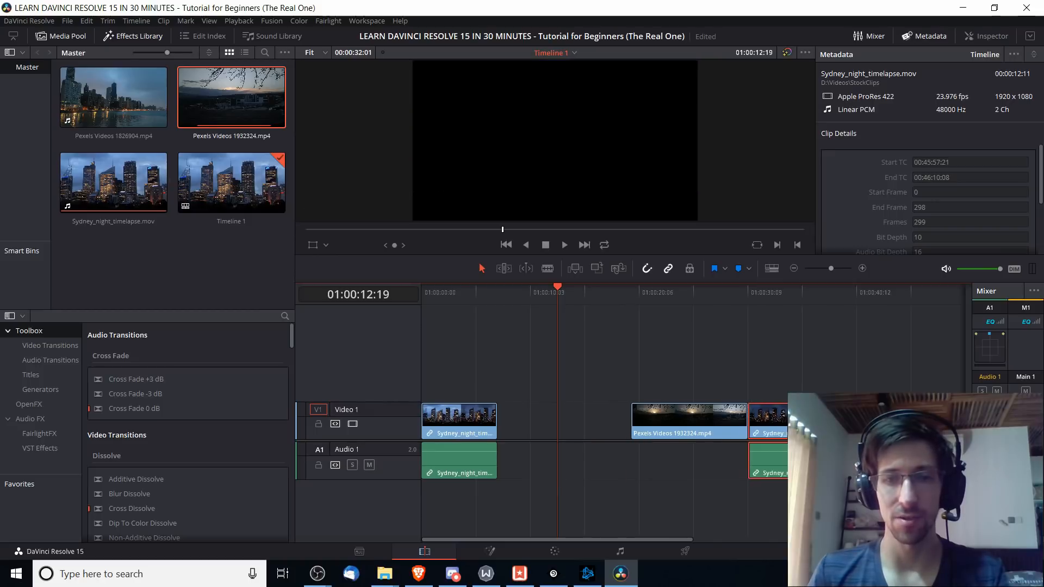
pyautogui.moveTo(719, 418); pyautogui.dragTo(589, 420)
pyautogui.moveTo(805, 423); pyautogui.dragTo(655, 417)
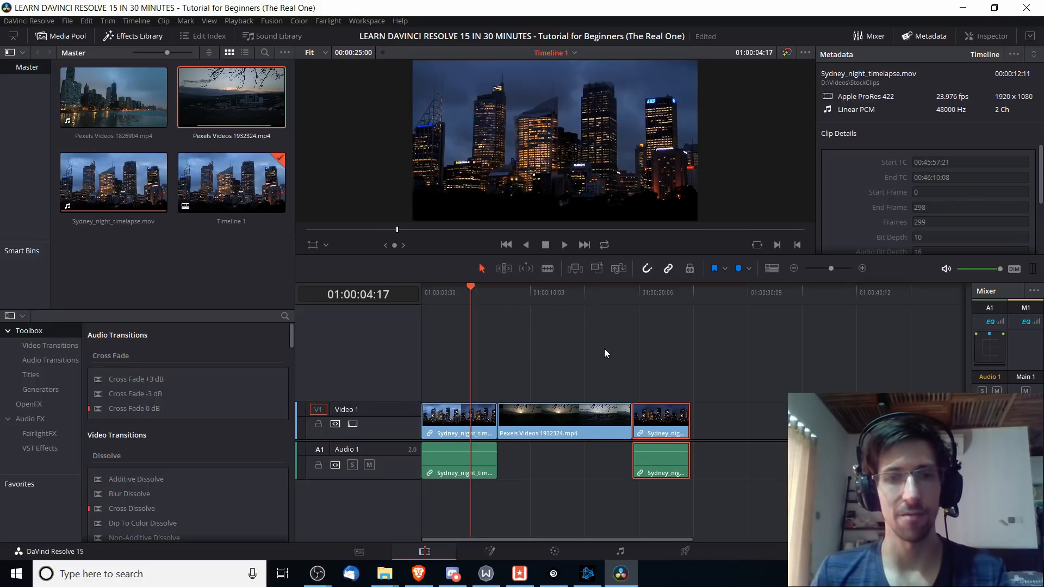
# Play the timeline across both cuts around Pexels Videos 1932324.mp4 to review the transitions between clips.
pyautogui.press('space')
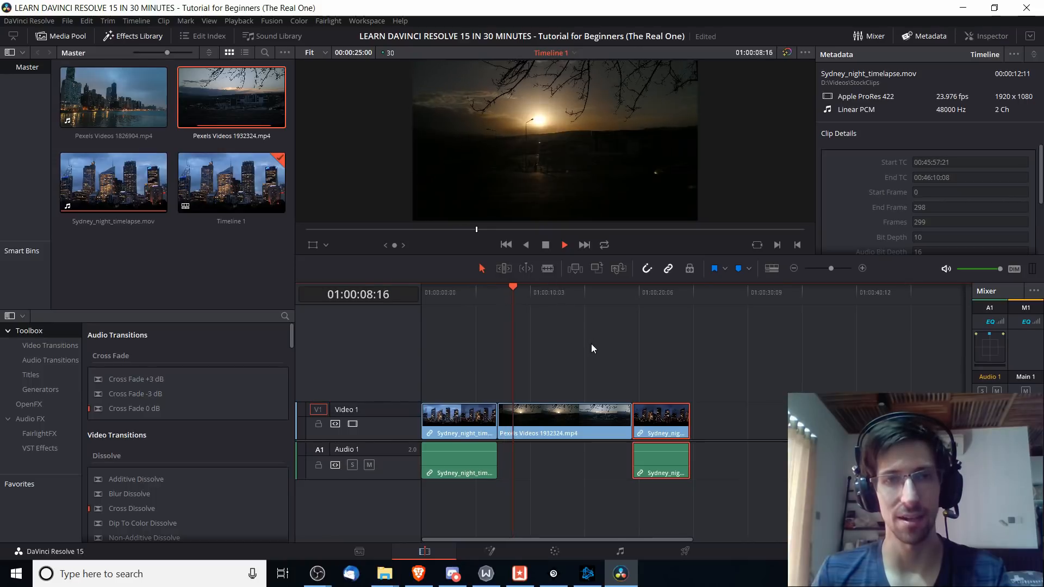
pyautogui.click(618, 291)
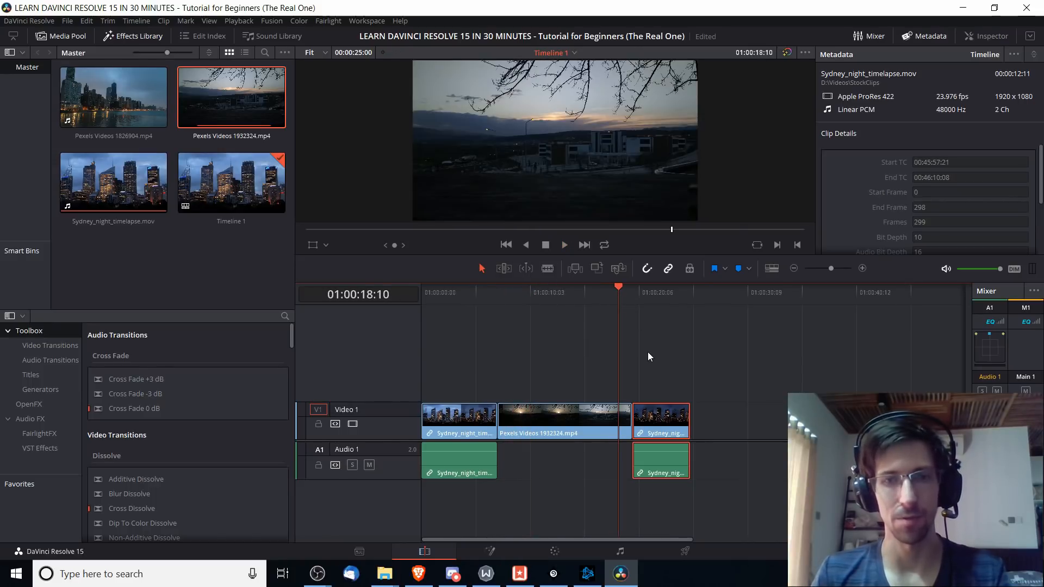
pyautogui.press('space')
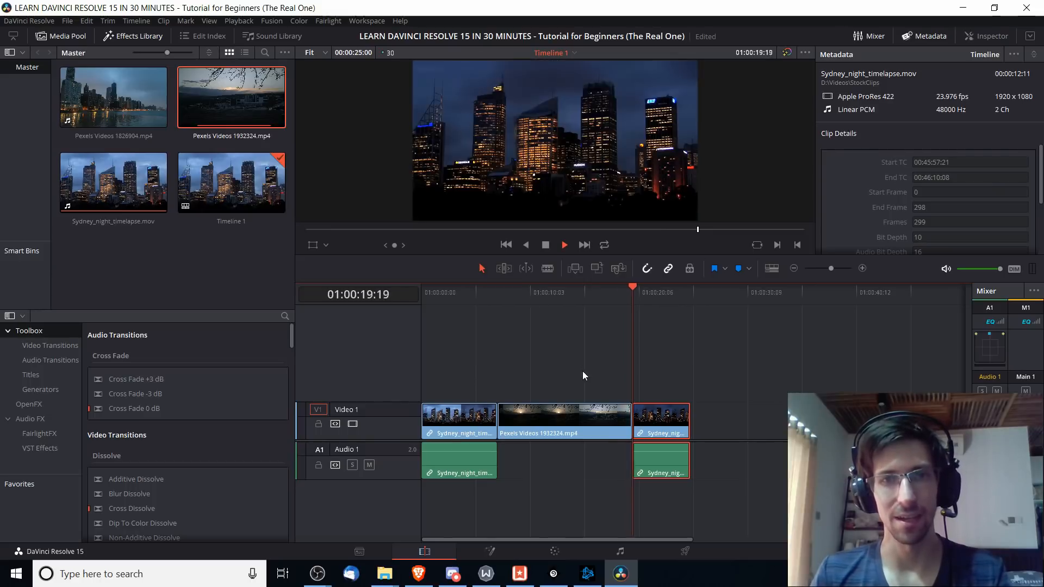
pyautogui.press('space')
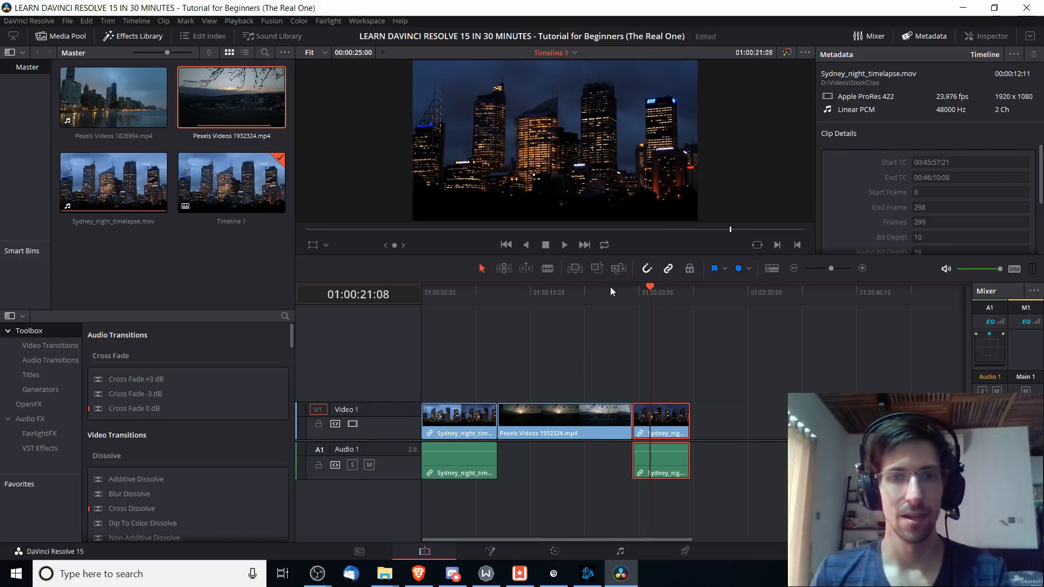
# Replay the middle clip from about 01:00:09:10, then trim its end back to about 01:00:13:00.
pyautogui.click(577, 292)
pyautogui.moveTo(577, 294); pyautogui.dragTo(521, 298)
pyautogui.press('space')
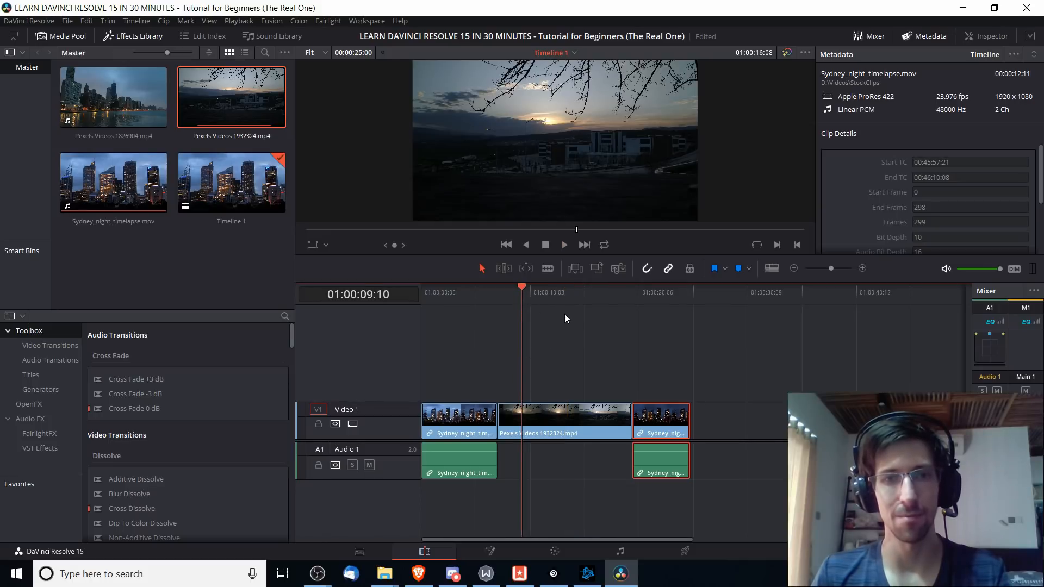
pyautogui.click(625, 419)
pyautogui.moveTo(627, 420); pyautogui.dragTo(559, 418)
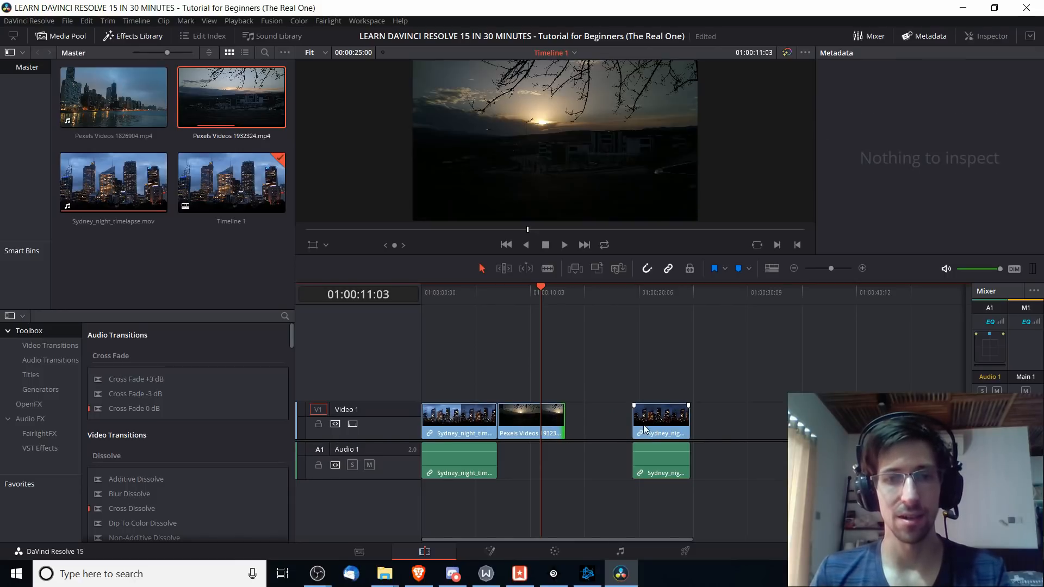
# Ripple delete the empty gap between Pexels Videos 1932324.mp4 and the second Sydney_night_timelapse.mov piece.
pyautogui.moveTo(628, 367); pyautogui.dragTo(702, 470)
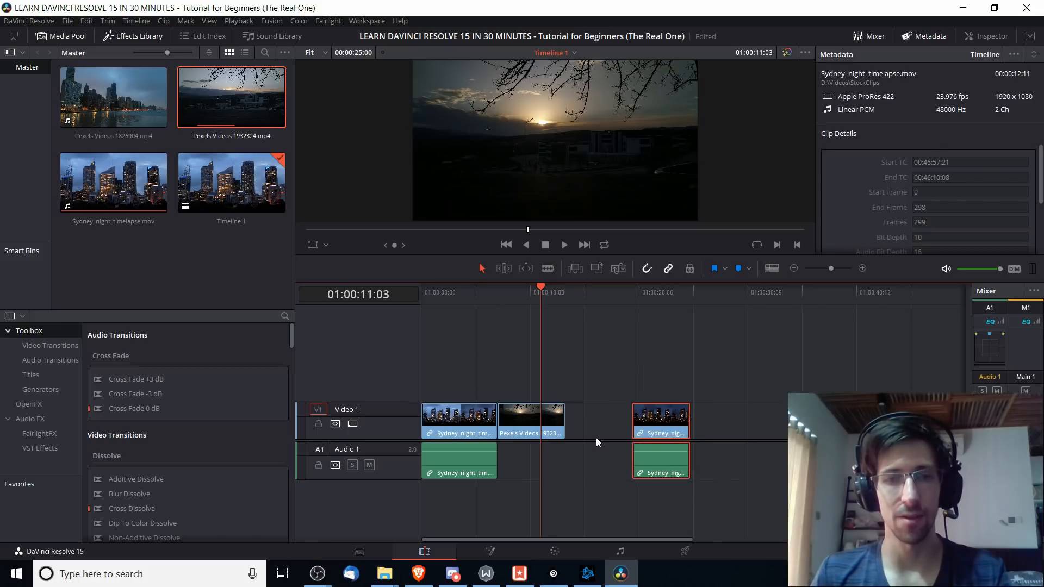
pyautogui.click(607, 428)
pyautogui.click(662, 427)
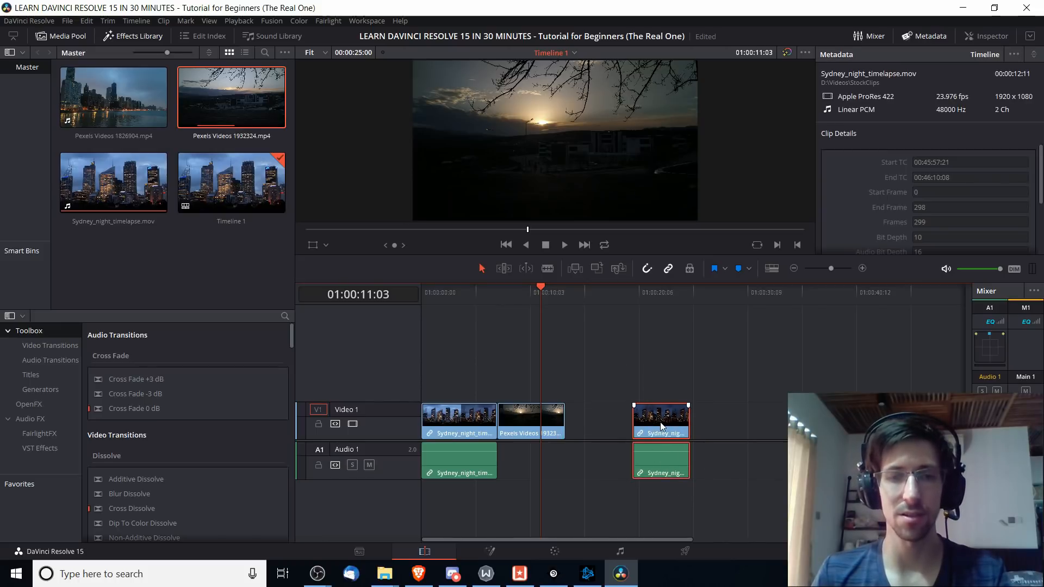
pyautogui.click(695, 348)
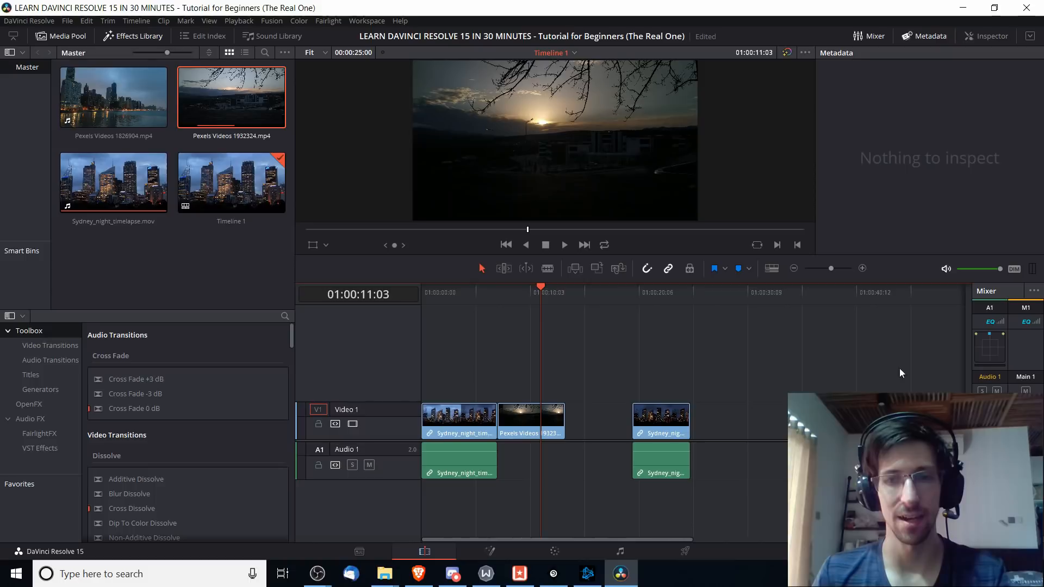
pyautogui.click(580, 428)
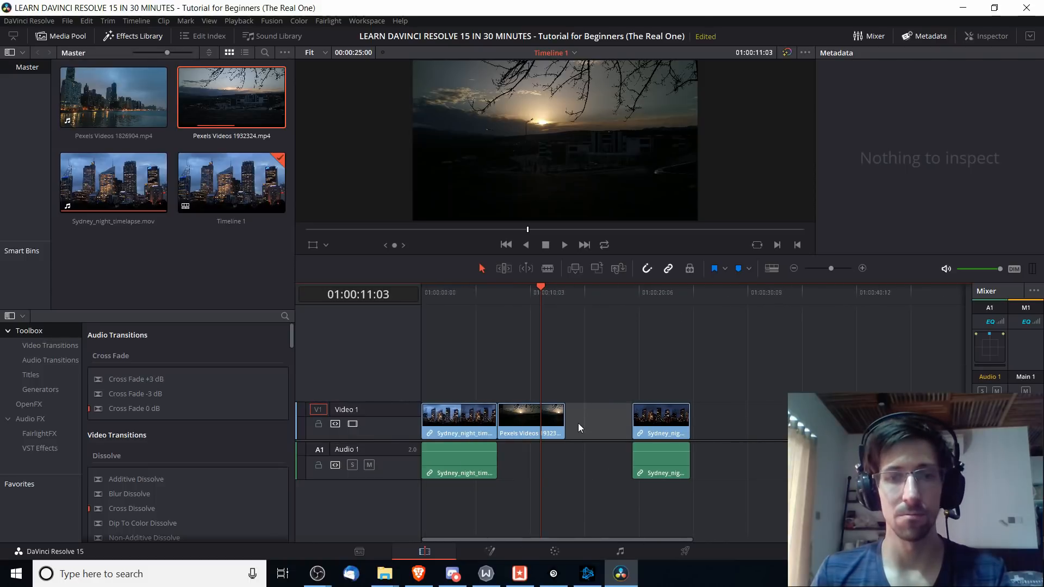
pyautogui.click(552, 429)
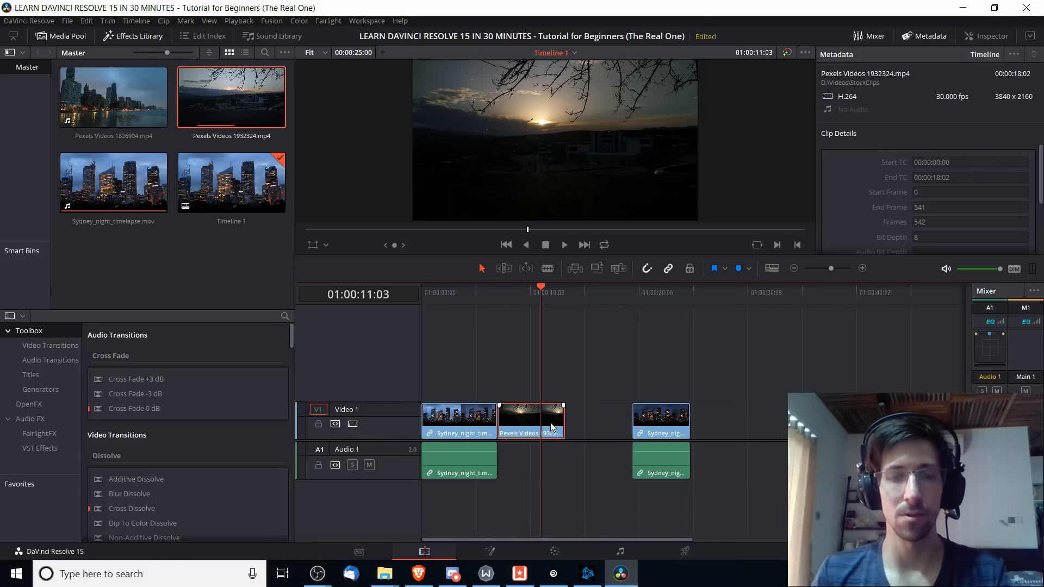
pyautogui.click(581, 427)
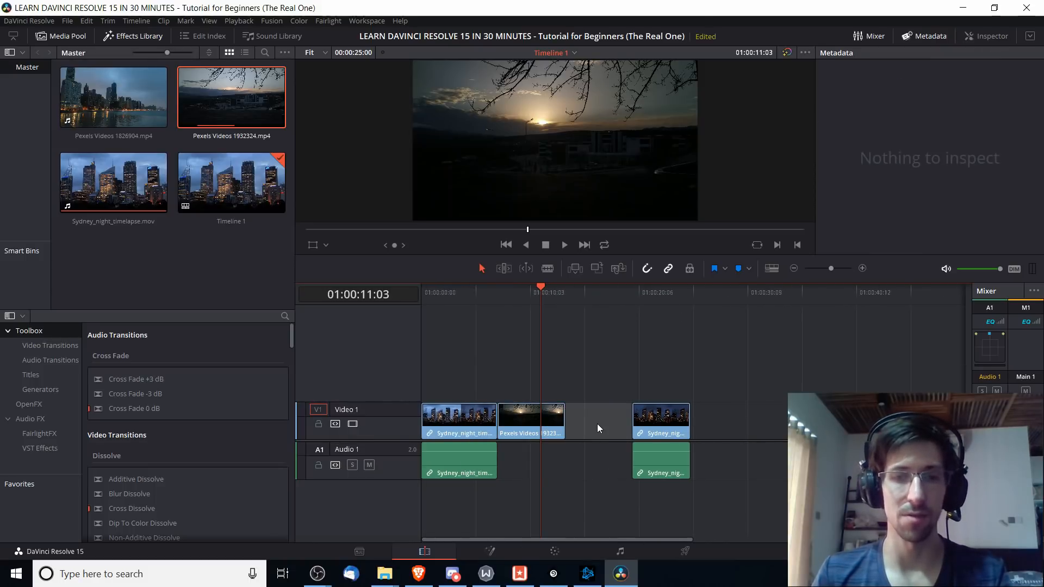
pyautogui.click(595, 300)
pyautogui.click(549, 291)
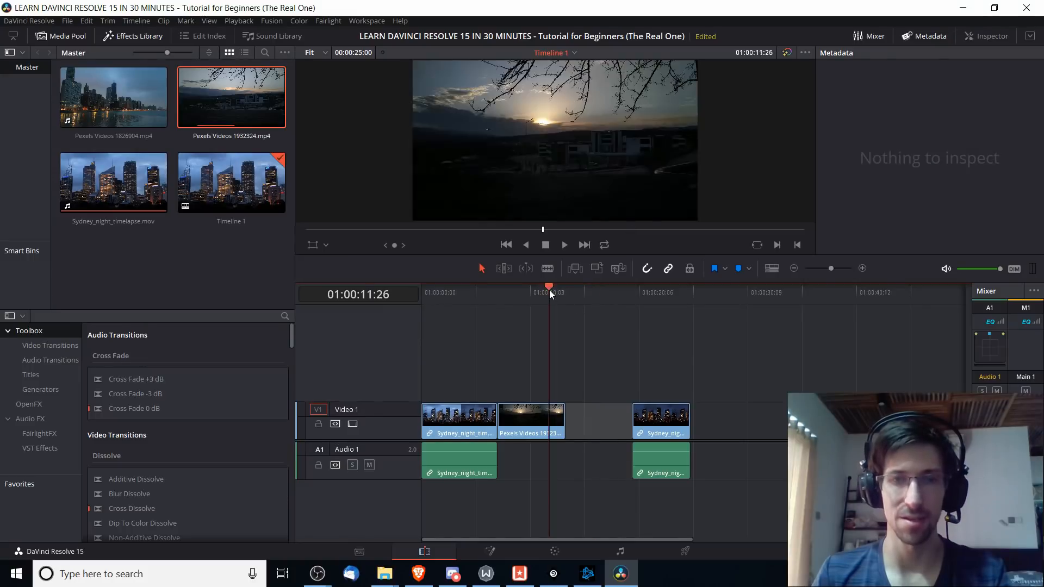
pyautogui.rightClick(592, 422)
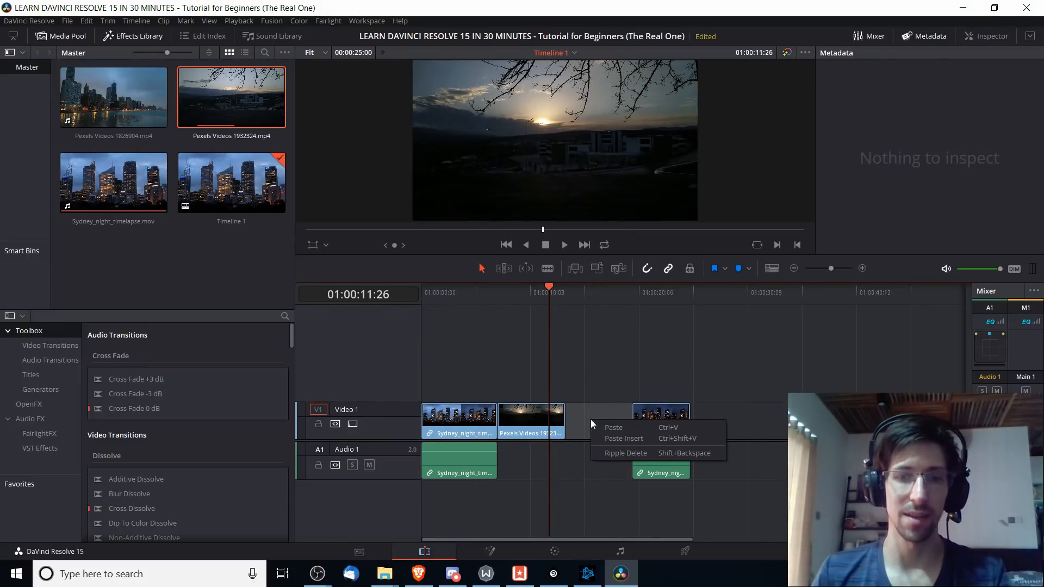
pyautogui.click(598, 452)
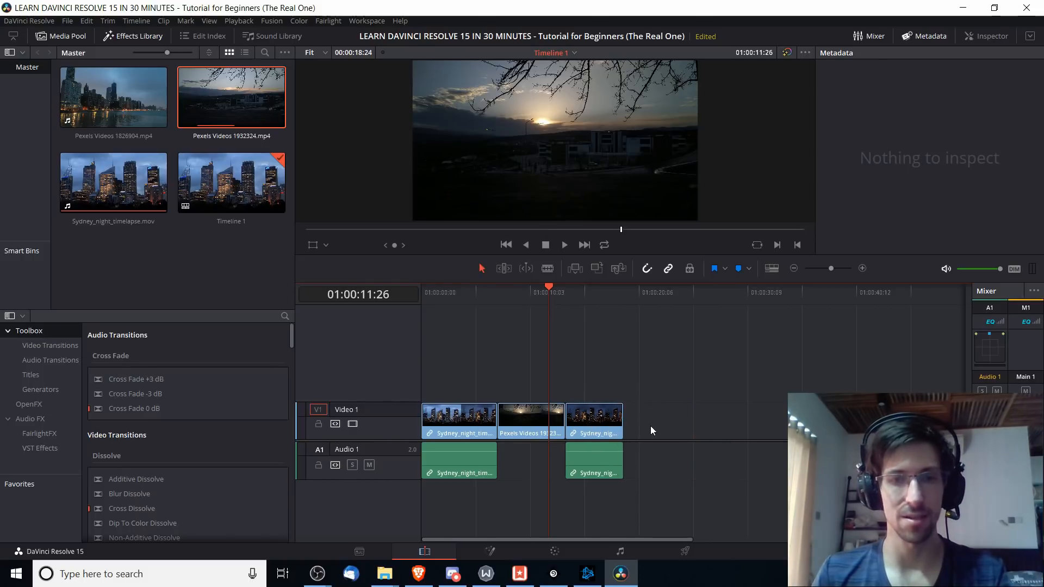
# Mark a section of about 6 seconds in Pexels Videos 1826904.mp4 and add it directly after the last timeline clip.
pyautogui.moveTo(556, 295); pyautogui.dragTo(551, 295)
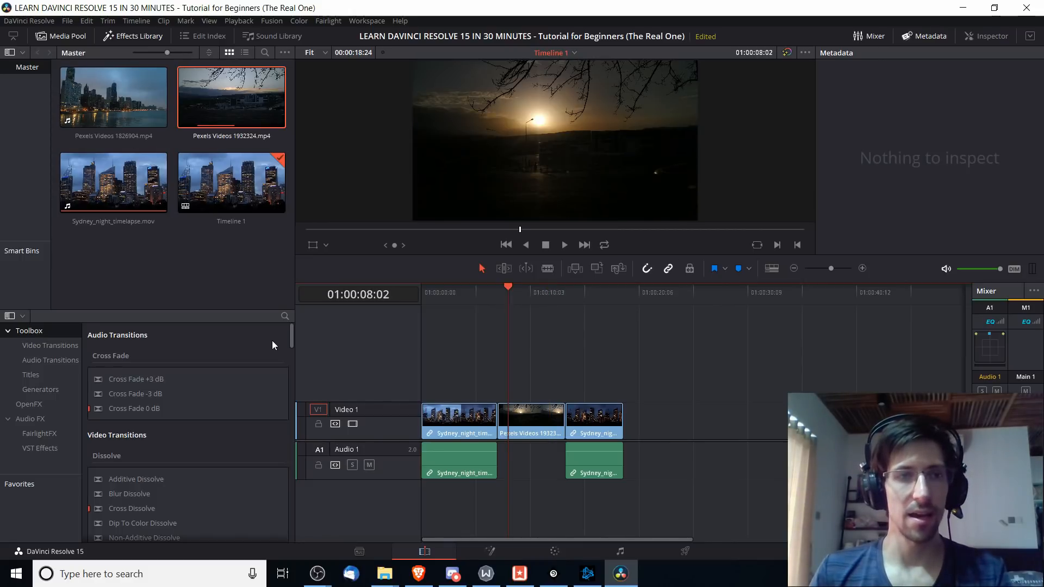
pyautogui.click(114, 98)
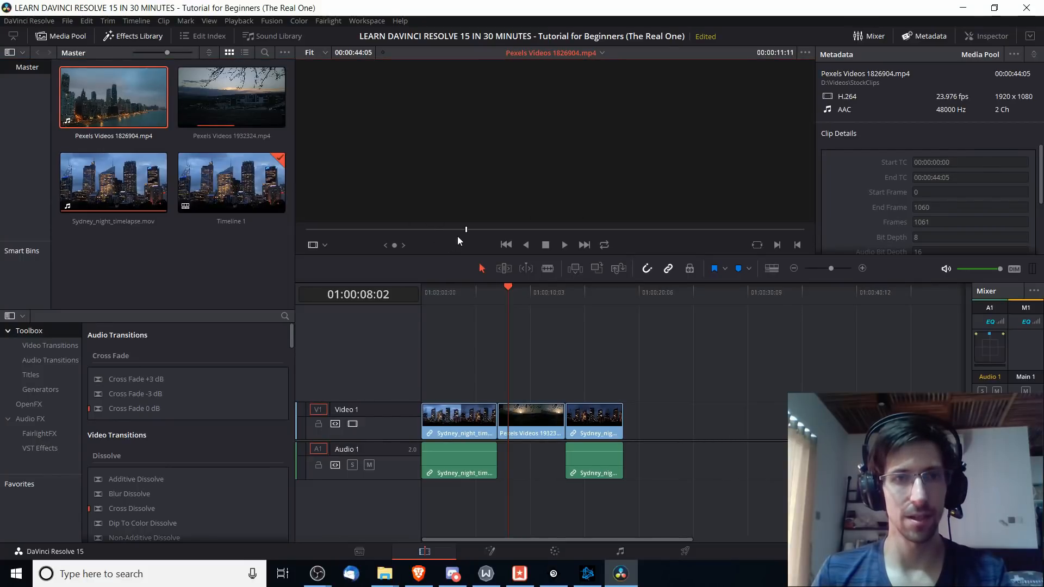
pyautogui.moveTo(458, 235)
pyautogui.mouseDown()
pyautogui.moveTo(482, 229)
pyautogui.moveTo(468, 229)
pyautogui.mouseUp()
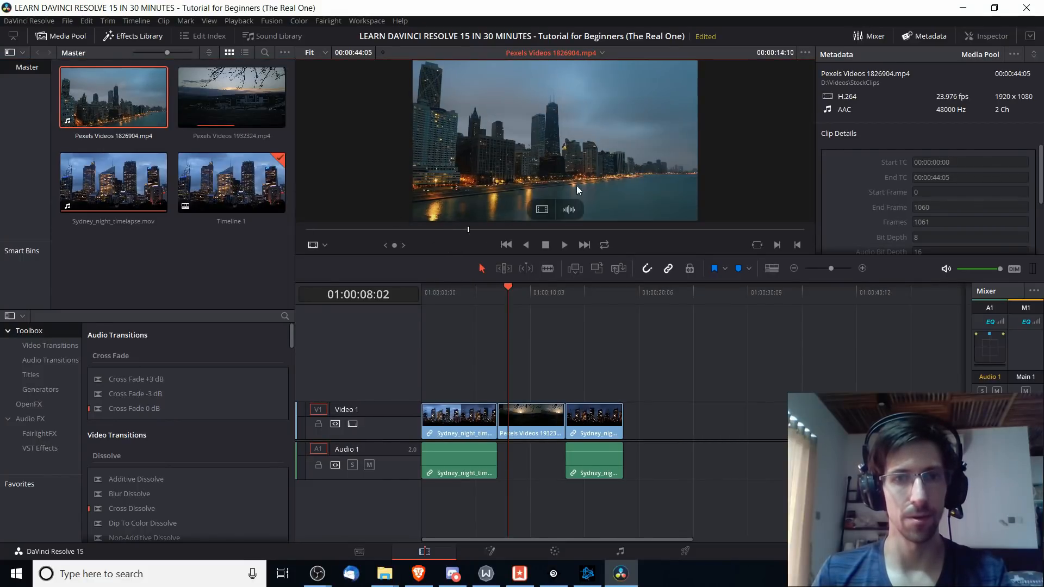
pyautogui.moveTo(400, 230)
pyautogui.mouseDown()
pyautogui.moveTo(340, 233)
pyautogui.moveTo(405, 230)
pyautogui.mouseUp()
pyautogui.press('i')
pyautogui.press('o')
pyautogui.moveTo(143, 107); pyautogui.dragTo(632, 429)
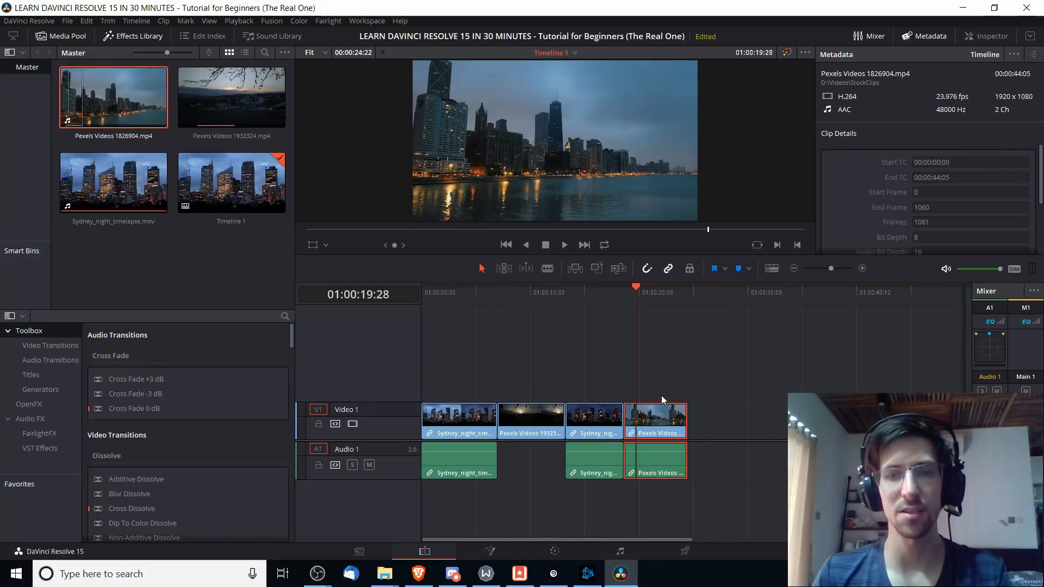
# Try moving the second Sydney_night_timelapse.mov piece straight up onto a new Video 2 track, then undo the move.
pyautogui.click(594, 433)
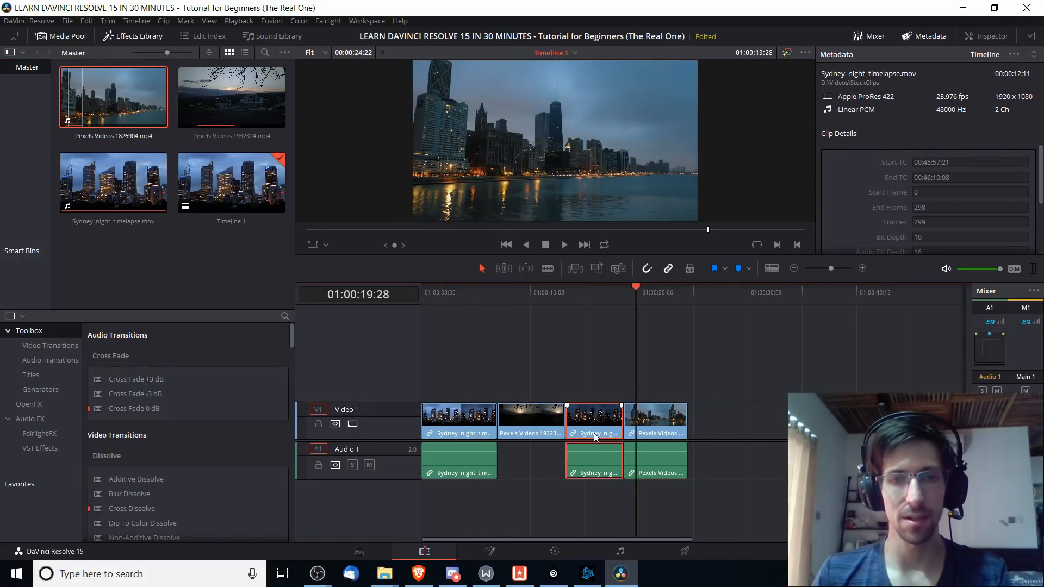
pyautogui.moveTo(594, 433)
pyautogui.mouseDown()
pyautogui.moveTo(733, 425)
pyautogui.moveTo(595, 417)
pyautogui.mouseUp()
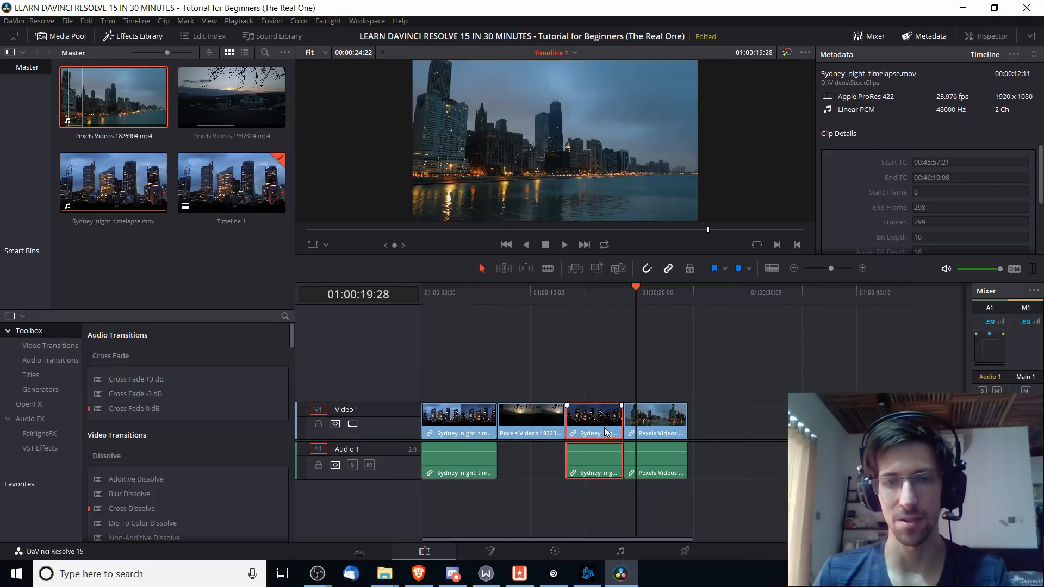
pyautogui.moveTo(605, 428); pyautogui.dragTo(596, 387)
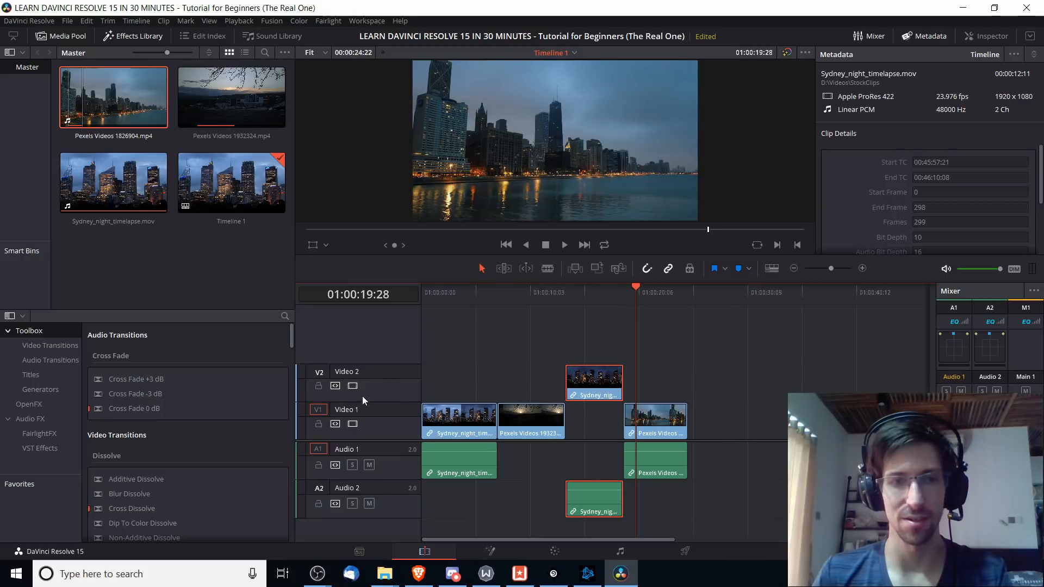
pyautogui.hotkey('ctrl', 'z')
pyautogui.moveTo(592, 430); pyautogui.dragTo(586, 377)
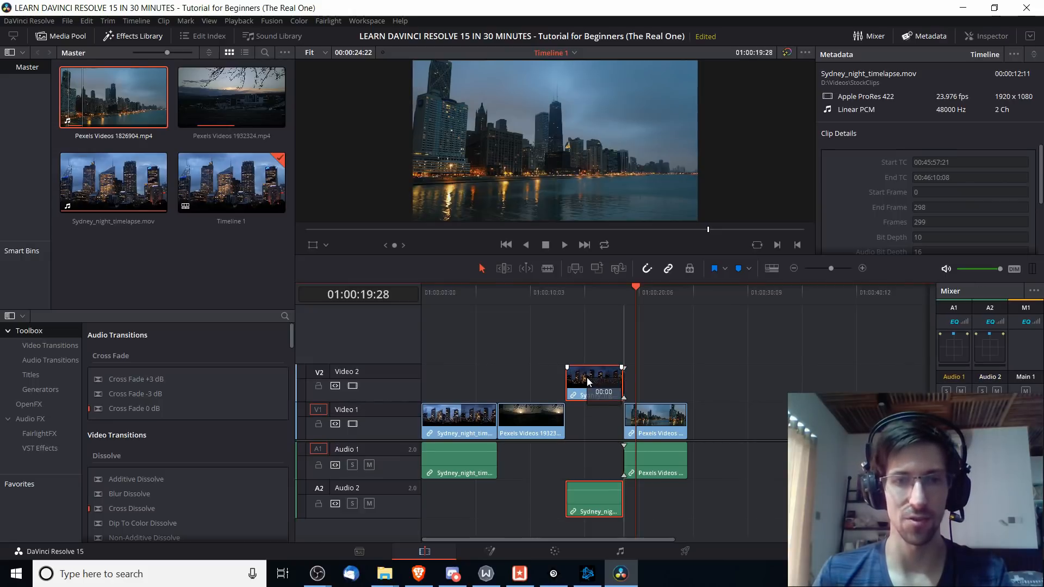
pyautogui.hotkey('ctrl', 'z')
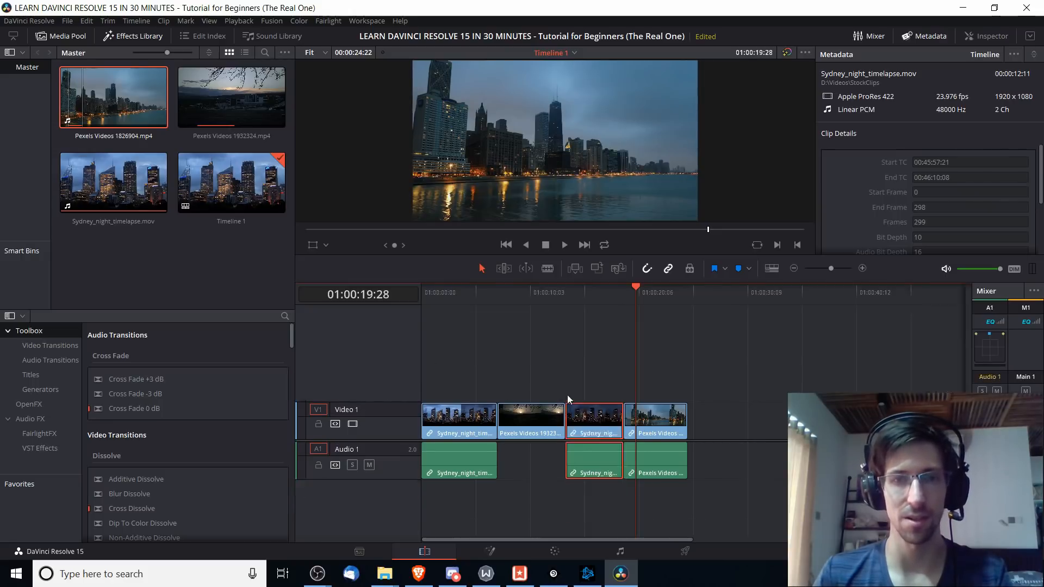
pyautogui.click(350, 389)
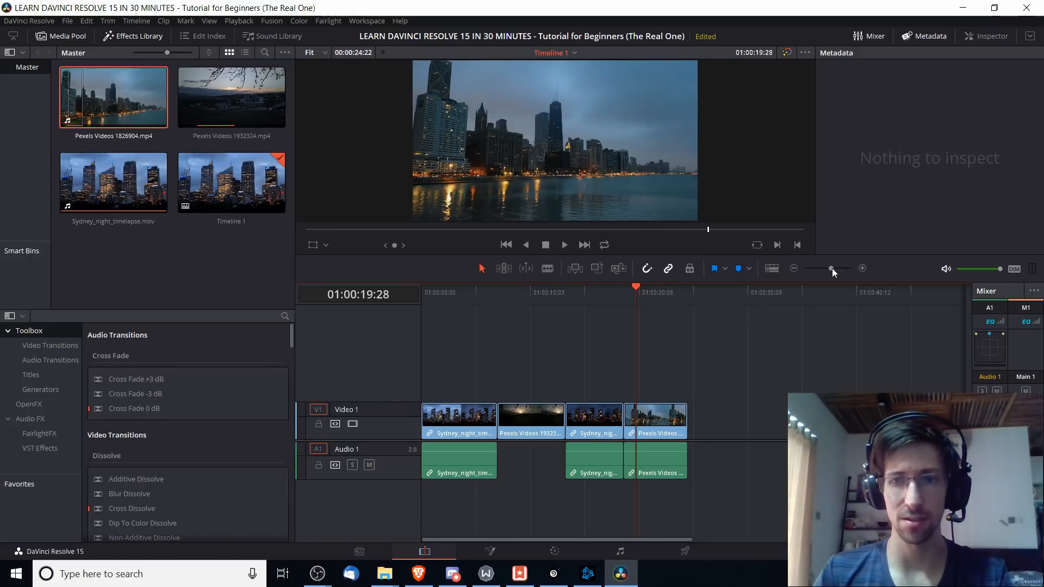
# Swap the last two timeline clips so Pexels Videos 1826904.mp4 sits directly before the second Sydney_night_timelapse.mov piece on Video 1.
pyautogui.moveTo(832, 272)
pyautogui.mouseDown()
pyautogui.moveTo(819, 268)
pyautogui.moveTo(827, 272)
pyautogui.mouseUp()
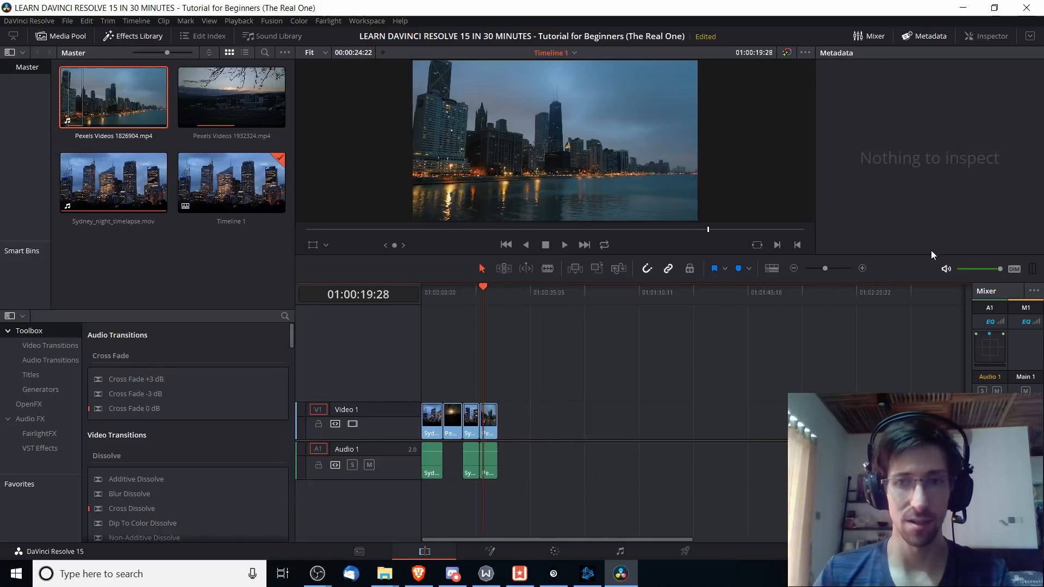
pyautogui.moveTo(830, 270); pyautogui.dragTo(832, 269)
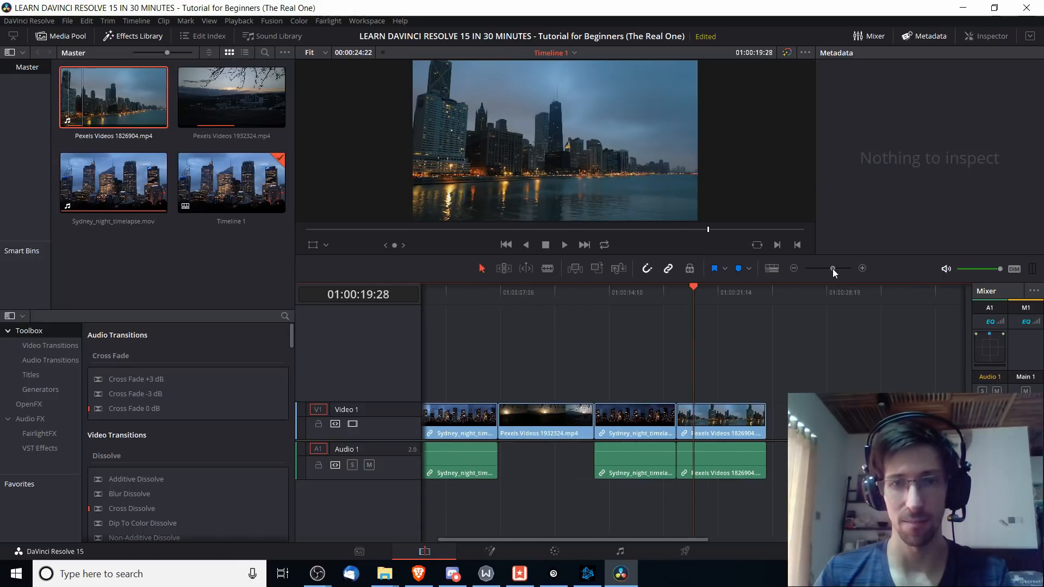
pyautogui.click(634, 429)
pyautogui.moveTo(651, 401); pyautogui.dragTo(784, 377)
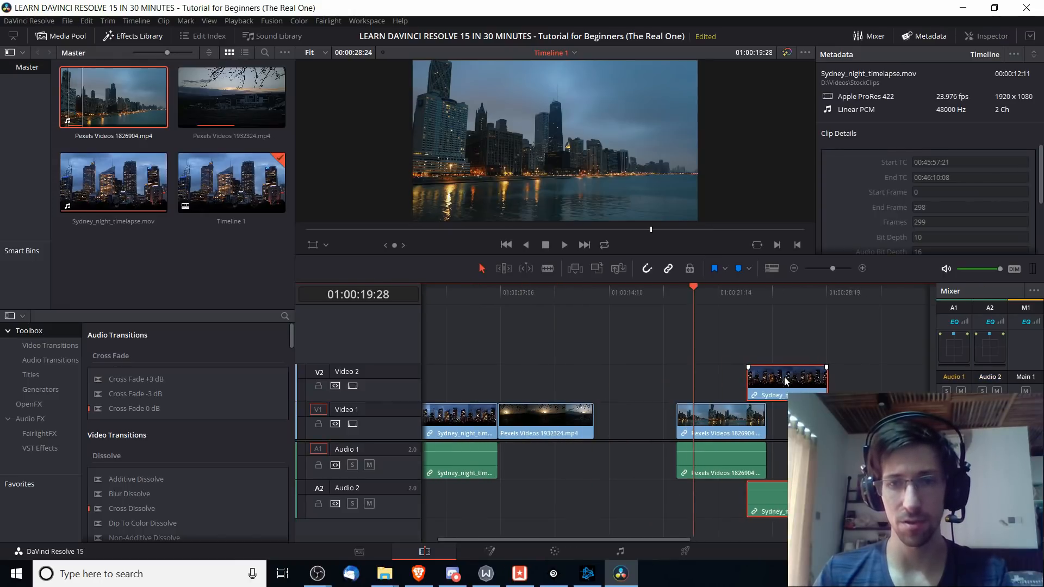
pyautogui.moveTo(729, 422); pyautogui.dragTo(671, 422)
pyautogui.moveTo(655, 422); pyautogui.dragTo(648, 423)
pyautogui.moveTo(791, 388); pyautogui.dragTo(729, 426)
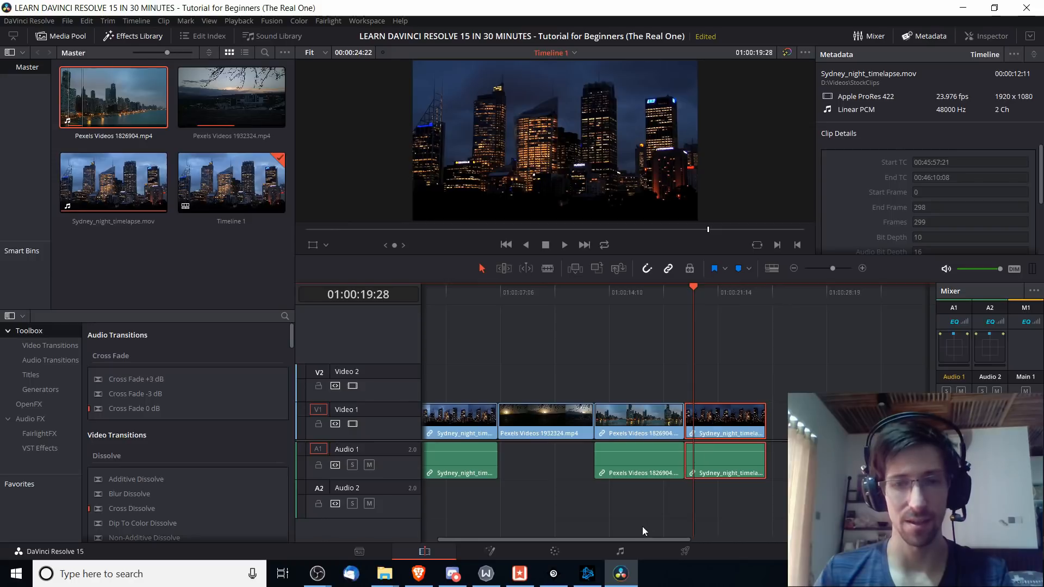
# Jump the playhead to different points across all four timeline clips to review the new clip order.
pyautogui.click(507, 286)
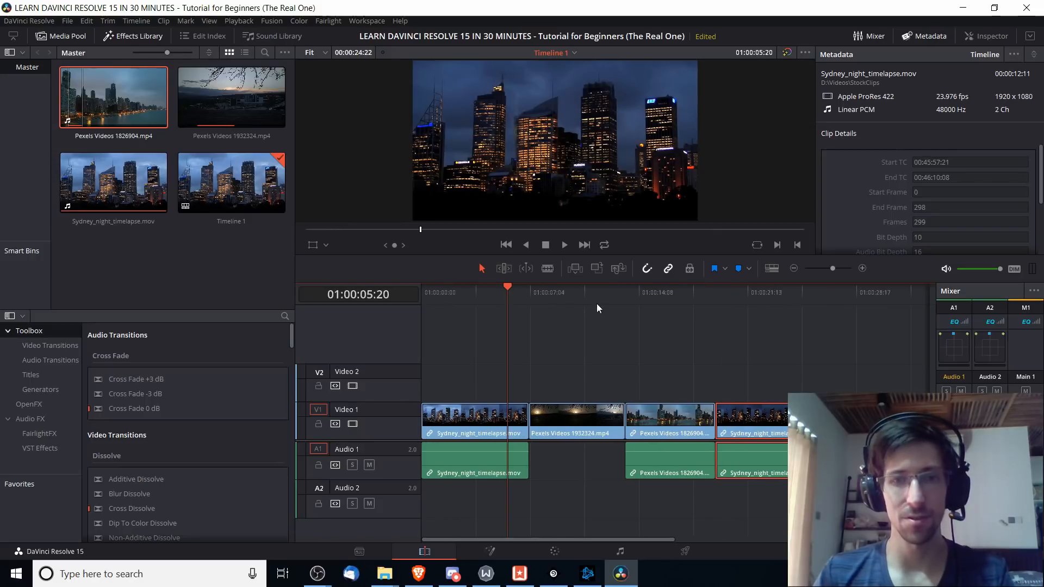
pyautogui.click(749, 297)
pyautogui.click(543, 356)
pyautogui.click(580, 292)
pyautogui.click(640, 289)
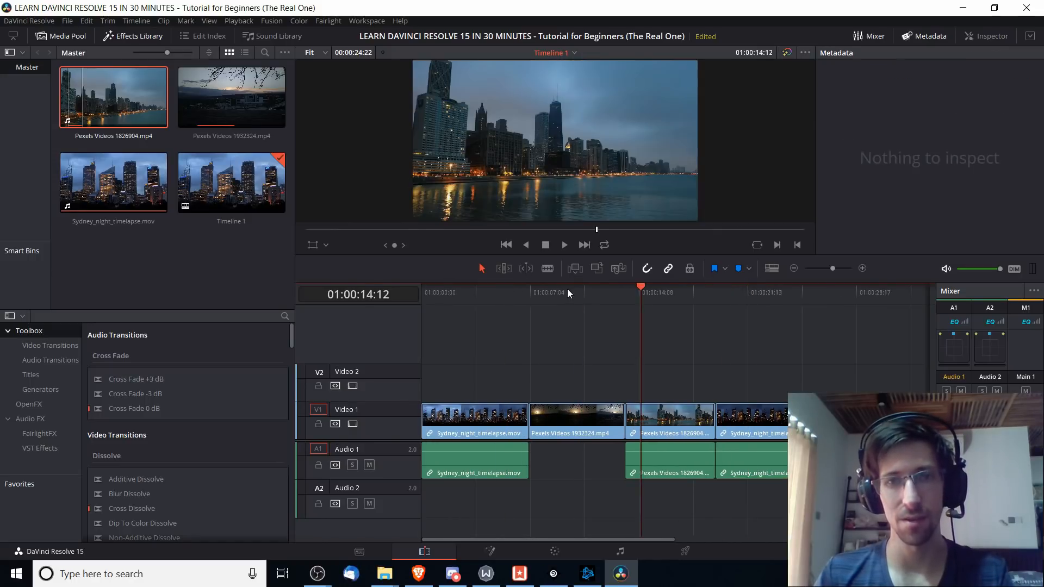
pyautogui.click(568, 288)
pyautogui.click(666, 290)
pyautogui.click(603, 294)
pyautogui.click(665, 295)
pyautogui.click(465, 289)
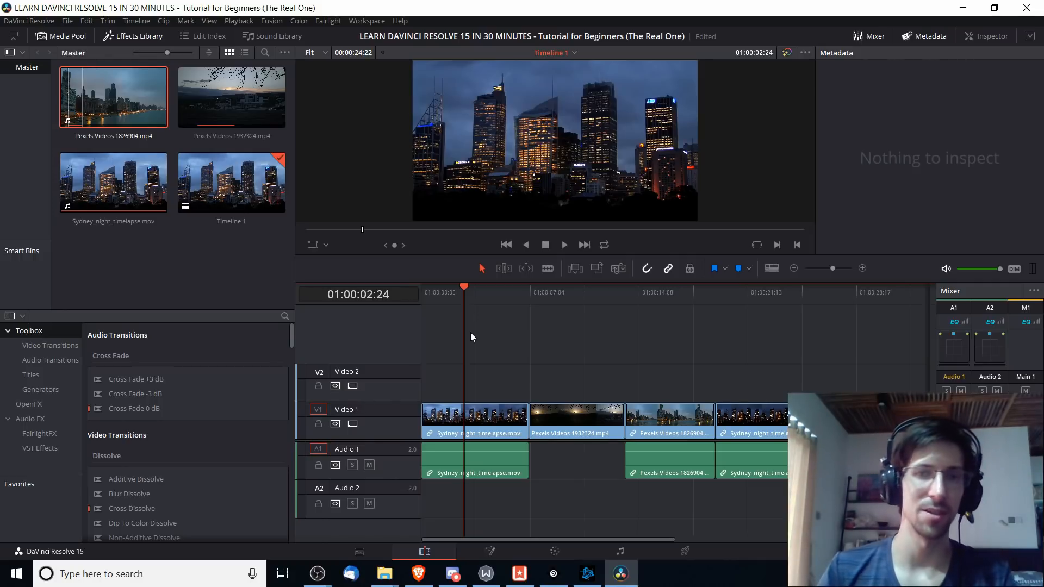
# Add a fade-in of about 1 second to the start of the first Sydney_night_timelapse.mov clip on Video 1.
pyautogui.click(863, 269)
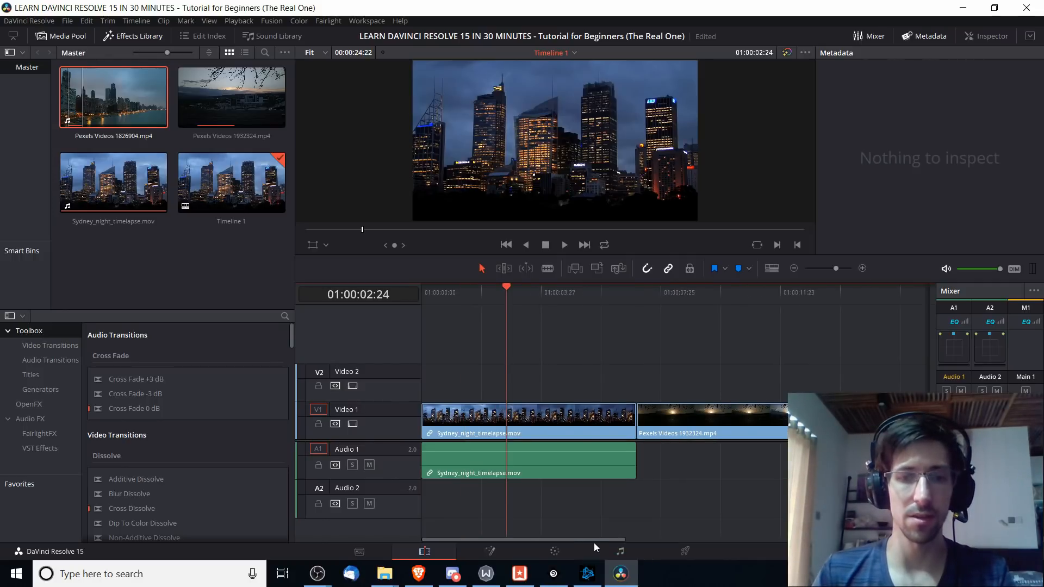
pyautogui.click(436, 415)
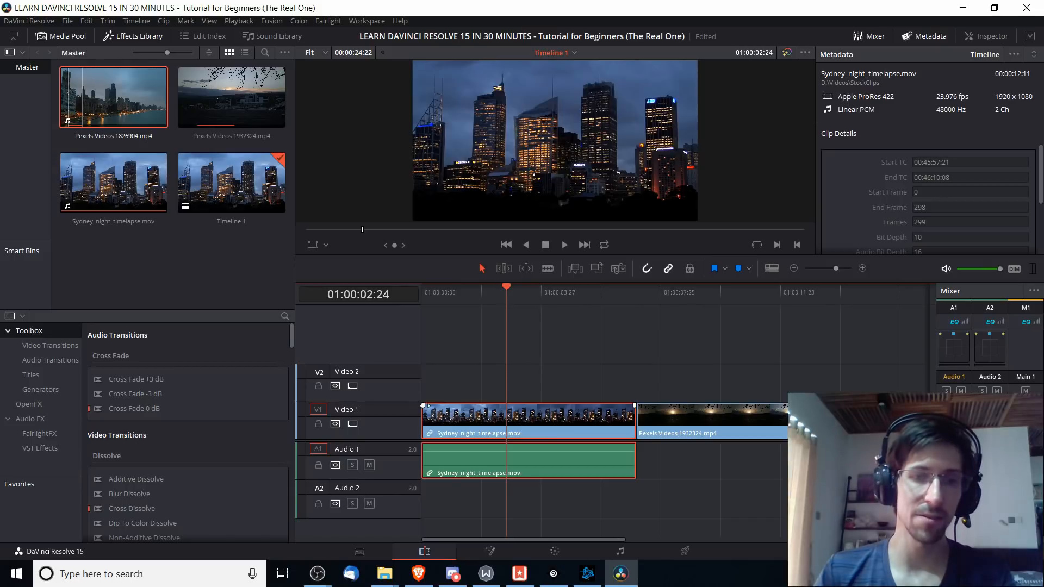
pyautogui.moveTo(423, 408); pyautogui.dragTo(453, 407)
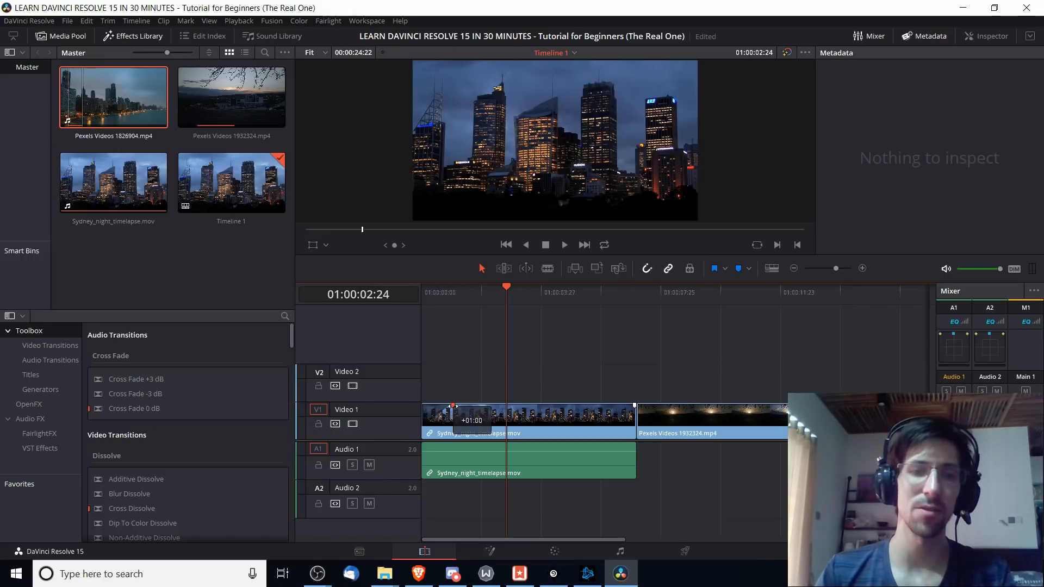
pyautogui.moveTo(452, 406); pyautogui.dragTo(462, 407)
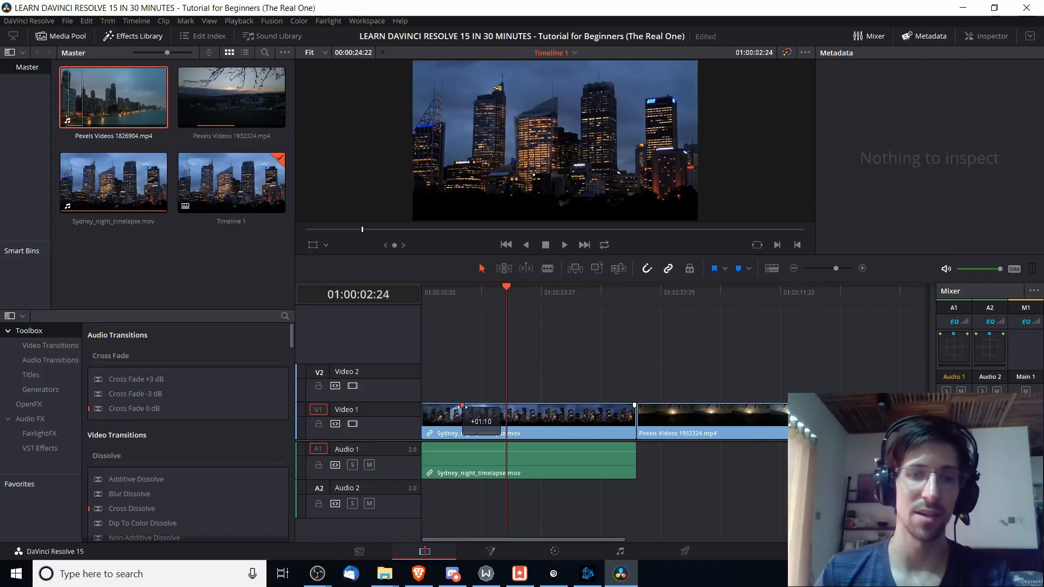
pyautogui.moveTo(462, 406); pyautogui.dragTo(454, 407)
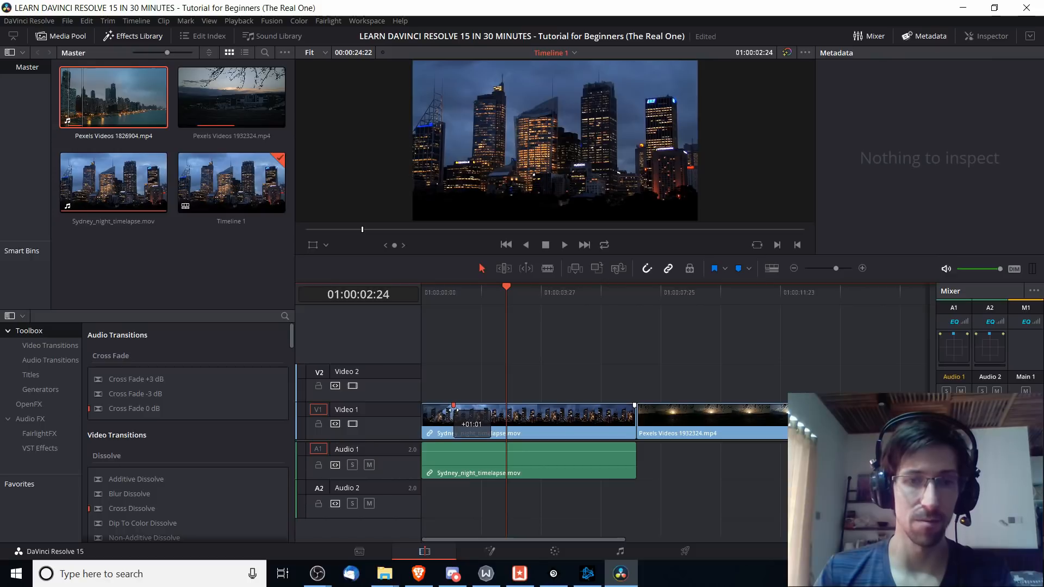
pyautogui.moveTo(453, 407); pyautogui.dragTo(453, 406)
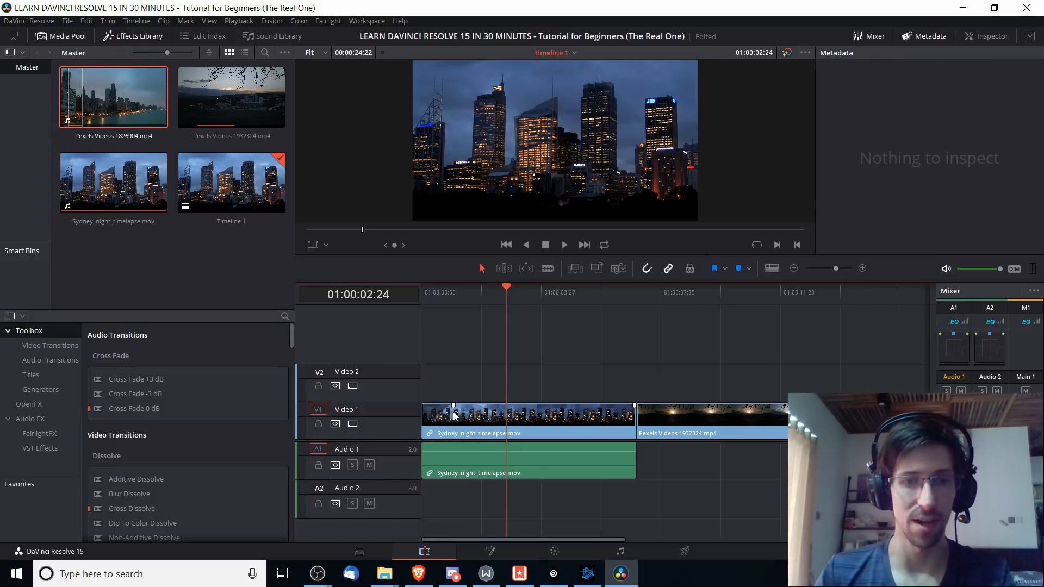
# Play the first clip from the timeline start to preview its fade-in.
pyautogui.press('Home')
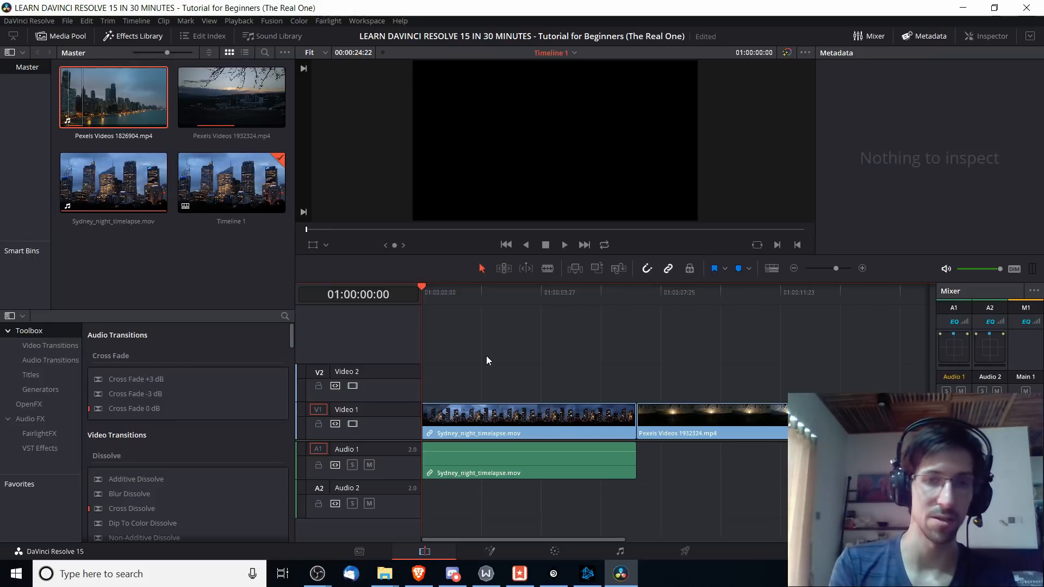
pyautogui.press('space')
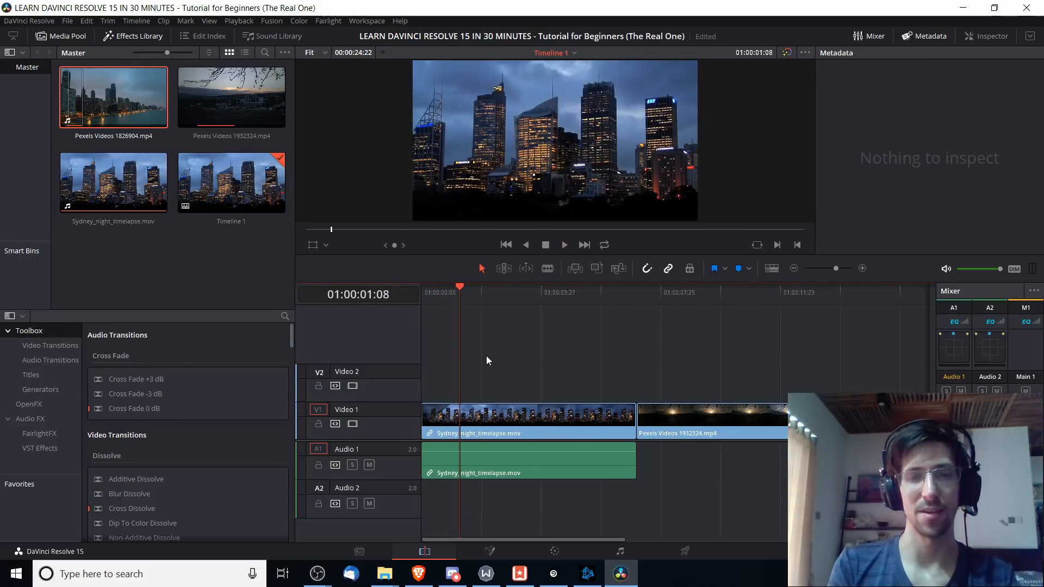
pyautogui.click(452, 409)
pyautogui.click(520, 357)
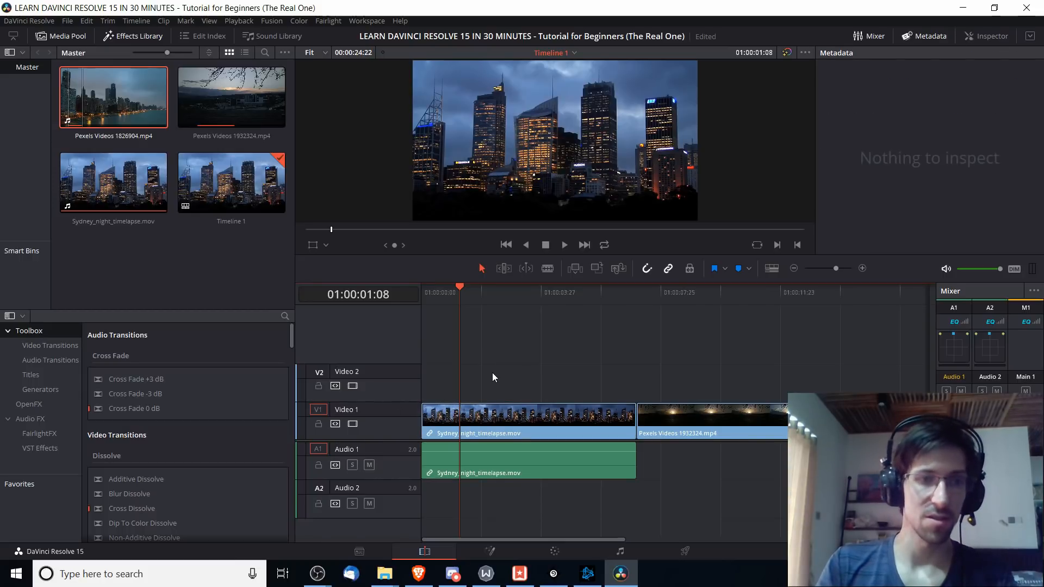
# Apply the Slide video transition to the start of the first Sydney_night_timelapse.mov clip and play it back.
pyautogui.click(42, 347)
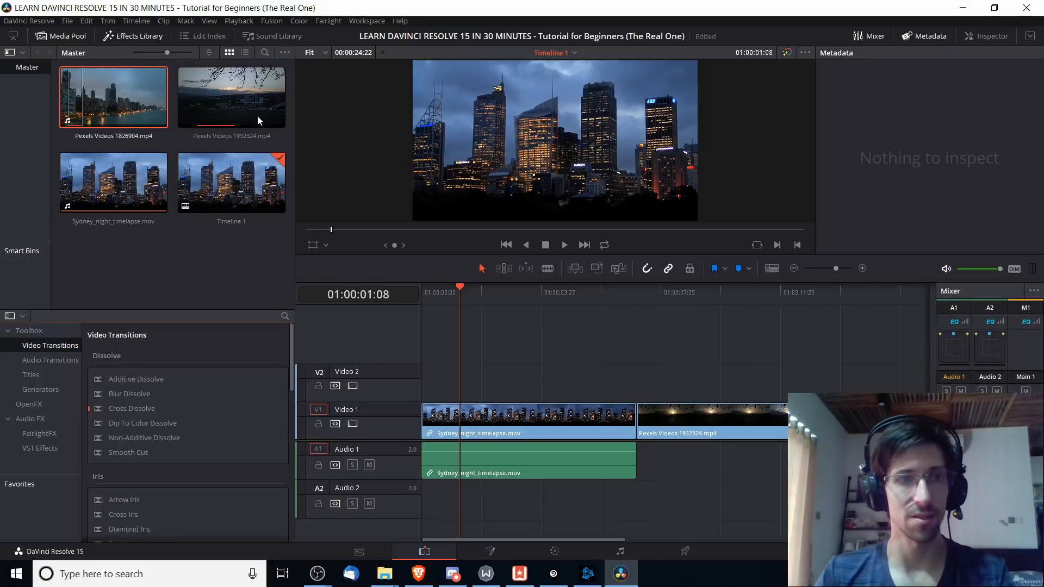
pyautogui.click(133, 35)
pyautogui.click(136, 35)
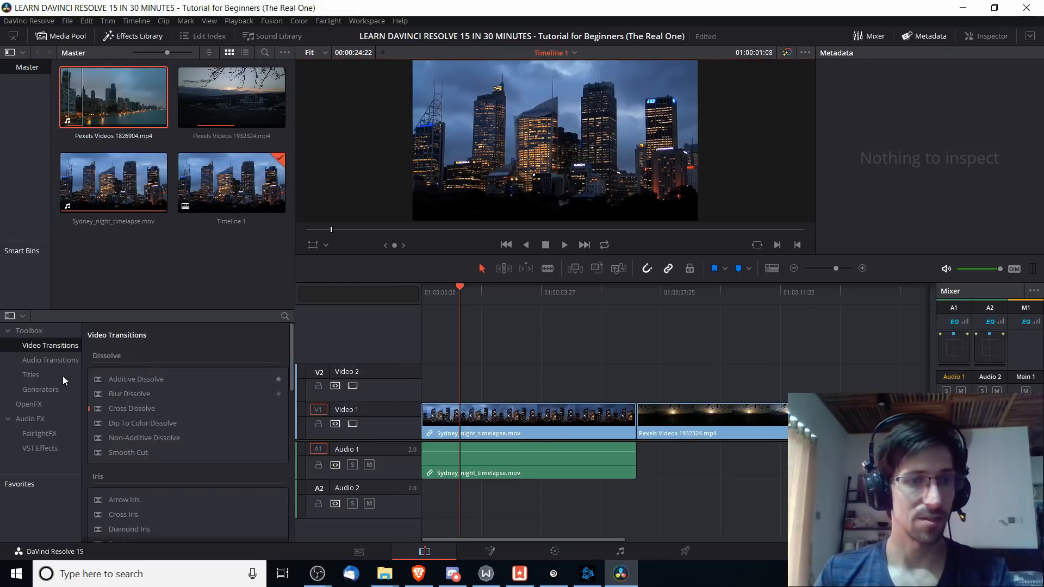
pyautogui.scroll(-10, 218, 402)
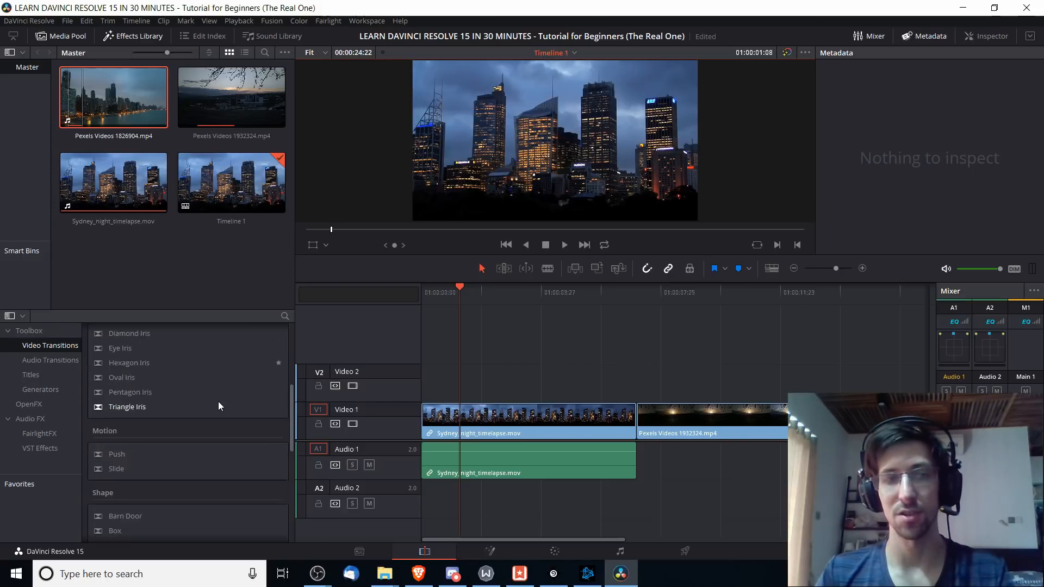
pyautogui.scroll(2, 218, 402)
pyautogui.scroll(3, 141, 453)
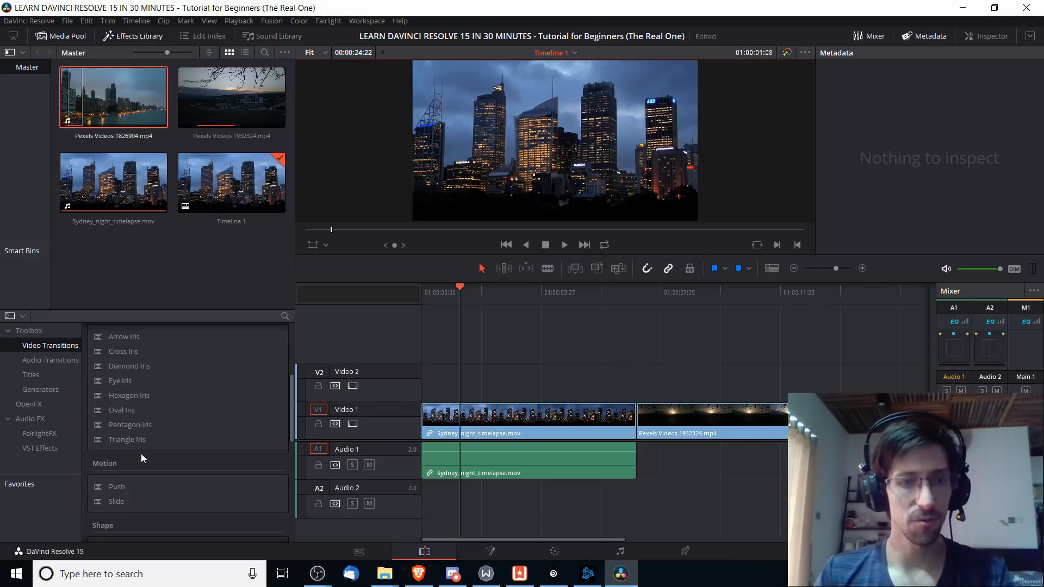
pyautogui.scroll(-2, 141, 453)
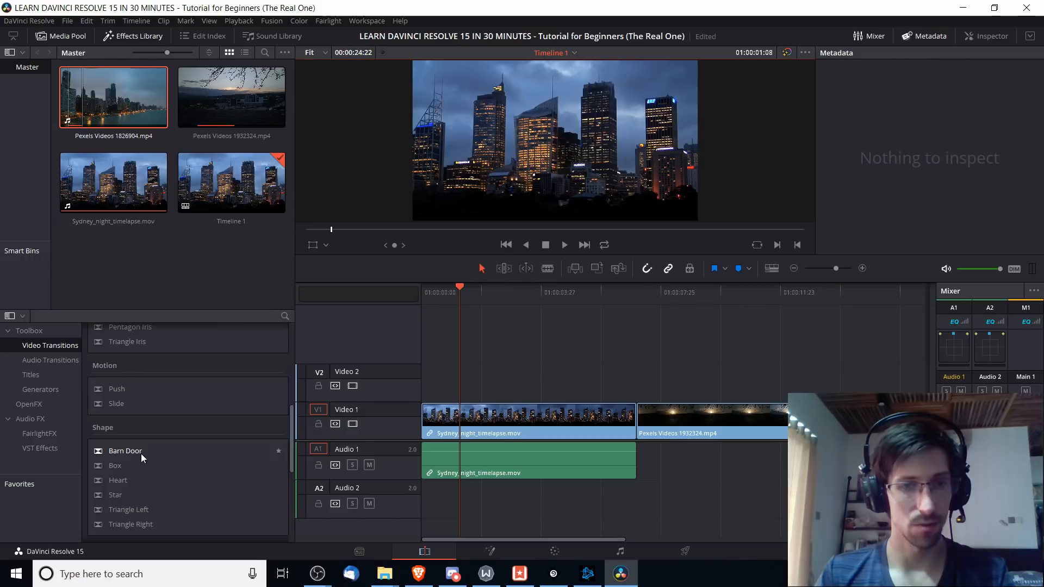
pyautogui.moveTo(107, 405); pyautogui.dragTo(438, 418)
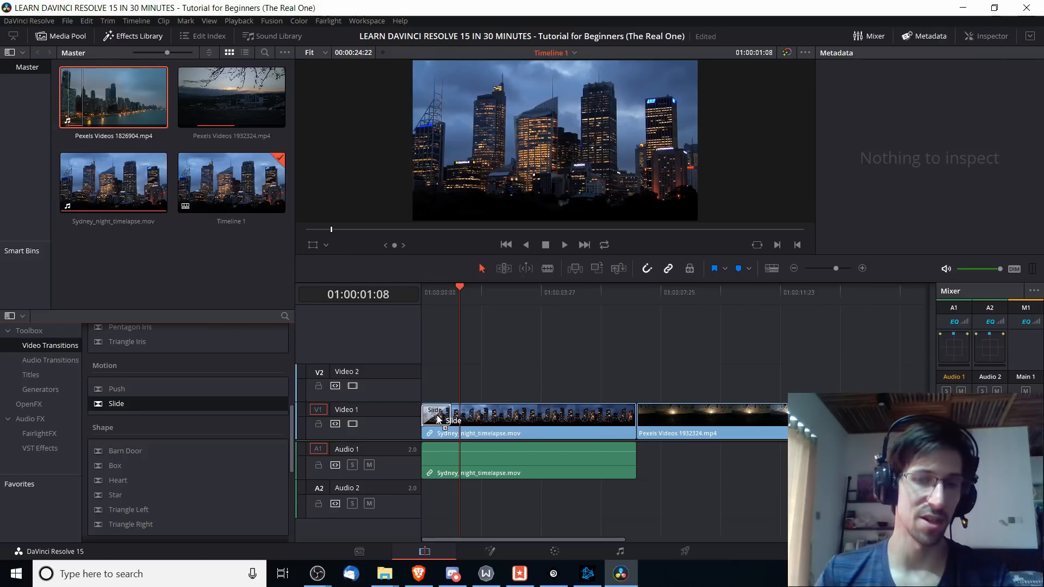
pyautogui.moveTo(438, 419)
pyautogui.mouseDown()
pyautogui.moveTo(649, 417)
pyautogui.moveTo(435, 417)
pyautogui.mouseUp()
pyautogui.moveTo(492, 292); pyautogui.dragTo(399, 289)
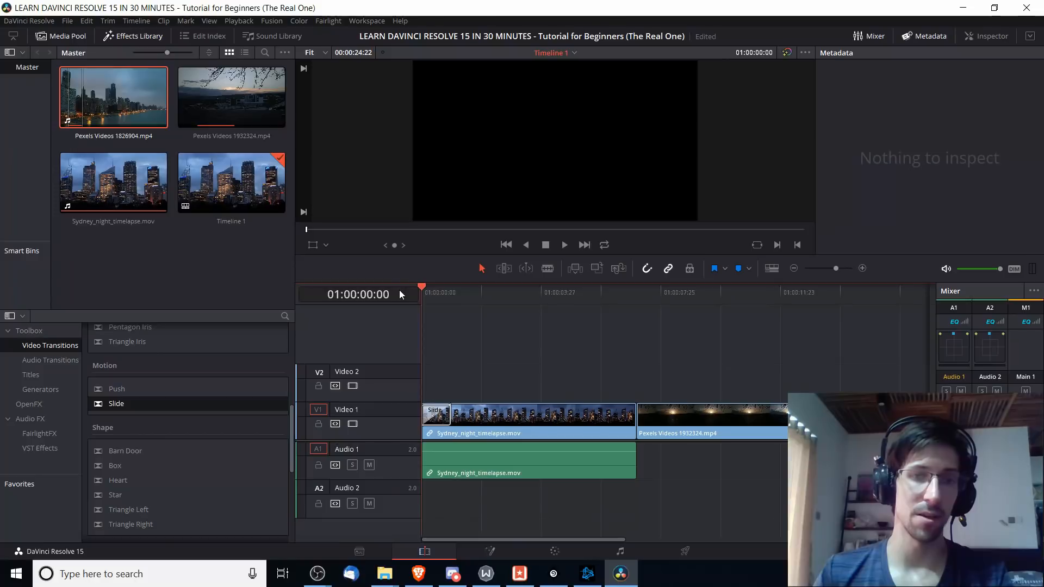
pyautogui.press('space')
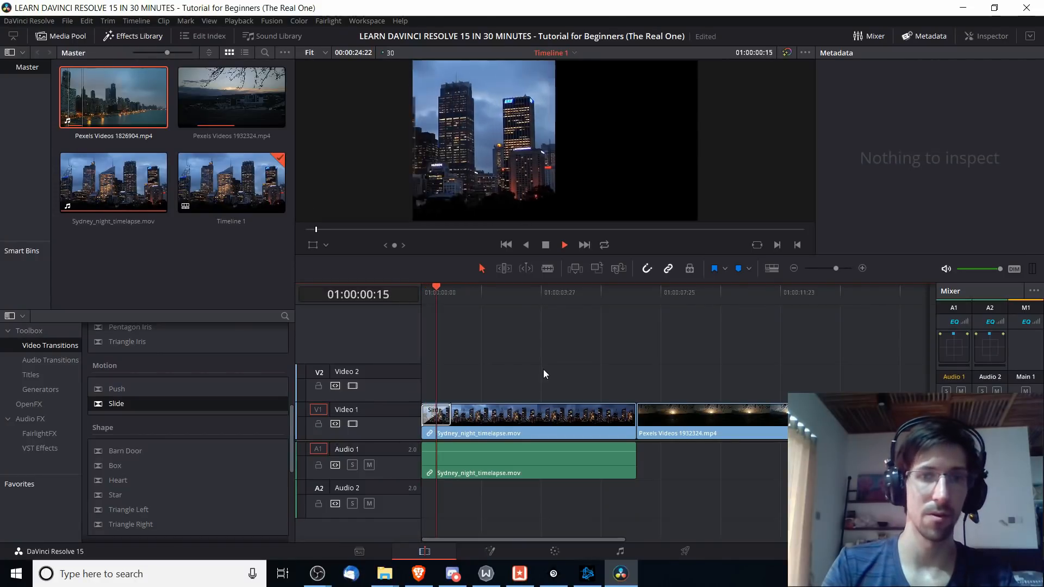
# Replace the Slide transition on the first clip with Venetian Blind Wipe and play it from the timeline start.
pyautogui.scroll(-3, 159, 387)
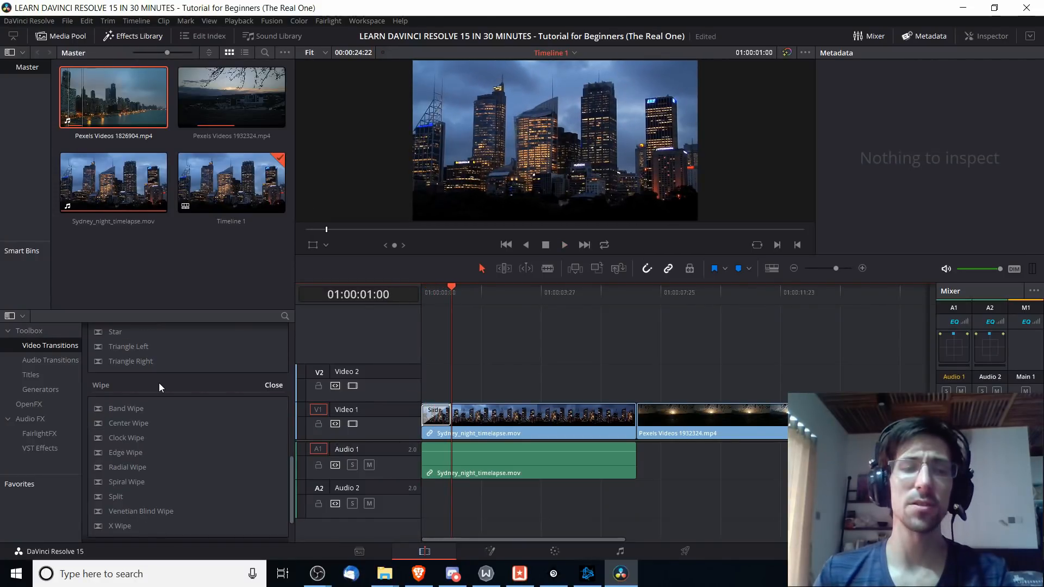
pyautogui.scroll(-1, 159, 383)
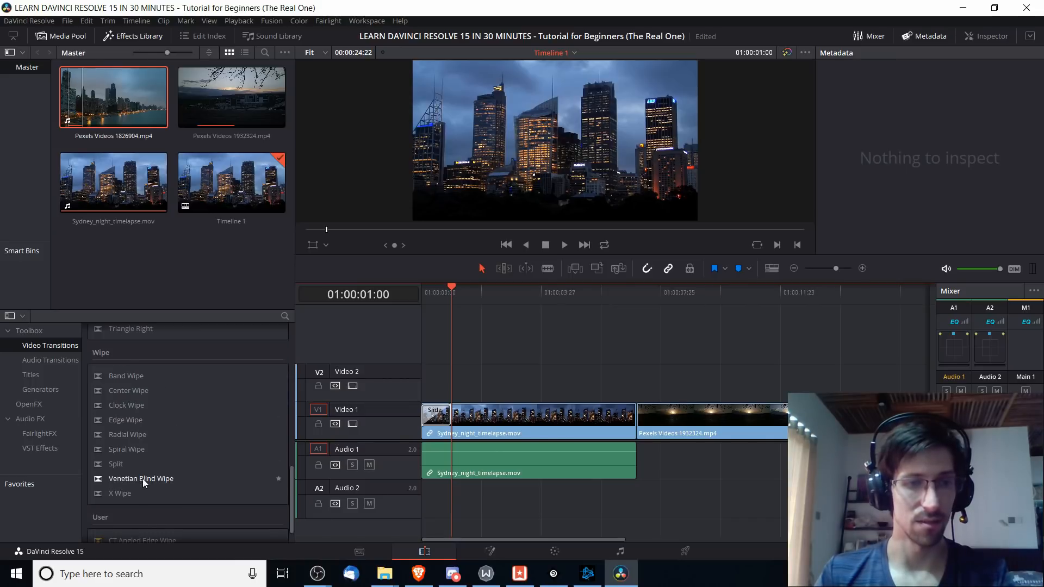
pyautogui.moveTo(143, 479); pyautogui.dragTo(438, 421)
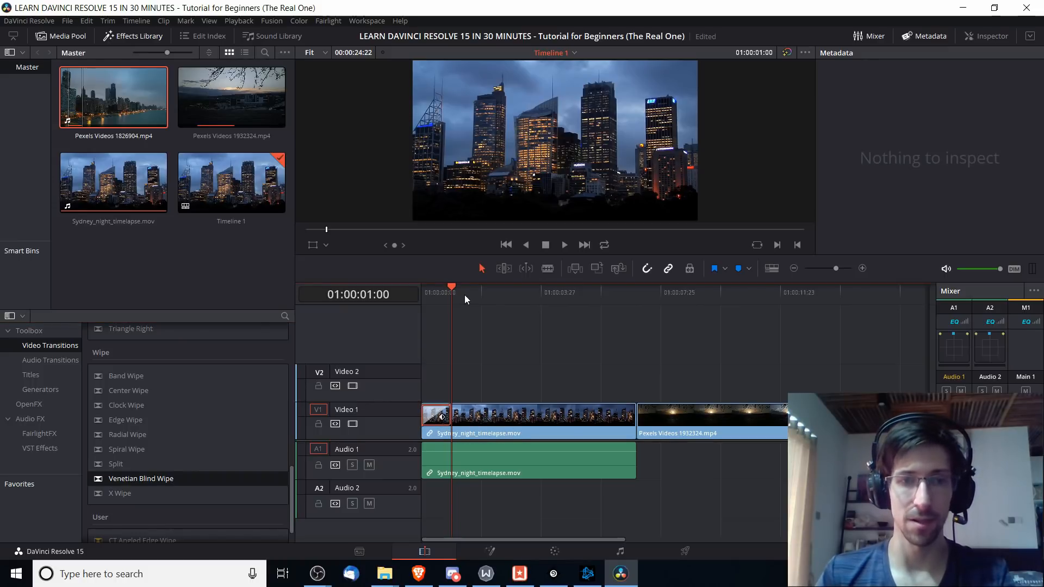
pyautogui.press('Home')
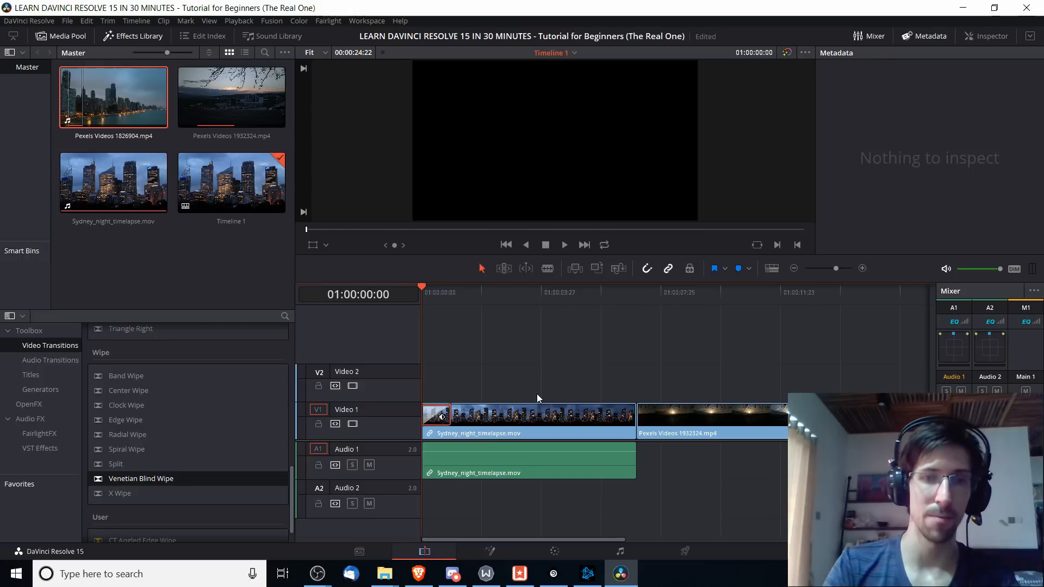
pyautogui.press('space')
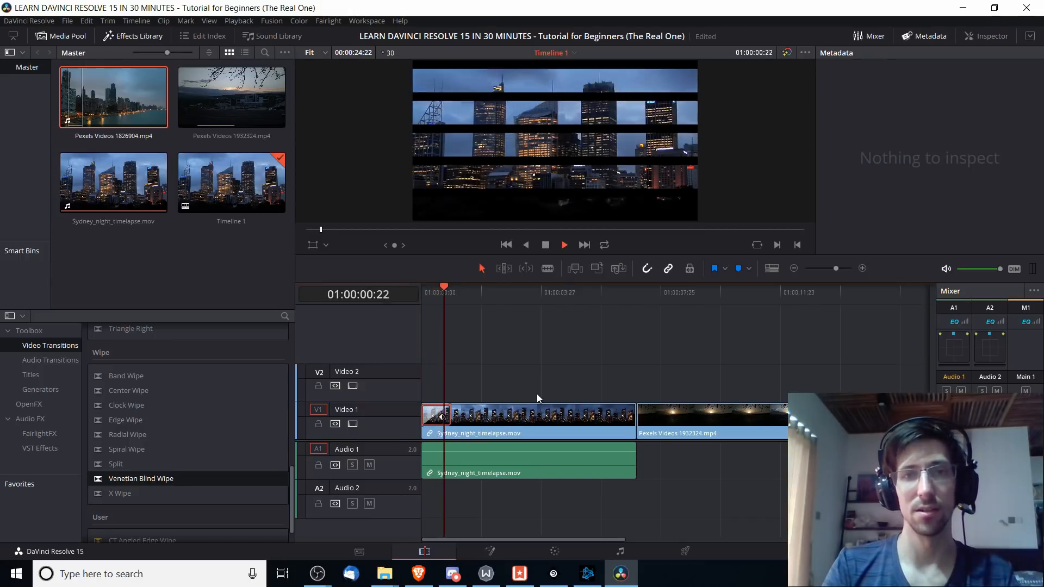
# Add a fade-in to the first Sydney_night_timelapse.mov clip, extending slightly past the Venetian Blind Wipe, and play it from the timeline start.
pyautogui.click(445, 292)
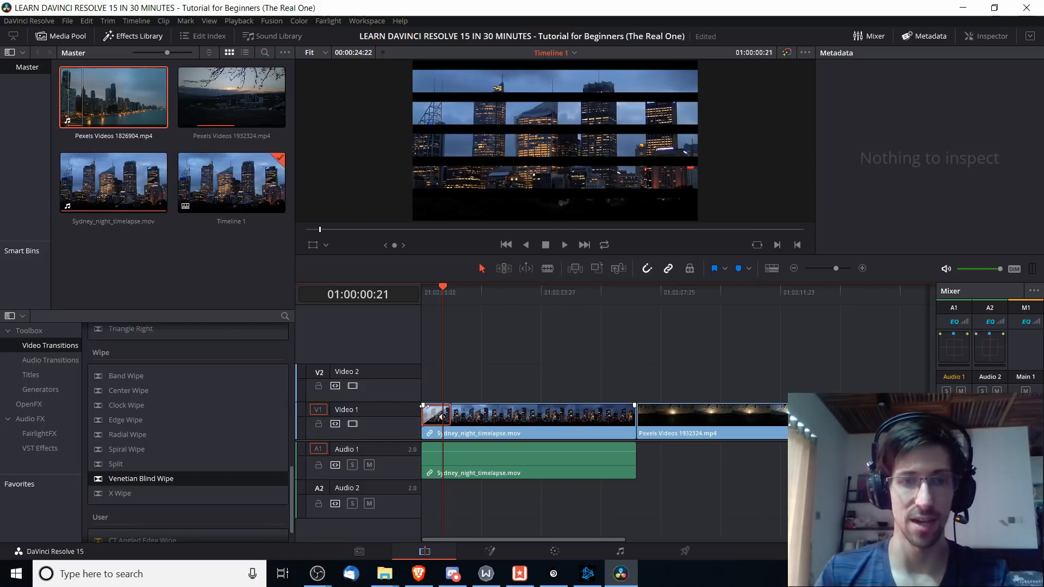
pyautogui.moveTo(423, 406); pyautogui.dragTo(467, 406)
pyautogui.moveTo(436, 281); pyautogui.dragTo(343, 283)
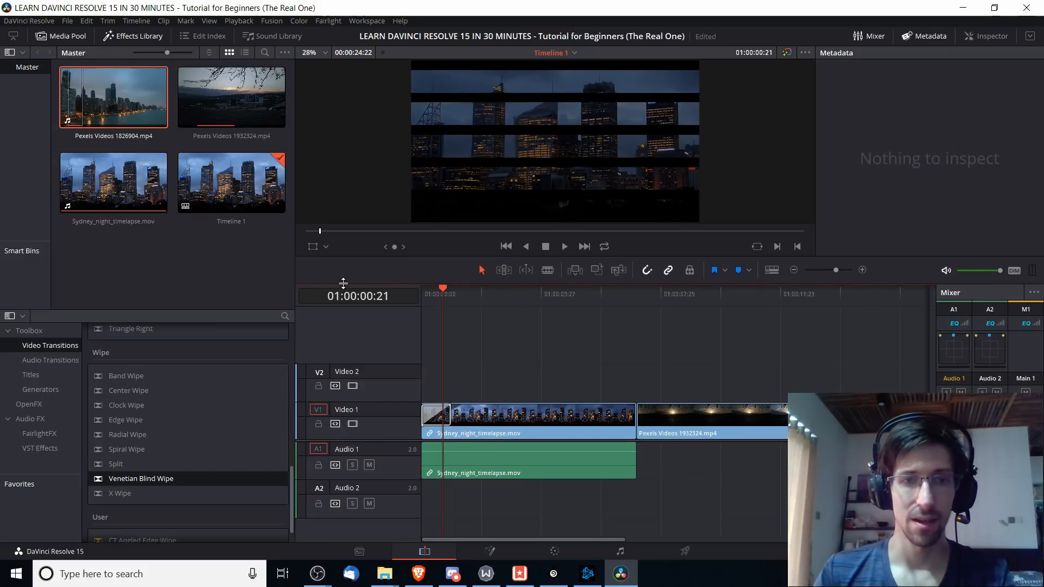
pyautogui.moveTo(448, 299); pyautogui.dragTo(403, 306)
pyautogui.press('space')
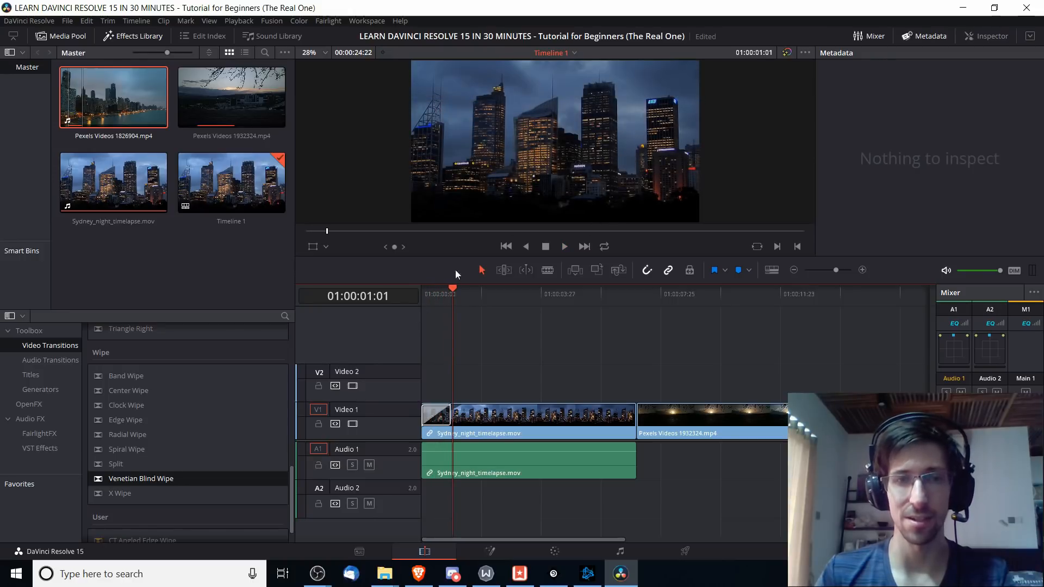
# Replay the first clip from the timeline start to preview the Venetian Blind Wipe combined with the fade-in.
pyautogui.moveTo(445, 297); pyautogui.dragTo(410, 305)
pyautogui.press('space')
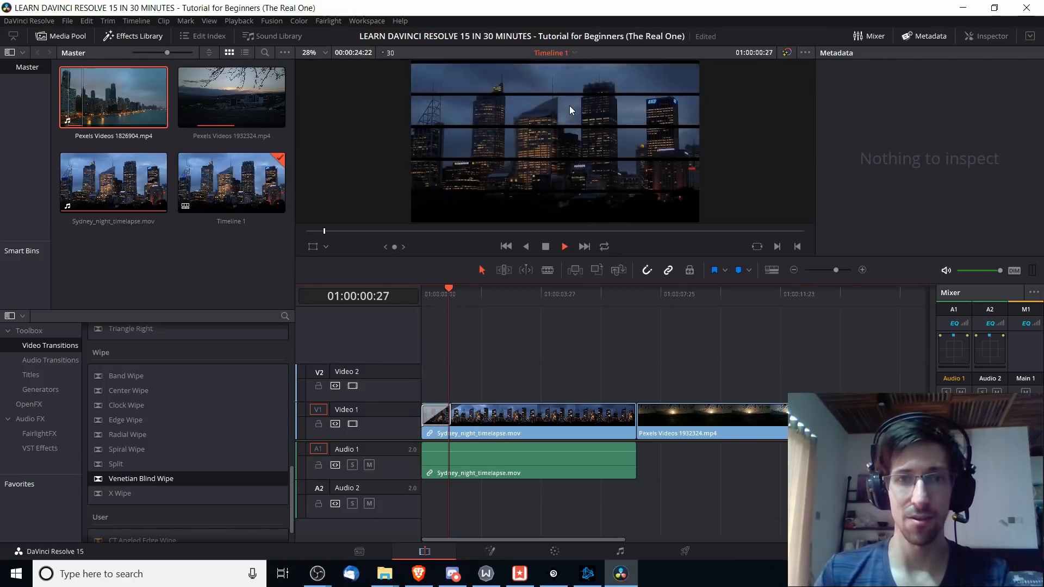
pyautogui.press('space')
pyautogui.moveTo(453, 289); pyautogui.dragTo(393, 289)
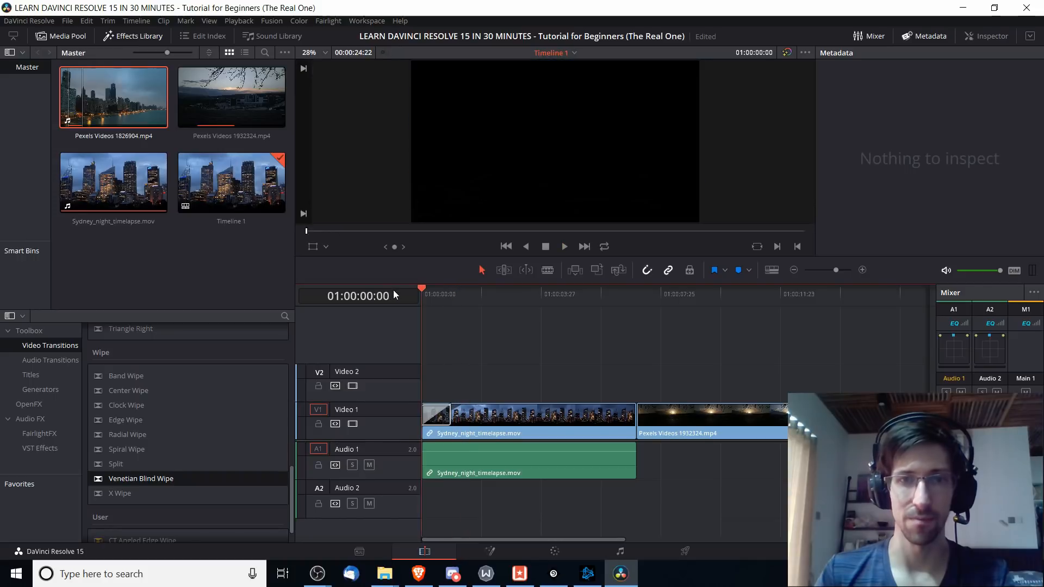
pyautogui.press('space')
pyautogui.press('space')
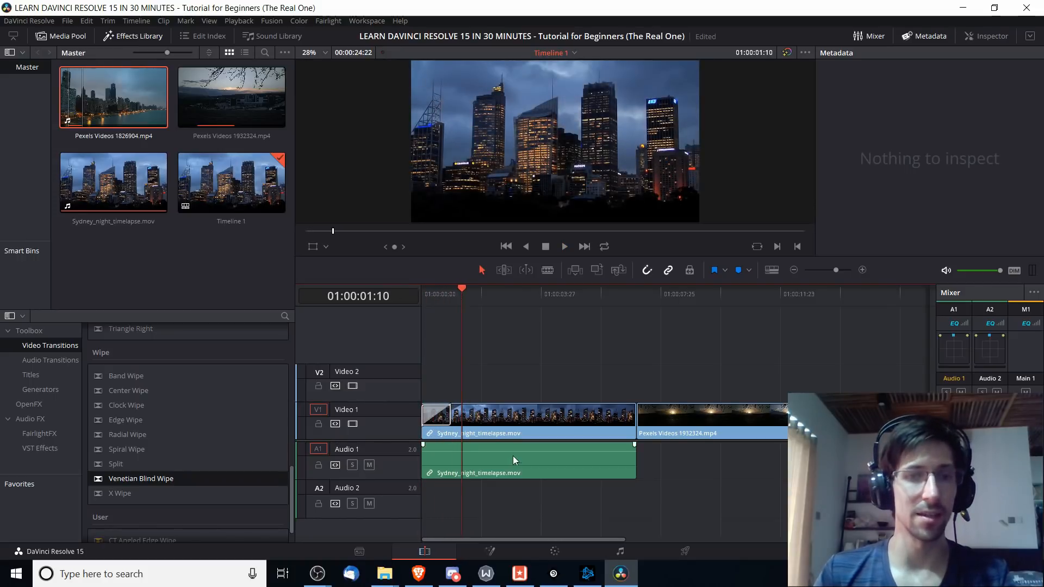
# Enable Feather on the first clip's Venetian Blind Wipe transition and set its Border to 67.2.
pyautogui.click(439, 297)
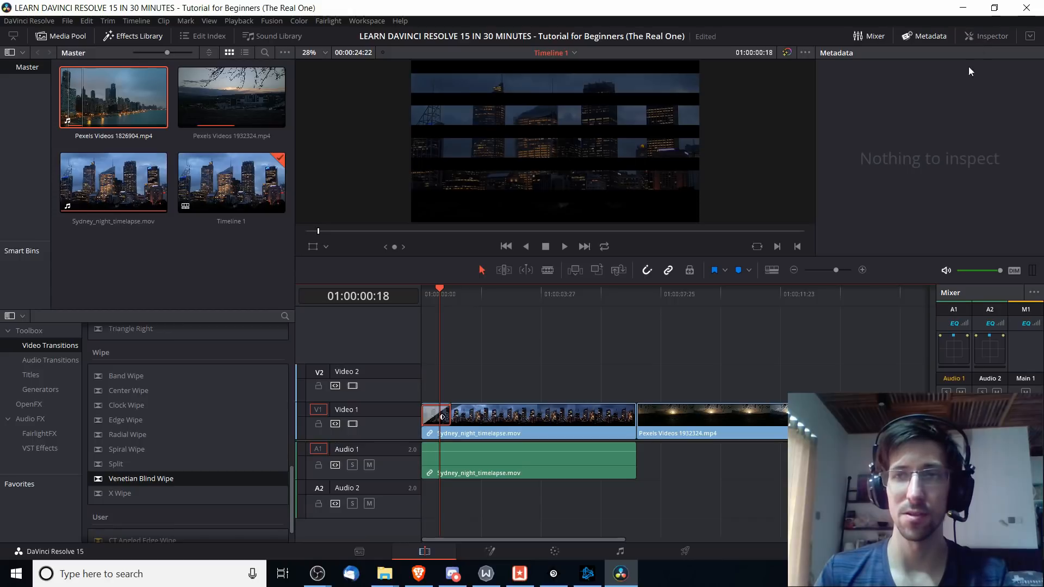
pyautogui.click(988, 35)
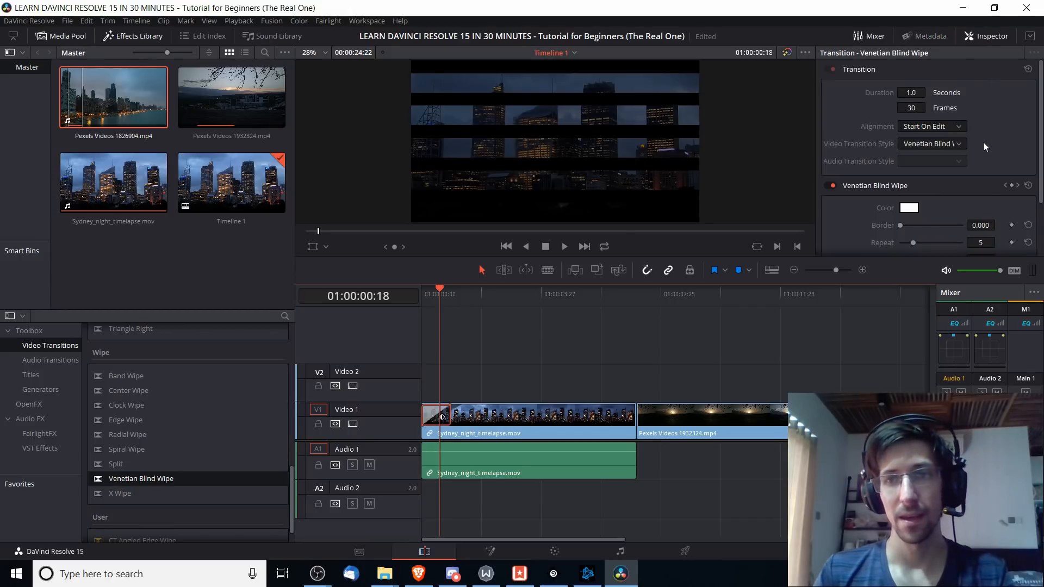
pyautogui.scroll(-3, 983, 142)
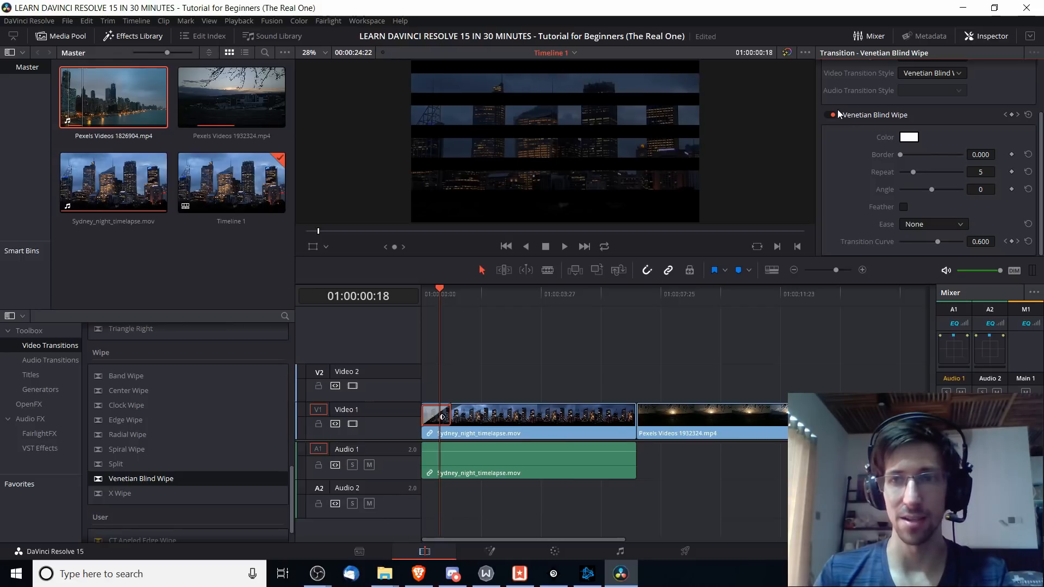
pyautogui.click(904, 207)
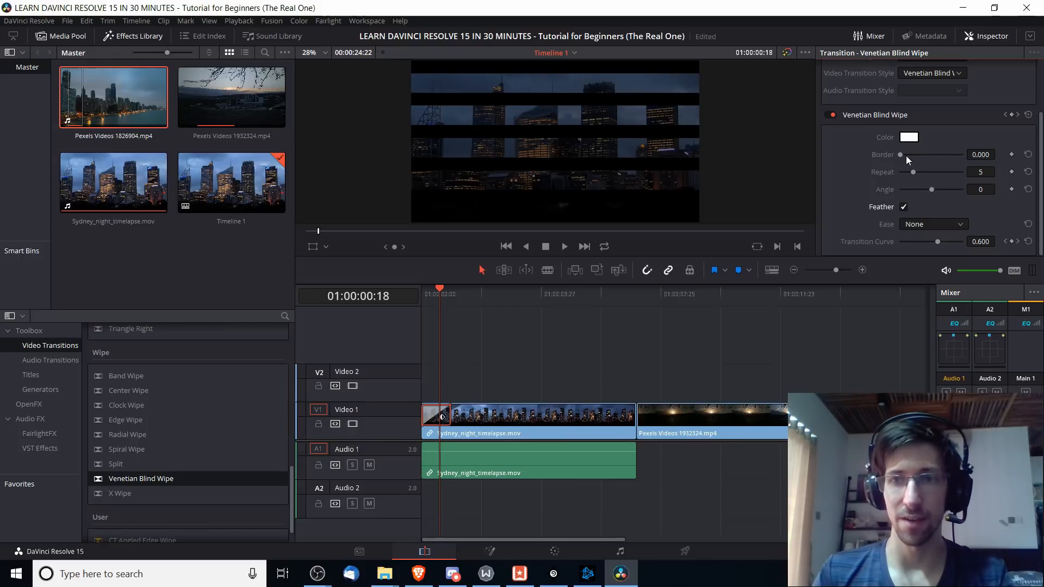
pyautogui.moveTo(899, 155); pyautogui.dragTo(908, 156)
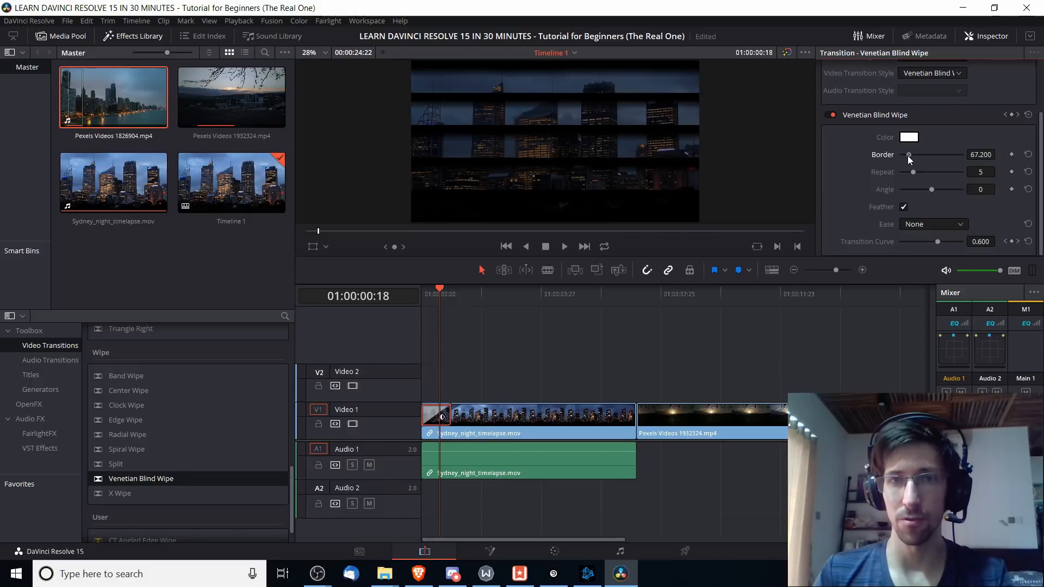
# Remove the fade-in from the first clip and play the feathered wipe from the timeline start.
pyautogui.click(465, 407)
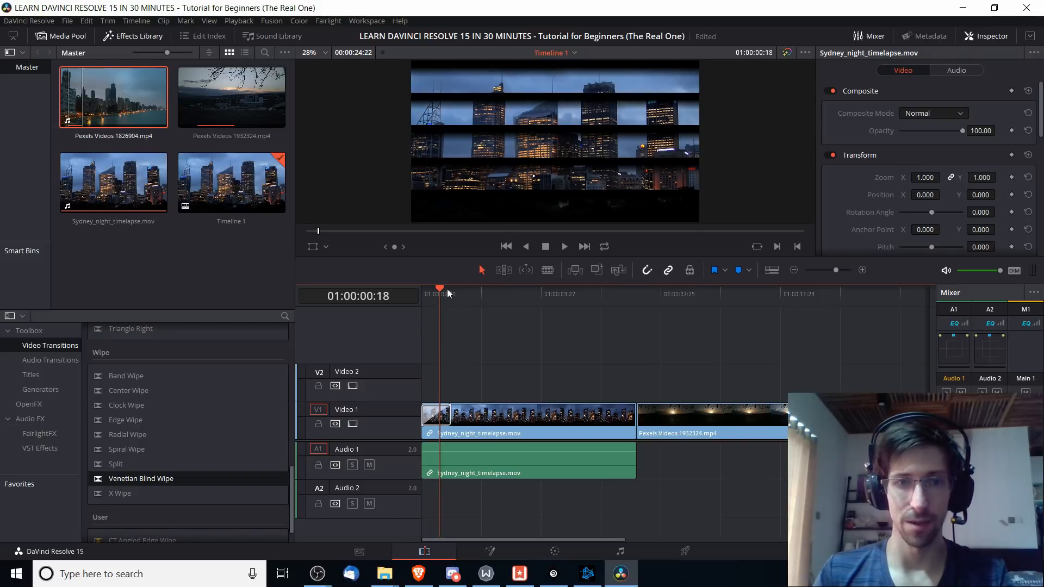
pyautogui.moveTo(447, 289); pyautogui.dragTo(394, 283)
pyautogui.press('space')
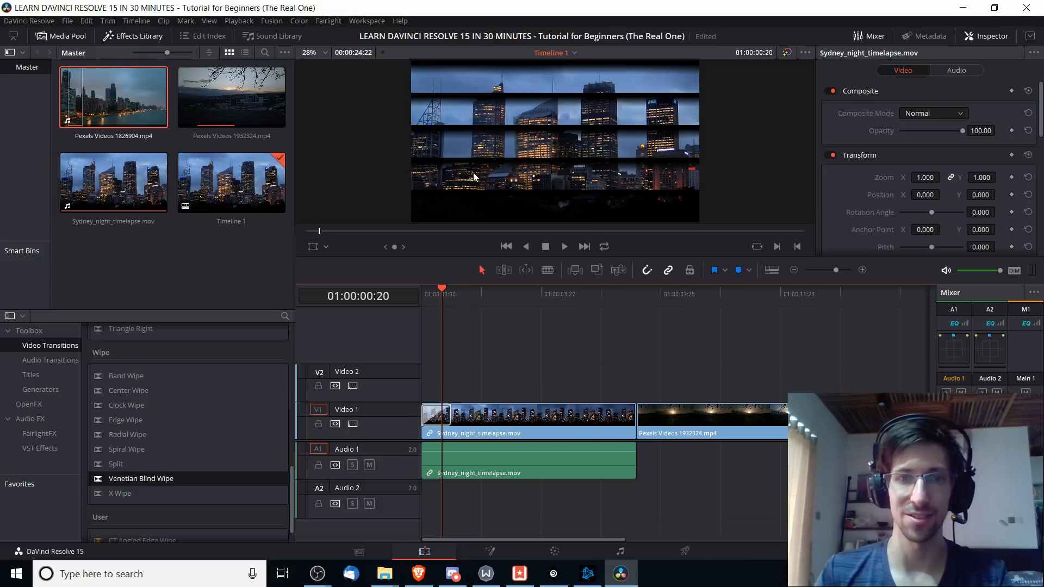
# Set the Venetian Blind Wipe's Border to 16.7 and its Angle to 90, and play the transition from the timeline start.
pyautogui.scroll(-3, 876, 206)
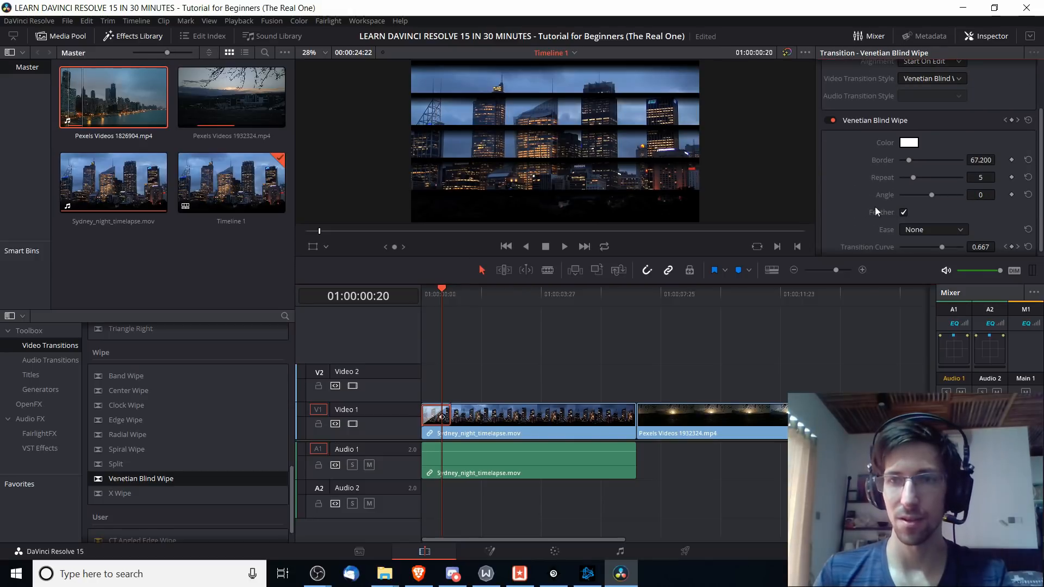
pyautogui.moveTo(907, 161)
pyautogui.mouseDown()
pyautogui.moveTo(932, 163)
pyautogui.moveTo(902, 161)
pyautogui.mouseUp()
pyautogui.scroll(-1, 932, 191)
pyautogui.moveTo(935, 191); pyautogui.dragTo(935, 191)
pyautogui.doubleClick(936, 190)
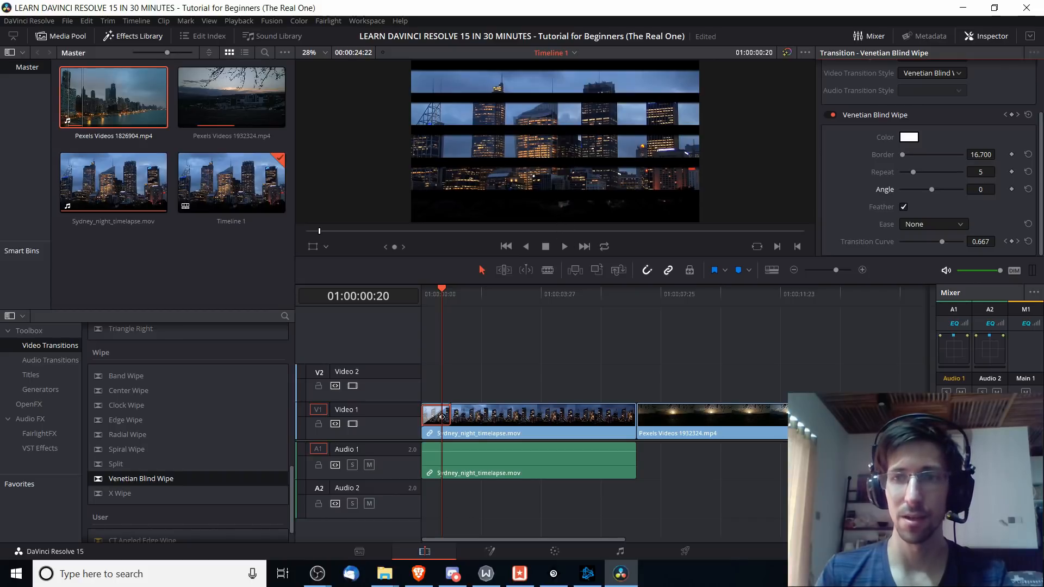
pyautogui.click(982, 190)
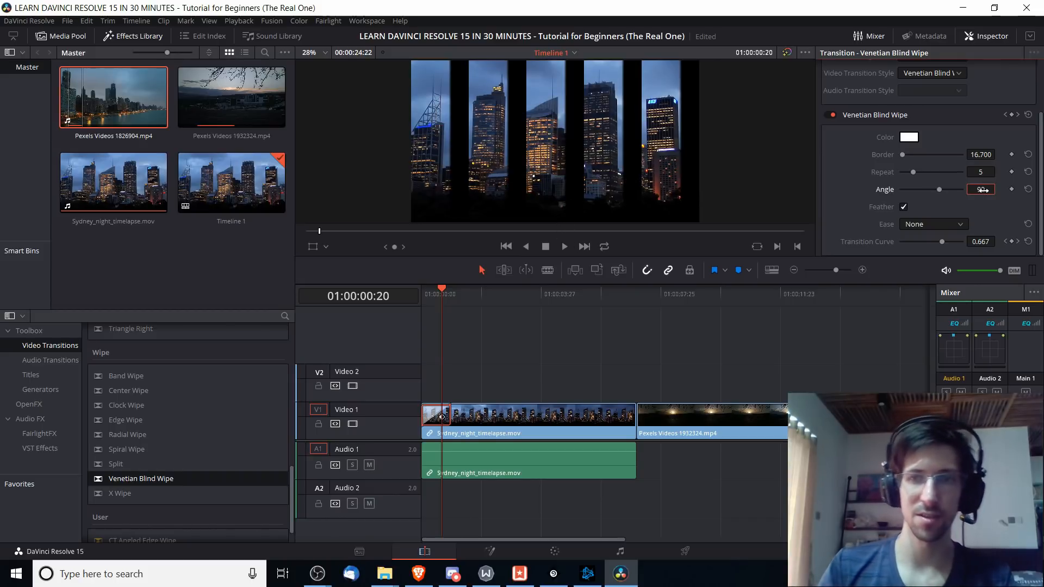
pyautogui.click(422, 292)
pyautogui.press('space')
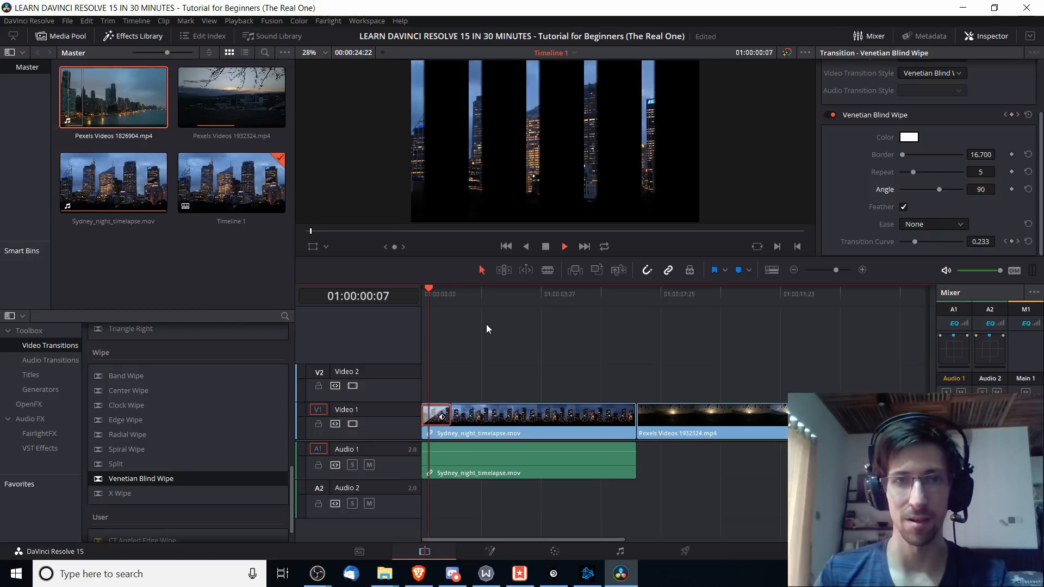
pyautogui.press('space')
# Set the Venetian Blind Wipe's Ease to In & Out and play the transition from the timeline start.
pyautogui.click(934, 224)
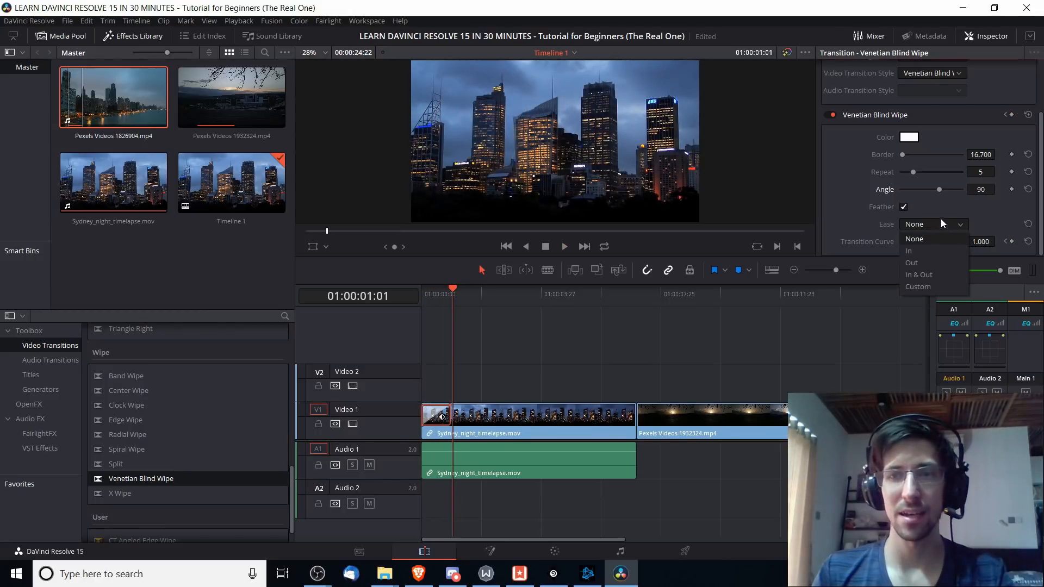
pyautogui.click(919, 275)
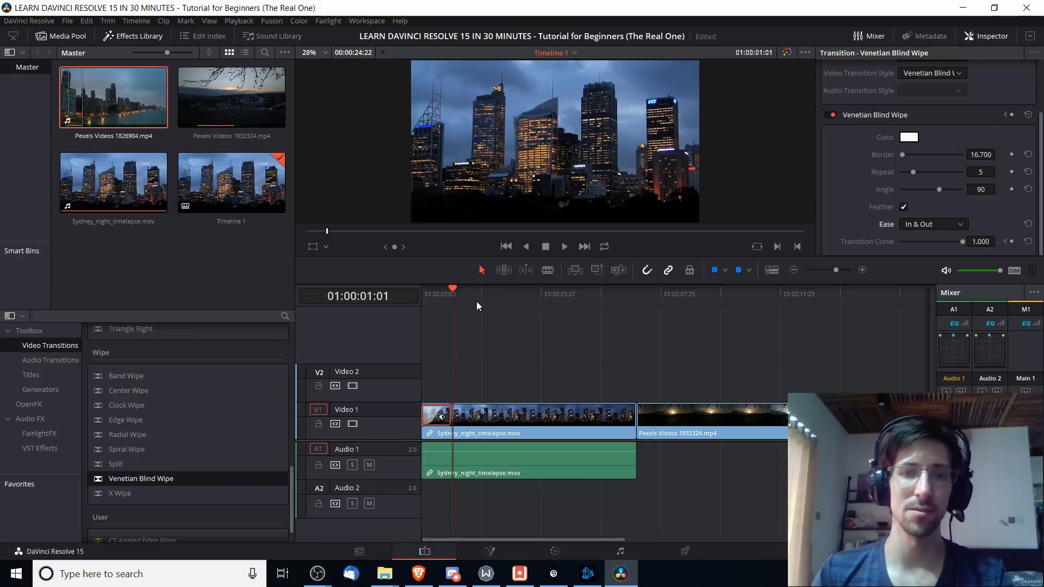
pyautogui.moveTo(454, 293); pyautogui.dragTo(367, 292)
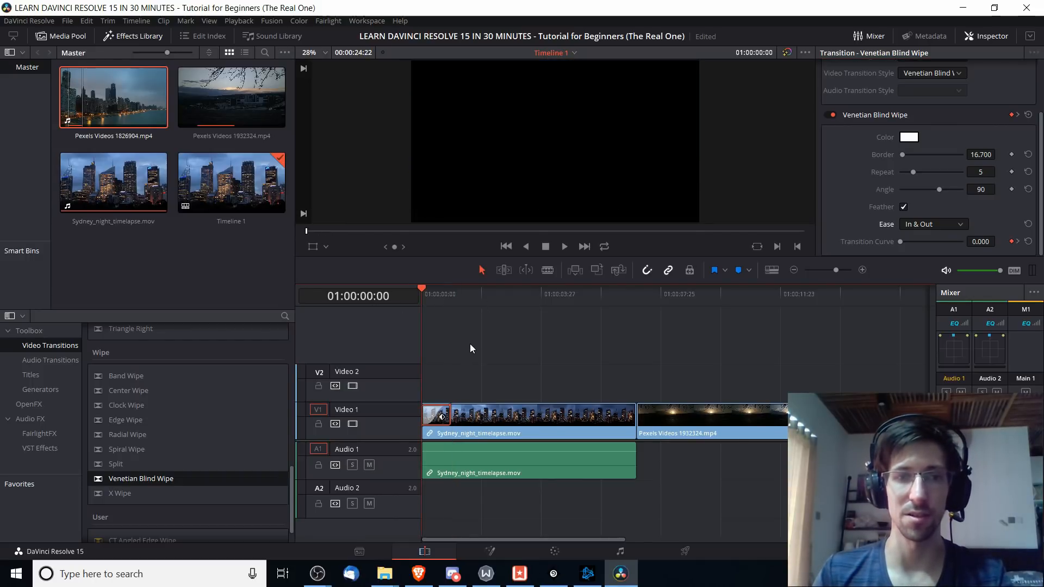
pyautogui.press('space')
pyautogui.moveTo(457, 293); pyautogui.dragTo(389, 286)
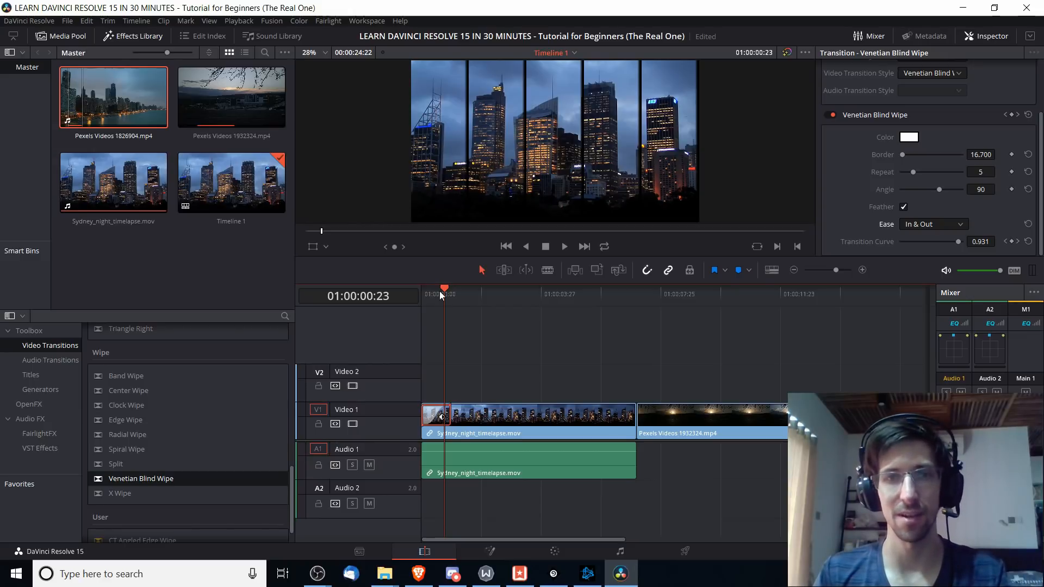
# Add a fade-in of just over 1 second to the first clip beneath the wipe and preview it from the timeline start.
pyautogui.moveTo(442, 292); pyautogui.dragTo(461, 294)
pyautogui.moveTo(423, 406); pyautogui.dragTo(461, 406)
pyautogui.press('Home')
pyautogui.press('space')
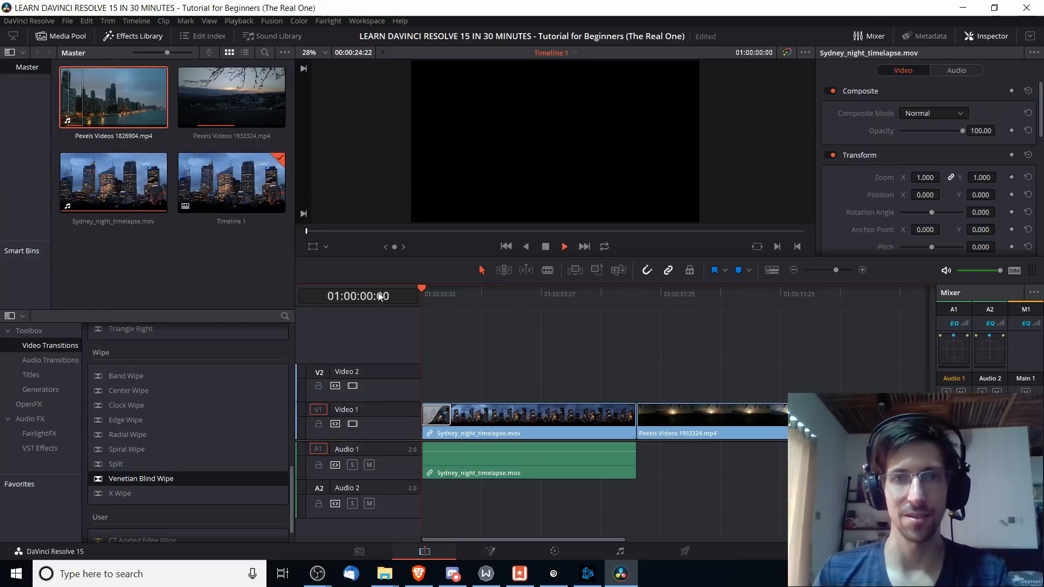
pyautogui.moveTo(426, 301); pyautogui.dragTo(387, 292)
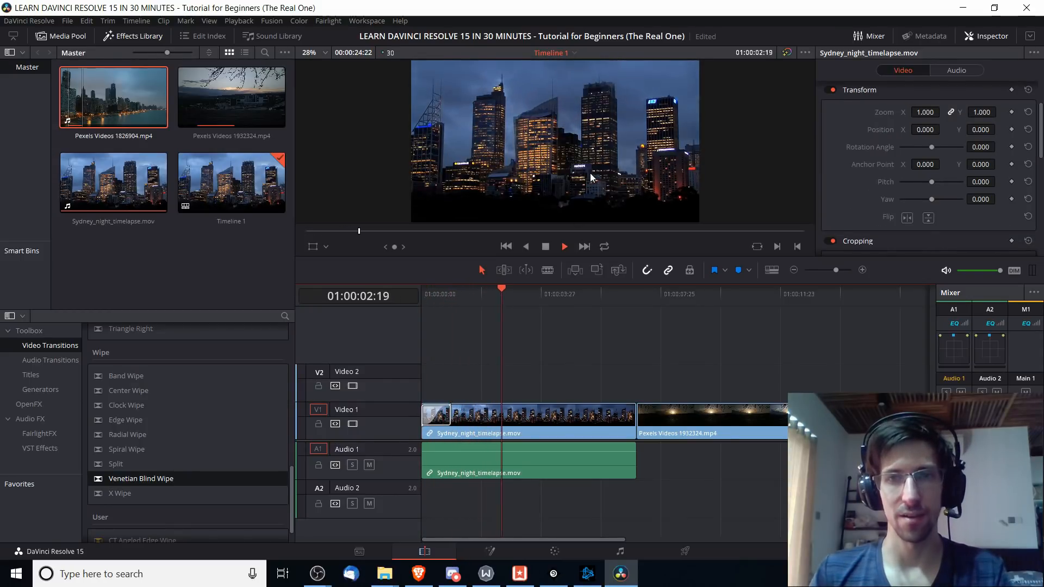
pyautogui.press('space')
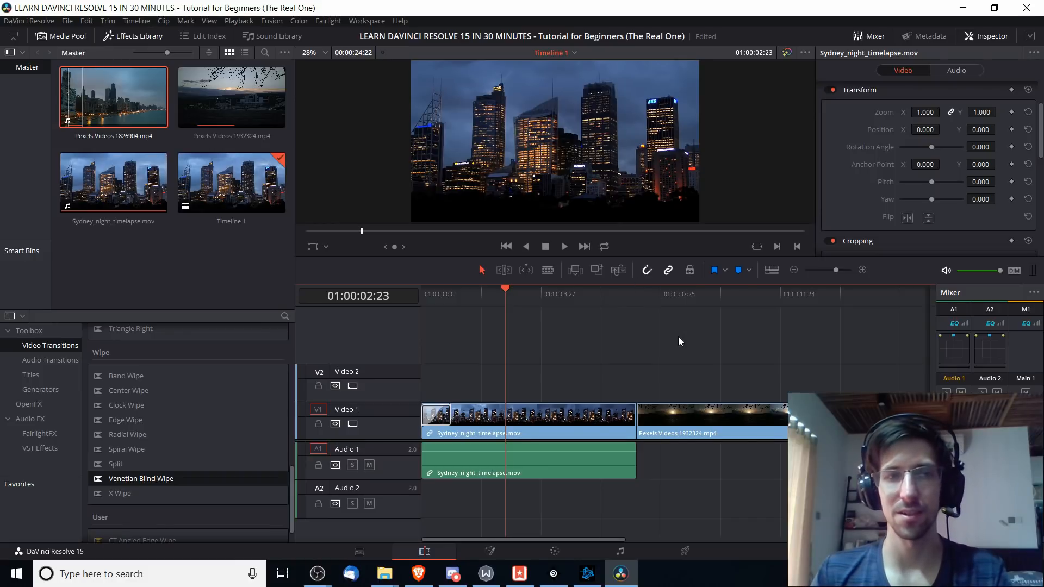
# Browse the standard Titles and Fusion Titles in the effects library, and look briefly at the Fusion page.
pyautogui.click(31, 375)
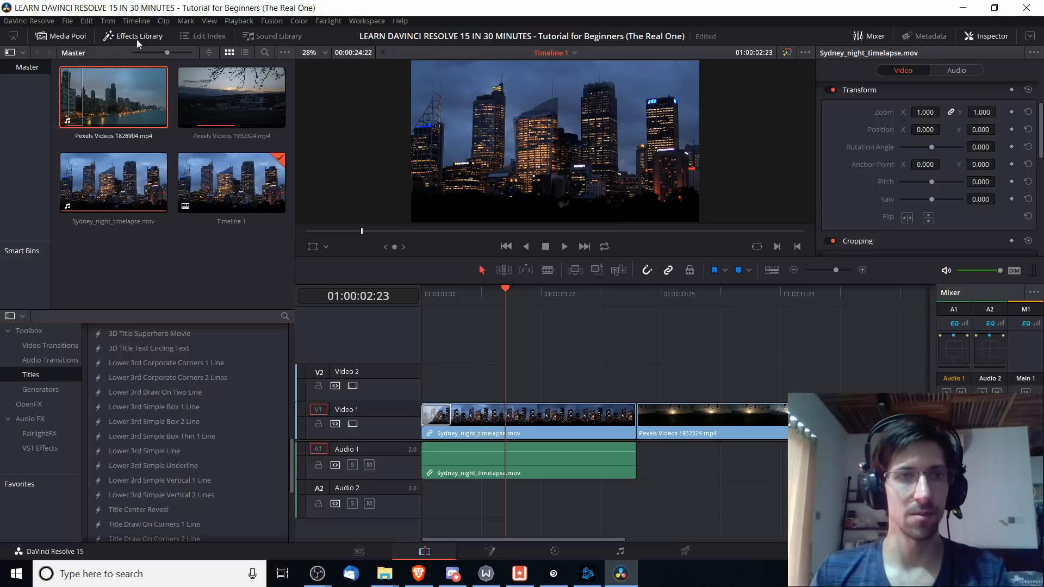
pyautogui.scroll(10, 155, 403)
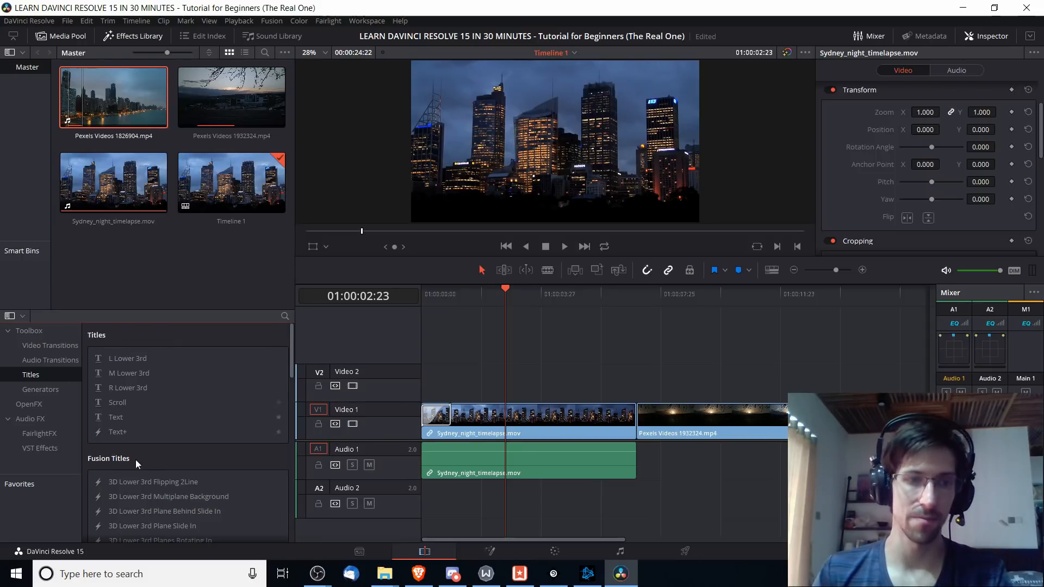
pyautogui.scroll(-3, 135, 435)
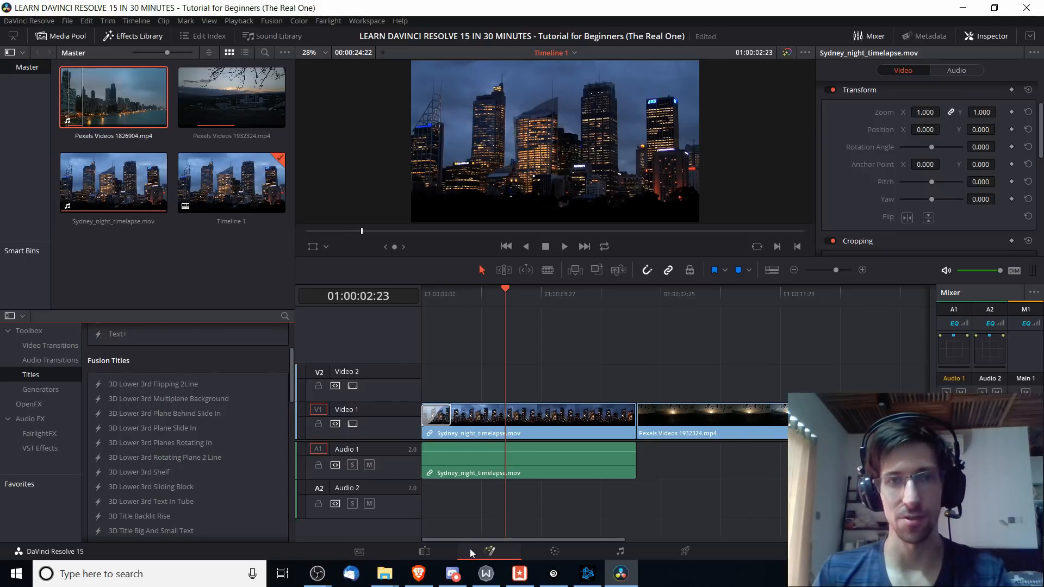
pyautogui.click(489, 551)
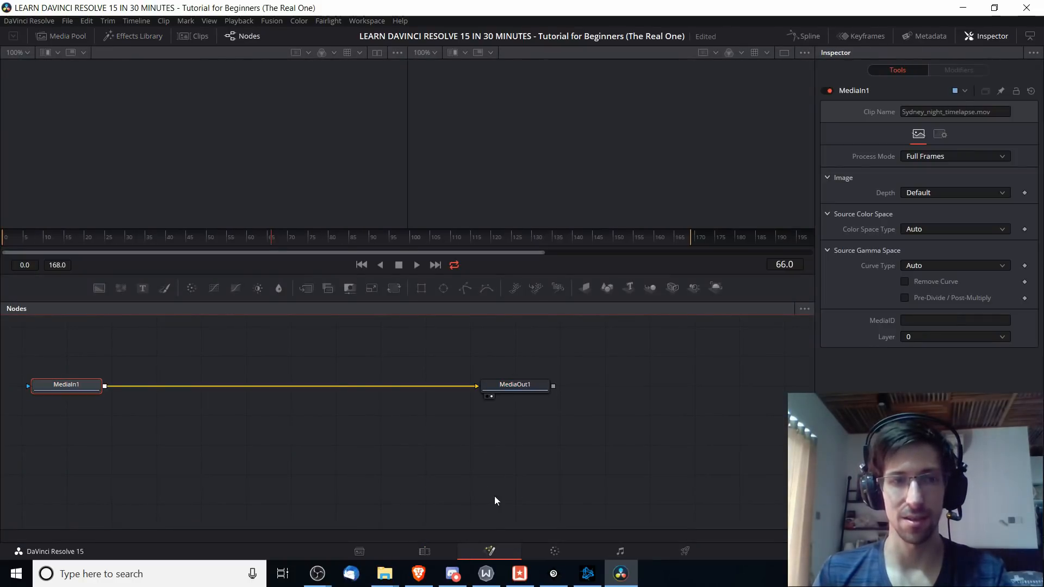
pyautogui.click(436, 552)
pyautogui.scroll(-5, 200, 426)
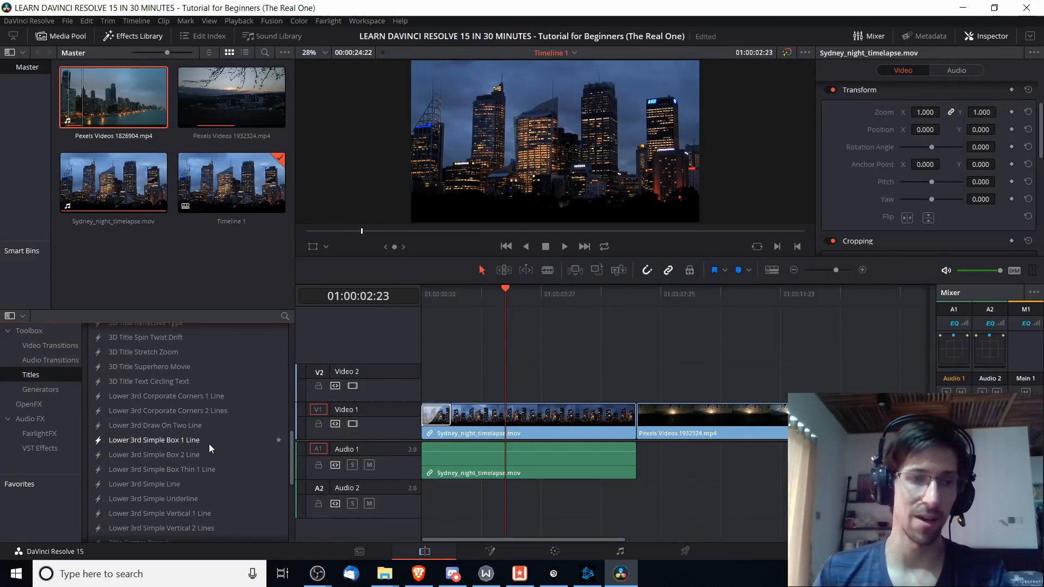
pyautogui.scroll(5, 208, 444)
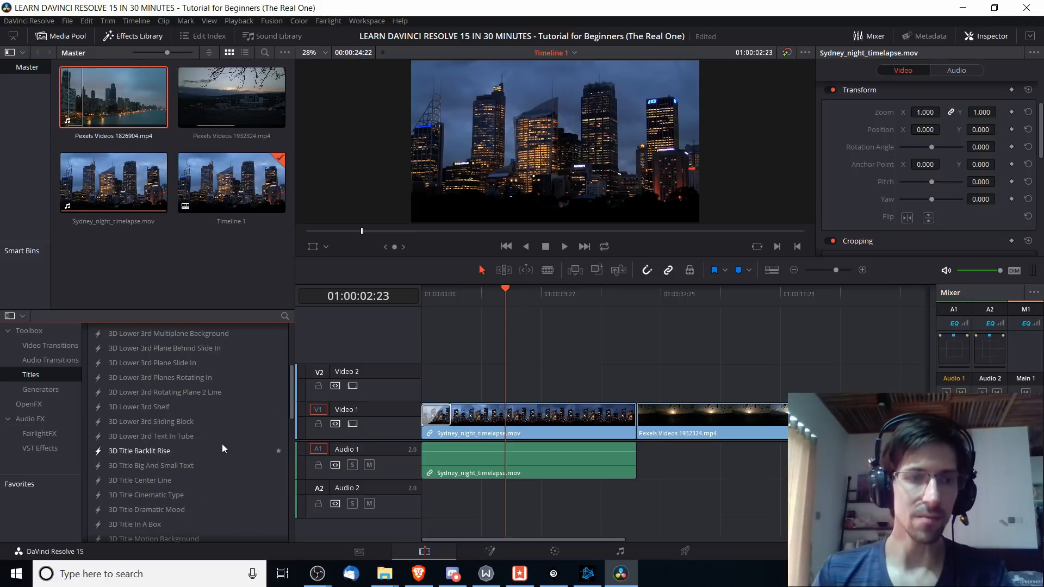
pyautogui.scroll(5, 200, 449)
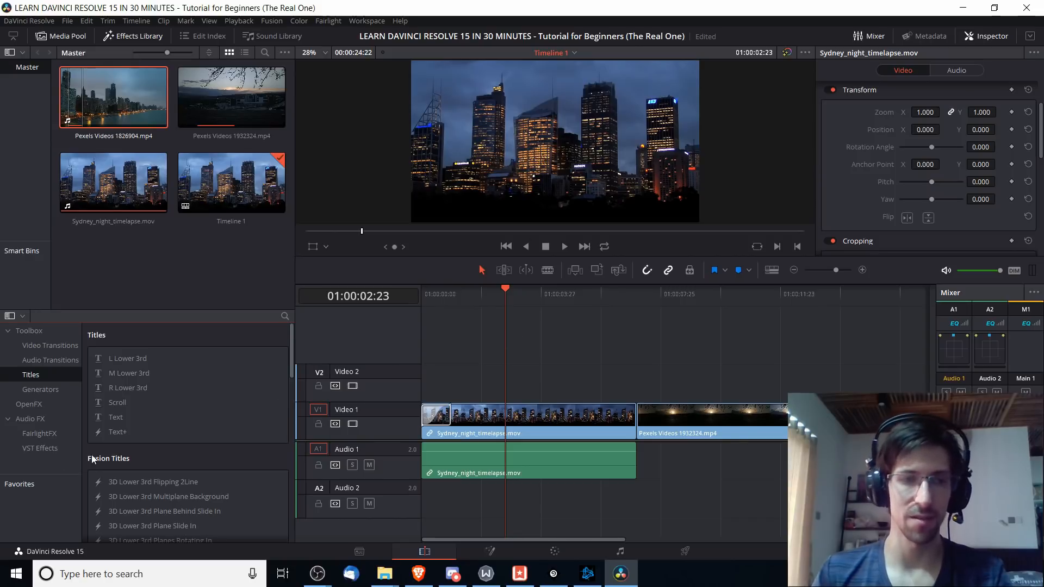
# Place a Text+ title on Video 2 above the first clip, starting at 01:00:01:00, and preview it over the footage.
pyautogui.moveTo(114, 433); pyautogui.dragTo(462, 390)
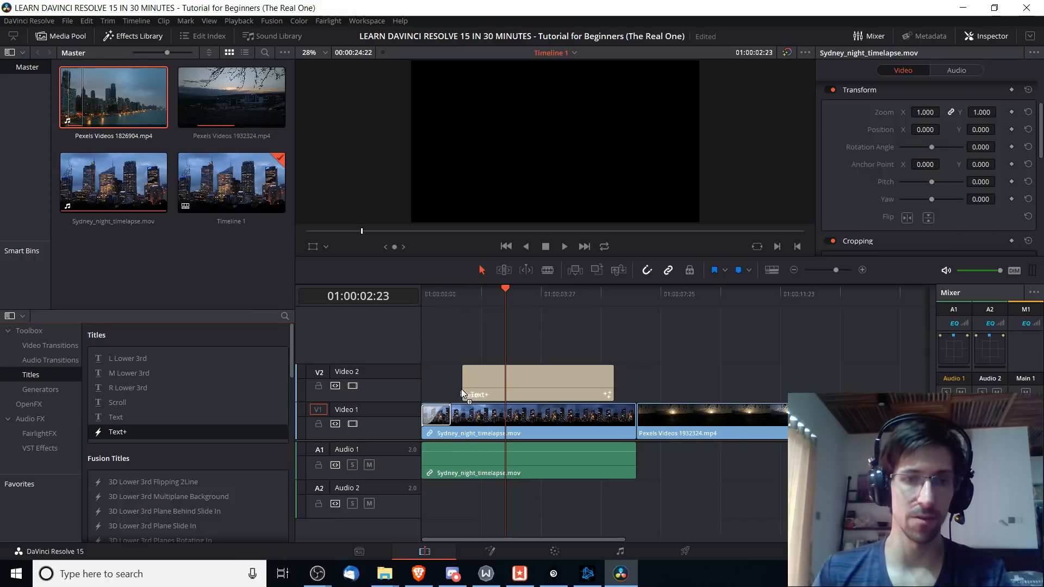
pyautogui.click(462, 295)
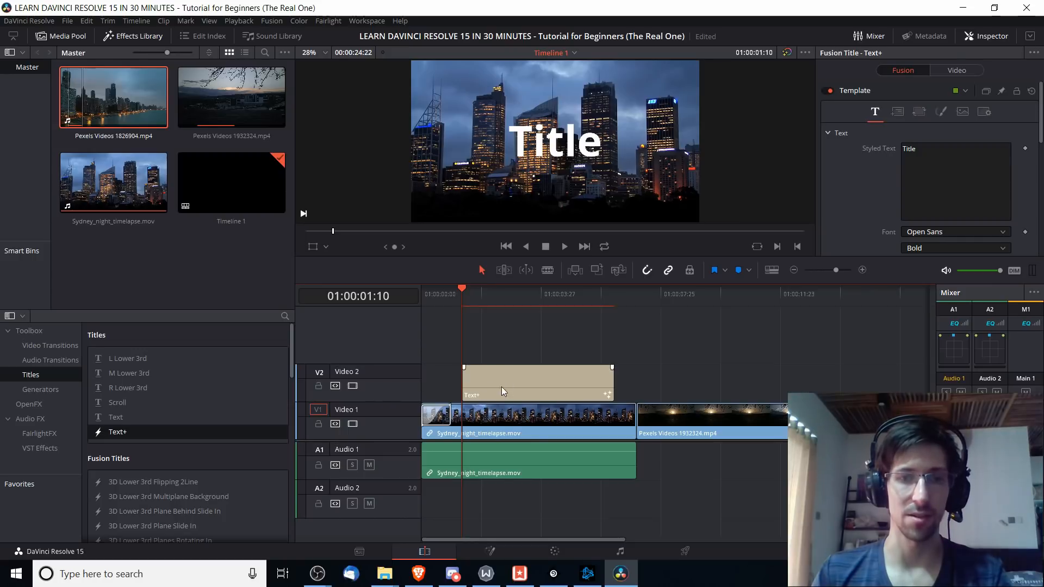
pyautogui.press('space')
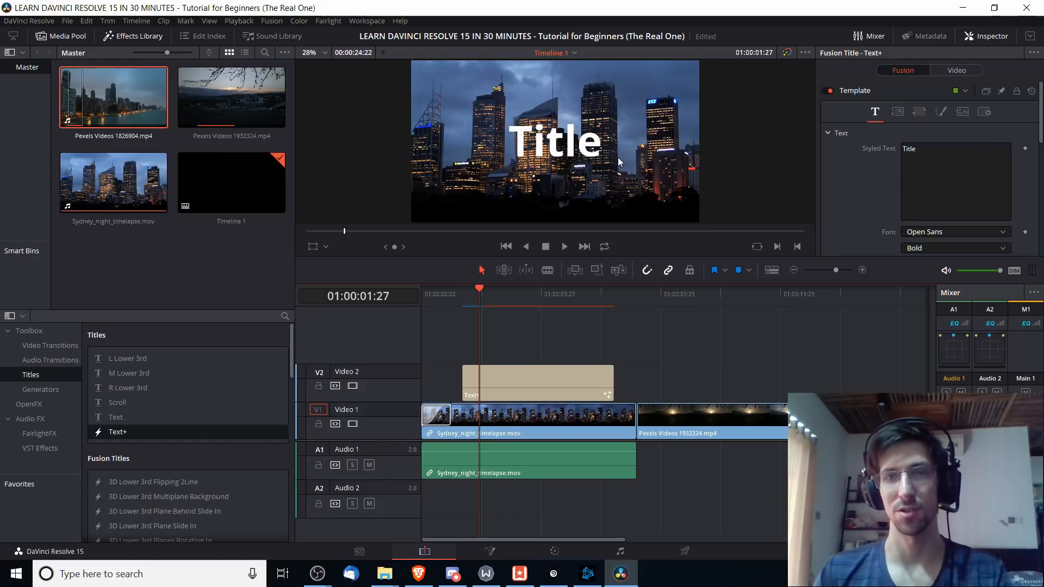
pyautogui.press('space')
pyautogui.moveTo(501, 389); pyautogui.dragTo(482, 382)
pyautogui.click(465, 289)
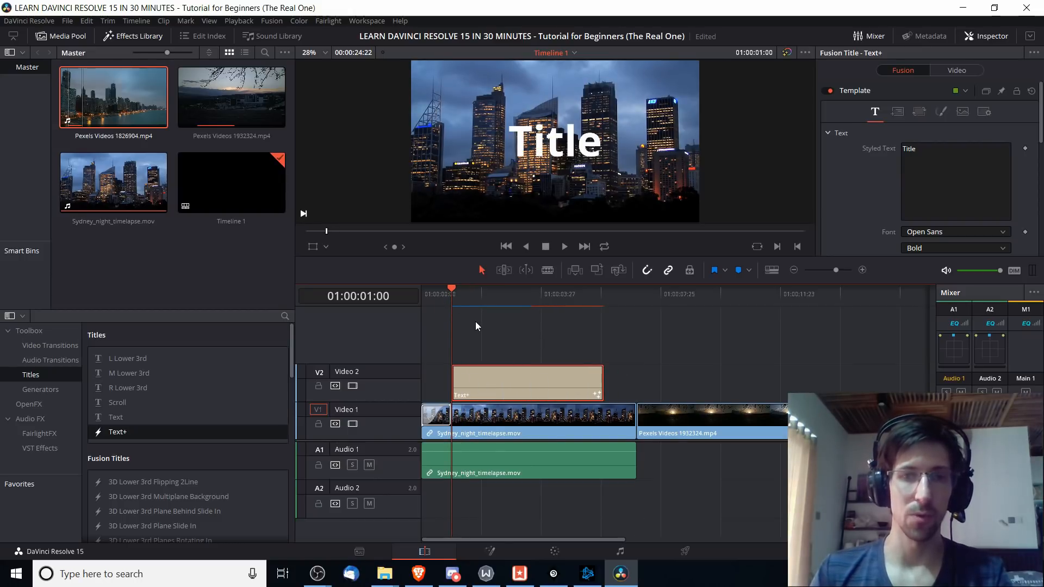
# Replace the Text+ title's default text with "Resolve in 30 Minutes".
pyautogui.click(945, 190)
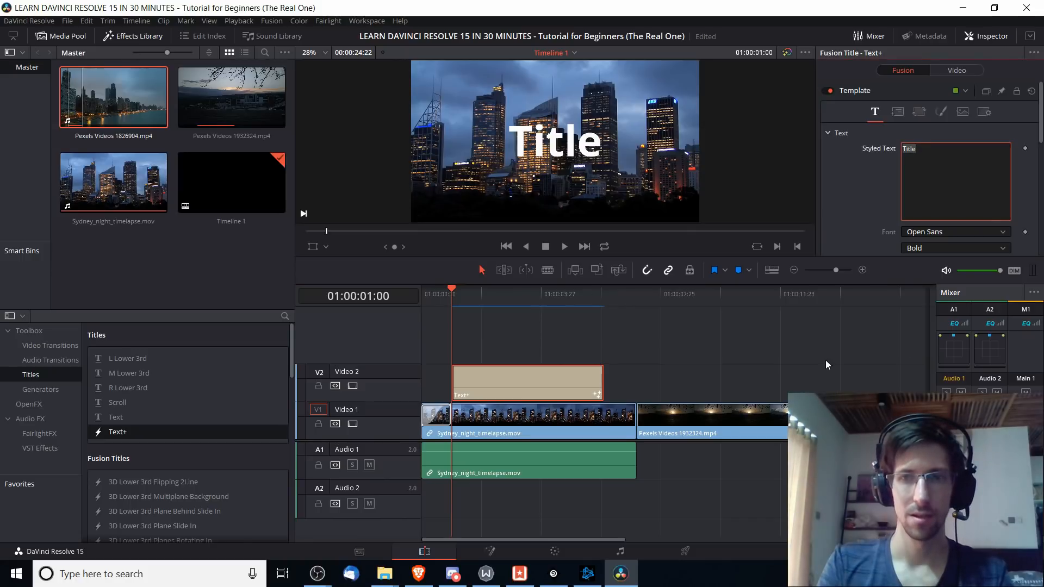
pyautogui.write('Resolve in 30 ')
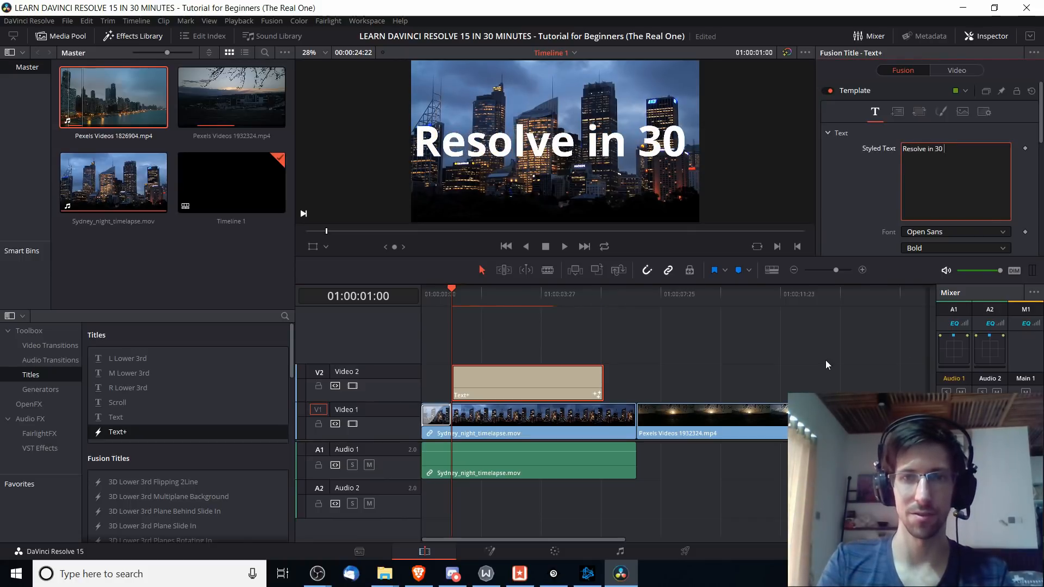
pyautogui.write('Minutes')
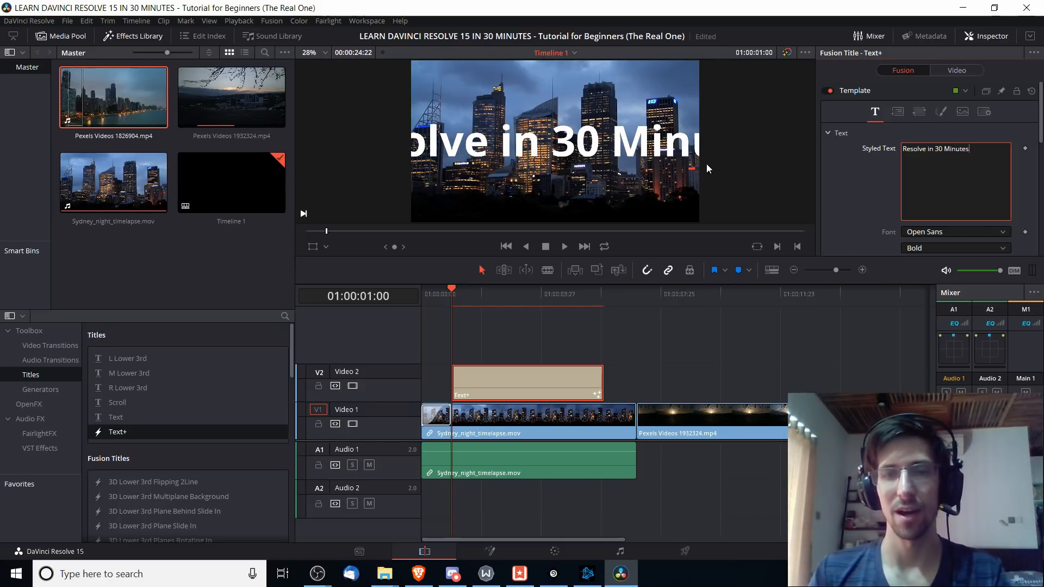
# Make the viewer and Inspector area taller and reduce the title's text size to about 0.1378.
pyautogui.scroll(-2, 730, 161)
pyautogui.scroll(-5, 834, 181)
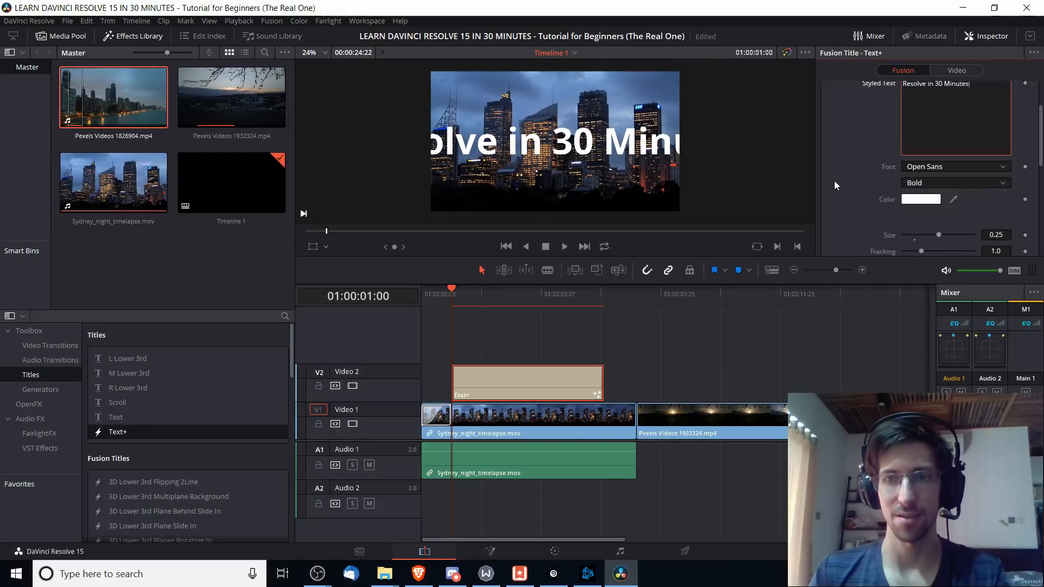
pyautogui.scroll(4, 859, 169)
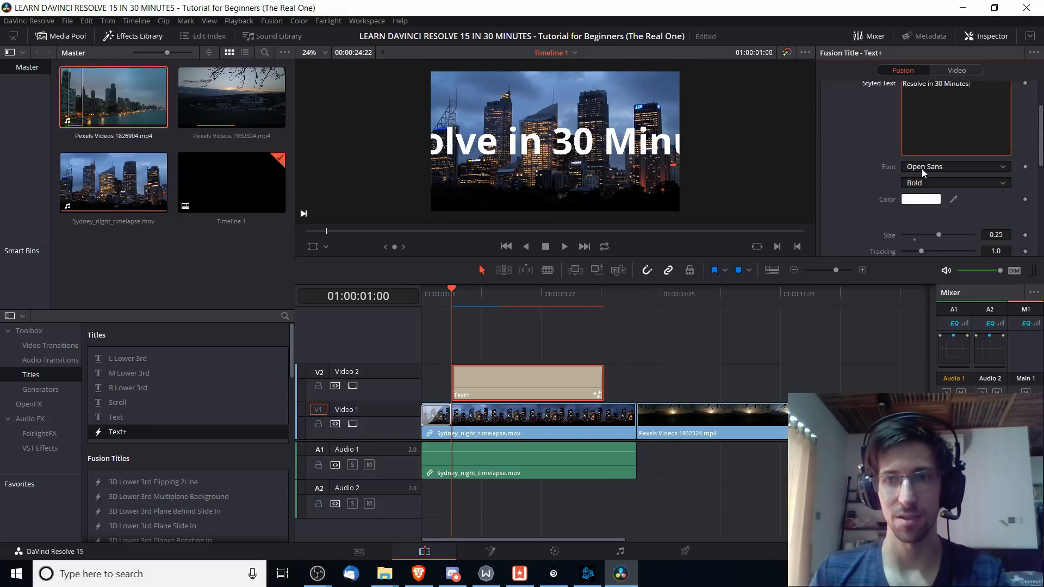
pyautogui.moveTo(1042, 156); pyautogui.dragTo(1042, 160)
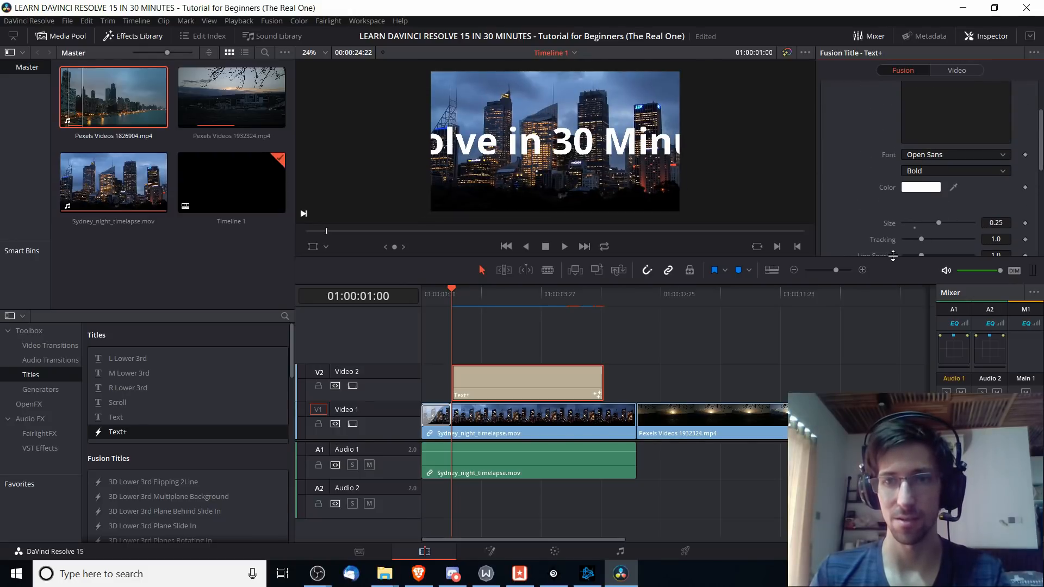
pyautogui.moveTo(893, 256); pyautogui.dragTo(892, 316)
pyautogui.scroll(3, 903, 212)
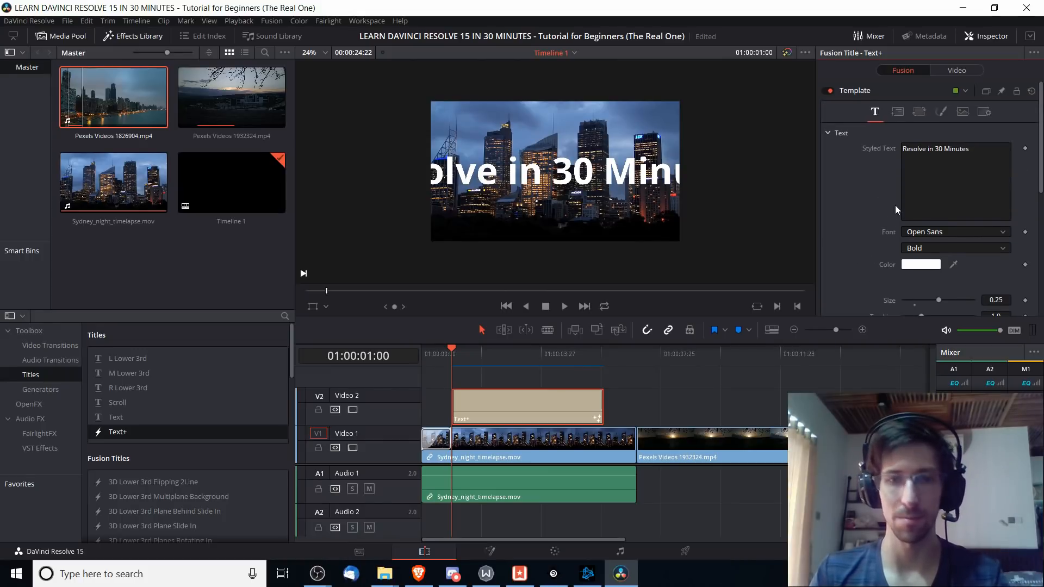
pyautogui.scroll(-2, 859, 207)
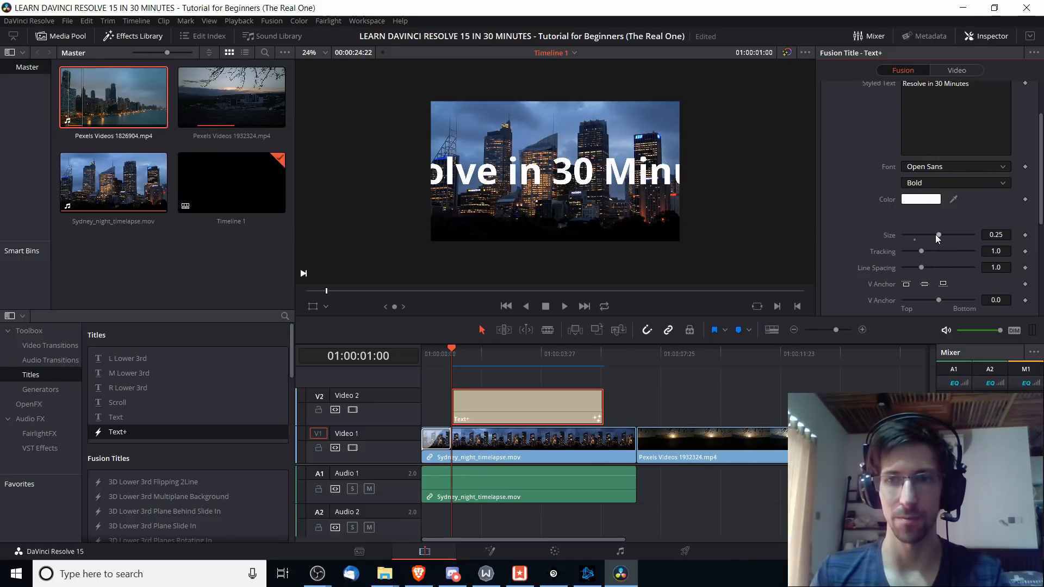
pyautogui.moveTo(937, 235); pyautogui.dragTo(921, 238)
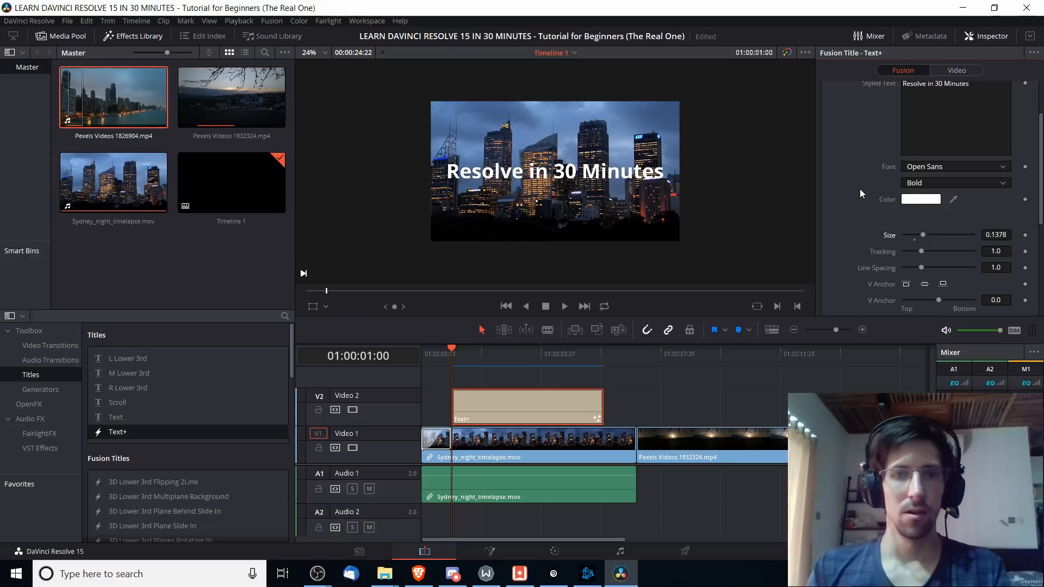
# Change the title's font to BigNoodleTitling and set its size to about 0.1693.
pyautogui.click(938, 165)
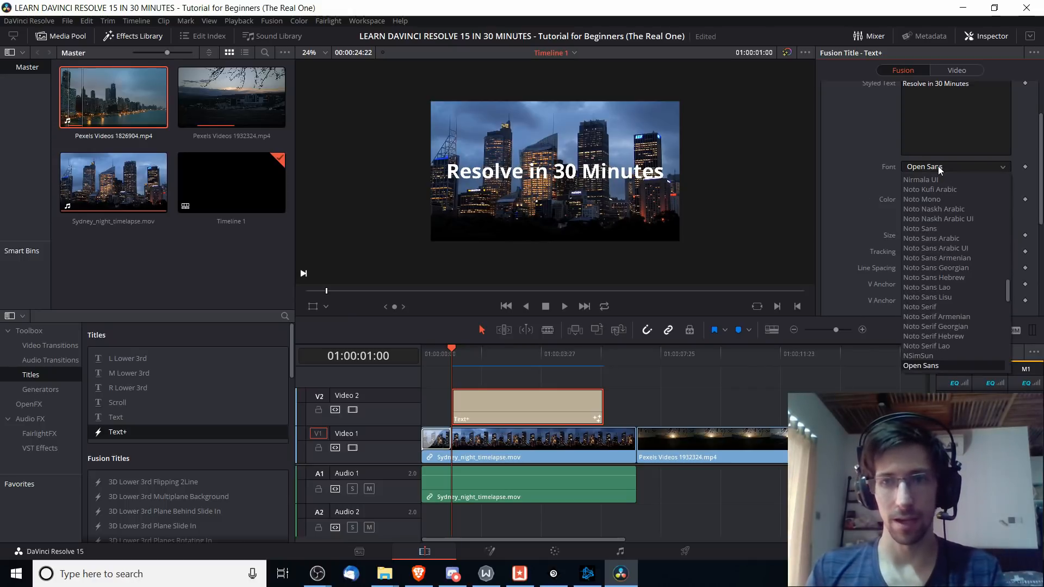
pyautogui.scroll(10, 955, 207)
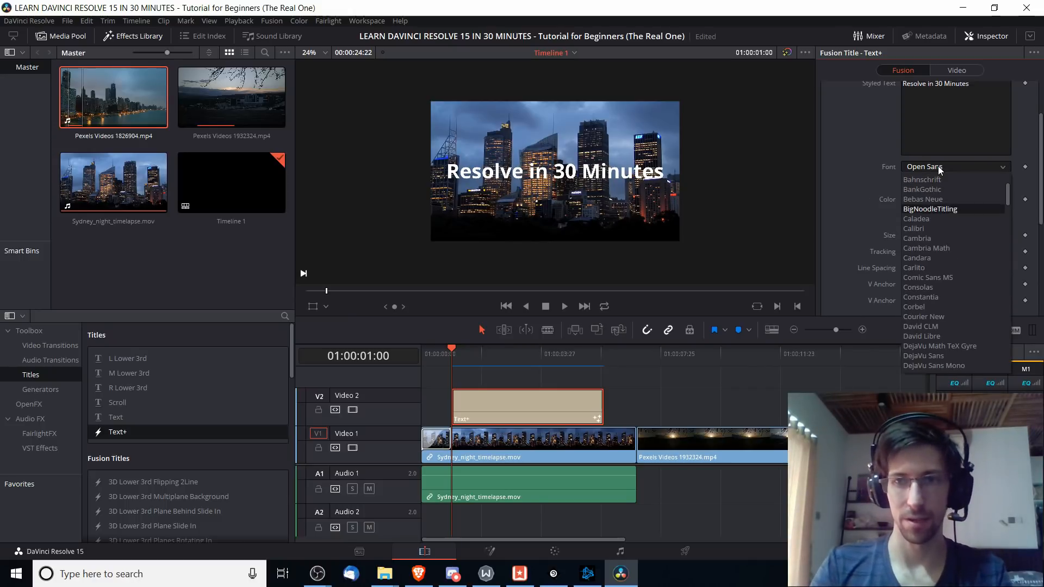
pyautogui.click(956, 209)
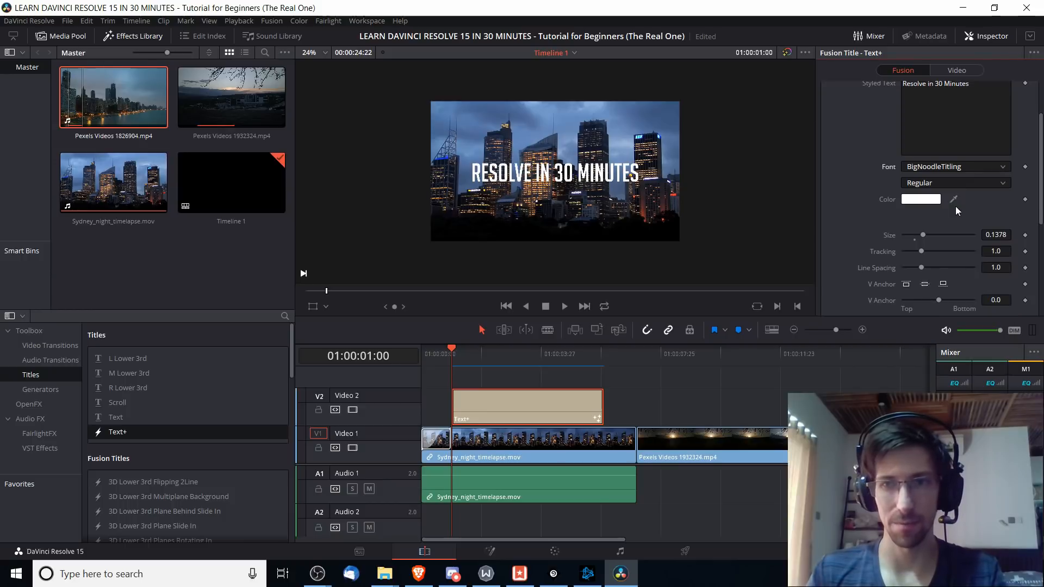
pyautogui.moveTo(922, 236); pyautogui.dragTo(929, 235)
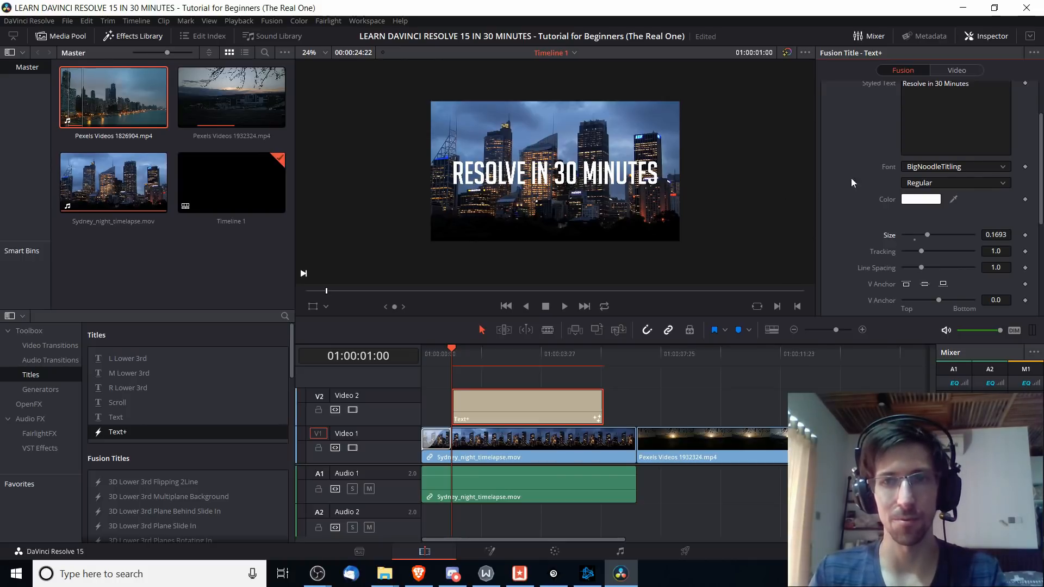
pyautogui.scroll(1, 867, 173)
pyautogui.scroll(-1, 867, 172)
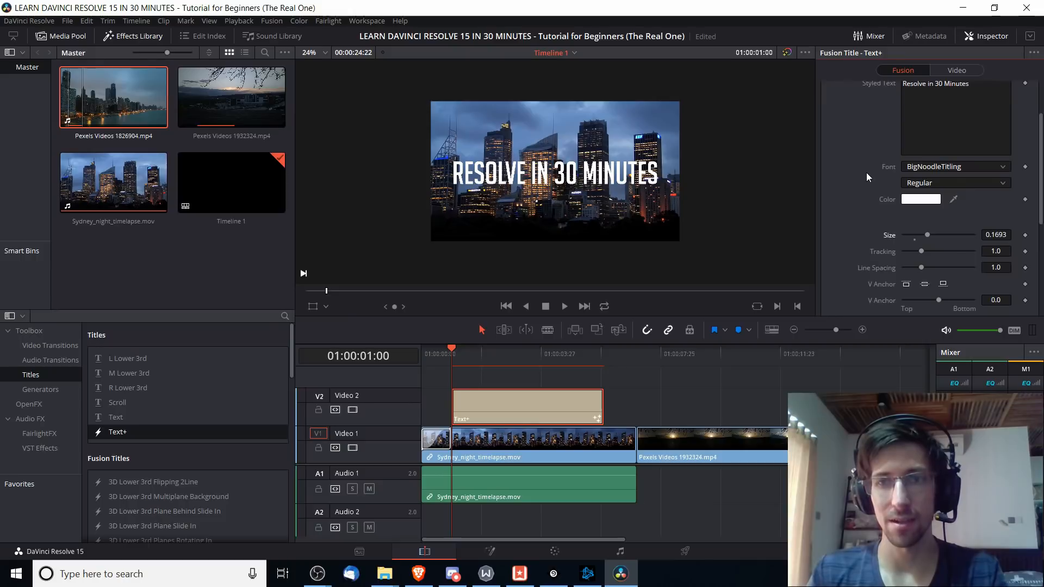
pyautogui.scroll(1, 866, 172)
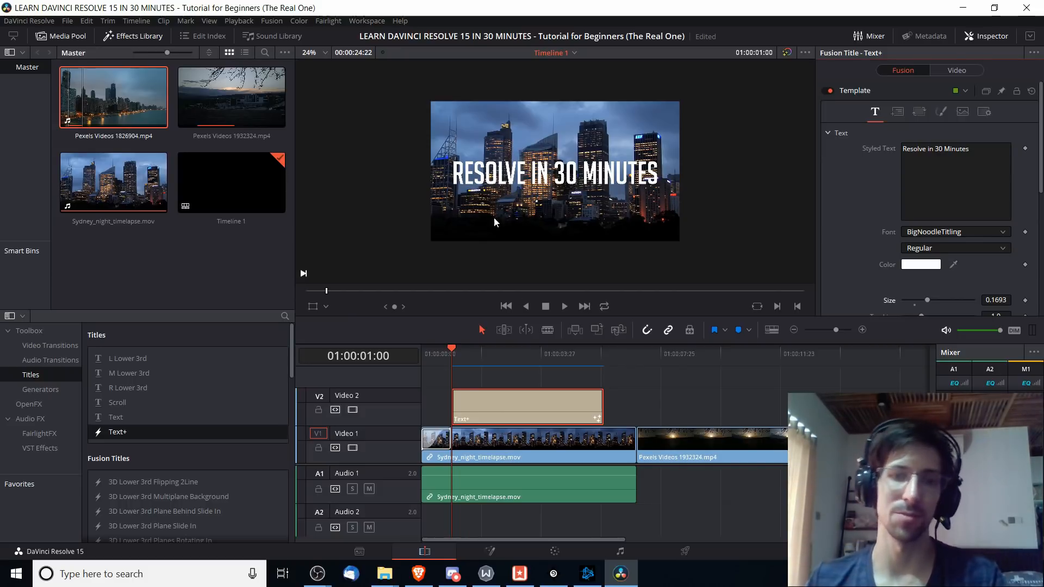
# Lower the Sydney_night_timelapse.mov clip's opacity to about 27.83 and keyframe it at 01:00:01:00.
pyautogui.click(566, 438)
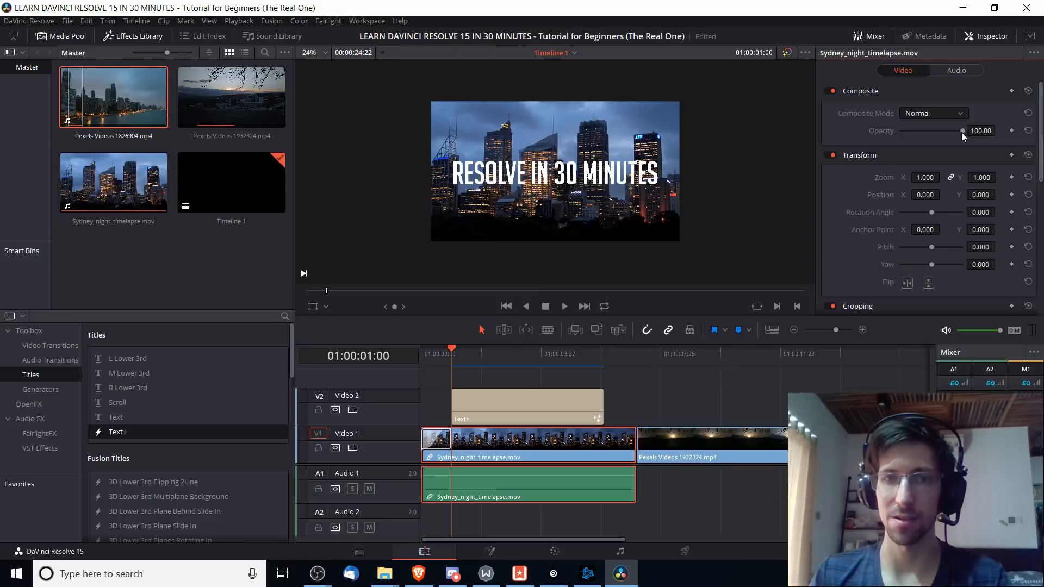
pyautogui.moveTo(962, 133); pyautogui.dragTo(921, 133)
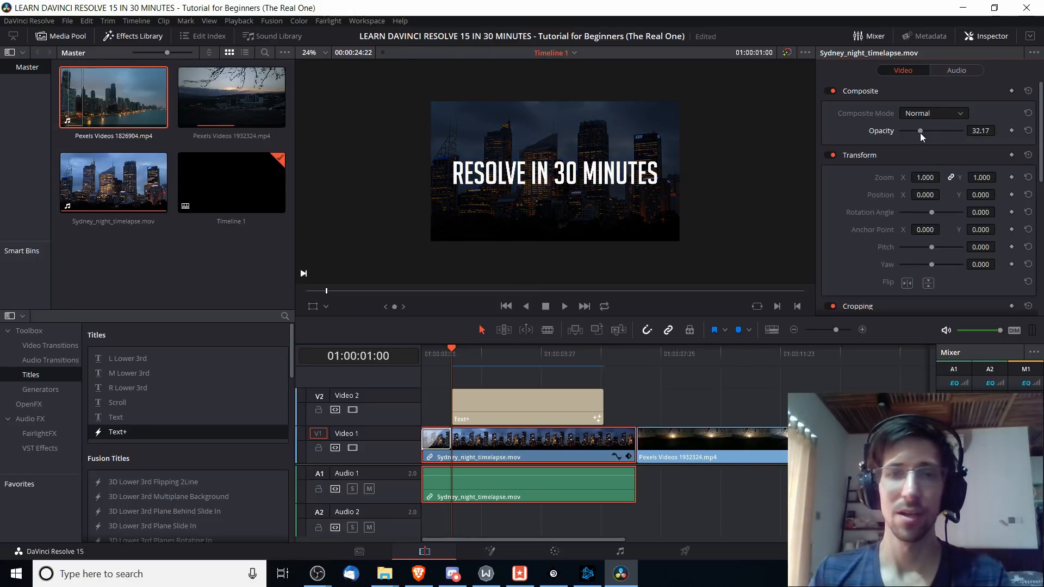
pyautogui.doubleClick(920, 133)
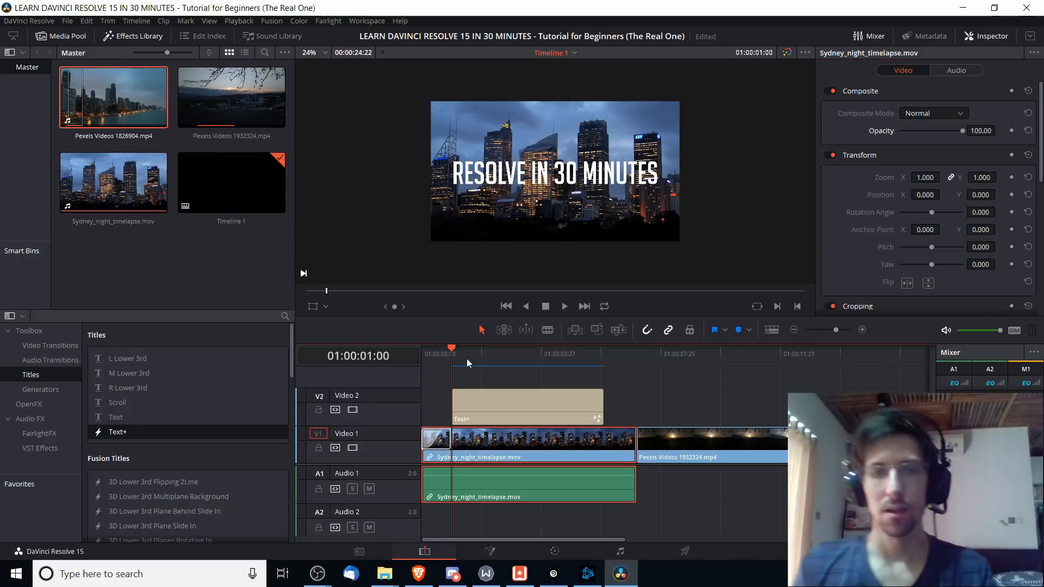
pyautogui.moveTo(961, 131); pyautogui.dragTo(915, 132)
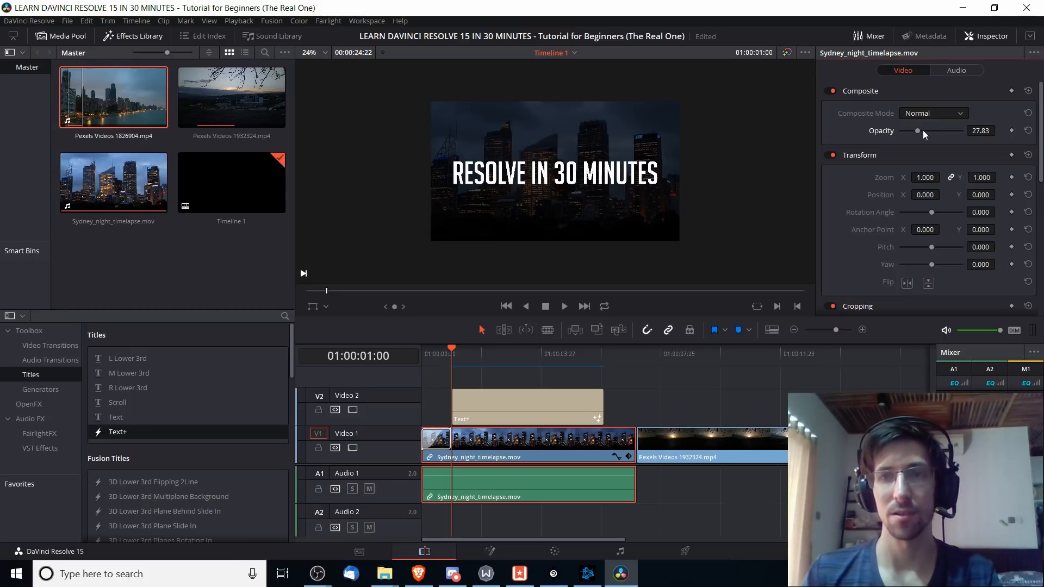
pyautogui.click(978, 132)
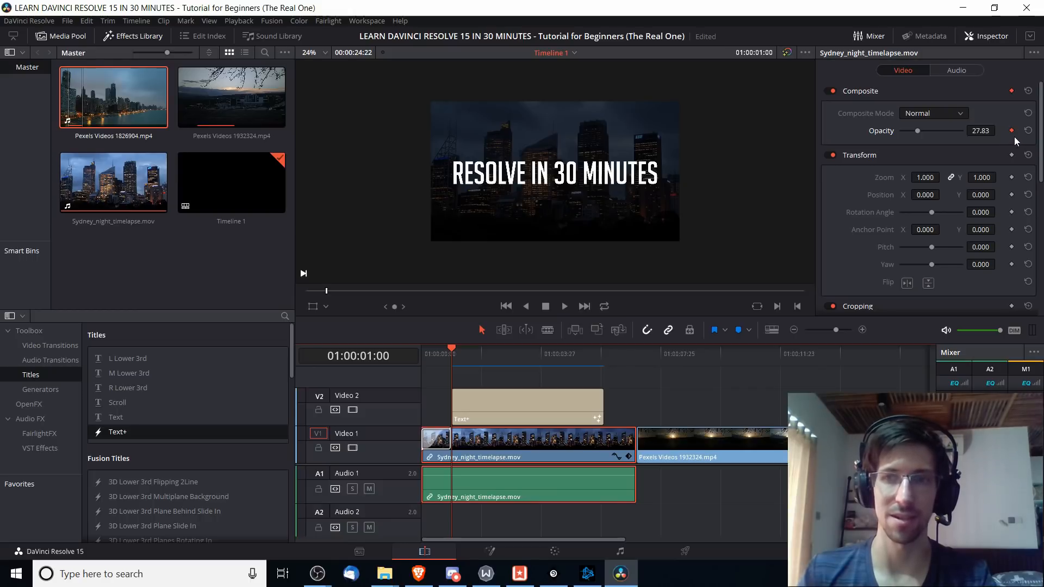
# Add a second opacity keyframe of 100 to the Sydney clip at 01:00:06:11, past the title's end.
pyautogui.moveTo(575, 360); pyautogui.dragTo(618, 358)
pyautogui.click(615, 358)
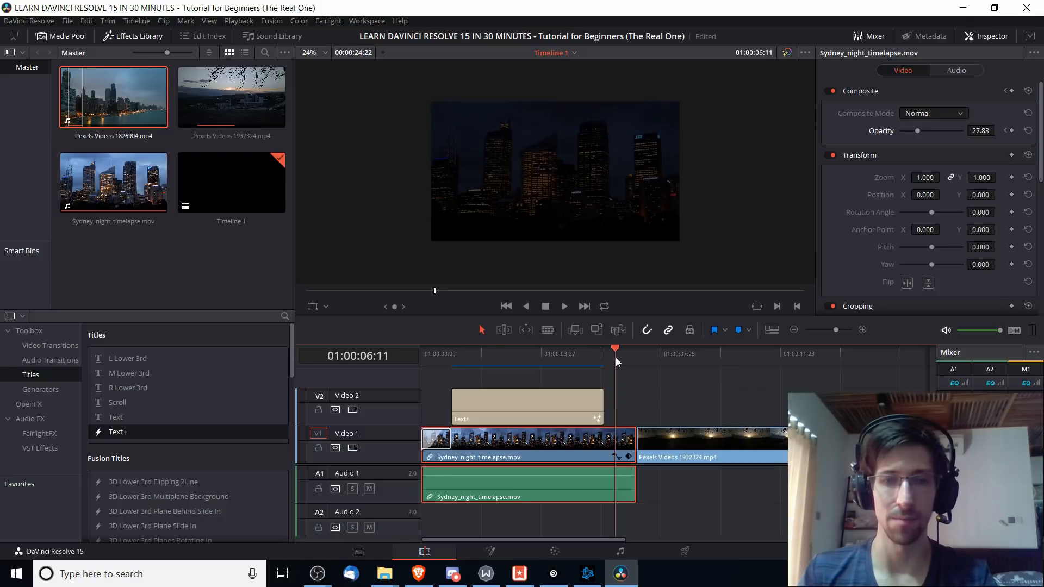
pyautogui.click(981, 131)
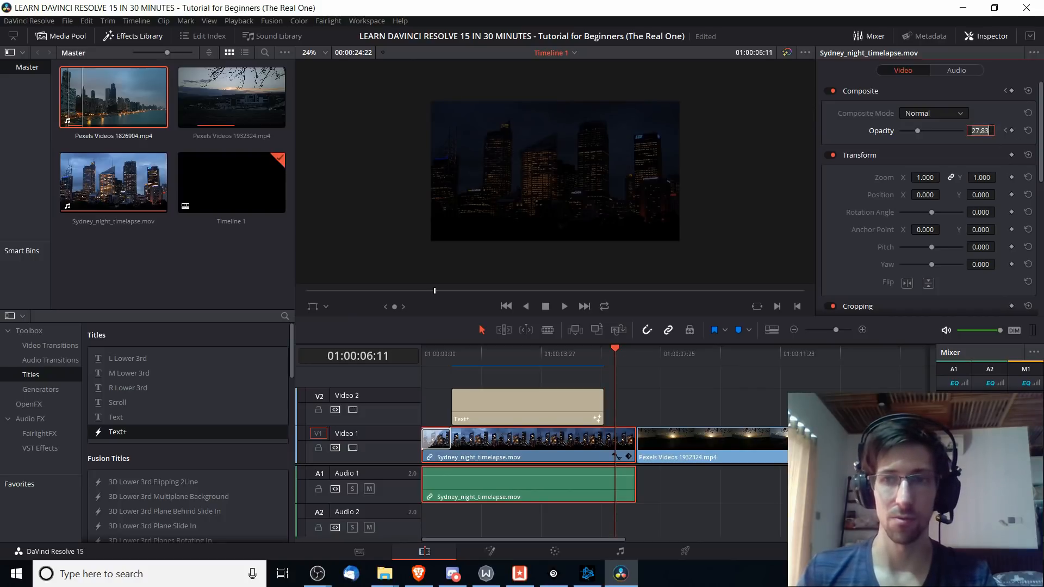
pyautogui.write('100')
pyautogui.press('Return')
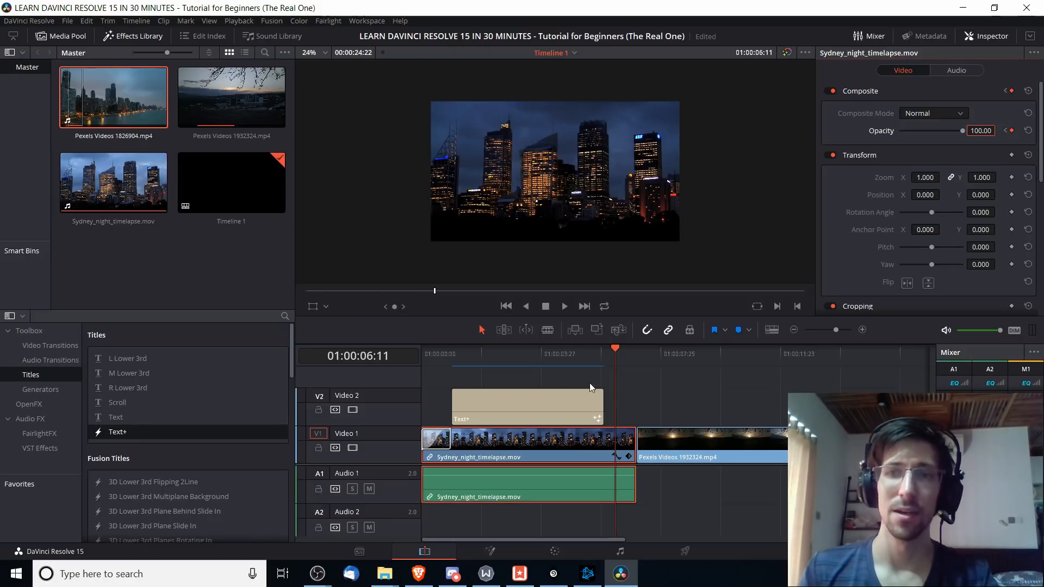
# Play the opacity animation beneath the title from 01:00:01:00 until past the title's end.
pyautogui.moveTo(560, 359); pyautogui.dragTo(452, 351)
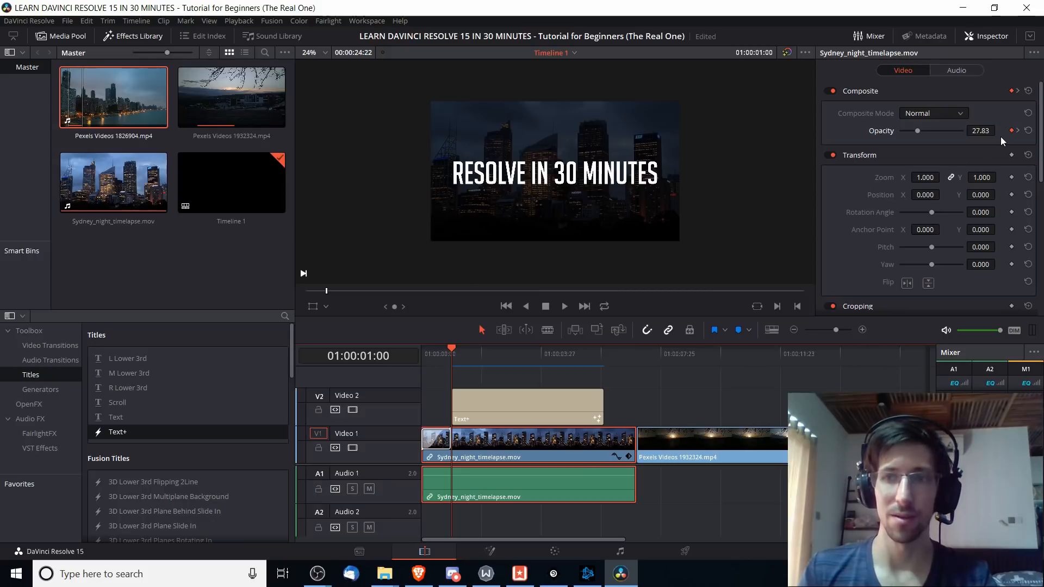
pyautogui.press('space')
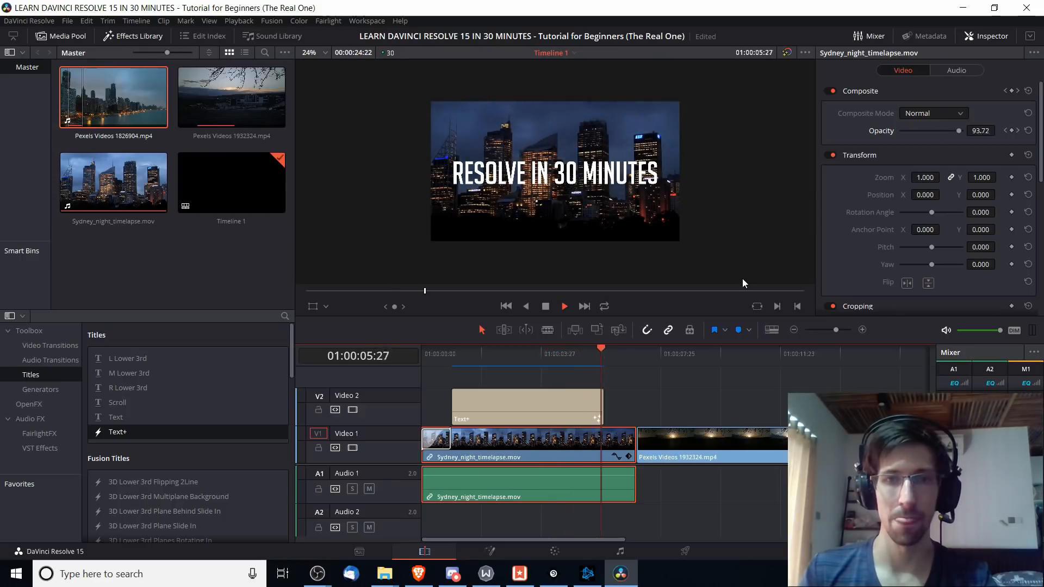
pyautogui.press('space')
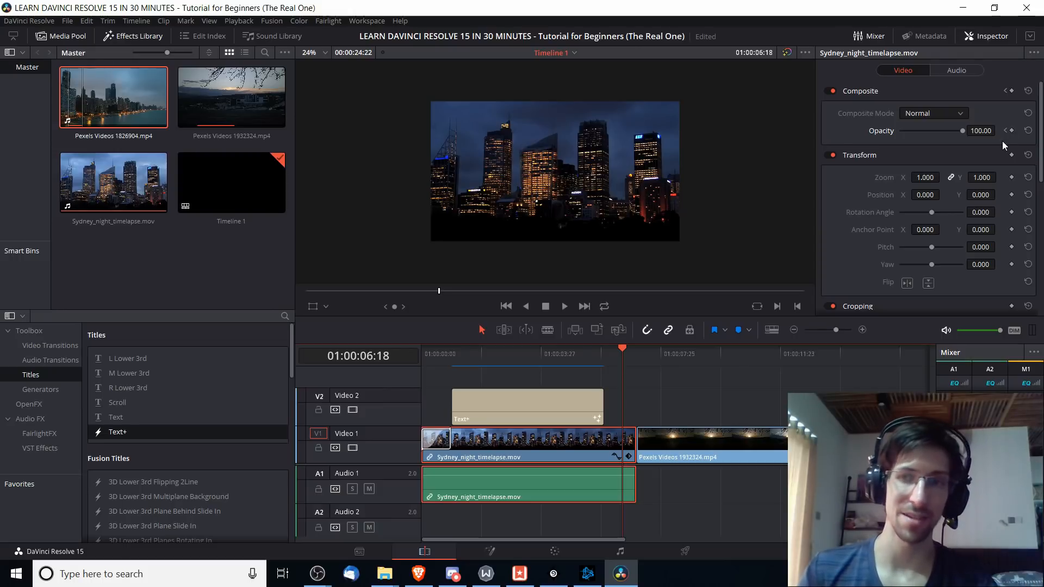
# Look through the Sydney clip's Transform, Cropping and Dynamic Zoom settings, trying a Zoom change and undoing it.
pyautogui.scroll(-1, 1003, 142)
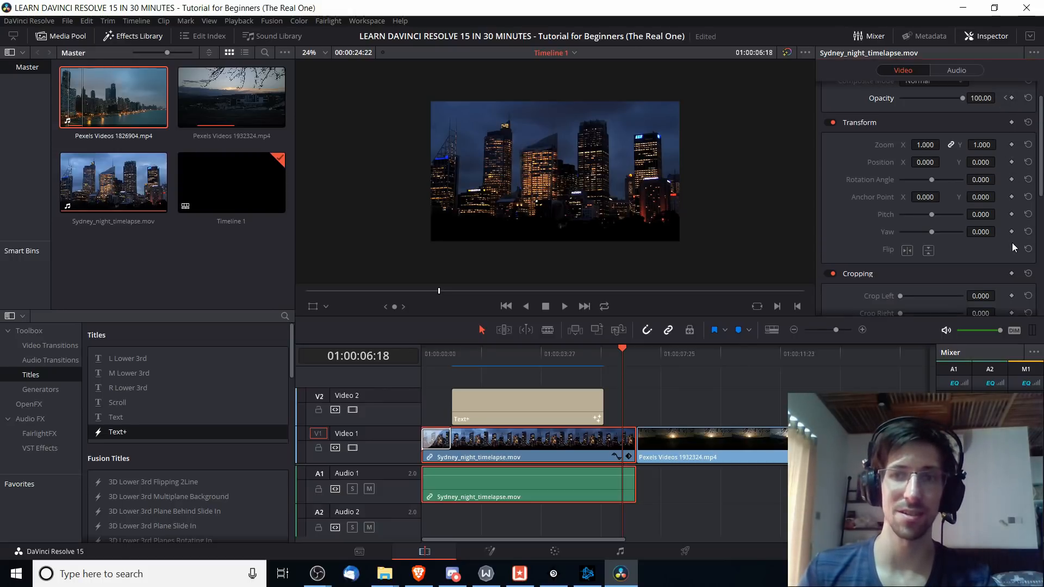
pyautogui.scroll(-1, 1014, 234)
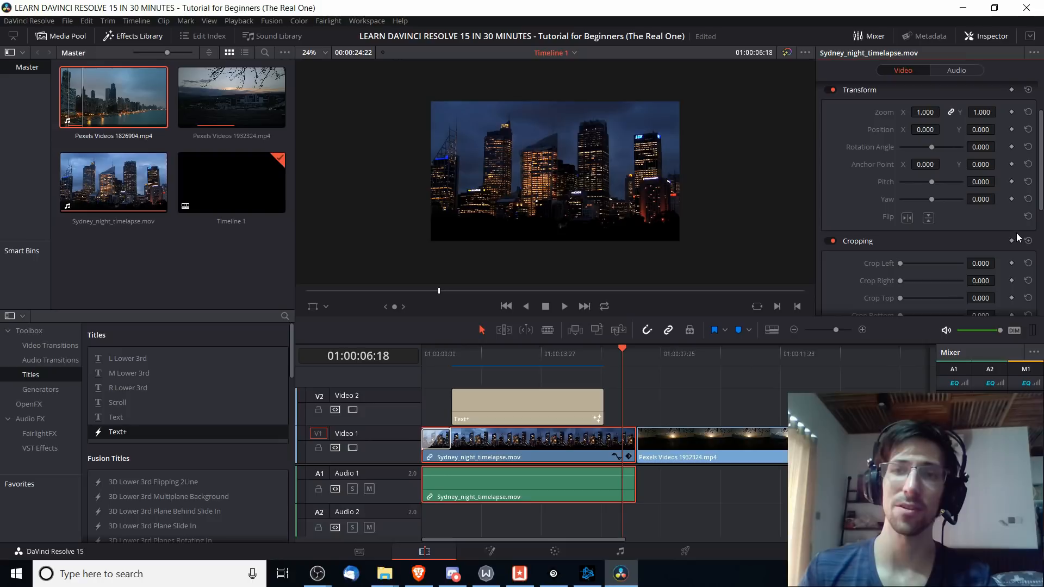
pyautogui.click(1012, 199)
pyautogui.scroll(1, 1013, 197)
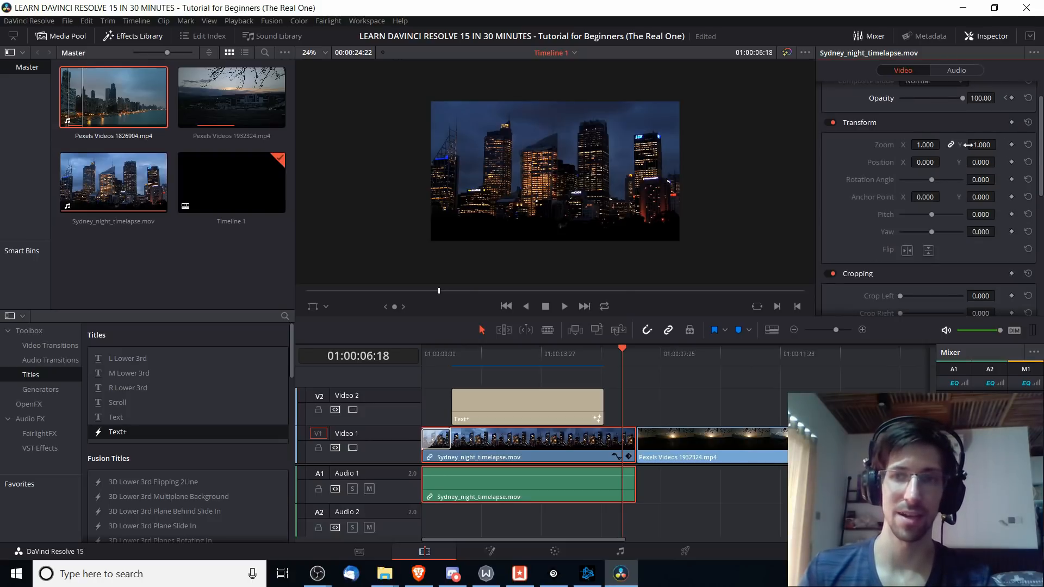
pyautogui.moveTo(926, 144); pyautogui.dragTo(892, 144)
pyautogui.hotkey('ctrl', 'z')
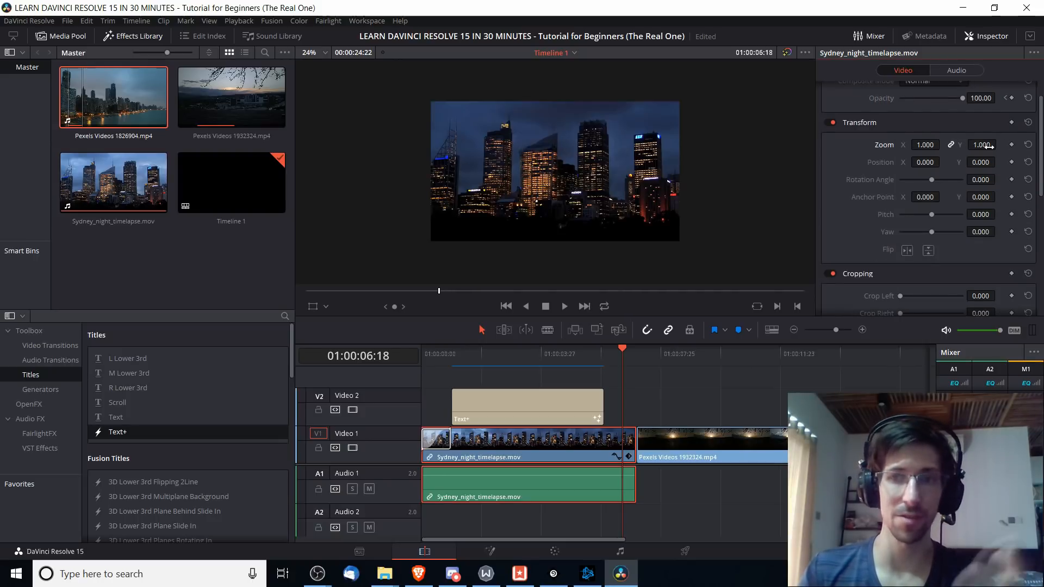
pyautogui.scroll(-4, 978, 188)
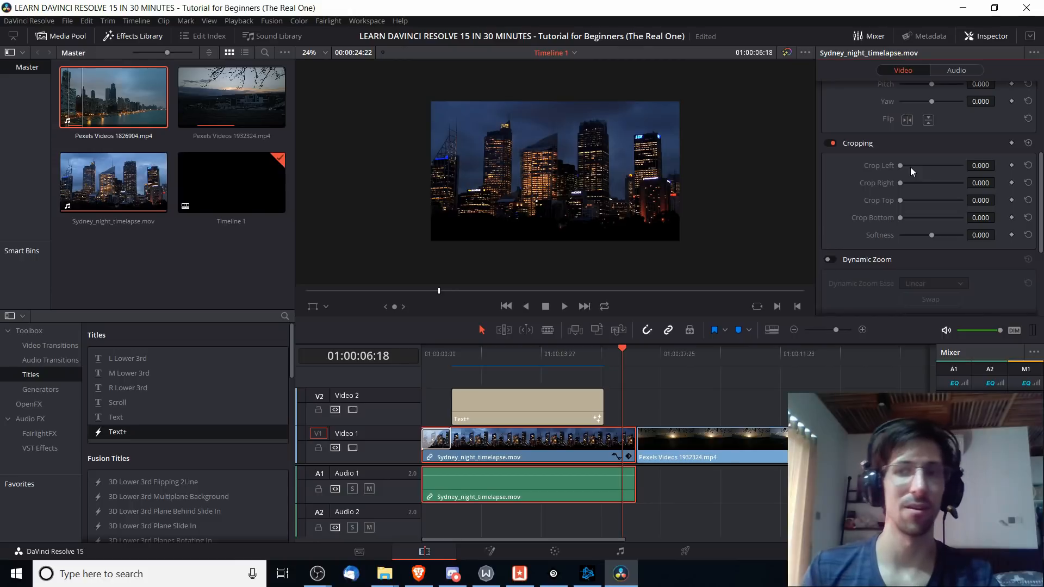
pyautogui.scroll(4, 1001, 187)
pyautogui.scroll(1, 1002, 187)
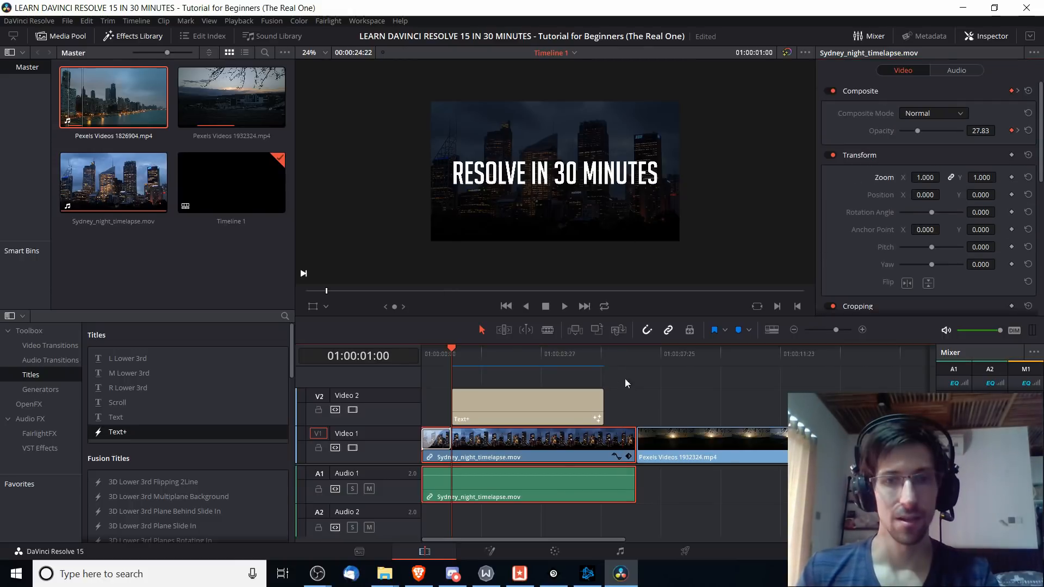
# Preview the title from 01:00:01:00 and add a short fade-out to its end, starting just after 01:00:05:04.
pyautogui.moveTo(625, 378); pyautogui.dragTo(445, 358)
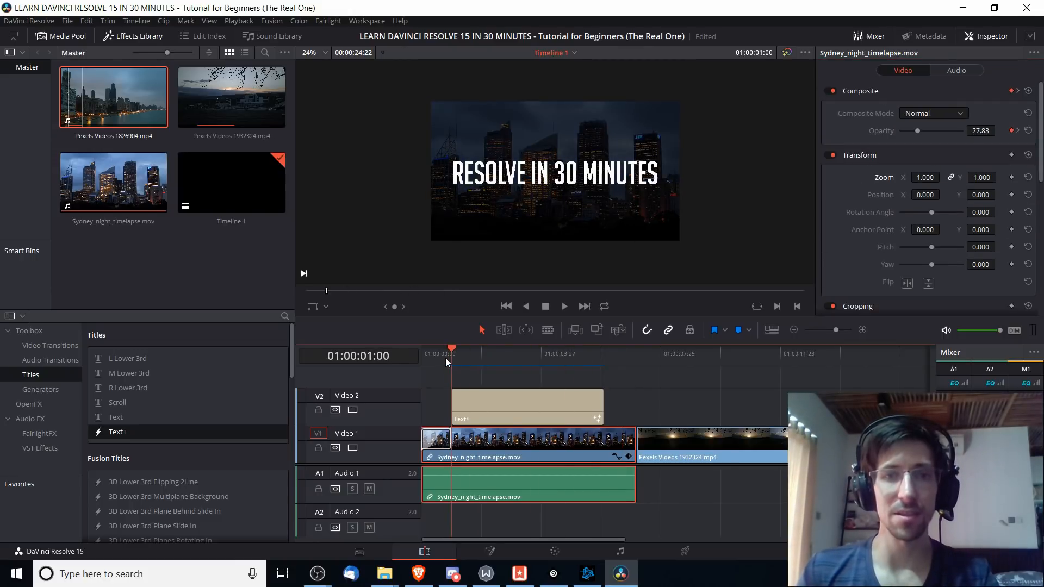
pyautogui.press('space')
pyautogui.moveTo(587, 362)
pyautogui.mouseDown()
pyautogui.moveTo(605, 362)
pyautogui.moveTo(589, 348)
pyautogui.moveTo(583, 354)
pyautogui.moveTo(606, 354)
pyautogui.moveTo(578, 357)
pyautogui.mouseUp()
pyautogui.click(588, 401)
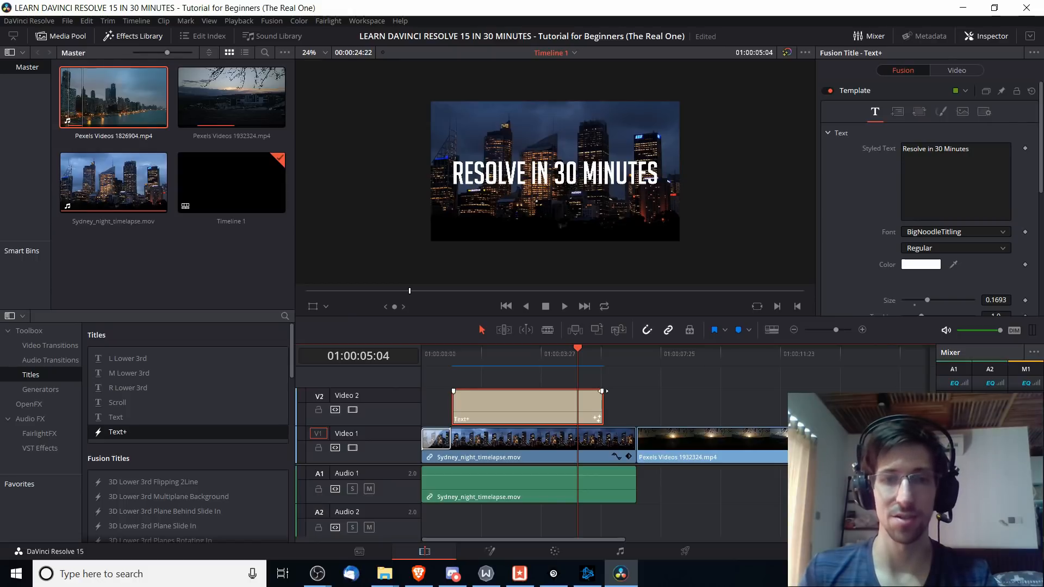
pyautogui.moveTo(602, 391); pyautogui.dragTo(582, 391)
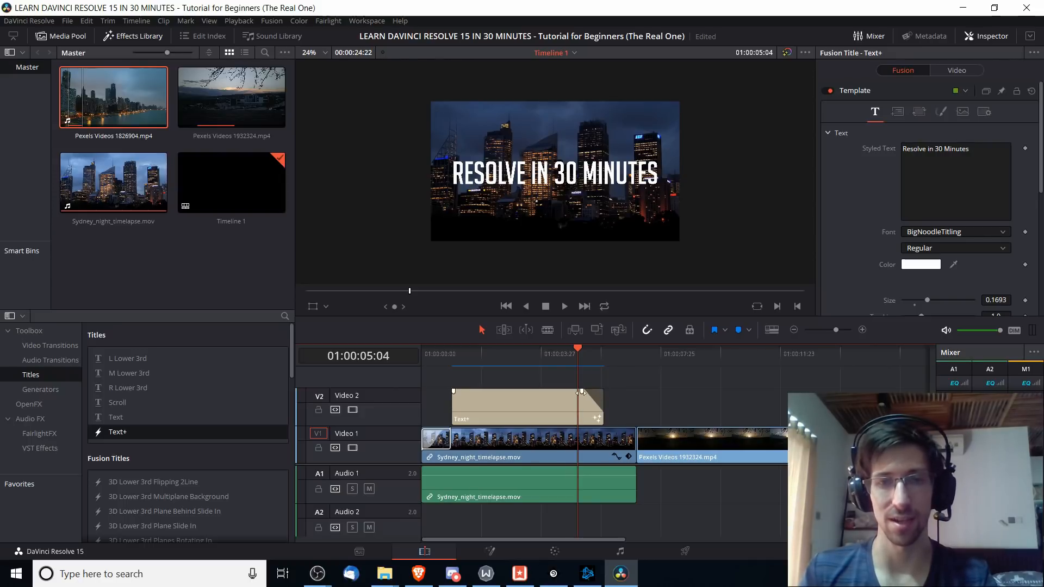
# Add a short fade-in to the title's start and play the title through to check its fades.
pyautogui.press('space')
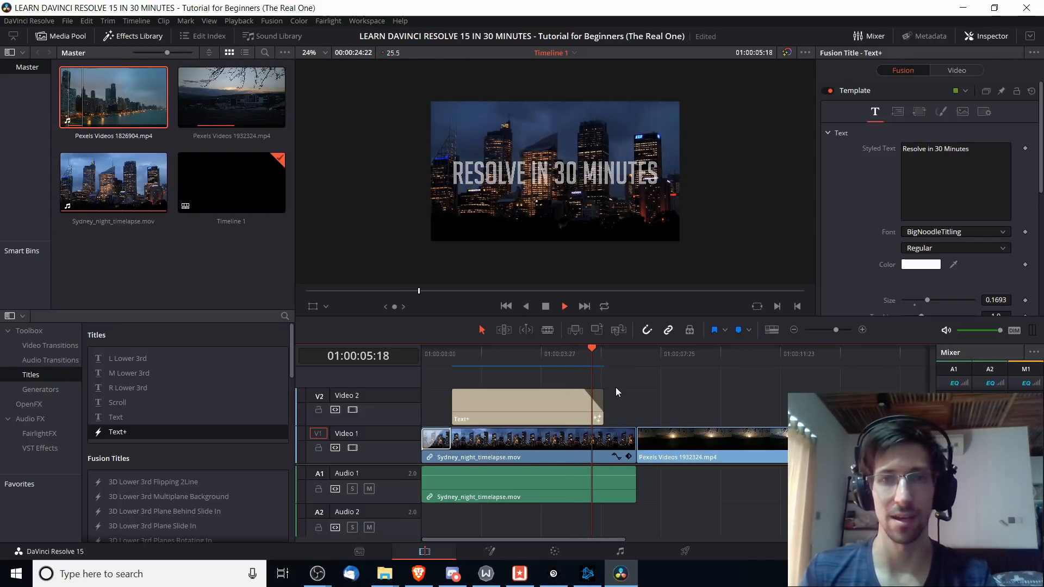
pyautogui.press('space')
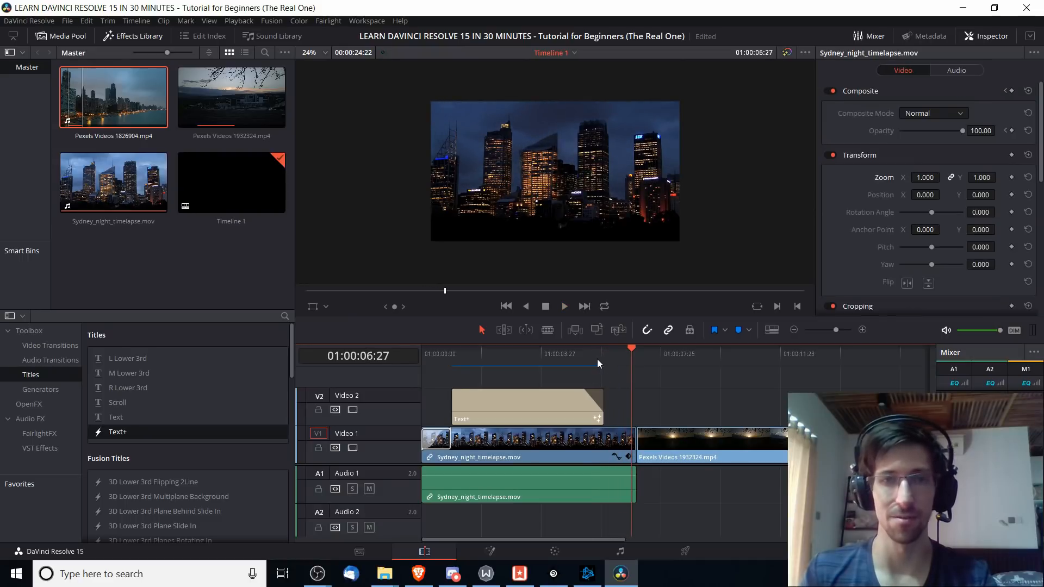
pyautogui.moveTo(598, 357); pyautogui.dragTo(465, 391)
pyautogui.click(441, 355)
pyautogui.press('space')
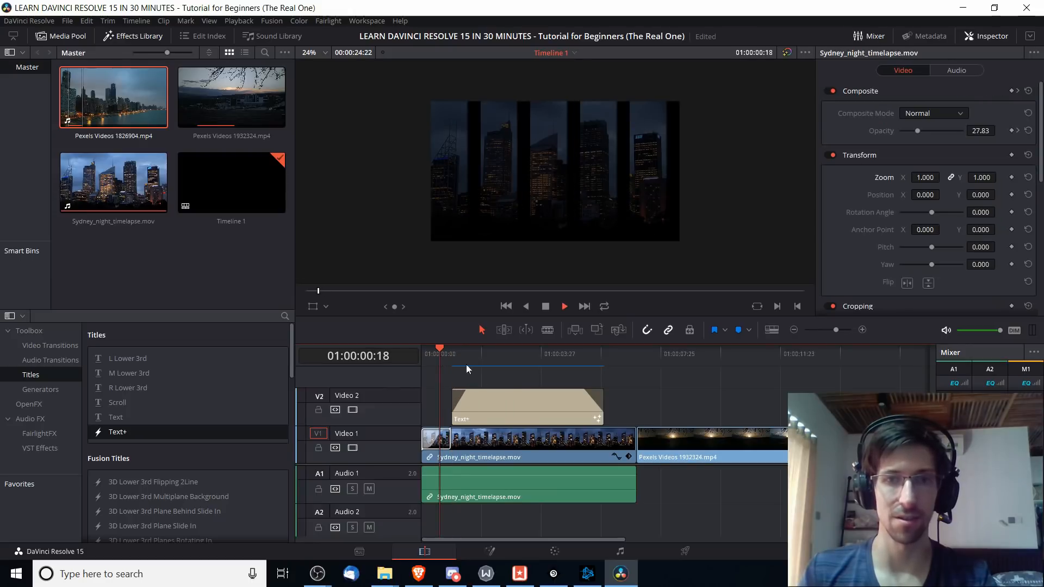
pyautogui.click(517, 386)
pyautogui.press('space')
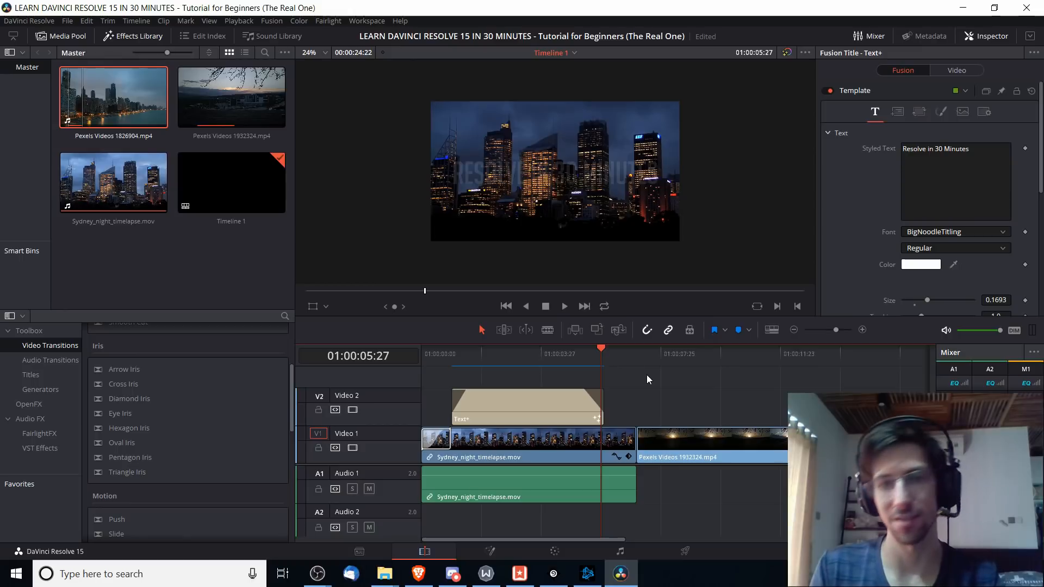
# Add a 15 frame Cross Dissolve at the cut between the first Sydney clip and Pexels Videos 1932324.mp4.
pyautogui.moveTo(599, 356); pyautogui.dragTo(617, 366)
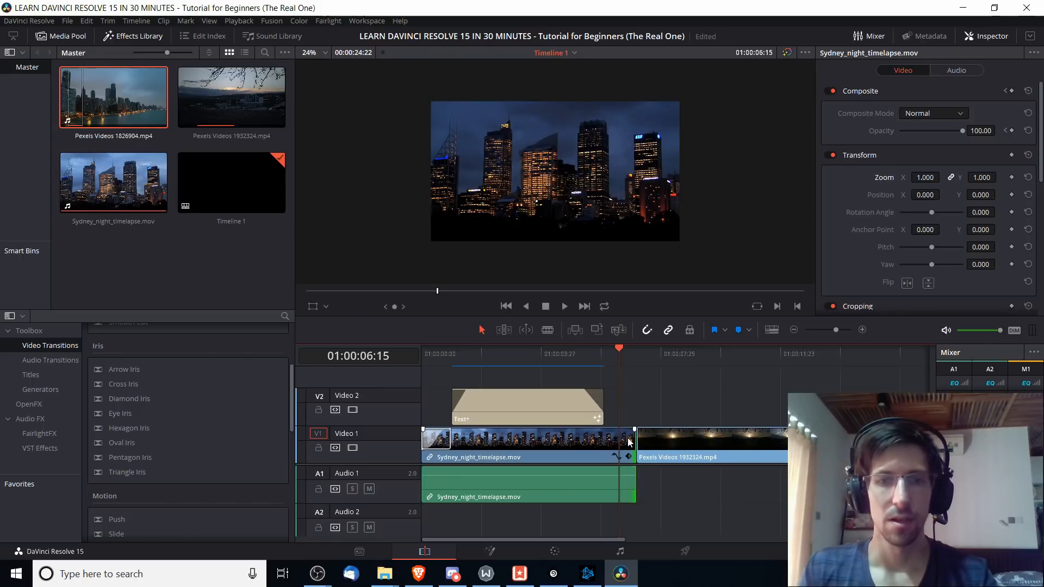
pyautogui.click(629, 439)
pyautogui.moveTo(633, 429); pyautogui.dragTo(658, 433)
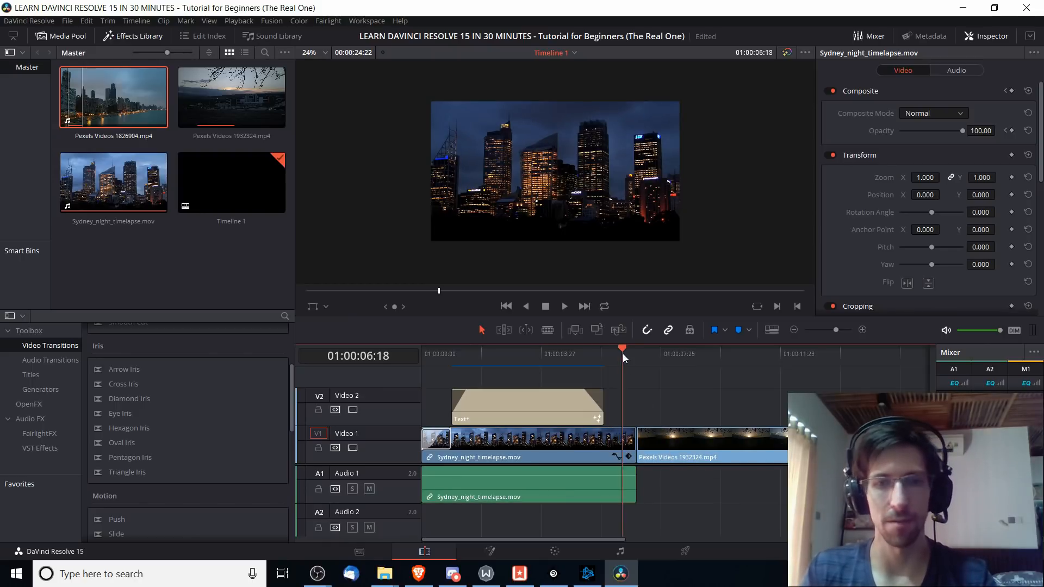
pyautogui.moveTo(622, 354)
pyautogui.mouseDown()
pyautogui.moveTo(662, 361)
pyautogui.moveTo(619, 365)
pyautogui.mouseUp()
pyautogui.click(639, 443)
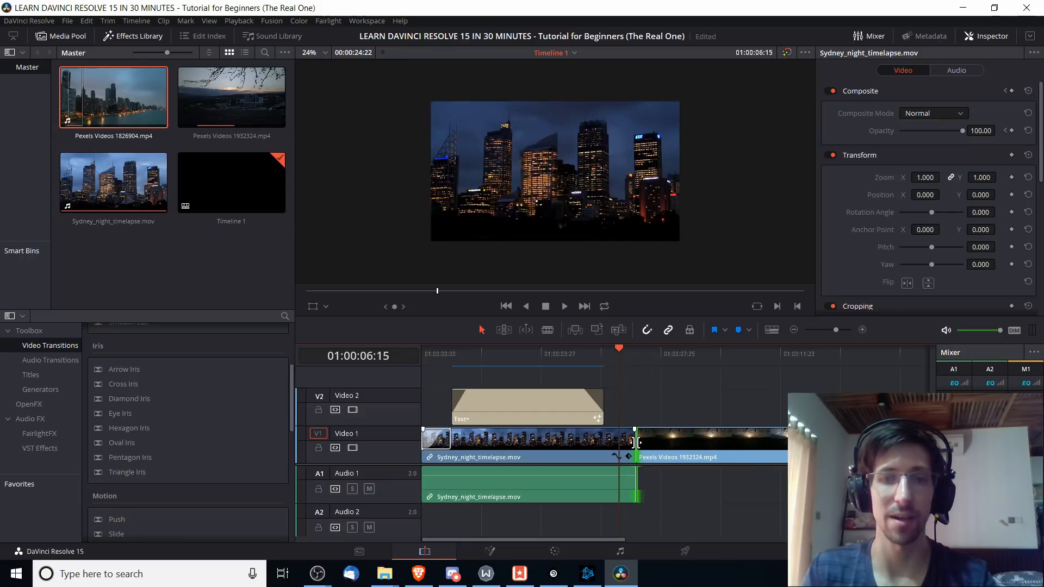
pyautogui.rightClick(637, 442)
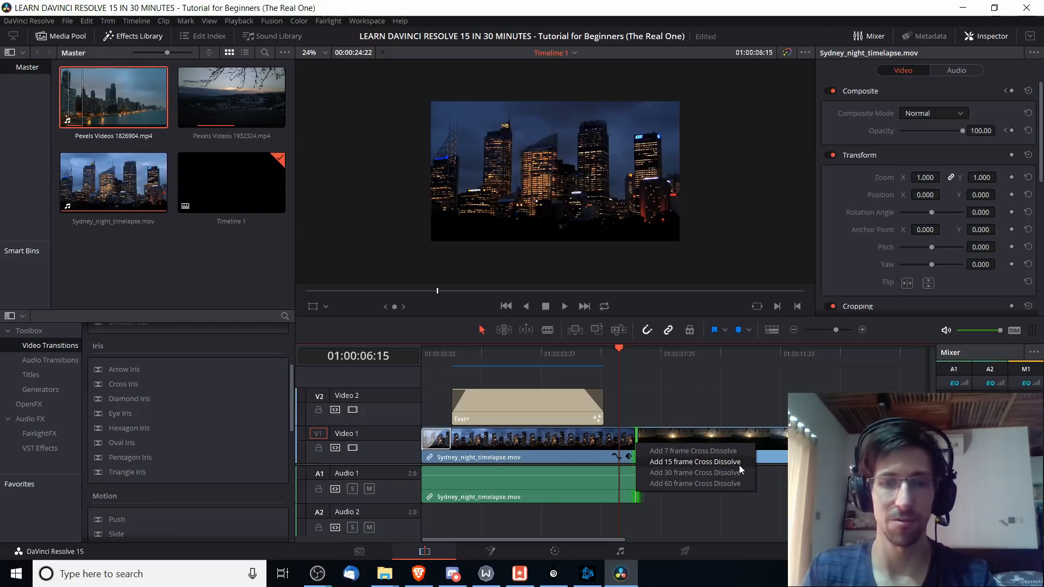
pyautogui.click(739, 462)
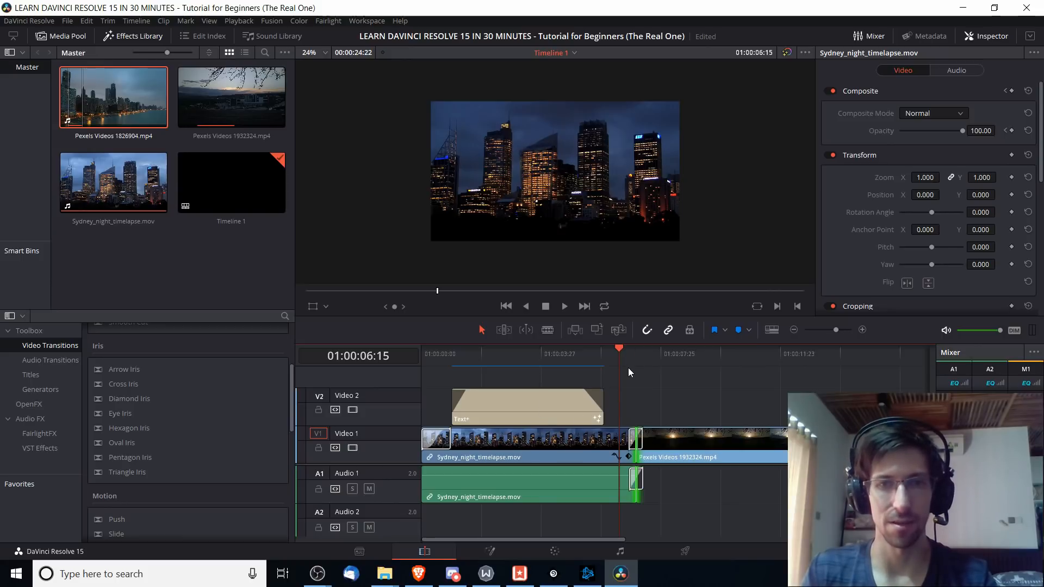
# Play the cross dissolve between the Sydney clip and Pexels Videos 1932324.mp4 several times, starting from about 01:00:06:24.
pyautogui.click(620, 356)
pyautogui.press('space')
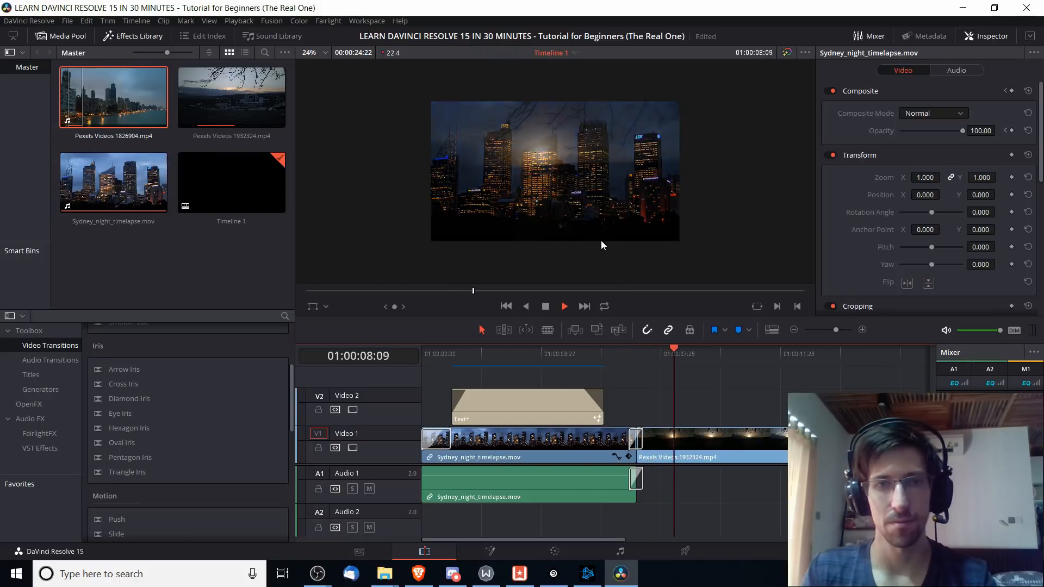
pyautogui.click(628, 356)
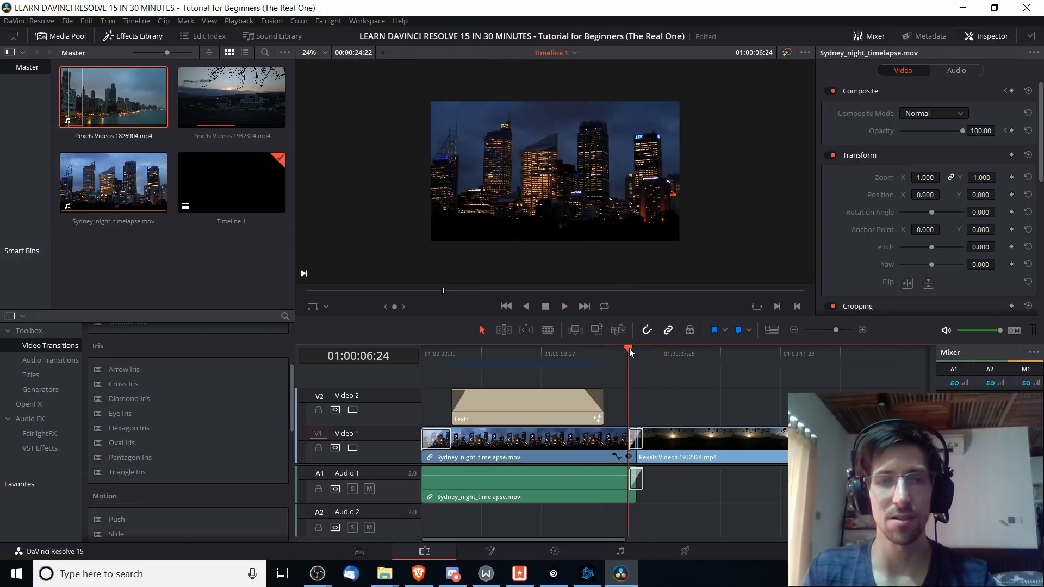
pyautogui.press('space')
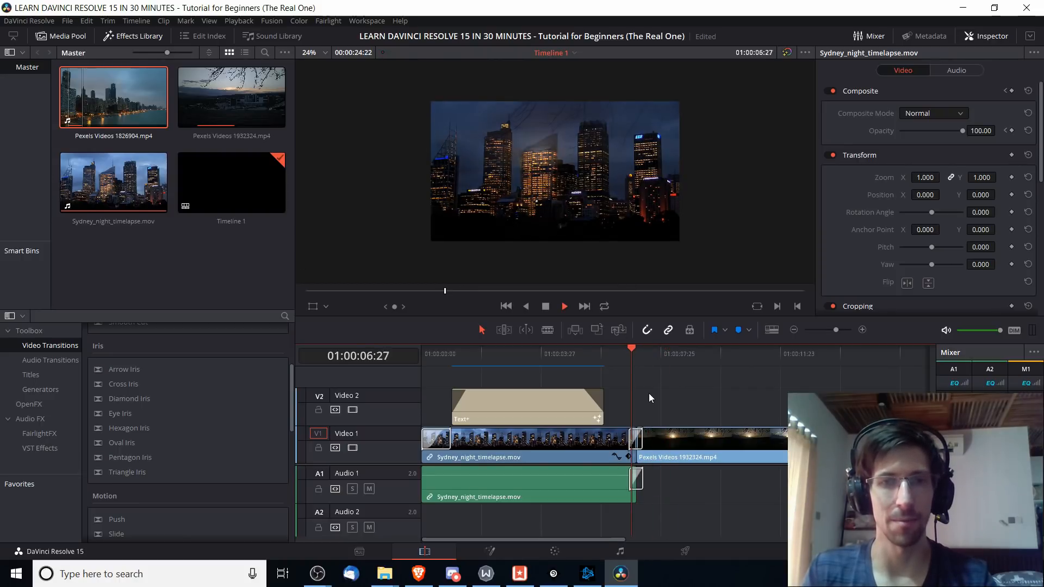
pyautogui.press('space')
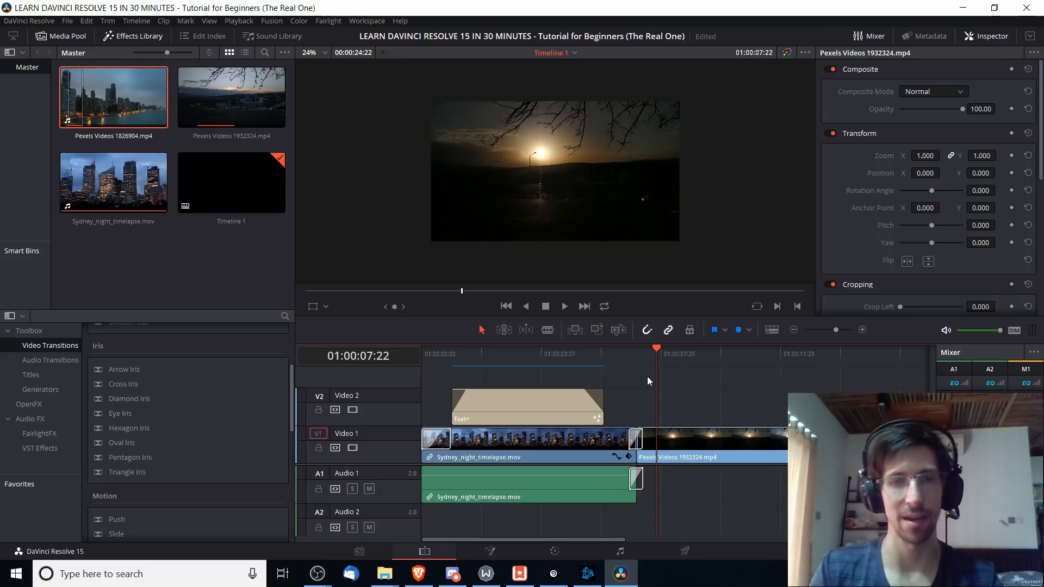
pyautogui.click(630, 356)
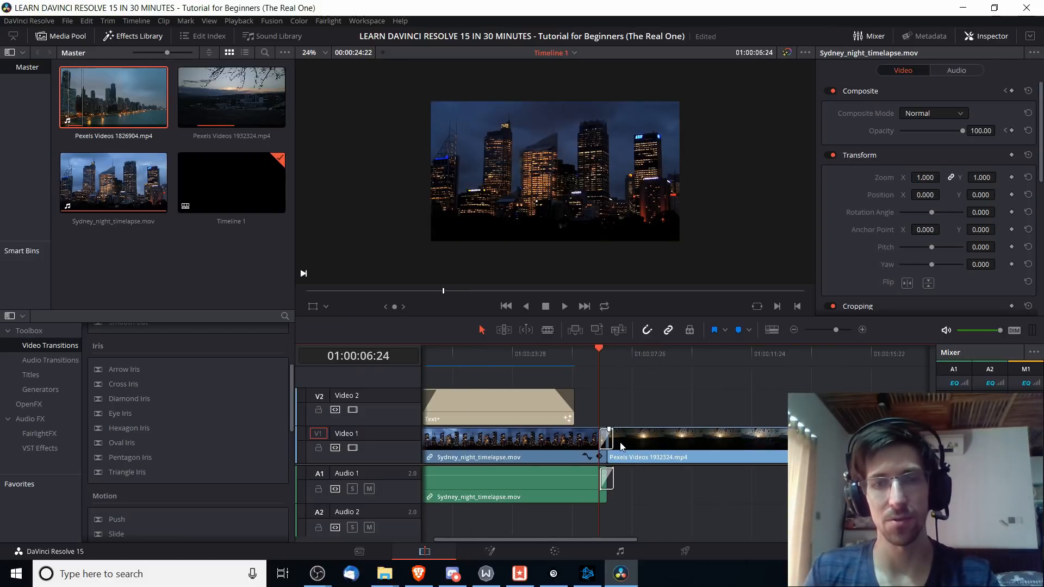
pyautogui.press('space')
pyautogui.press('space')
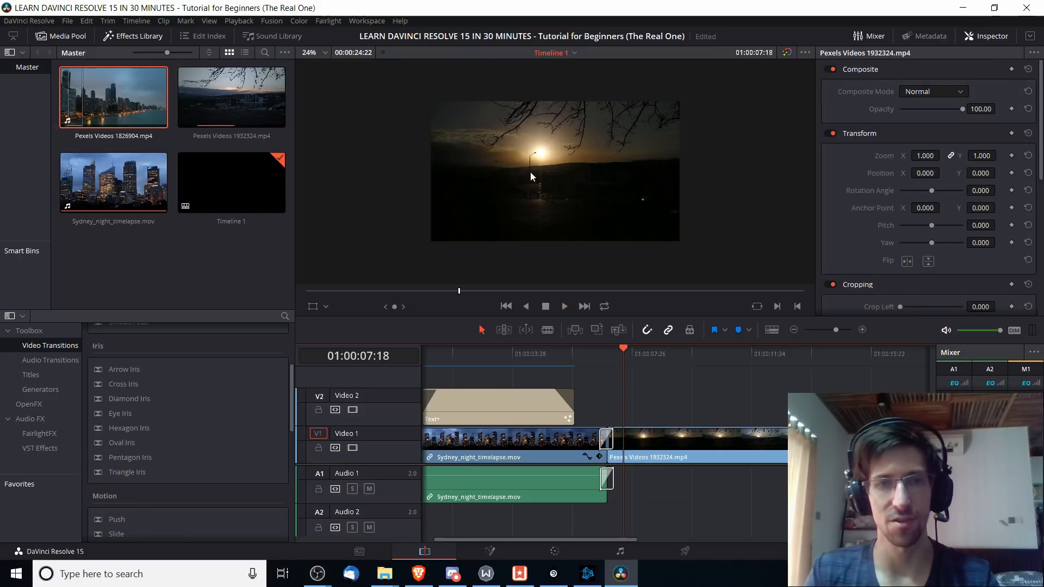
# Play across the plain cut from Pexels Videos 1932324.mp4 to Pexels Videos 1826904.mp4 to compare it with the dissolve.
pyautogui.click(792, 354)
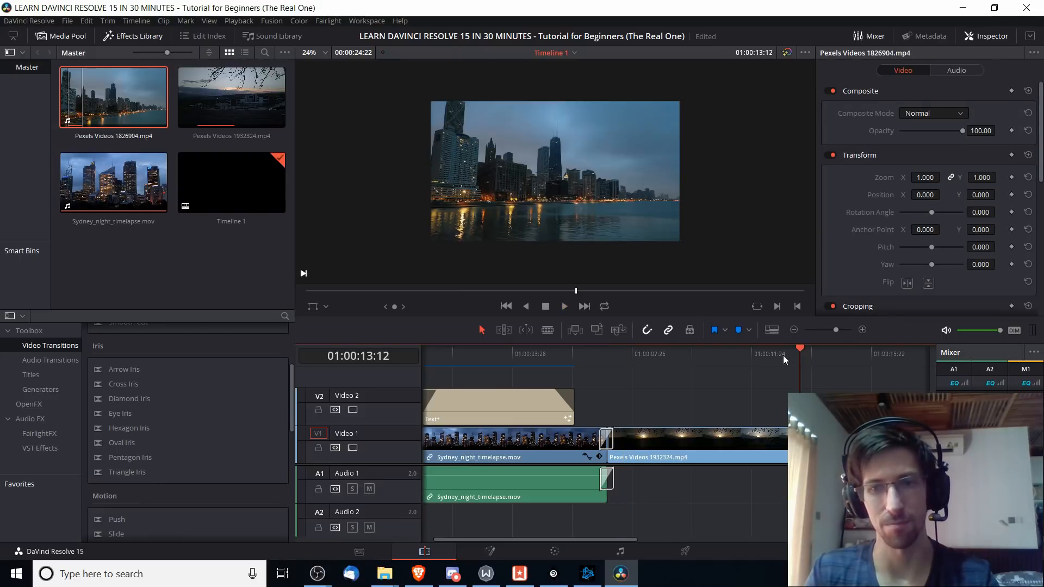
pyautogui.click(781, 357)
pyautogui.press('space')
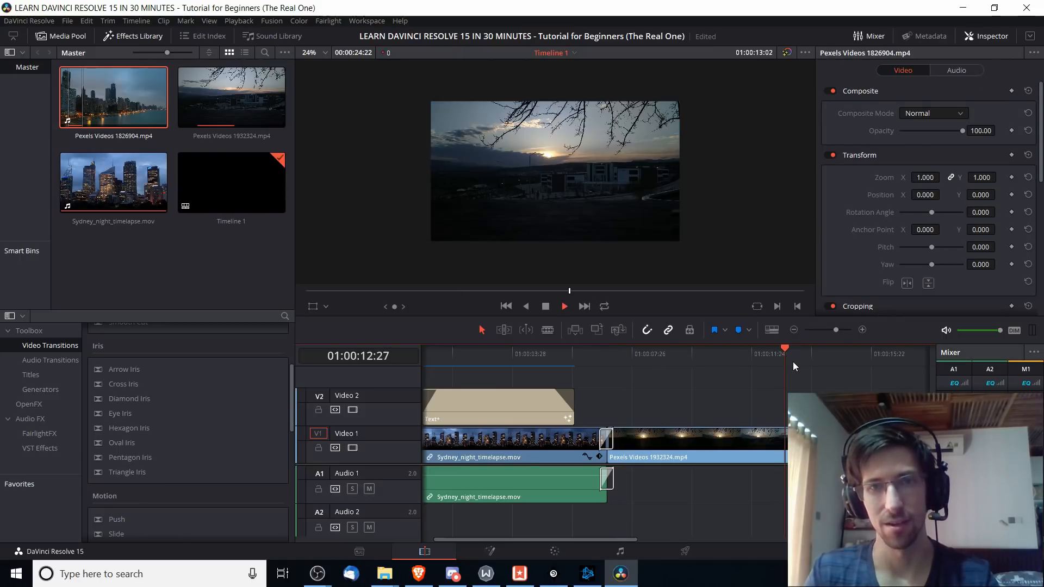
pyautogui.press('space')
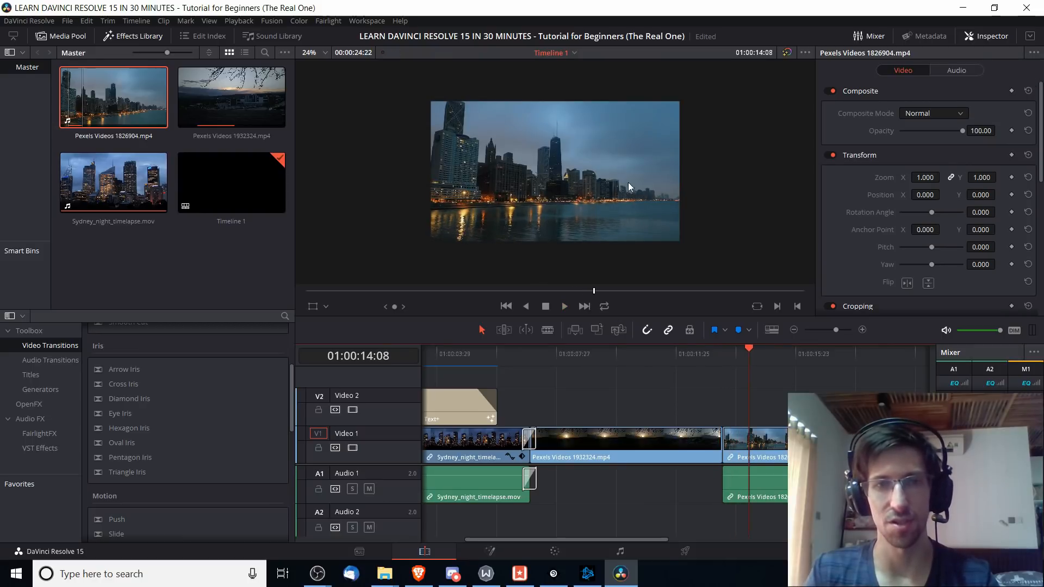
pyautogui.click(734, 355)
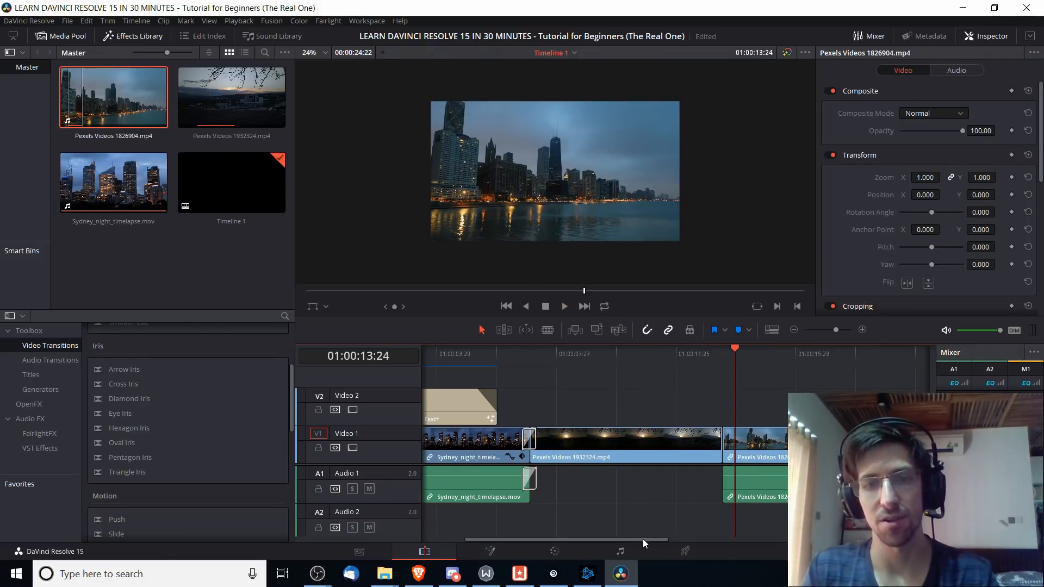
pyautogui.moveTo(643, 539); pyautogui.dragTo(609, 537)
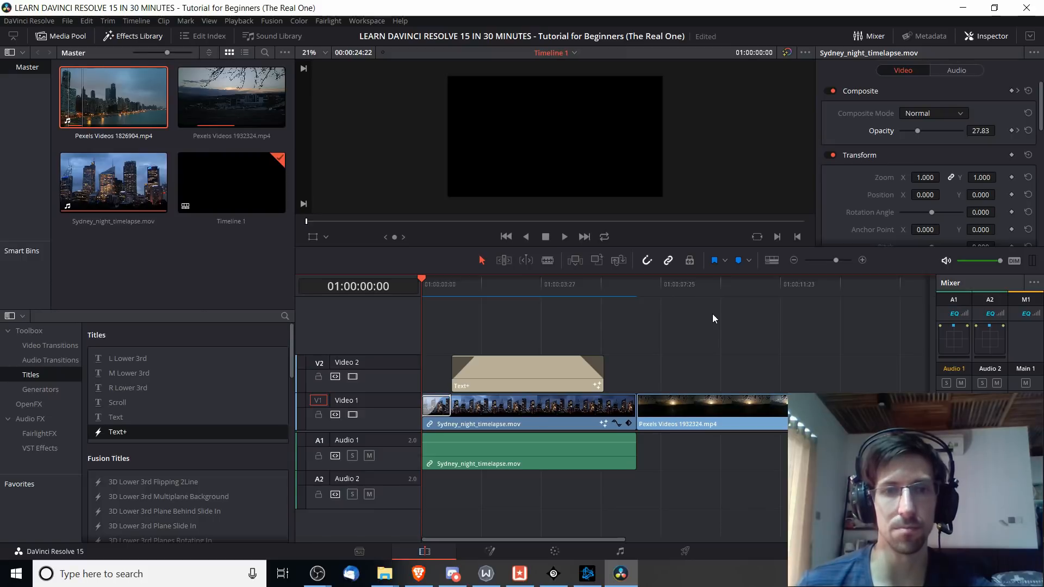
# Import Concentration.mp3 from the Music folder in File Explorer and place it on Audio 2 at the timeline's start.
pyautogui.hotkey('alt', 'Tab')
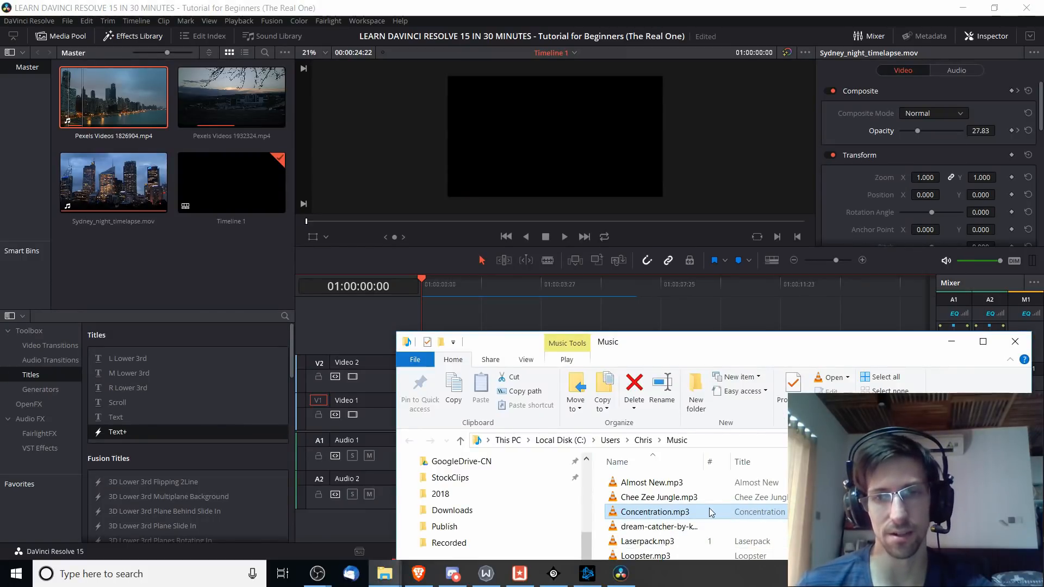
pyautogui.moveTo(710, 512); pyautogui.dragTo(259, 210)
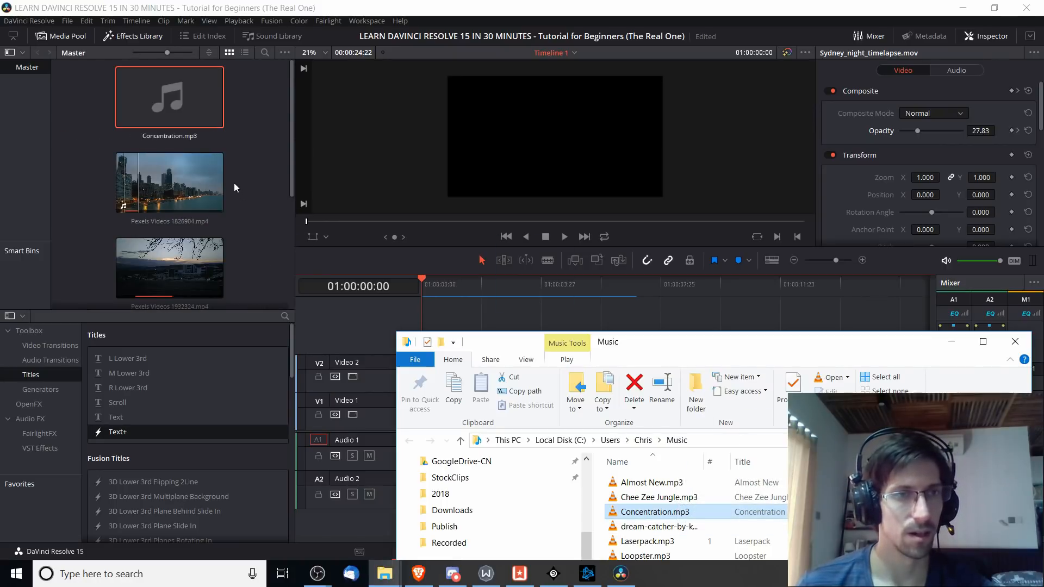
pyautogui.click(248, 92)
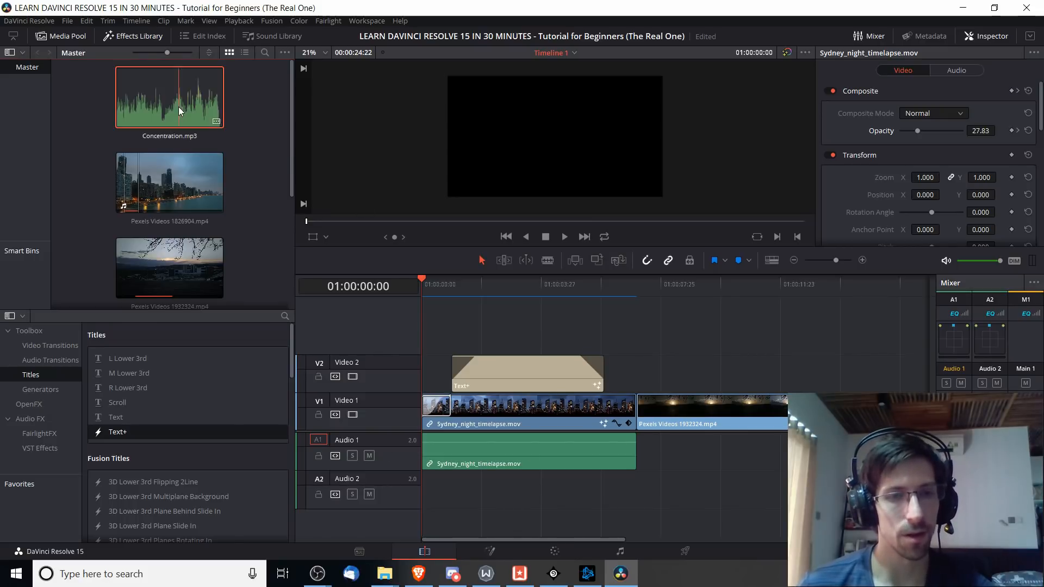
pyautogui.moveTo(178, 107); pyautogui.dragTo(423, 520)
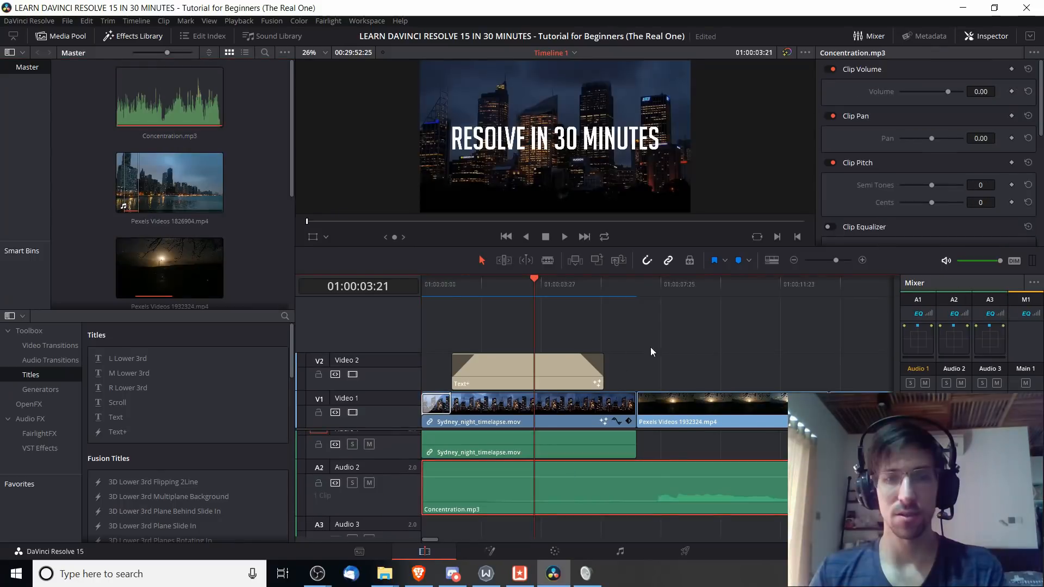
# Blade Concentration.mp3 at about 01:00:24:28, just past the last Sydney clip's end, and delete the remaining music.
pyautogui.click(795, 260)
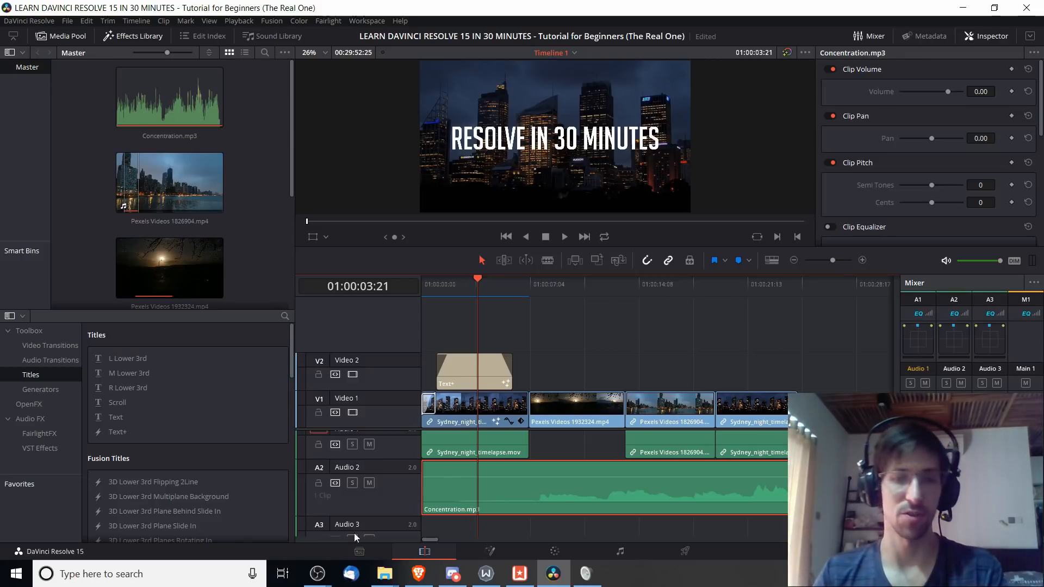
pyautogui.click(546, 261)
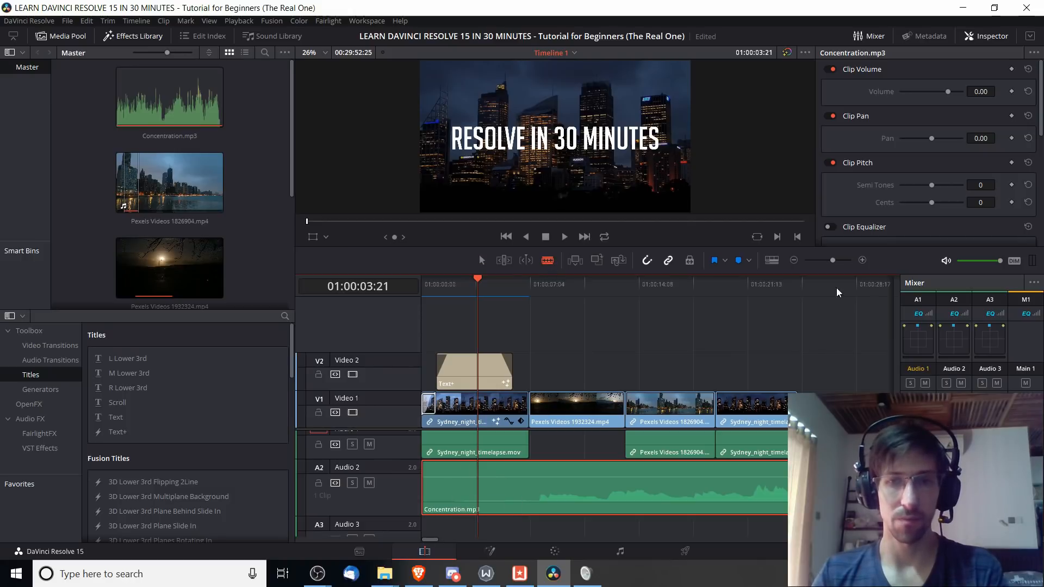
pyautogui.click(794, 261)
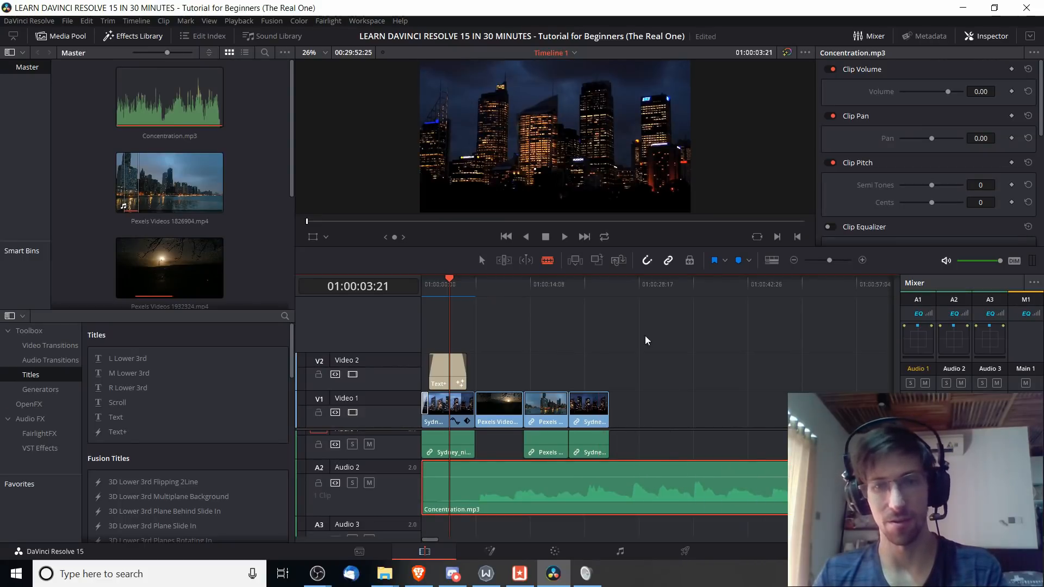
pyautogui.click(610, 286)
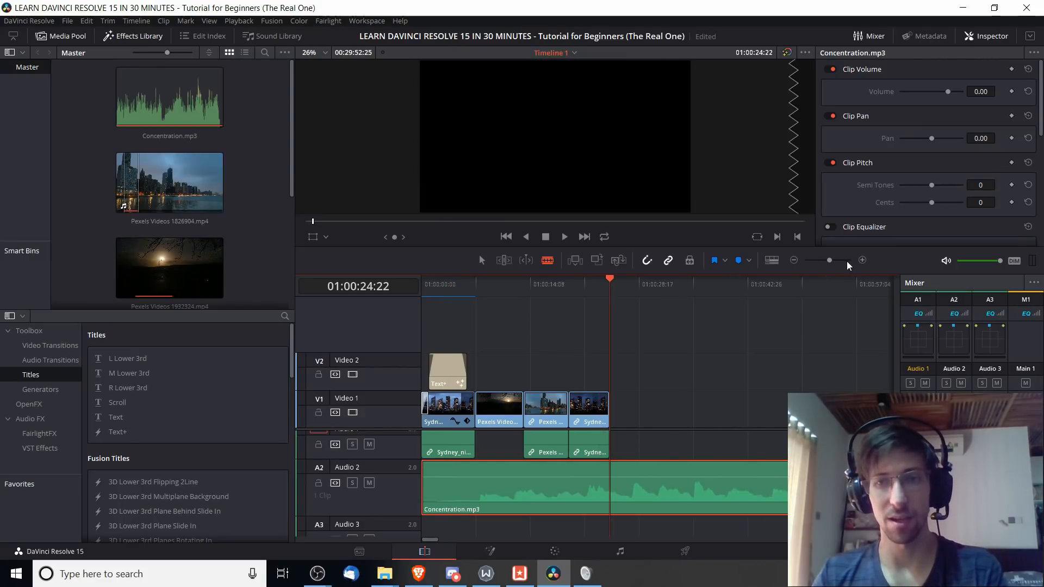
pyautogui.moveTo(830, 261); pyautogui.dragTo(839, 260)
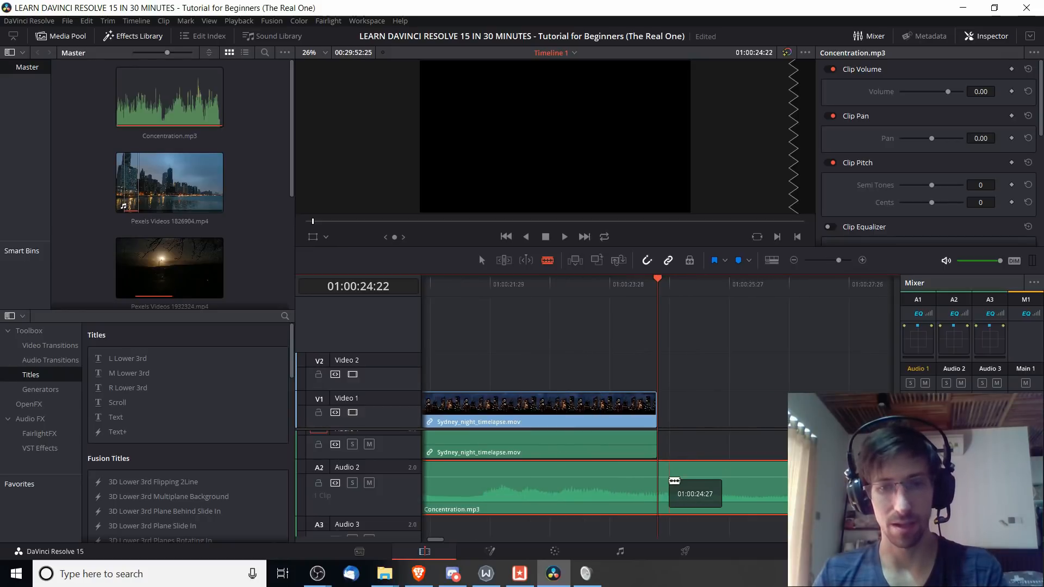
pyautogui.click(671, 483)
pyautogui.press('a')
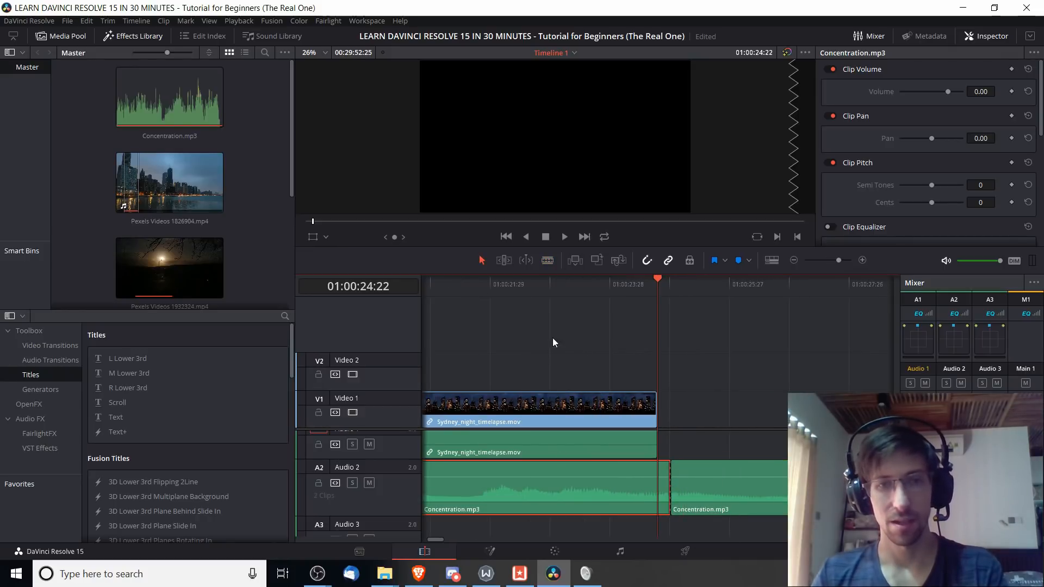
pyautogui.click(759, 487)
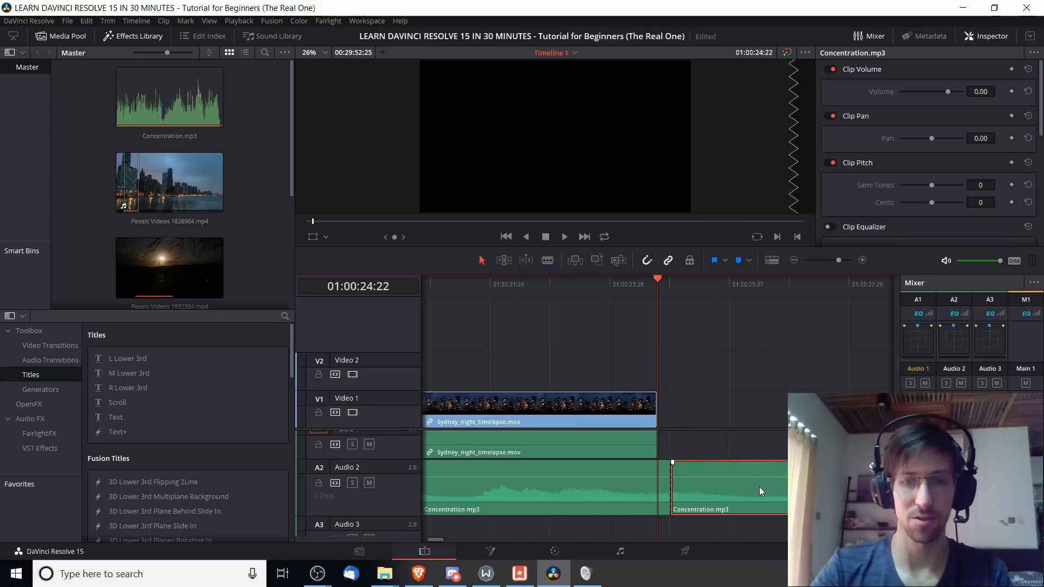
pyautogui.press('Delete')
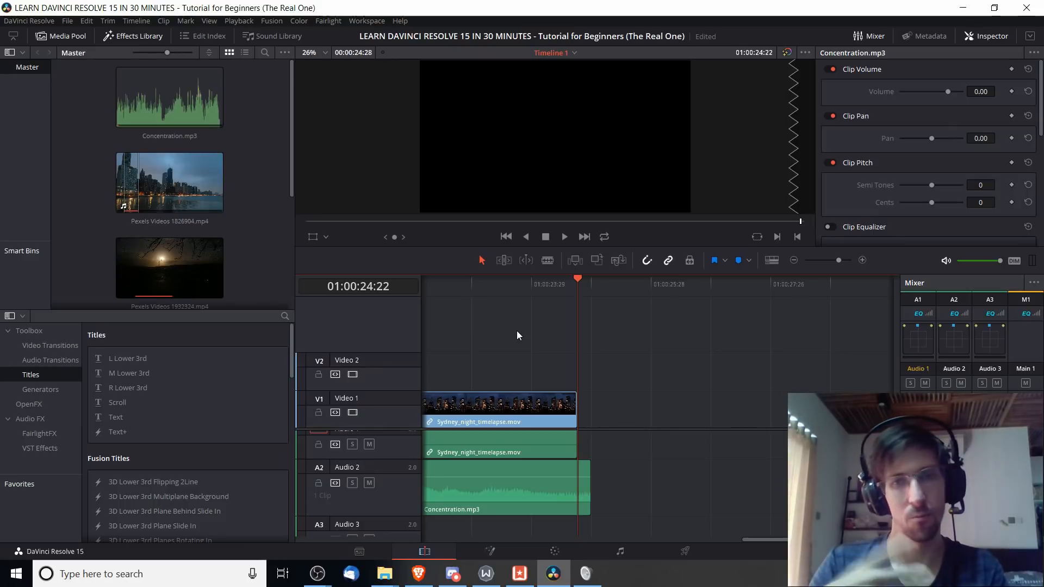
# Play the end of the timeline twice from around 01:00:24:12 to hear how the trimmed music stops.
pyautogui.moveTo(579, 292); pyautogui.dragTo(561, 310)
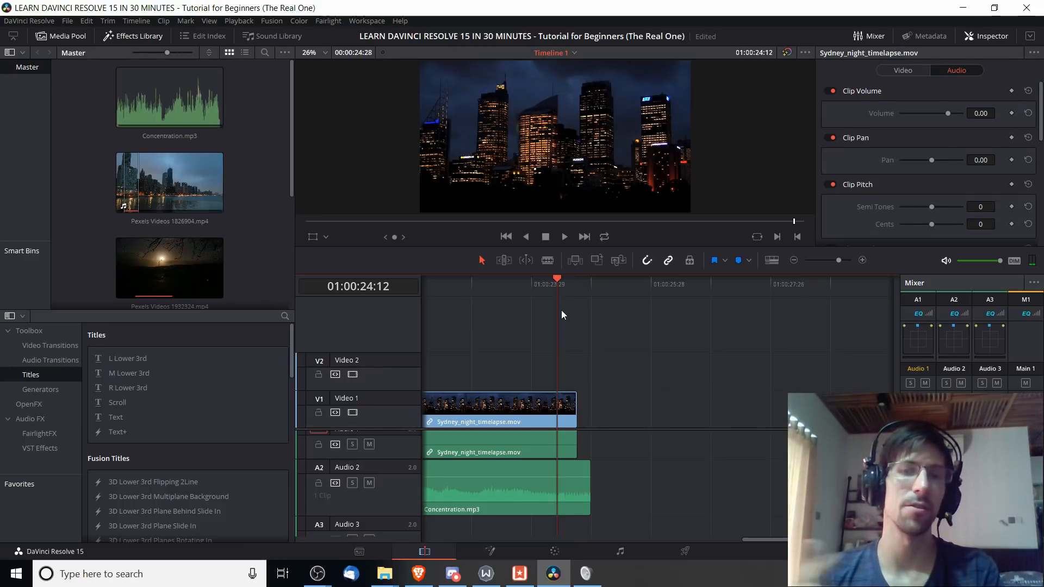
pyautogui.press('space')
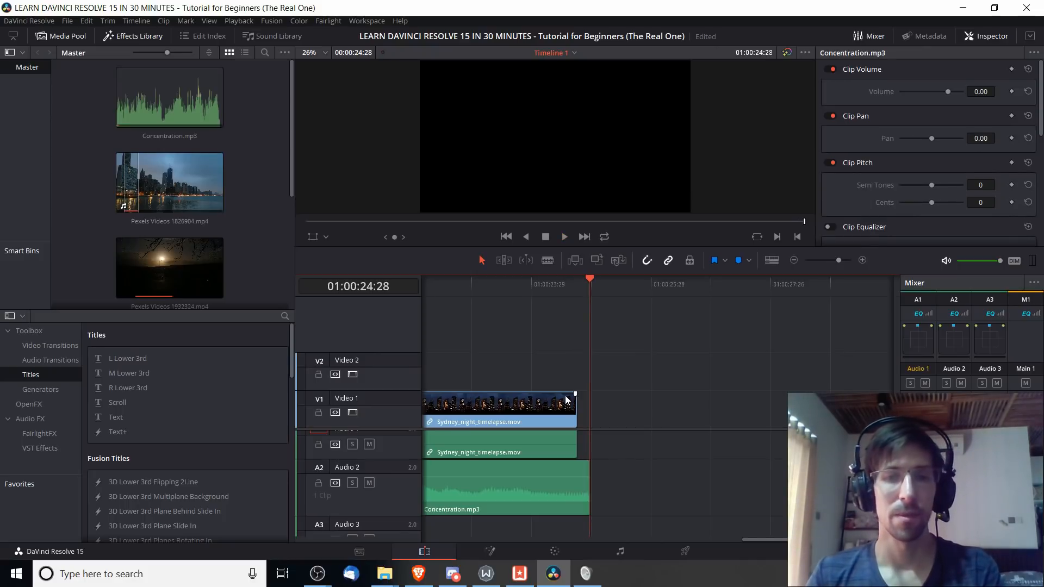
pyautogui.click(553, 291)
pyautogui.press('space')
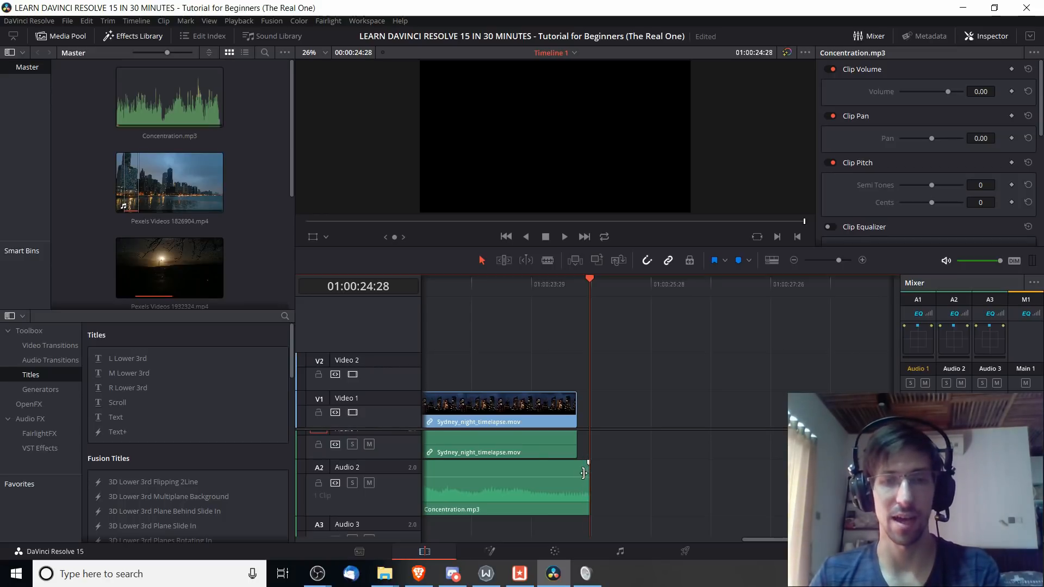
# Fade out Concentration.mp3 over its final second (-01:00) and give the last Sydney_night_timelapse.mov clip a similar video fade-out.
pyautogui.moveTo(588, 463); pyautogui.dragTo(528, 463)
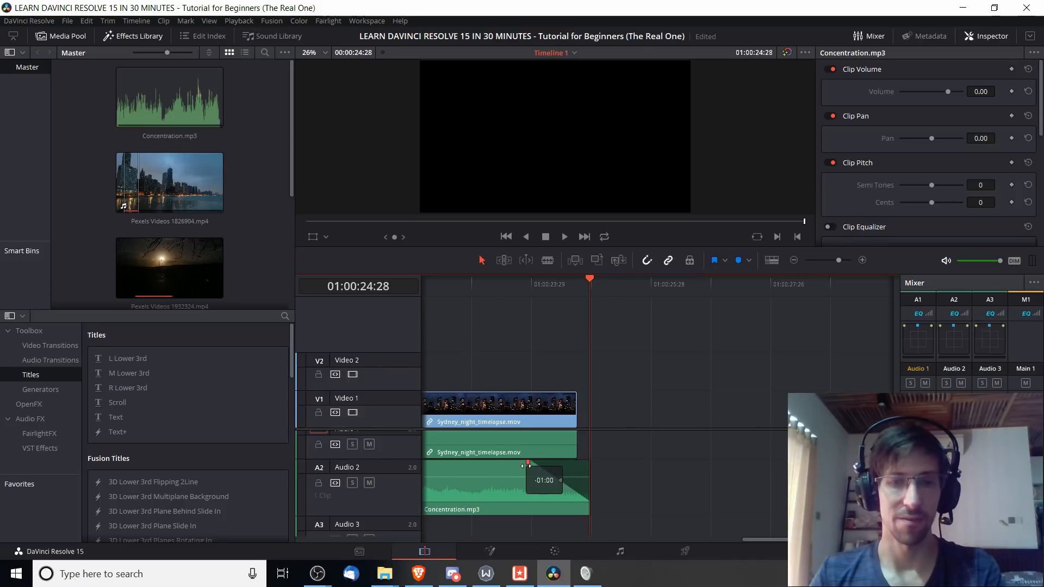
pyautogui.moveTo(576, 393); pyautogui.dragTo(514, 394)
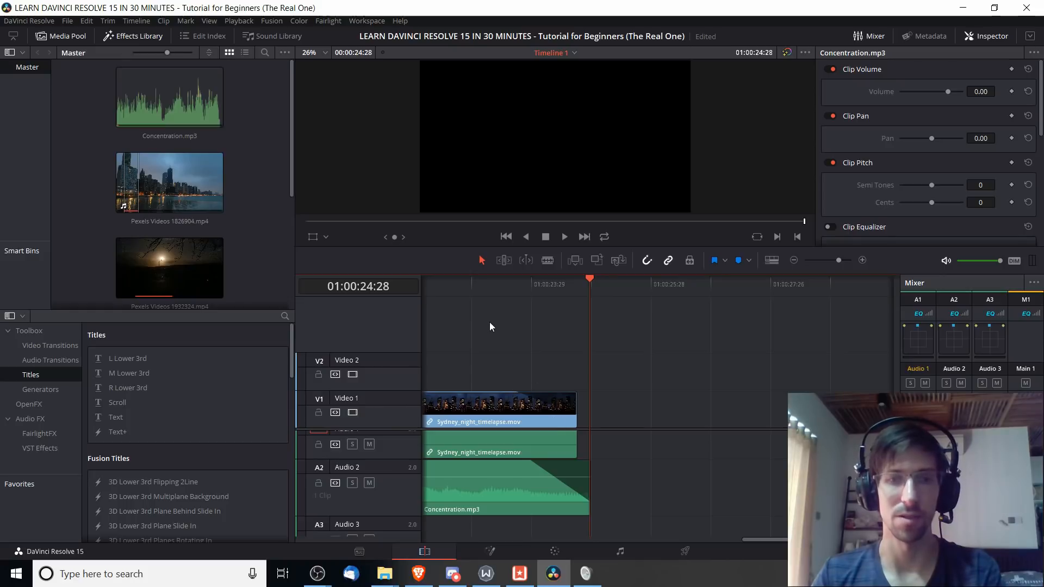
pyautogui.click(595, 502)
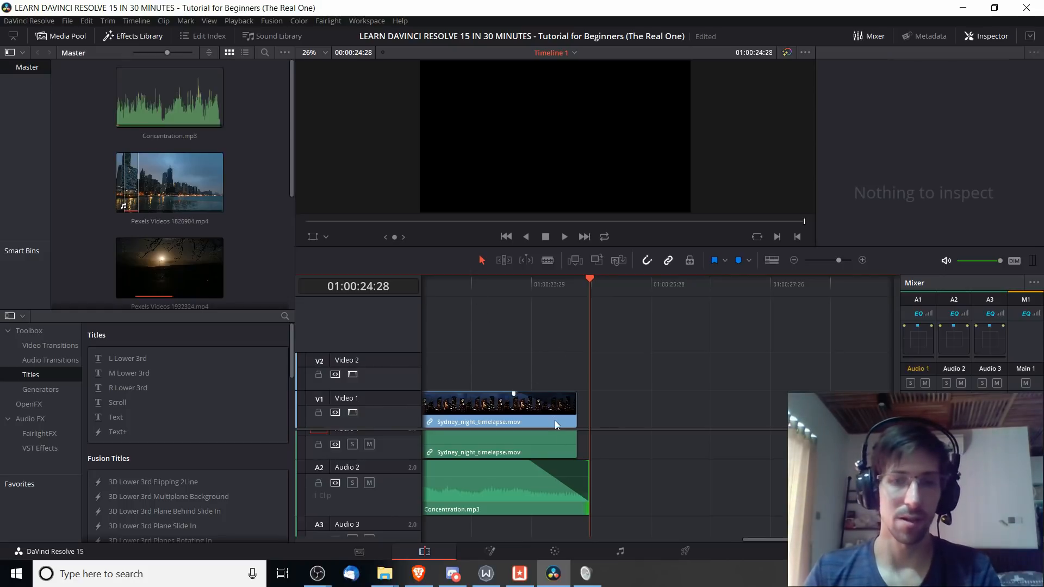
pyautogui.moveTo(583, 486)
pyautogui.mouseDown()
pyautogui.moveTo(551, 485)
pyautogui.moveTo(589, 486)
pyautogui.mouseUp()
# Play the faded ending from 01:00:23:19, and play the edit from the timeline's start through the Pexels Videos 1826904.mp4 clip.
pyautogui.click(511, 282)
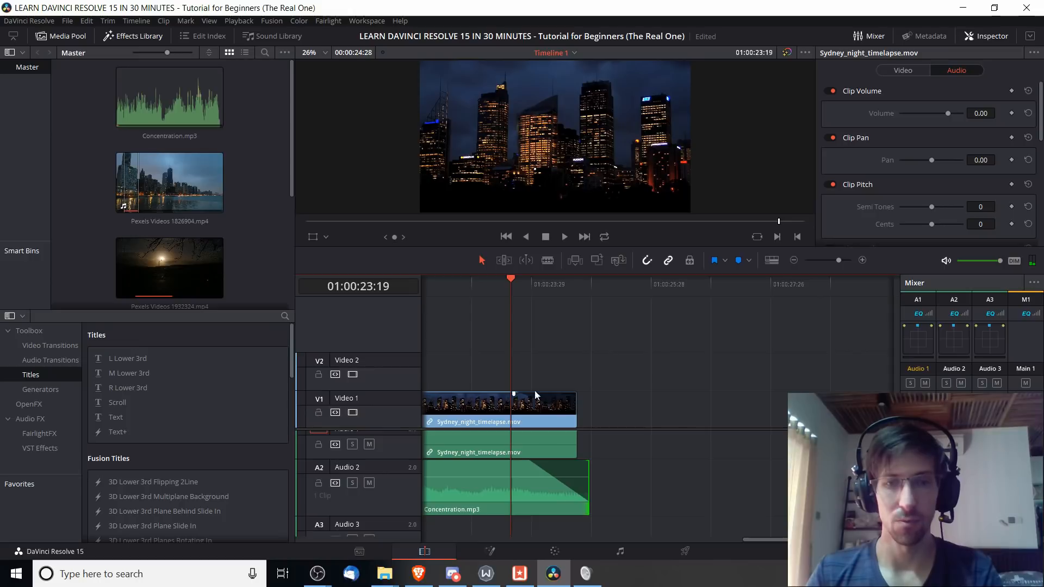
pyautogui.press('space')
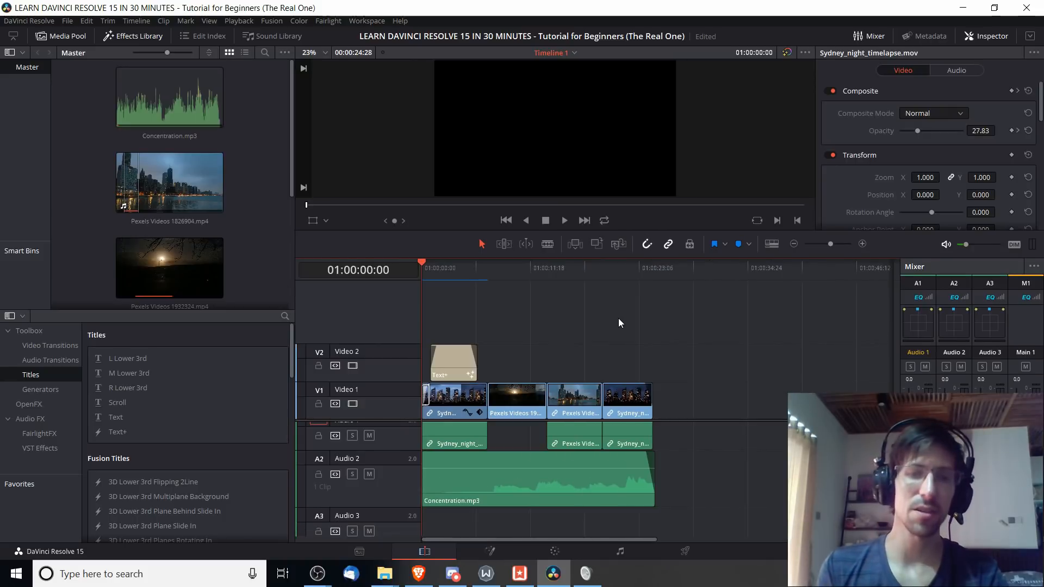
pyautogui.press('space')
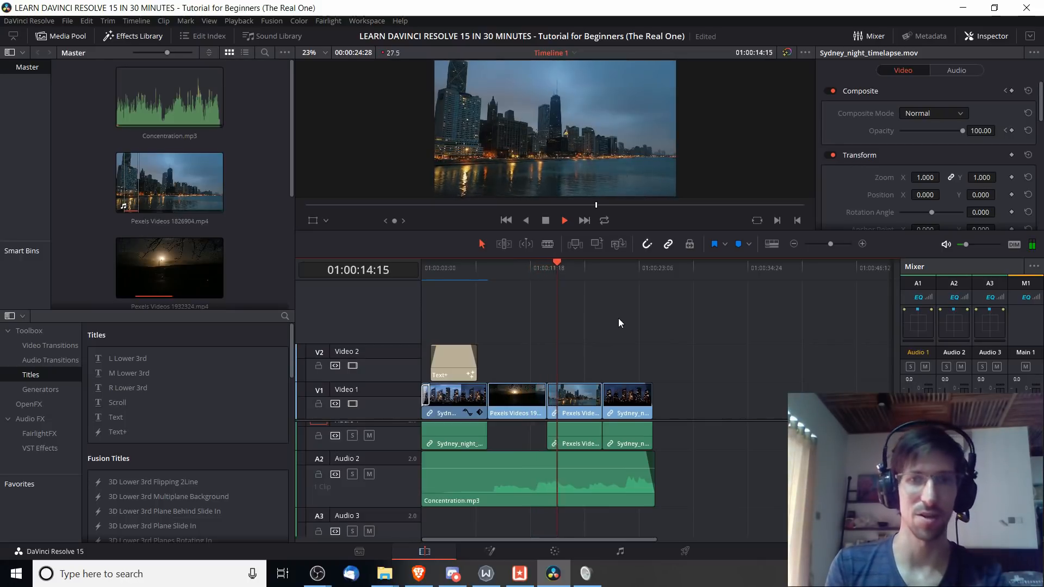
pyautogui.press('space')
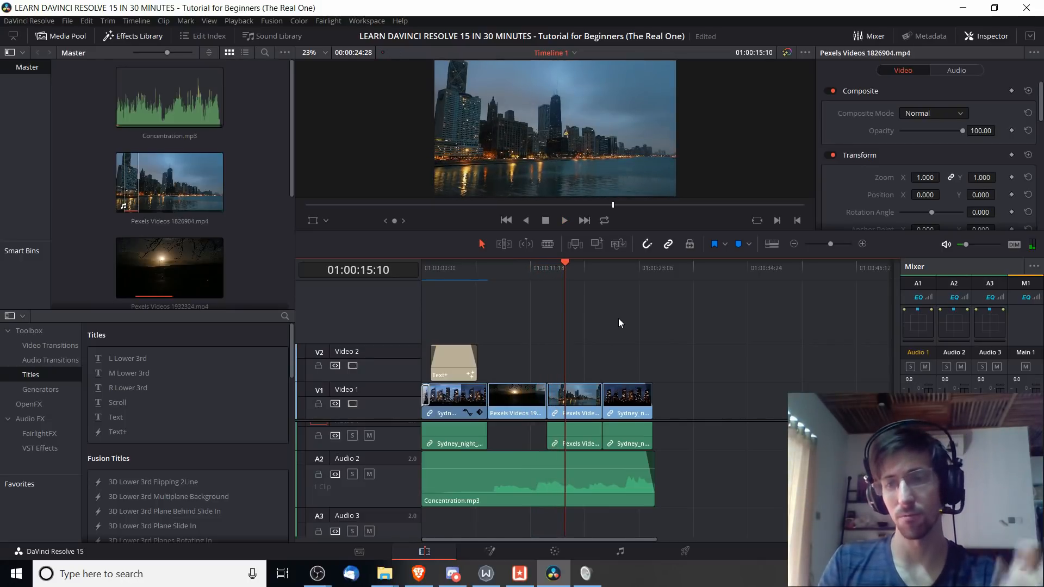
pyautogui.press('Home')
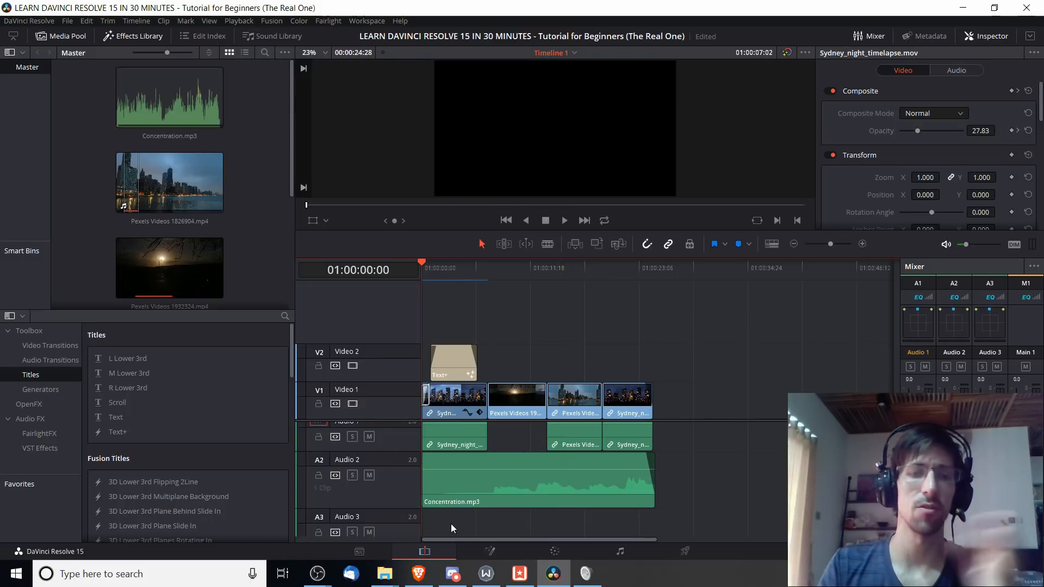
# On the Fairlight page, patch the first microphone input to the left and right channels of Audio 3.
pyautogui.scroll(-1, 451, 524)
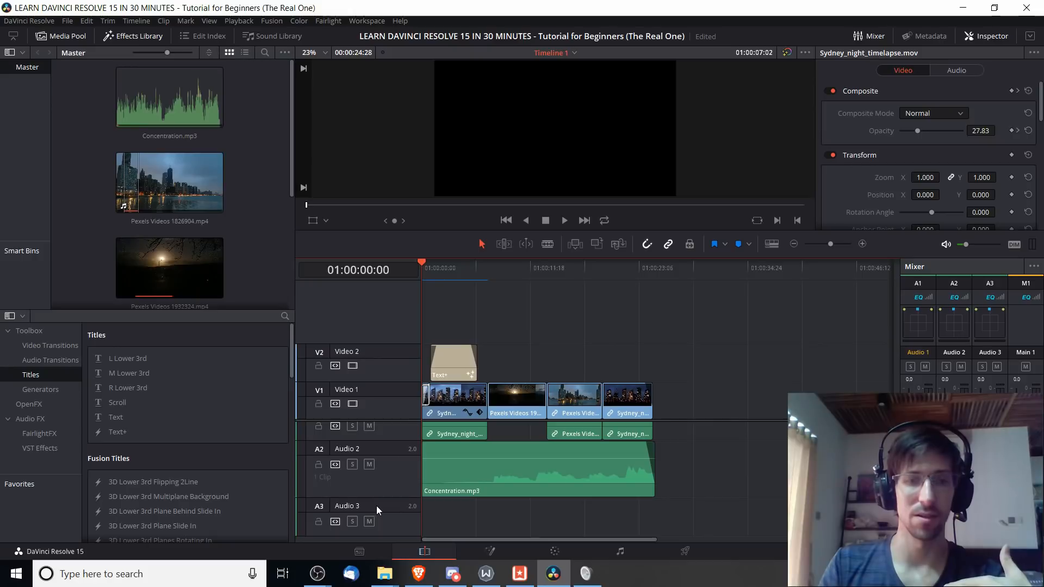
pyautogui.click(615, 553)
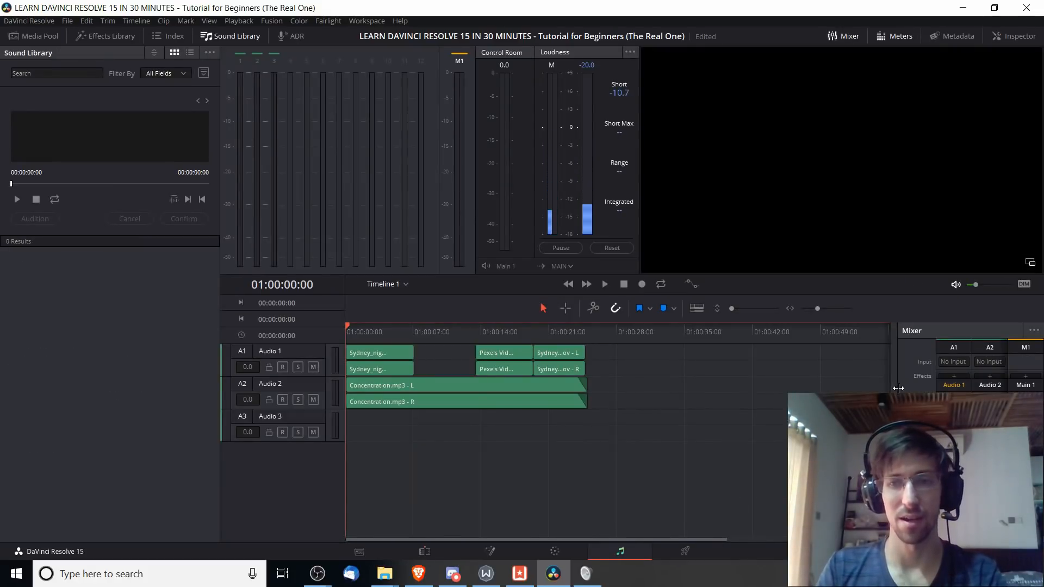
pyautogui.moveTo(895, 388); pyautogui.dragTo(701, 384)
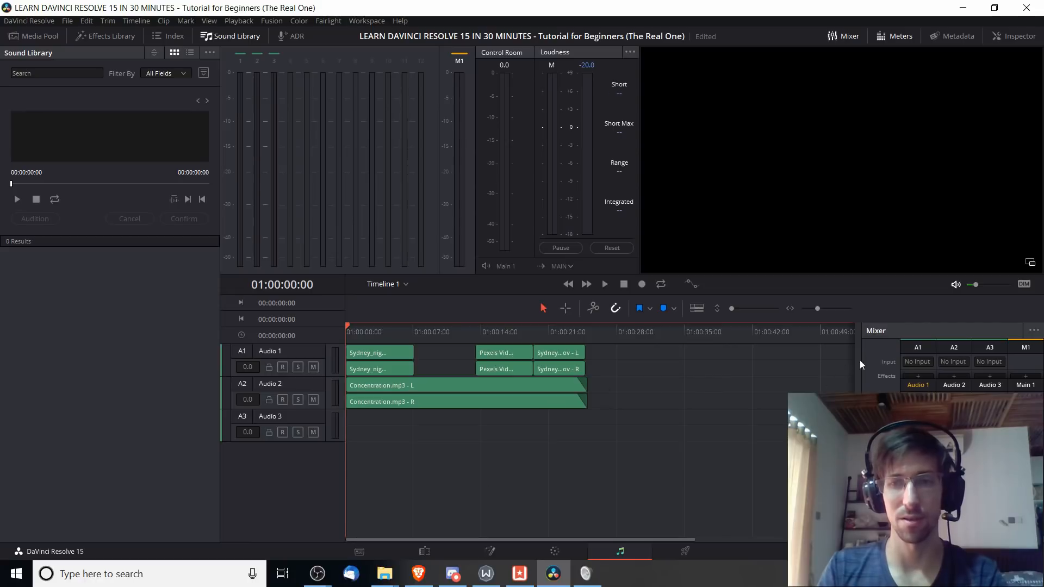
pyautogui.click(999, 362)
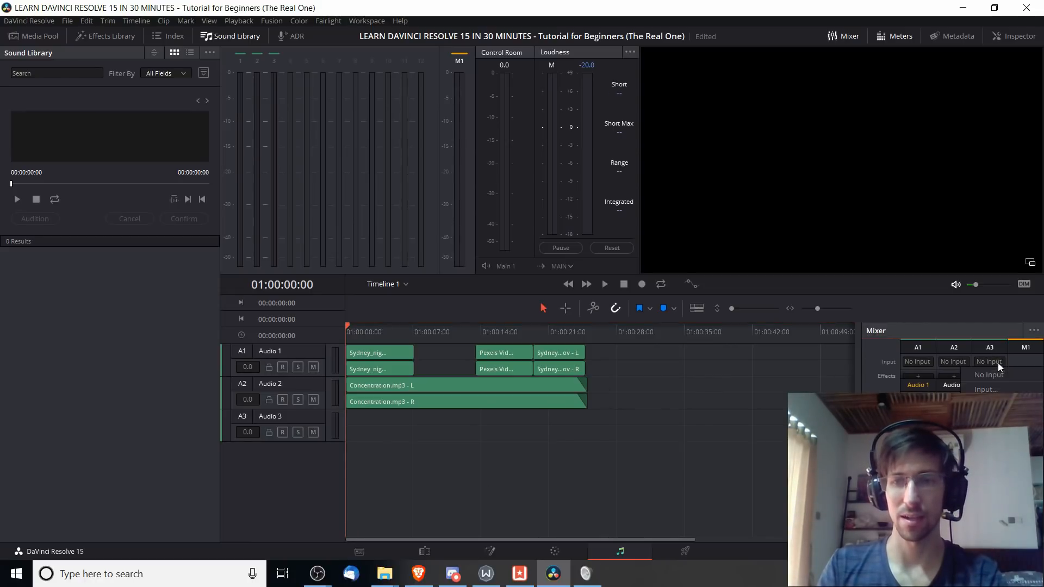
pyautogui.click(992, 389)
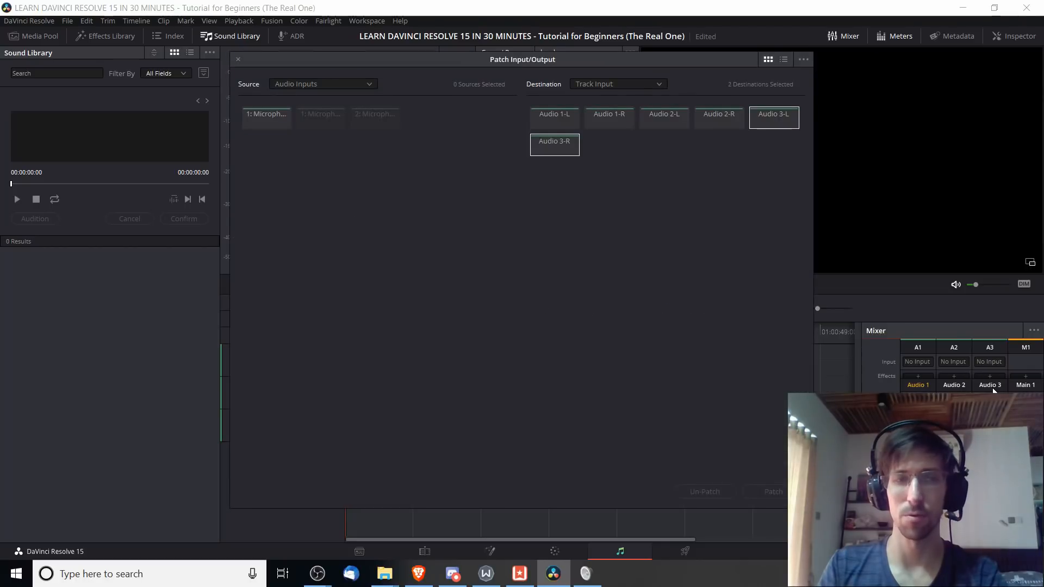
pyautogui.click(283, 116)
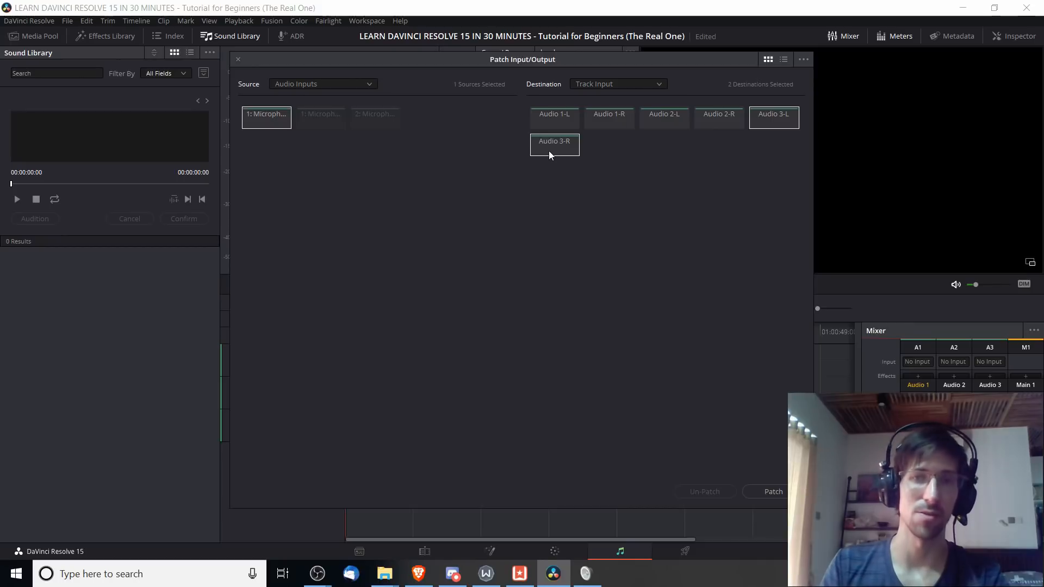
pyautogui.click(773, 492)
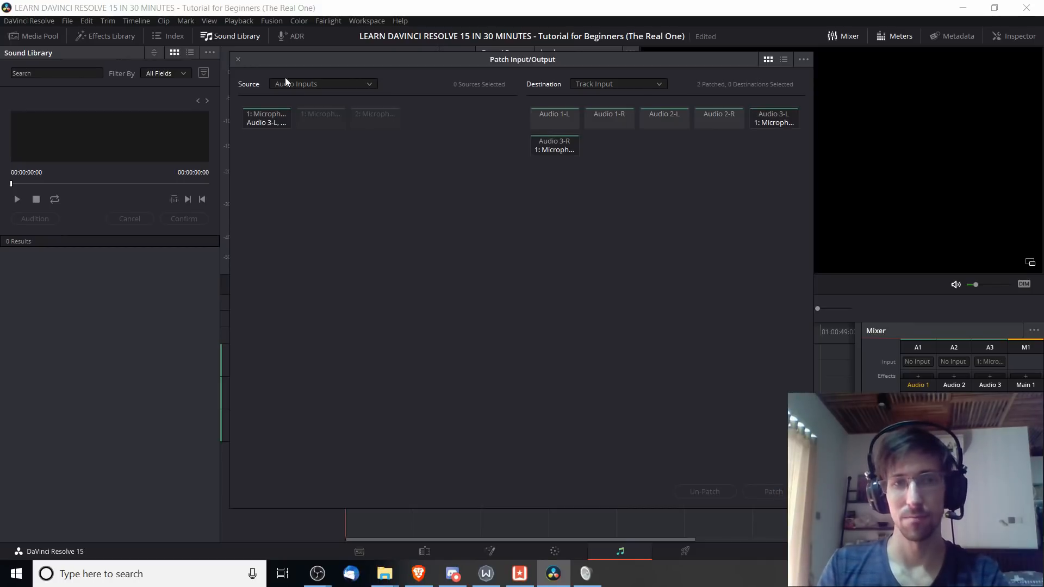
pyautogui.click(238, 60)
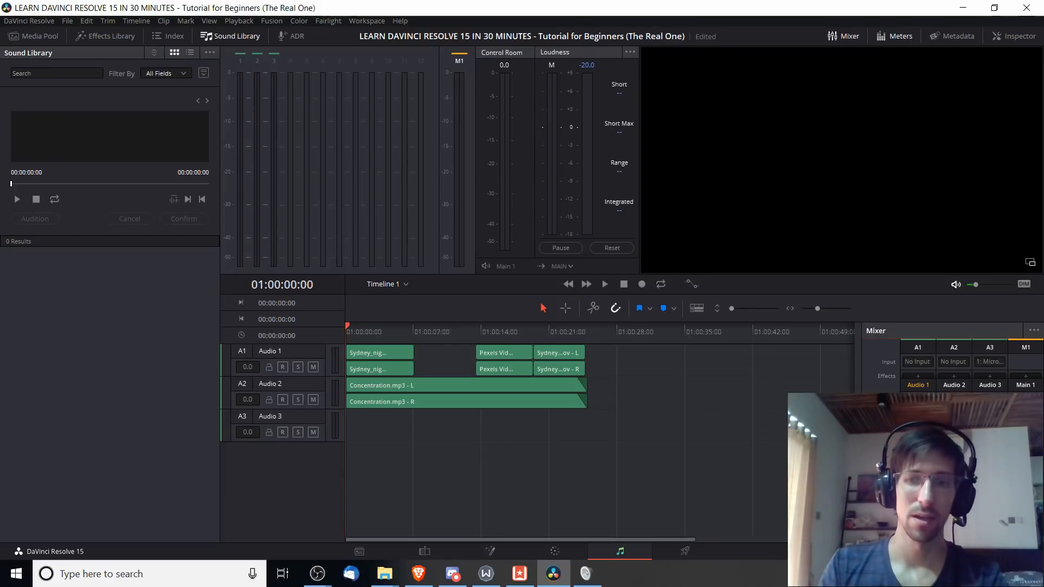
# Arm the Audio 3 track for recording and mute the monitor output.
pyautogui.click(283, 432)
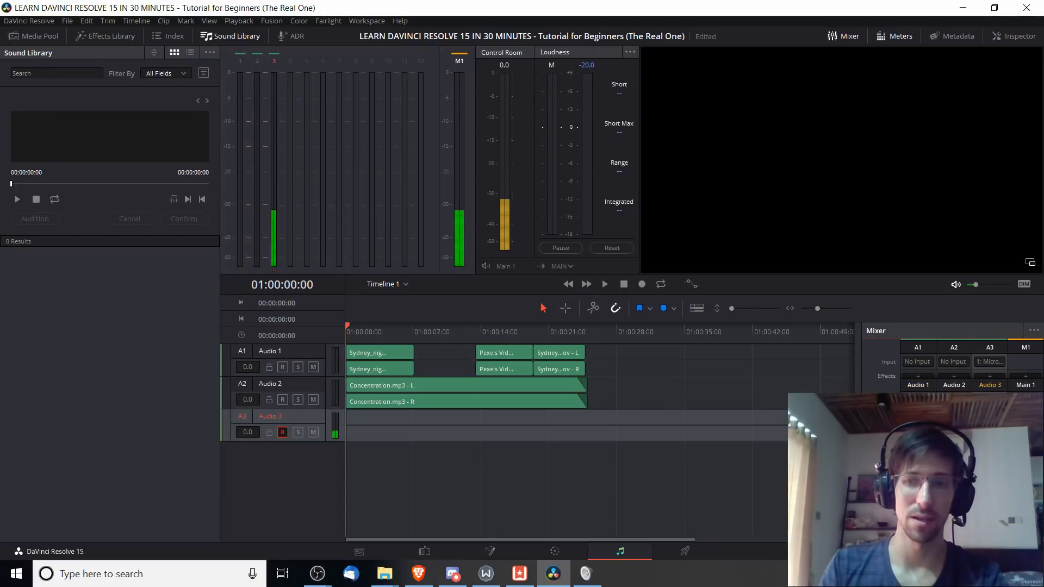
pyautogui.click(955, 285)
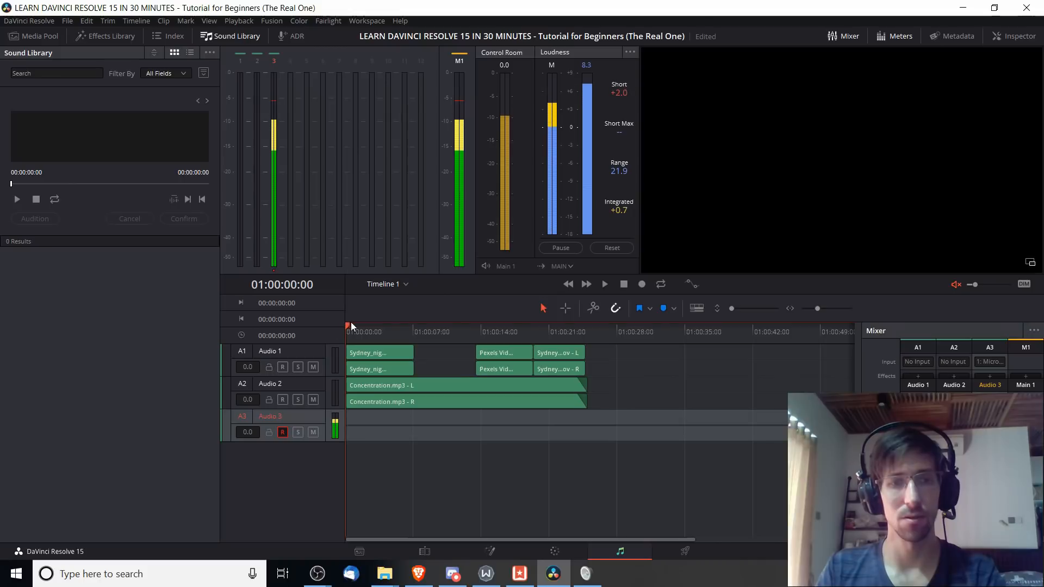
# Record a first voice-over take on Audio 3 from the timeline's start and delete the captured clip.
pyautogui.moveTo(370, 328); pyautogui.dragTo(346, 329)
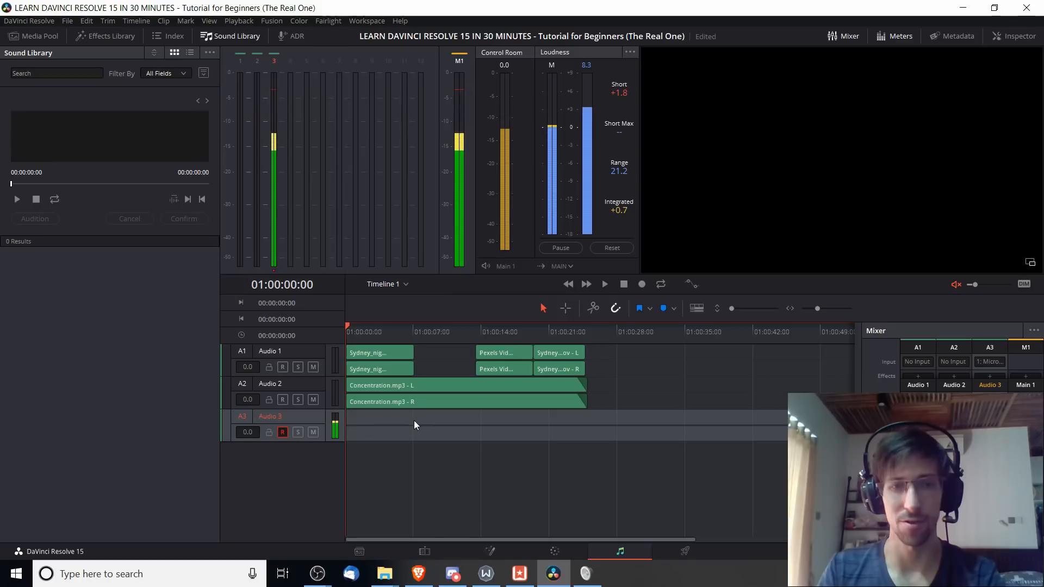
pyautogui.click(643, 284)
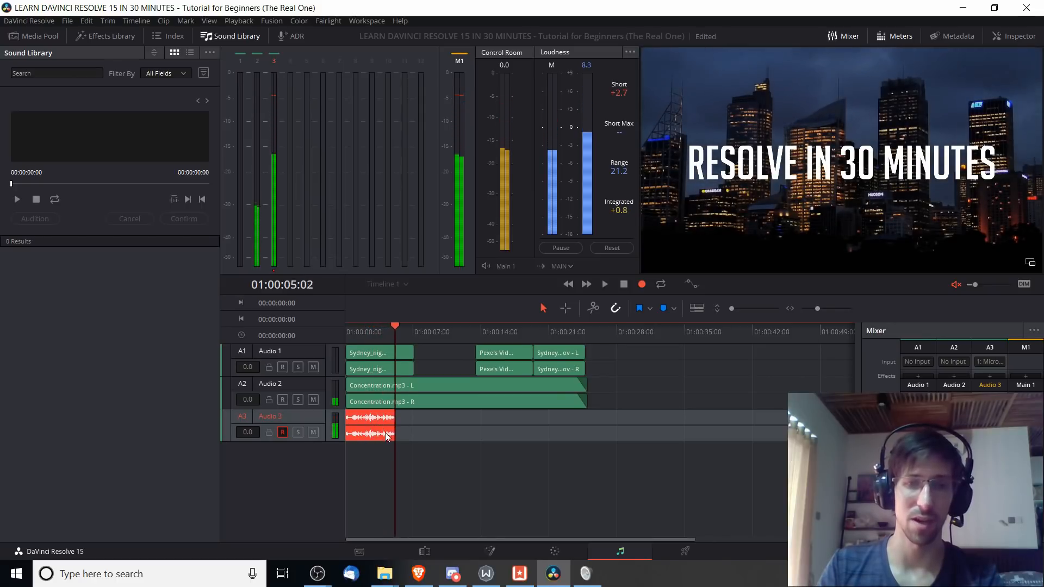
pyautogui.click(394, 332)
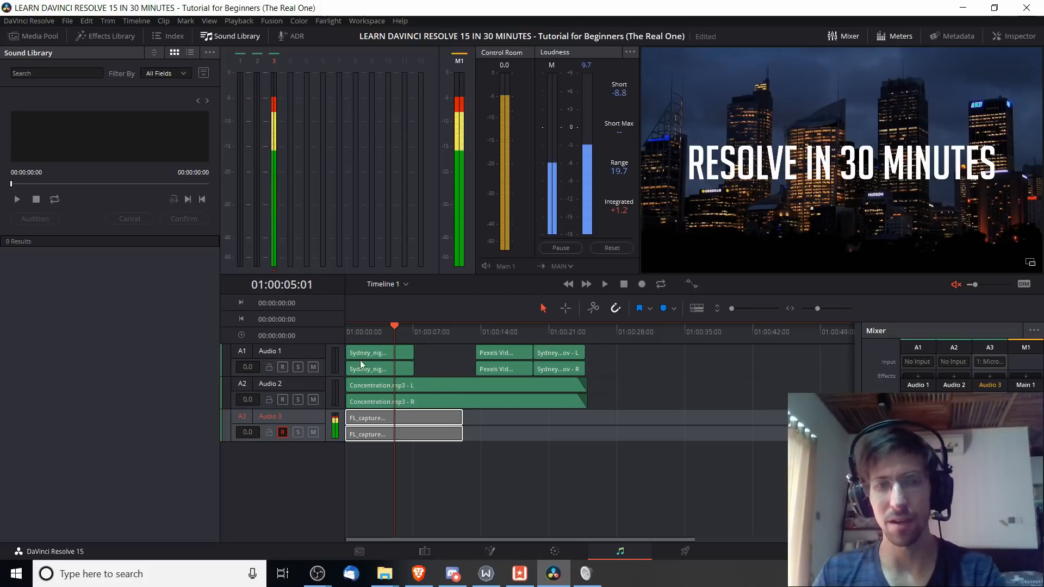
pyautogui.click(435, 420)
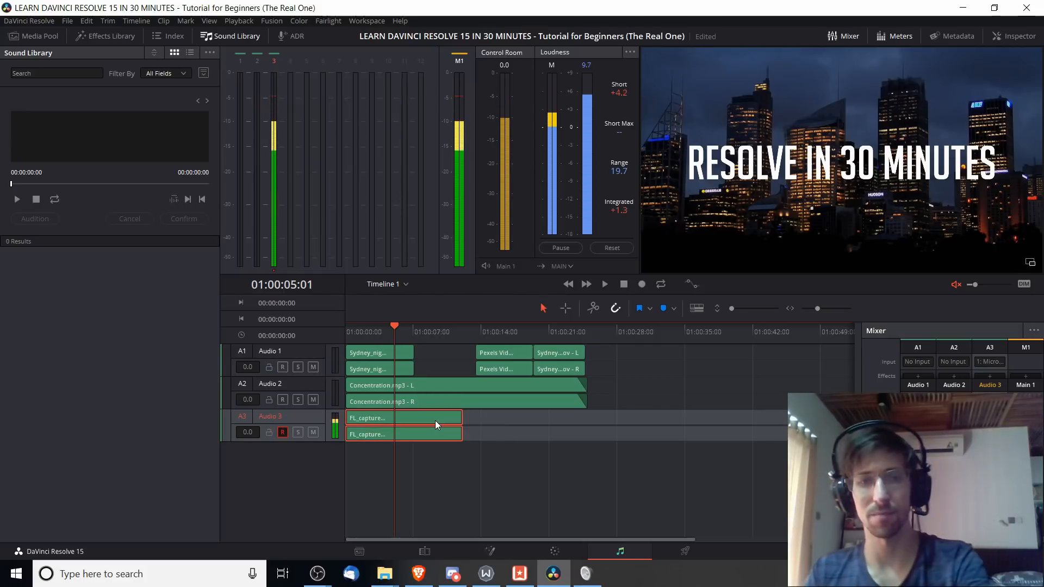
pyautogui.press('Delete')
# Record a new voice-over take on Audio 3 starting at about 01:00:01:00.
pyautogui.moveTo(371, 327); pyautogui.dragTo(355, 338)
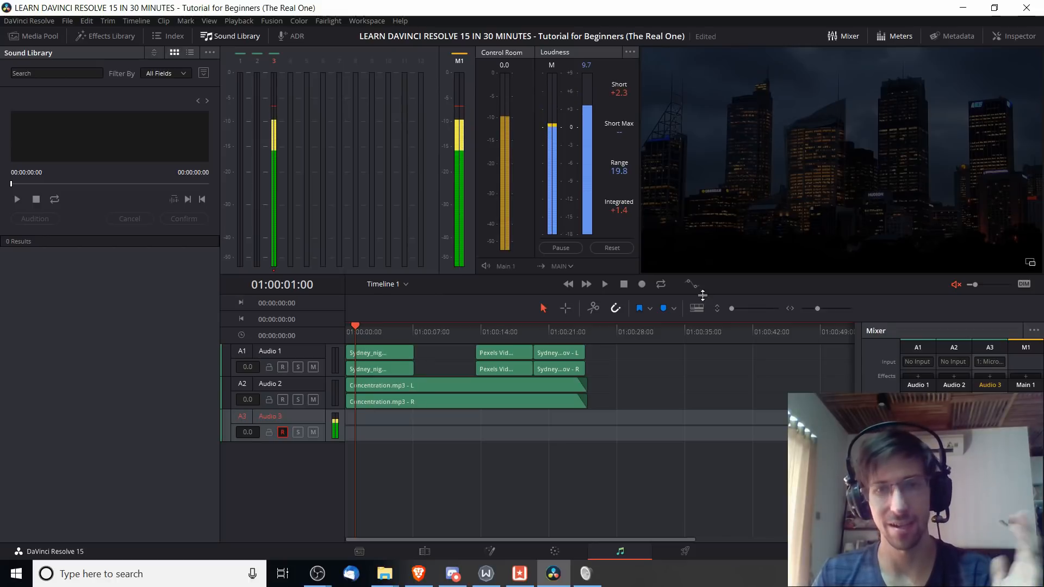
pyautogui.click(644, 285)
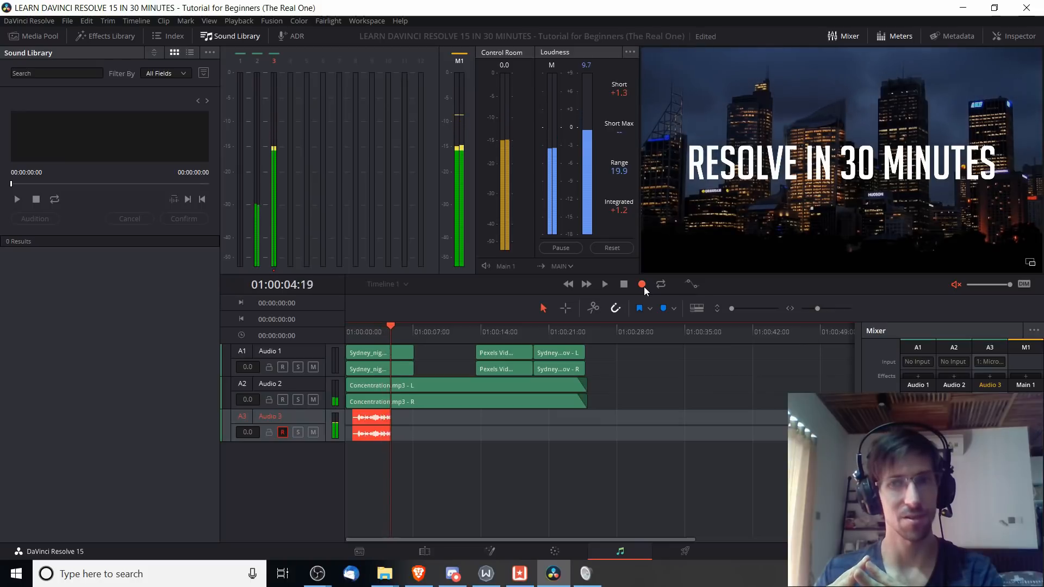
pyautogui.click(644, 286)
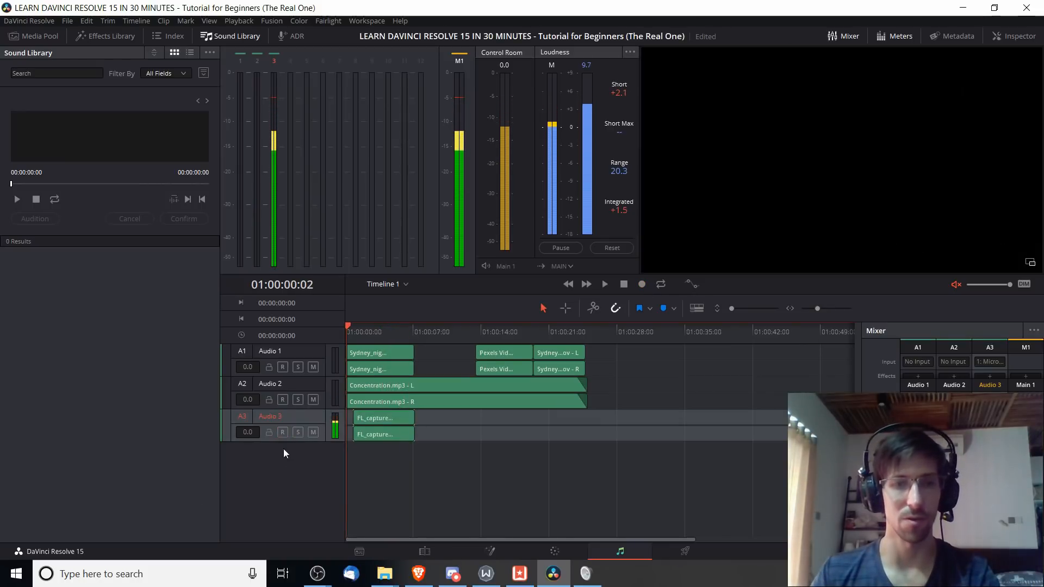
# Disarm Audio 3 and play back the recorded voice-over from 01:00:00:02 with the monitor output unmuted.
pyautogui.click(284, 434)
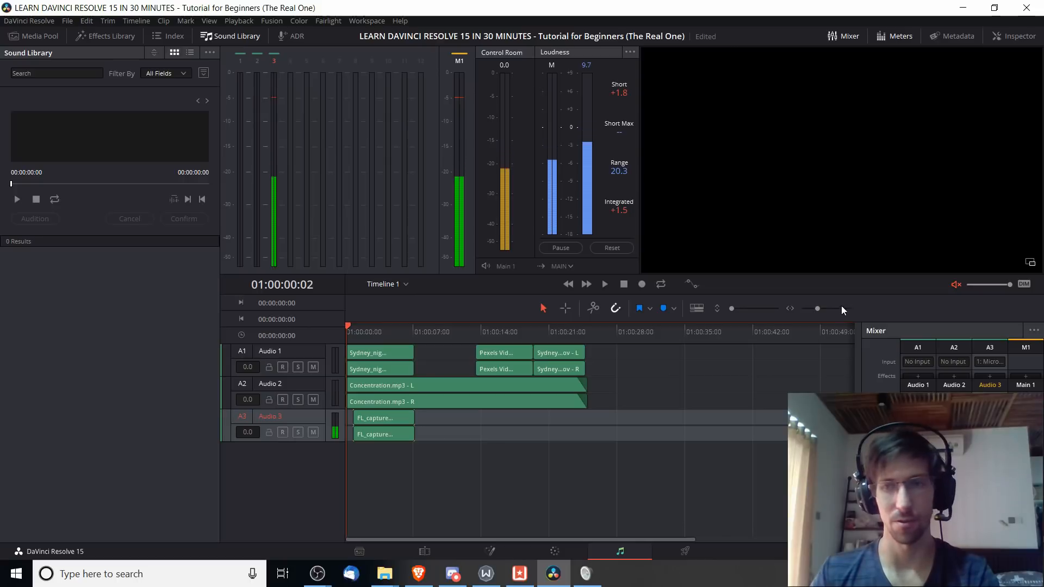
pyautogui.click(955, 284)
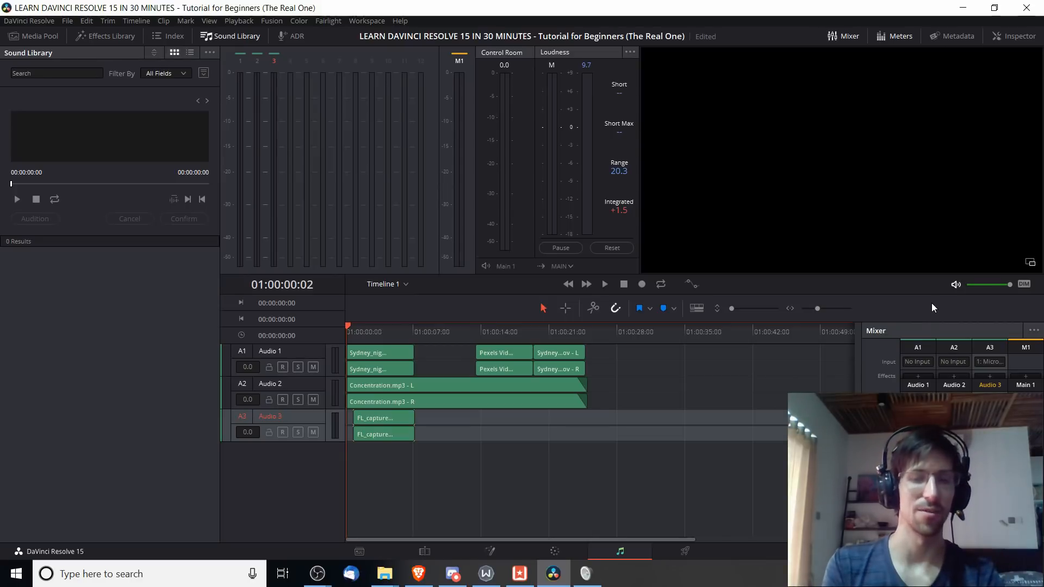
pyautogui.press('space')
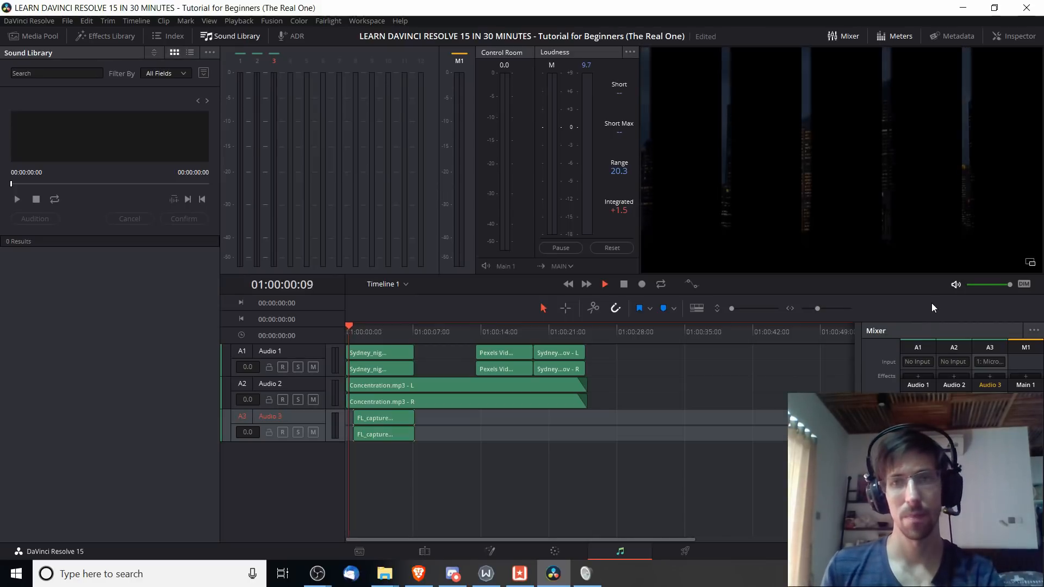
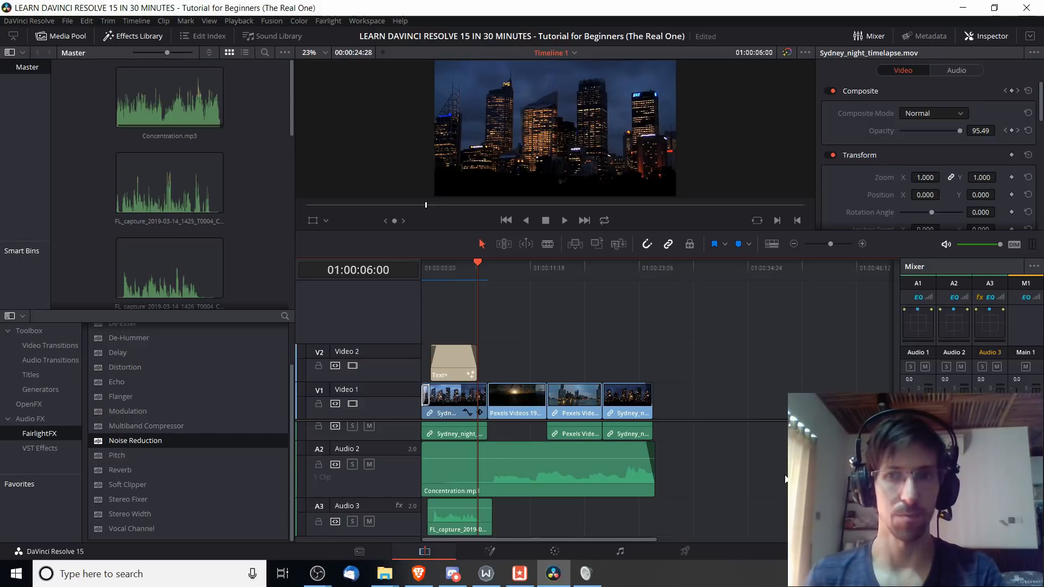
# On the Deliver page, set the render range of Timeline 1 to In/Out Range.
pyautogui.click(689, 550)
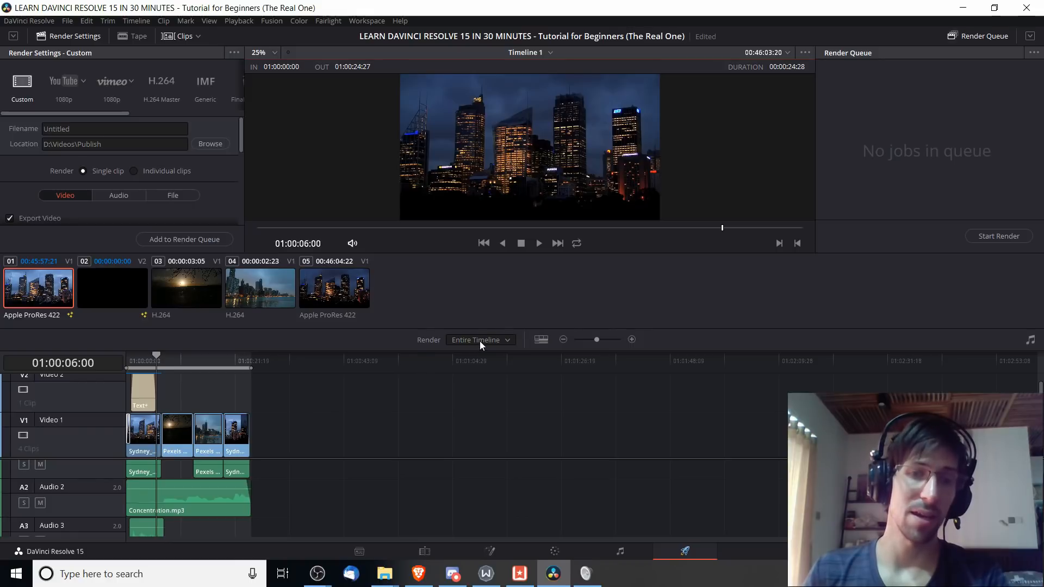
pyautogui.click(456, 344)
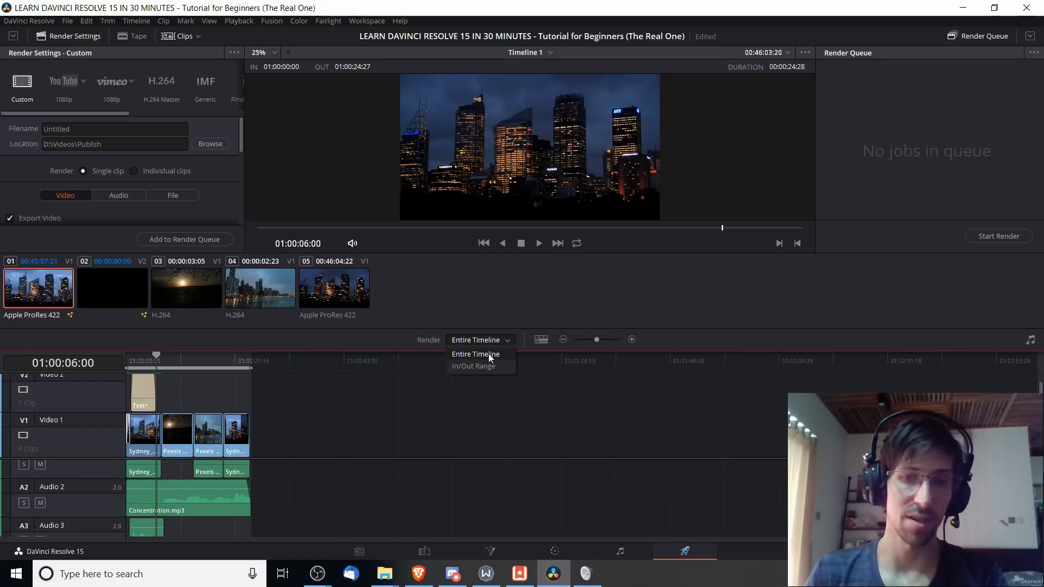
pyautogui.click(489, 353)
pyautogui.click(489, 343)
pyautogui.click(490, 367)
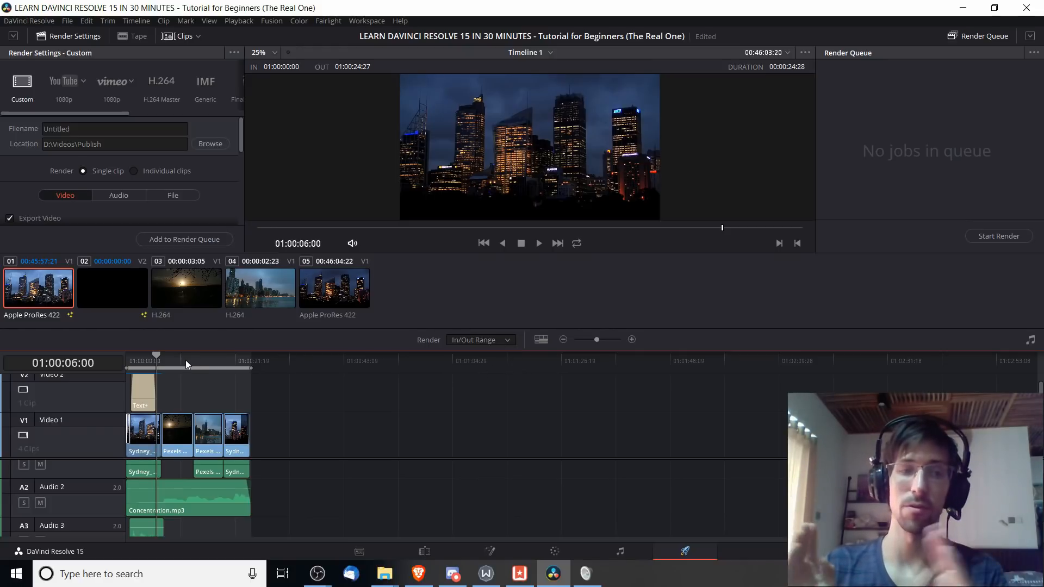
# Mark the render range with an in point at 01:00:07:18 and an out point at 01:00:21:10.
pyautogui.click(165, 362)
pyautogui.press('i')
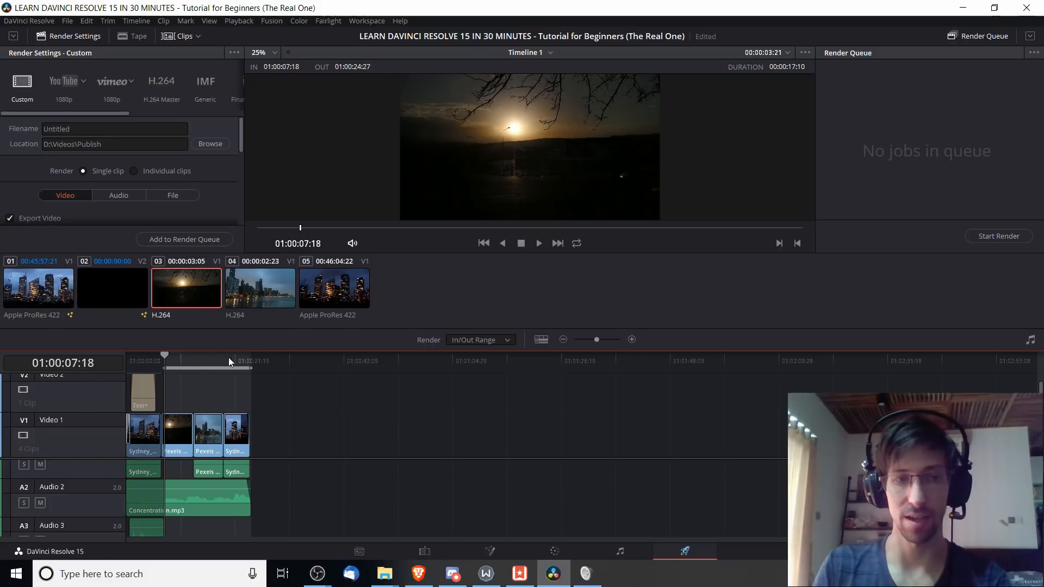
pyautogui.click(234, 358)
pyautogui.press('o')
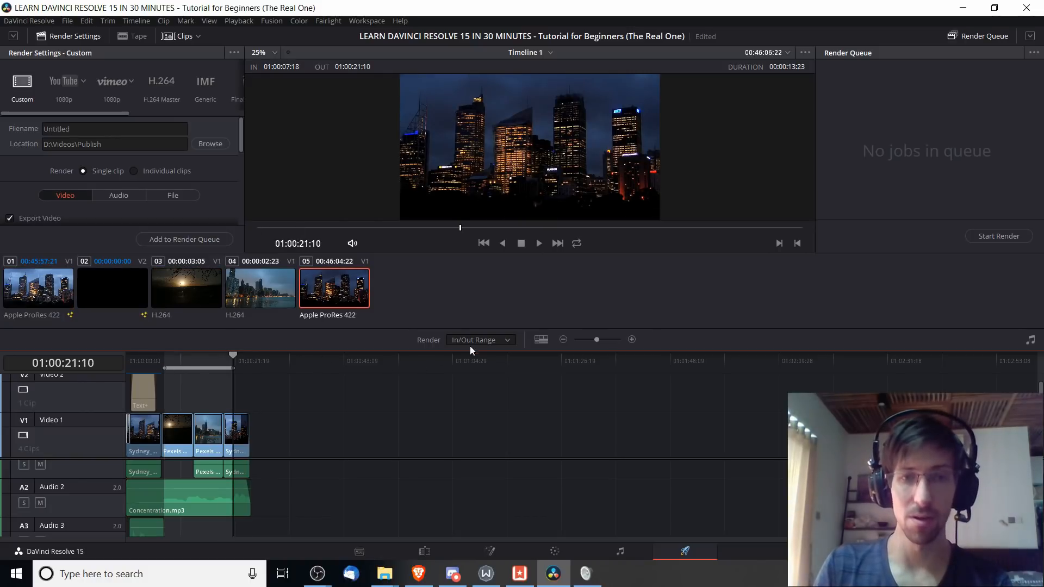
# Set the render range to Entire Timeline and apply the YouTube 1080p render preset.
pyautogui.click(455, 343)
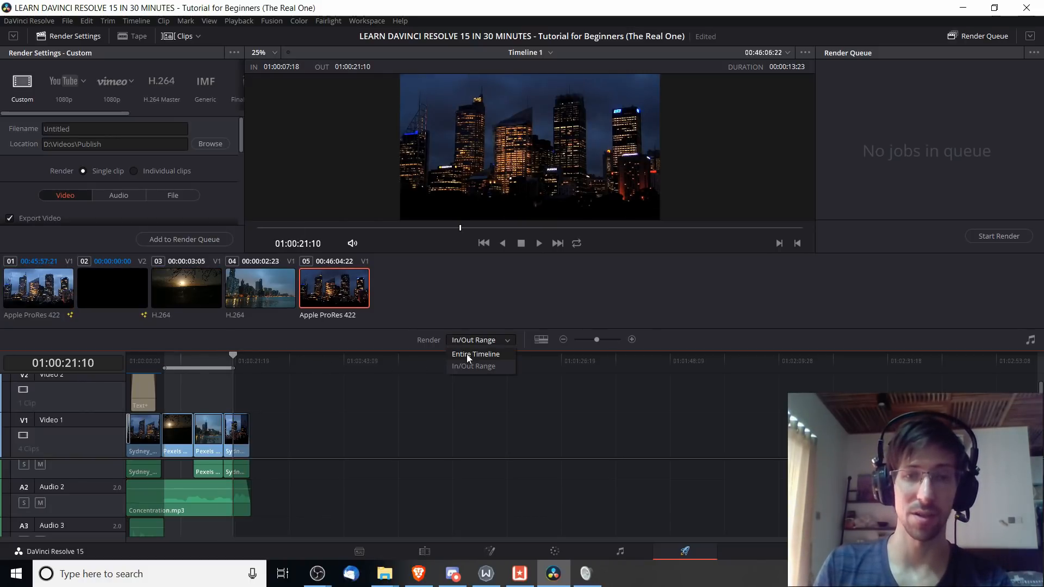
pyautogui.click(466, 355)
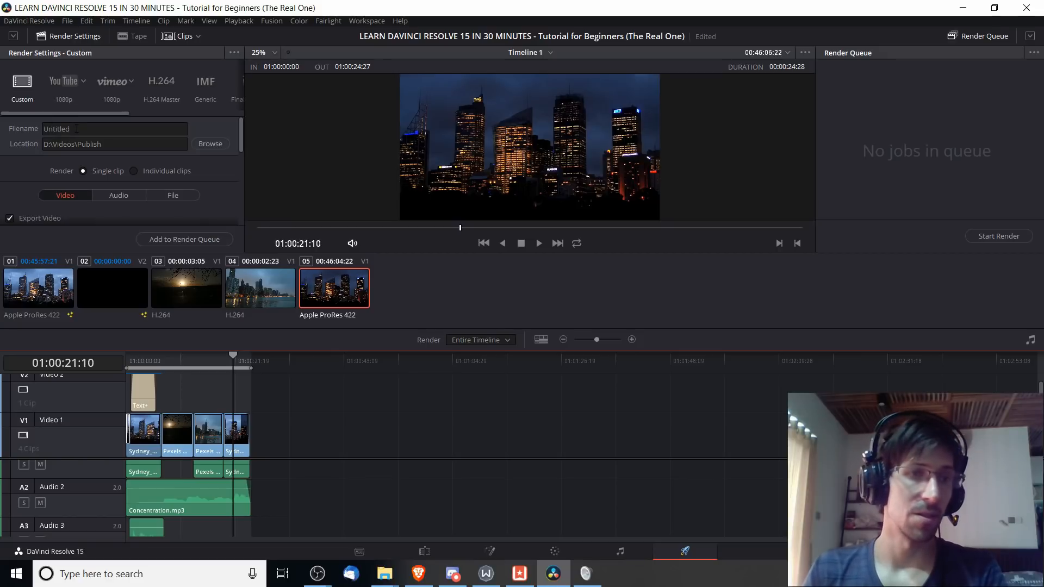
pyautogui.click(61, 102)
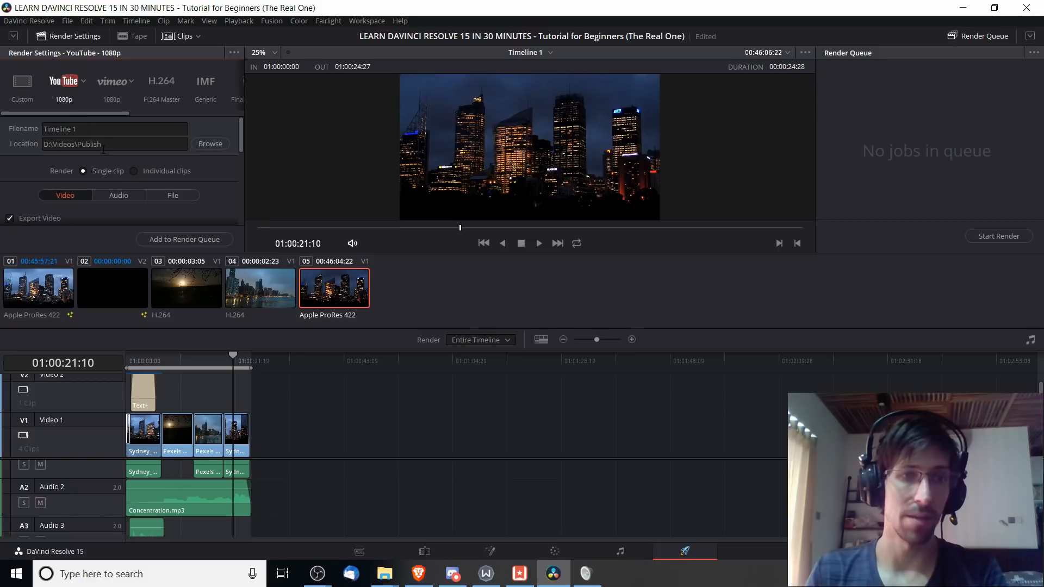
# Review the available video export formats and codecs, keeping QuickTime and H.264.
pyautogui.scroll(-3, 104, 153)
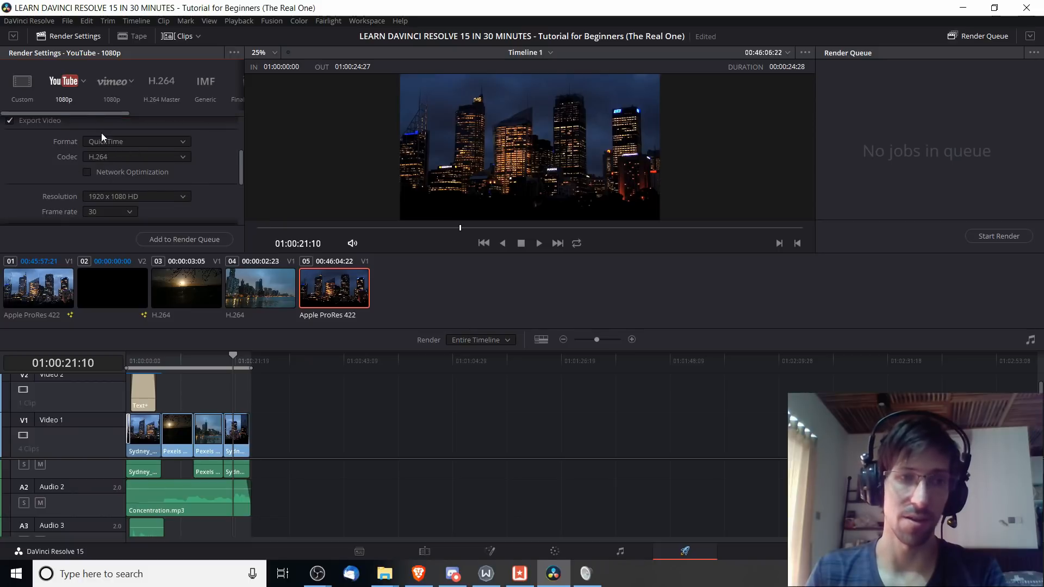
pyautogui.click(111, 143)
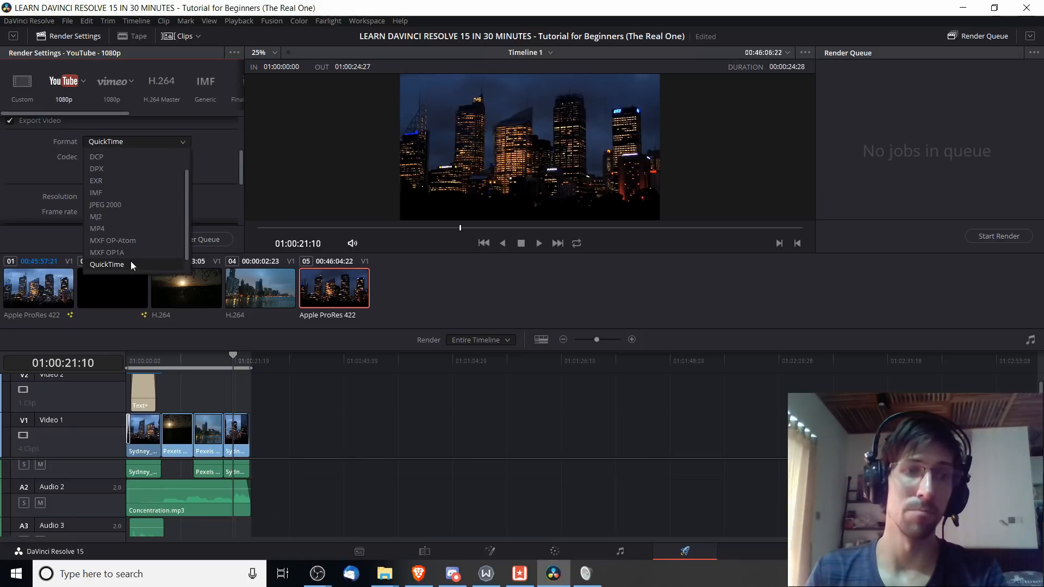
pyautogui.click(131, 264)
pyautogui.click(100, 159)
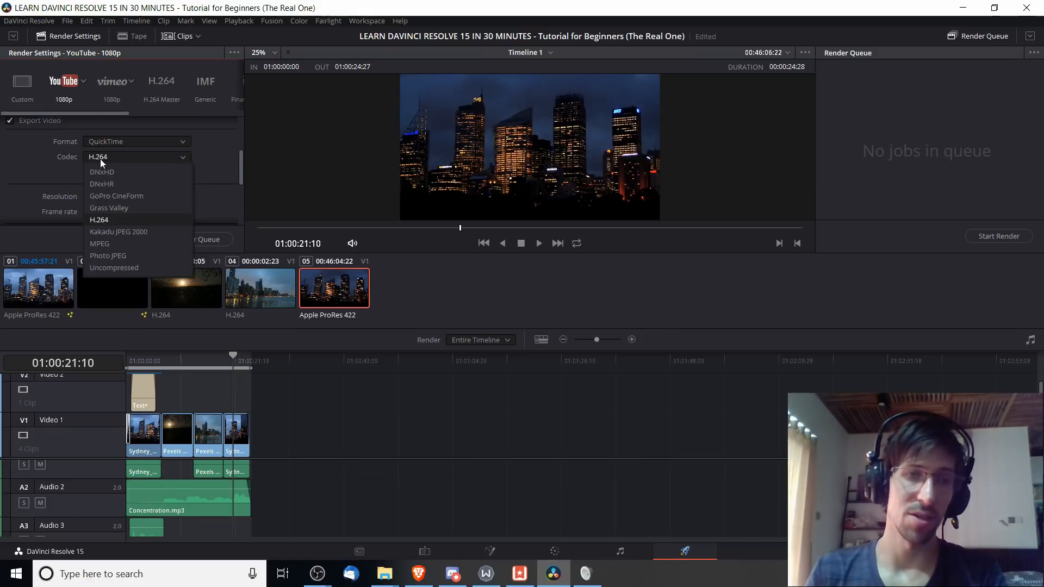
pyautogui.click(107, 155)
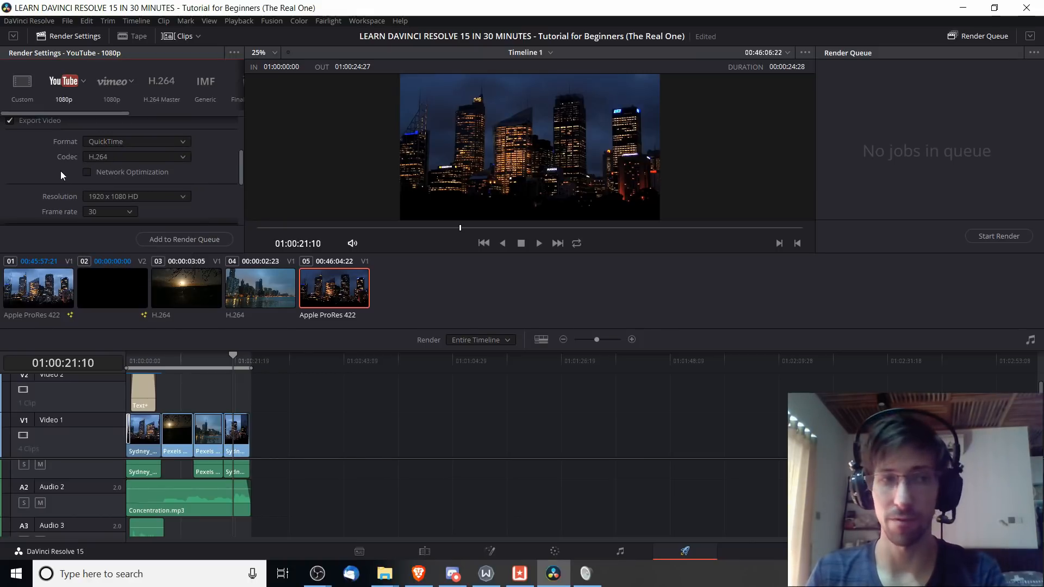
# Examine the frame rate and resolution choices and the resolution variants of the YouTube preset.
pyautogui.scroll(-1, 152, 179)
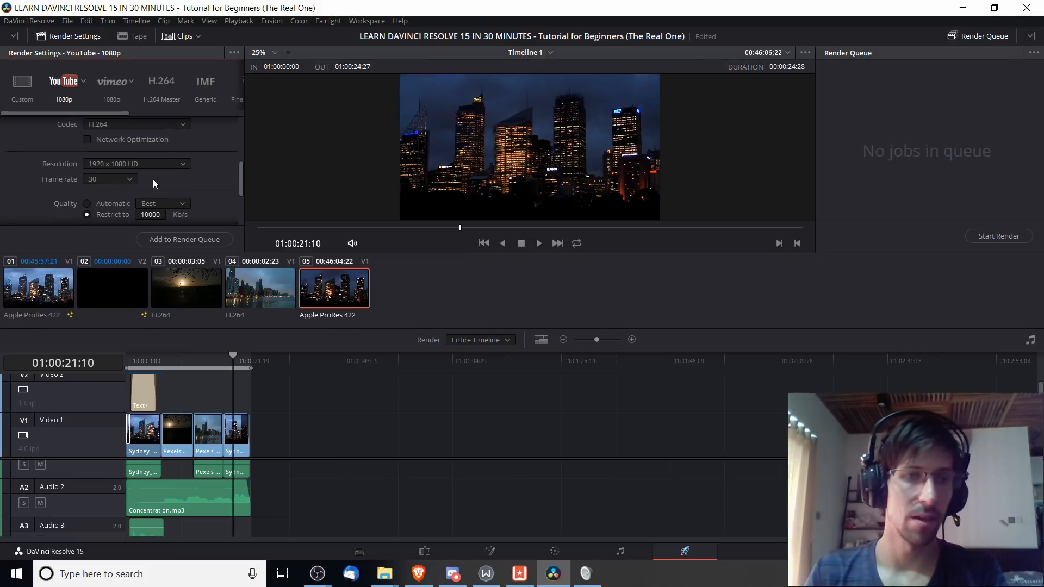
pyautogui.click(98, 181)
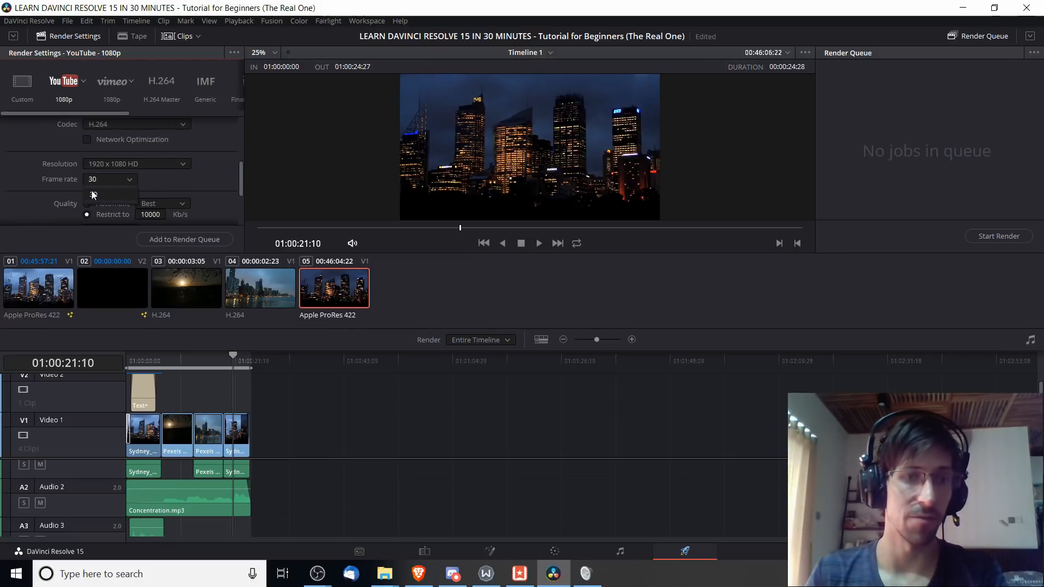
pyautogui.click(132, 166)
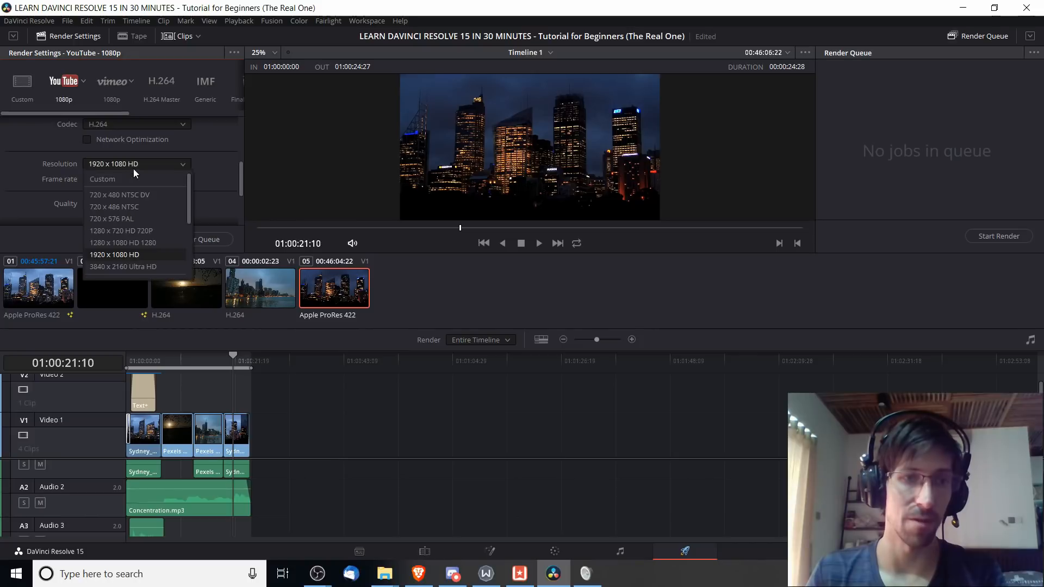
pyautogui.click(99, 169)
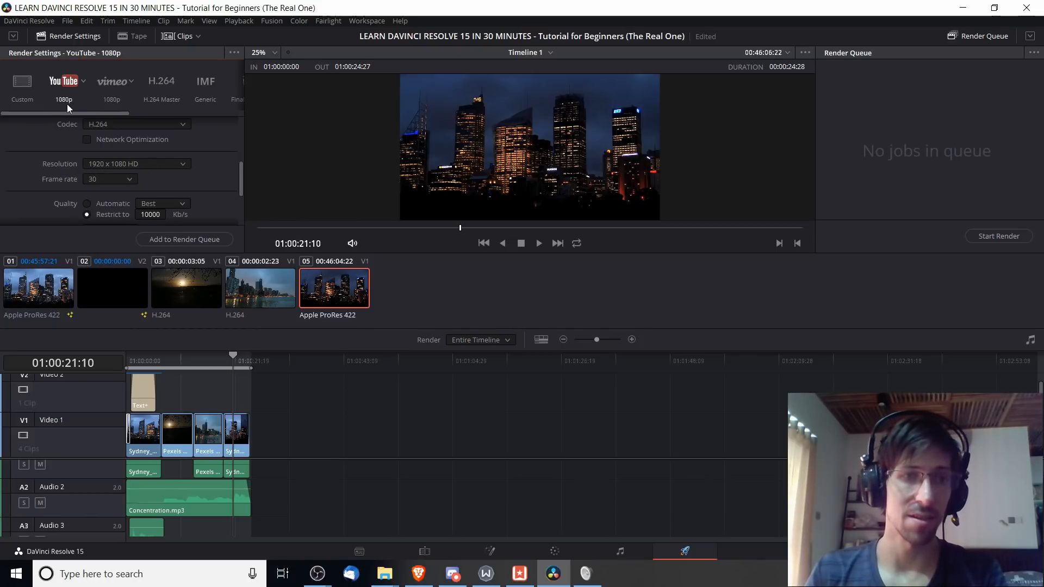
pyautogui.click(85, 81)
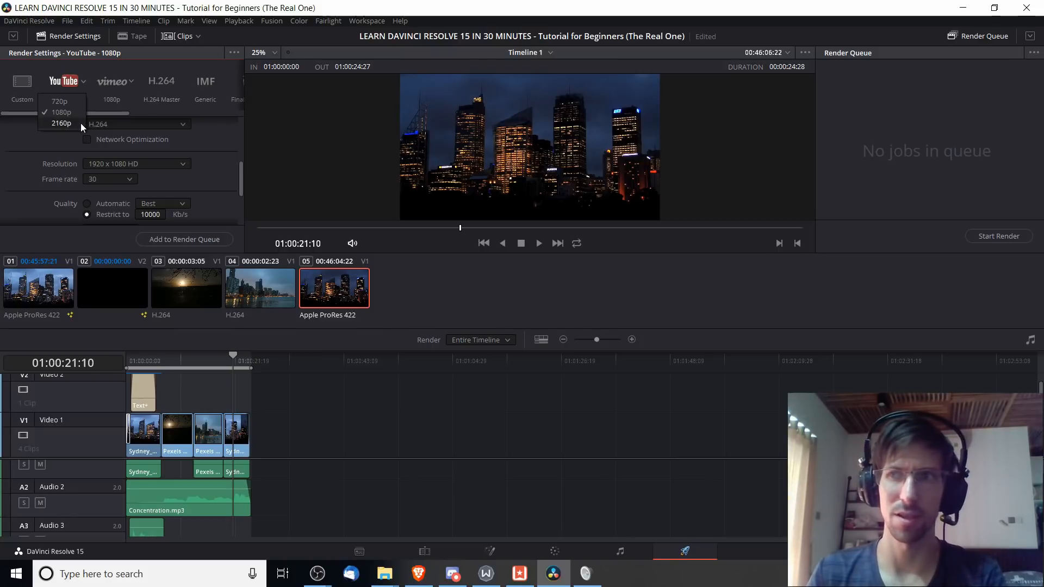
pyautogui.click(85, 84)
# Set the video quality's bitrate restriction to 10000 Kb/s.
pyautogui.scroll(-1, 84, 167)
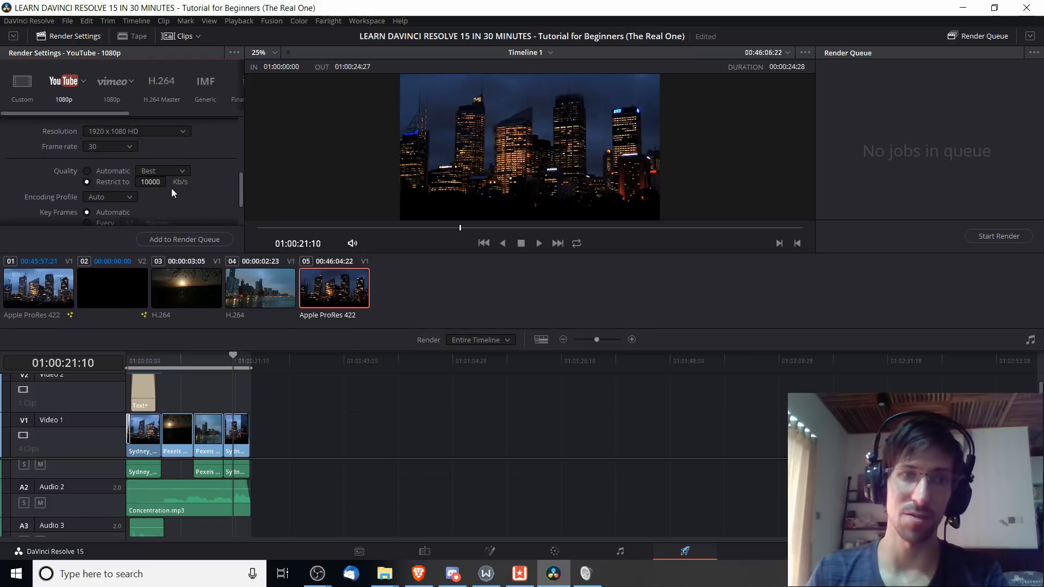
pyautogui.moveTo(151, 182); pyautogui.dragTo(148, 183)
pyautogui.doubleClick(147, 182)
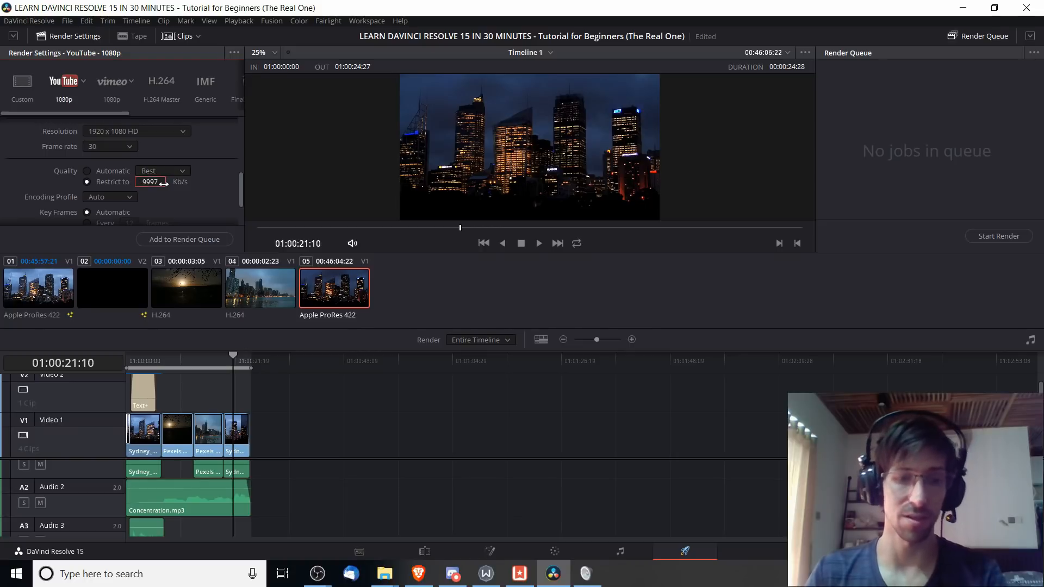
pyautogui.write('10000')
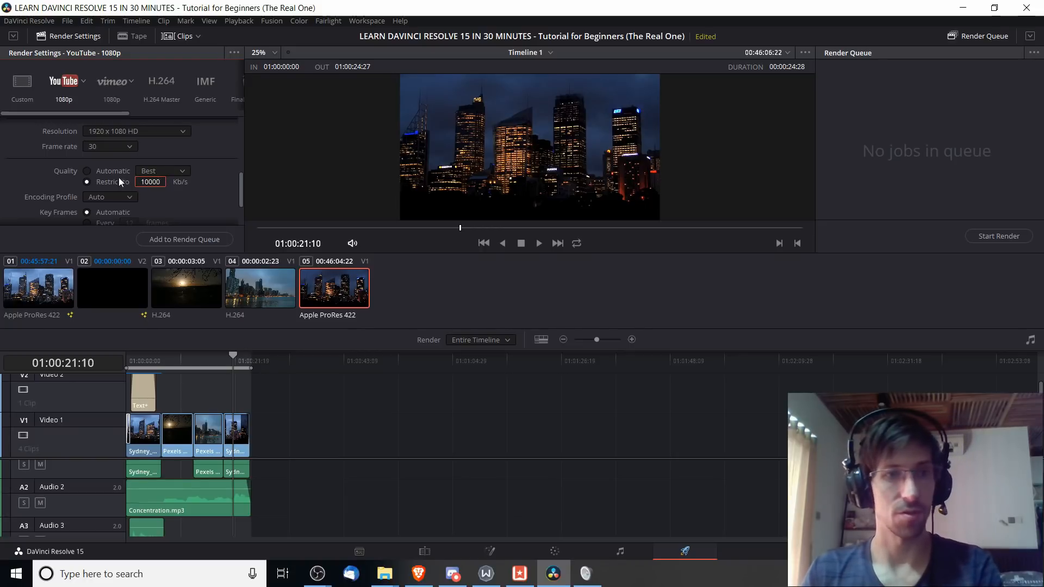
# Try the Automatic video quality setting, view its quality levels, and return to the restricted bitrate.
pyautogui.click(116, 171)
pyautogui.click(139, 171)
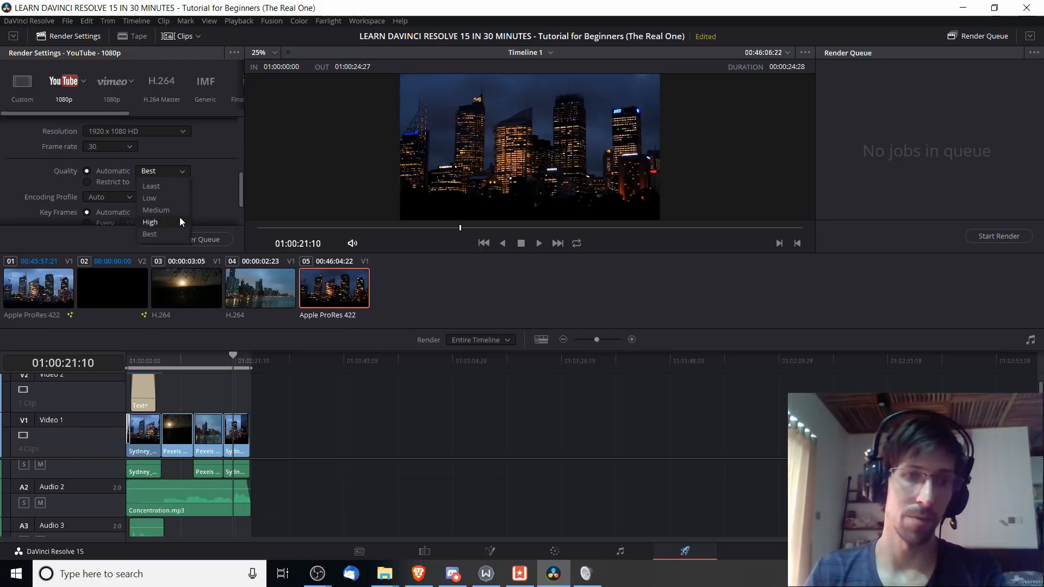
pyautogui.click(183, 169)
pyautogui.click(126, 182)
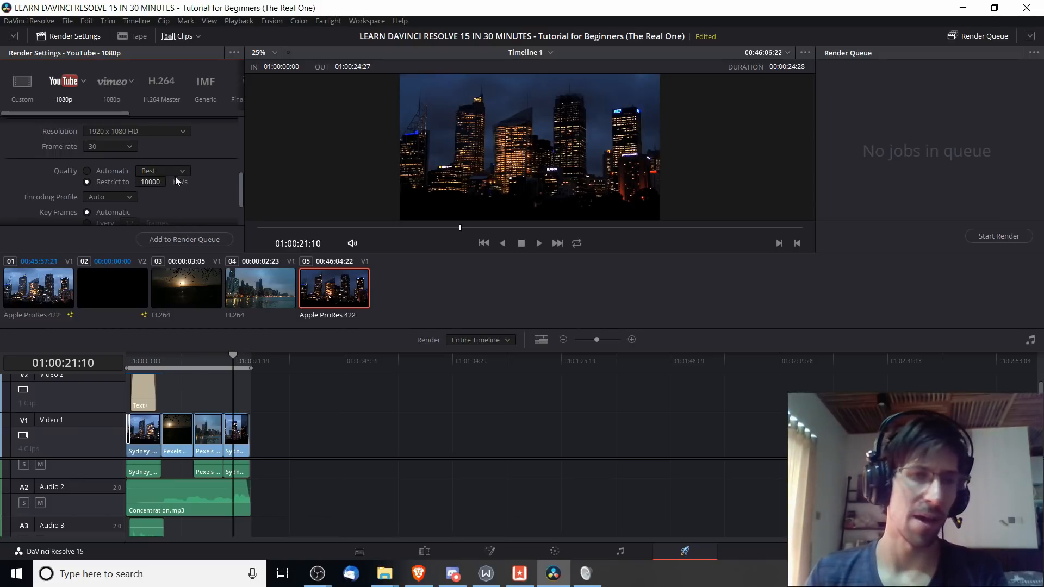
# Set the video export format to MP4 and review the list of formats again.
pyautogui.scroll(5, 201, 214)
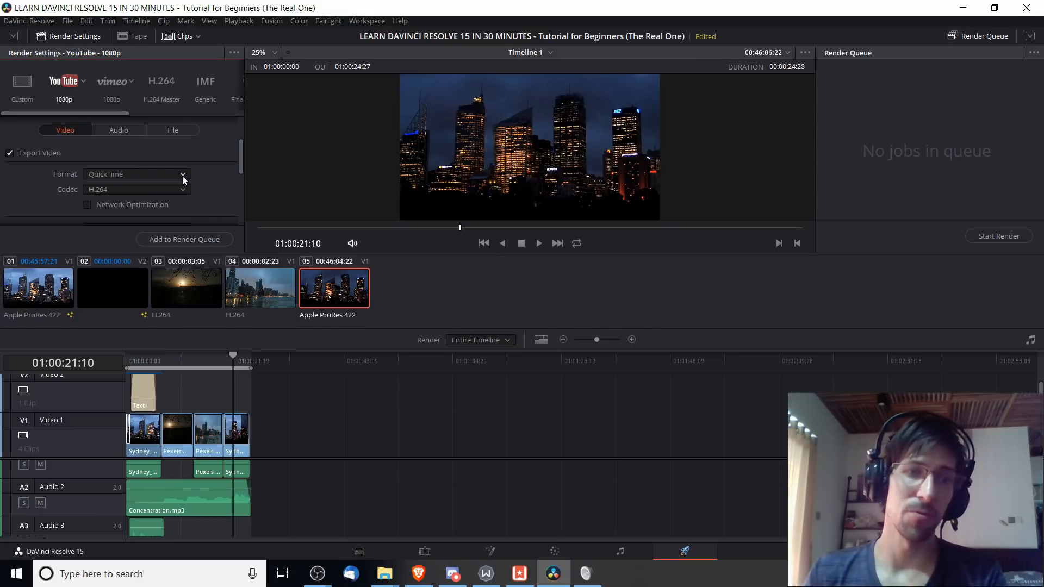
pyautogui.click(183, 179)
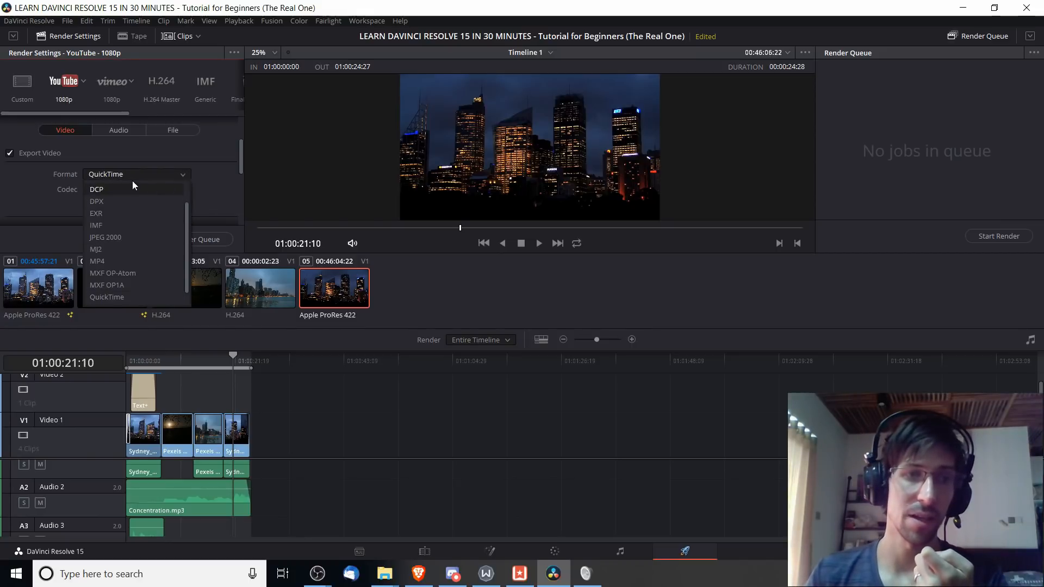
pyautogui.click(125, 256)
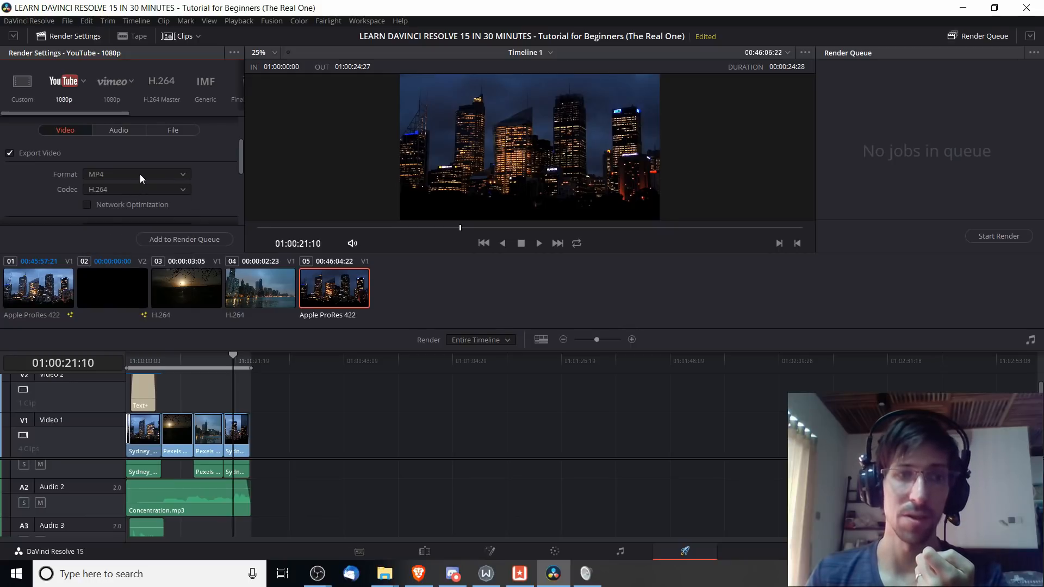
pyautogui.scroll(1, 142, 174)
pyautogui.click(183, 185)
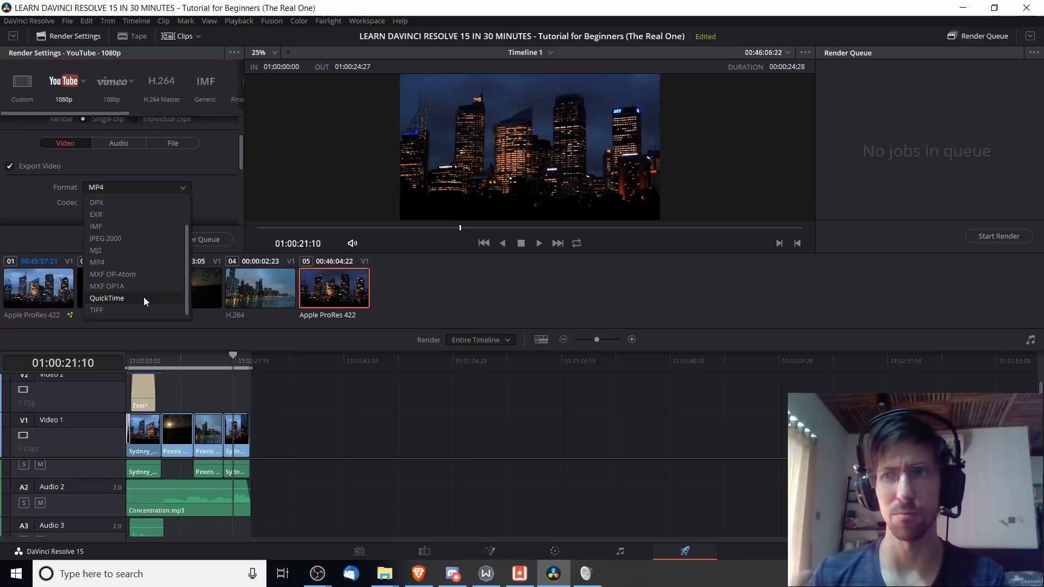
pyautogui.click(209, 194)
# Examine the audio export settings, including the codec and data rate.
pyautogui.scroll(1, 209, 192)
pyautogui.click(133, 163)
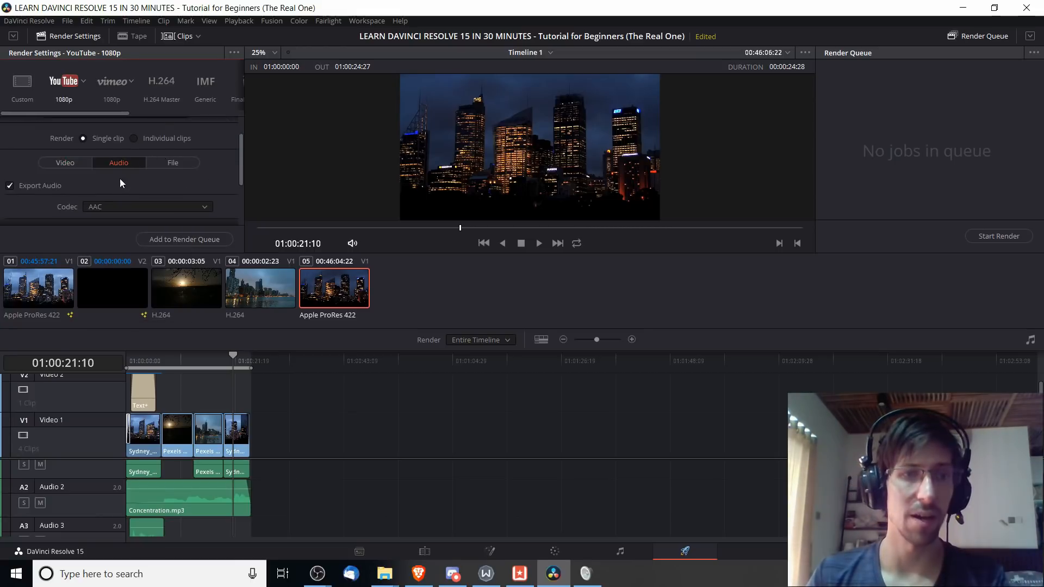
pyautogui.scroll(-1, 82, 174)
pyautogui.scroll(-1, 81, 180)
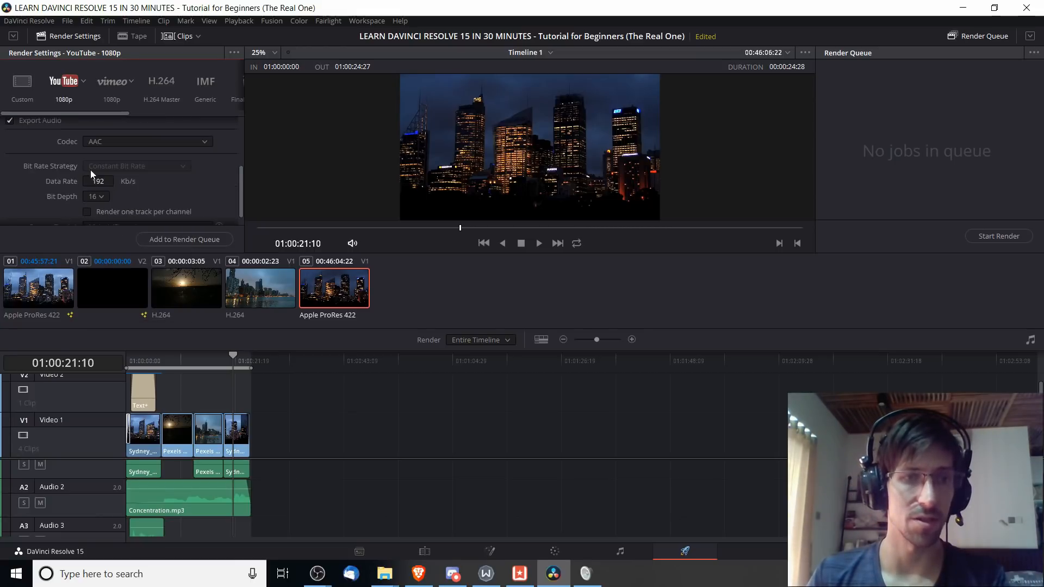
pyautogui.click(109, 142)
pyautogui.click(109, 142)
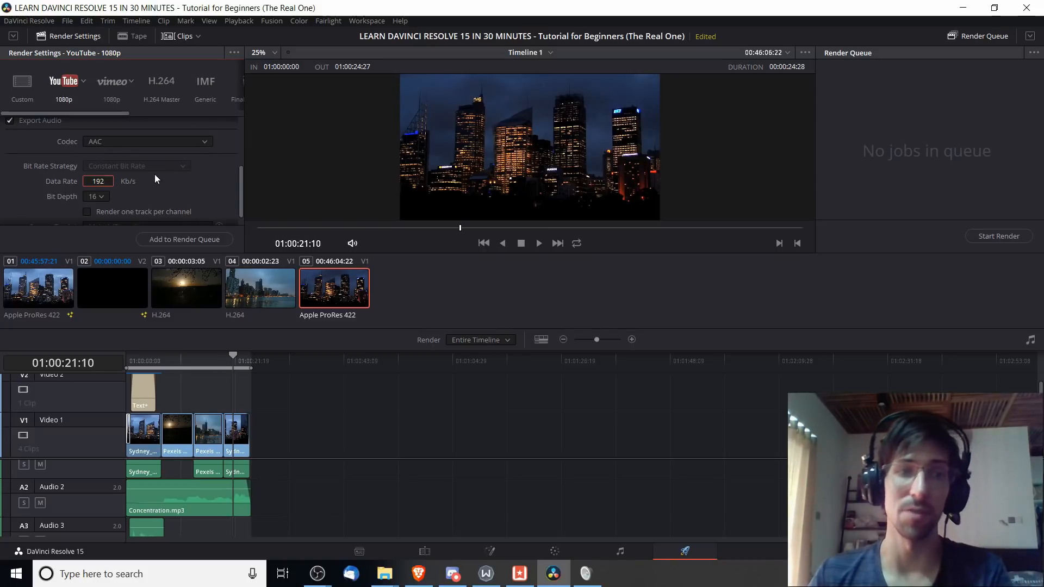
pyautogui.scroll(1, 126, 207)
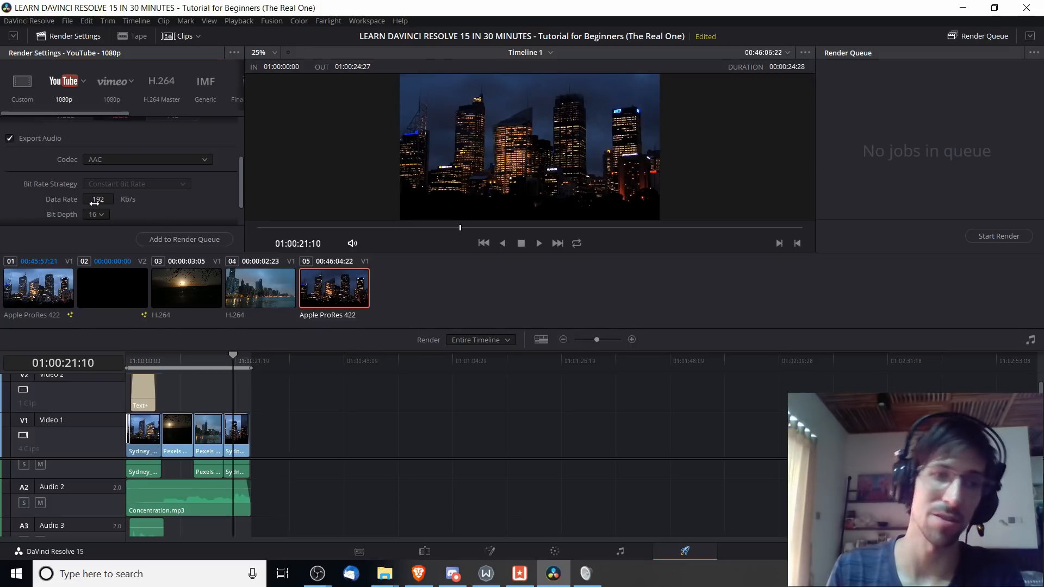
# Show the file export settings and select the text of the custom file name.
pyautogui.scroll(3, 160, 197)
pyautogui.click(165, 182)
pyautogui.scroll(-1, 170, 198)
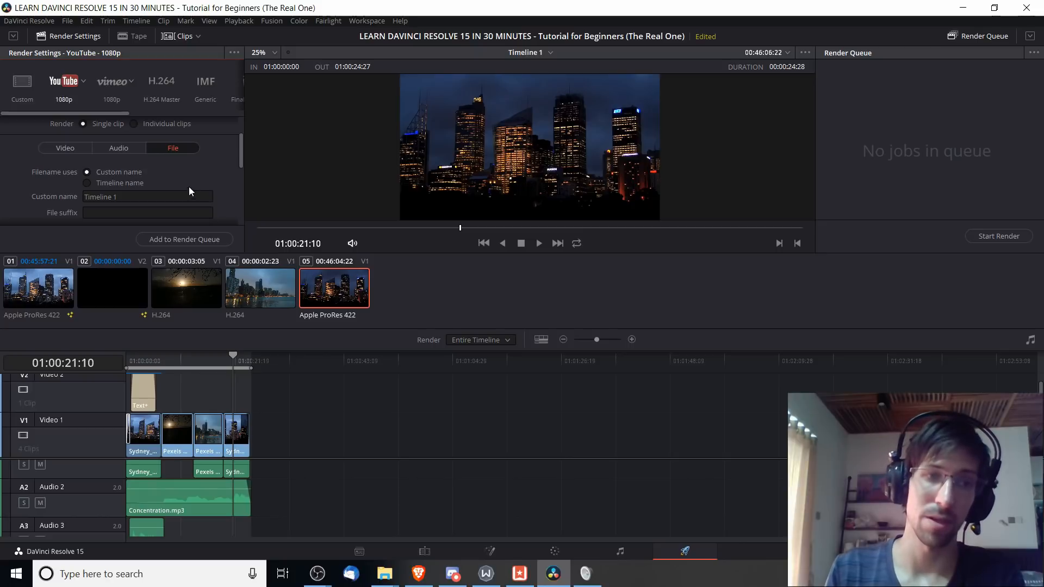
pyautogui.click(188, 193)
pyautogui.scroll(1, 197, 172)
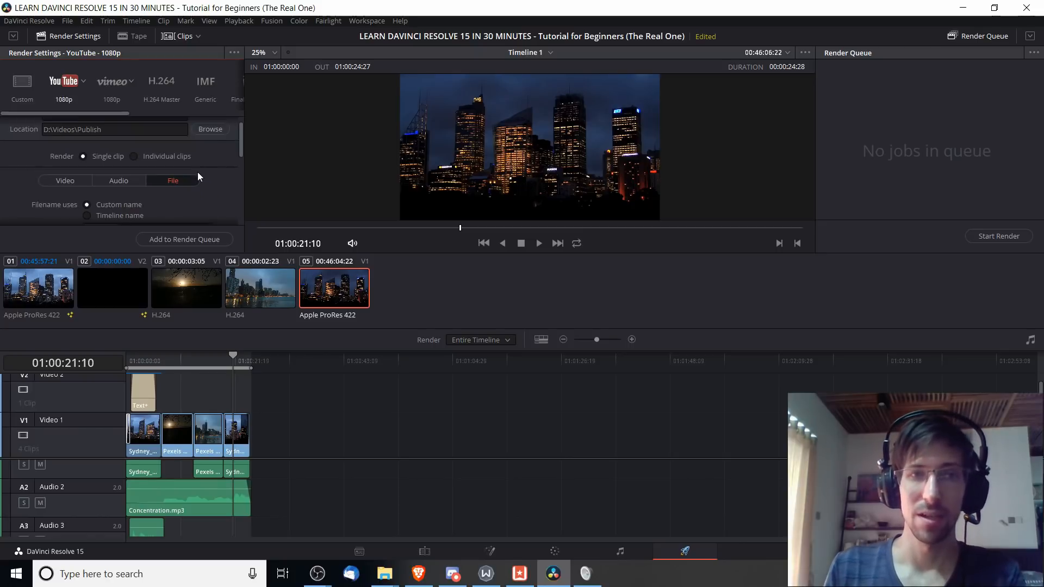
pyautogui.scroll(-1, 197, 172)
pyautogui.click(129, 197)
pyautogui.moveTo(129, 197); pyautogui.dragTo(70, 201)
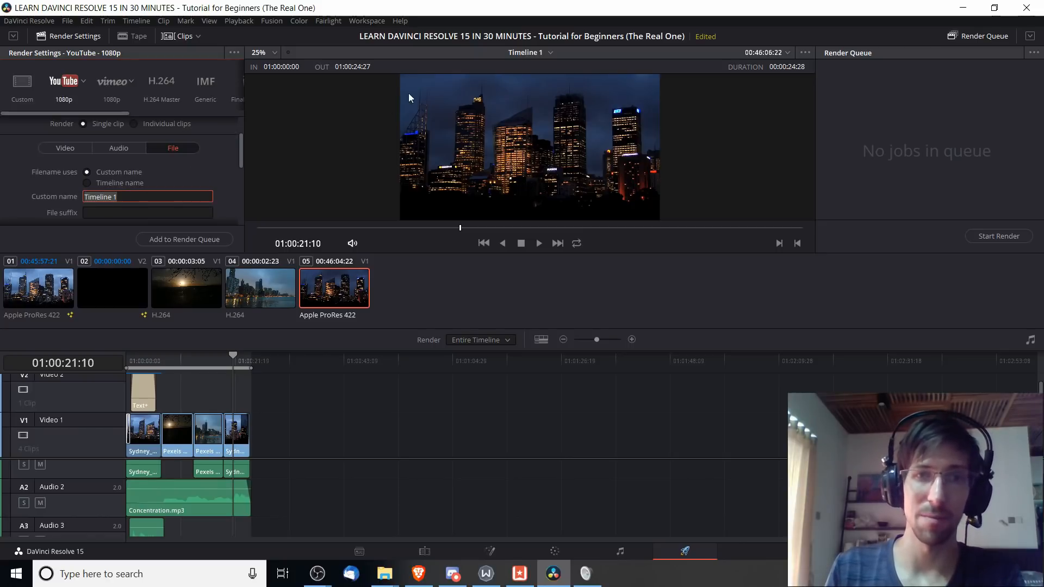
# Check which timelines are available for rendering and return to the custom file name.
pyautogui.click(549, 53)
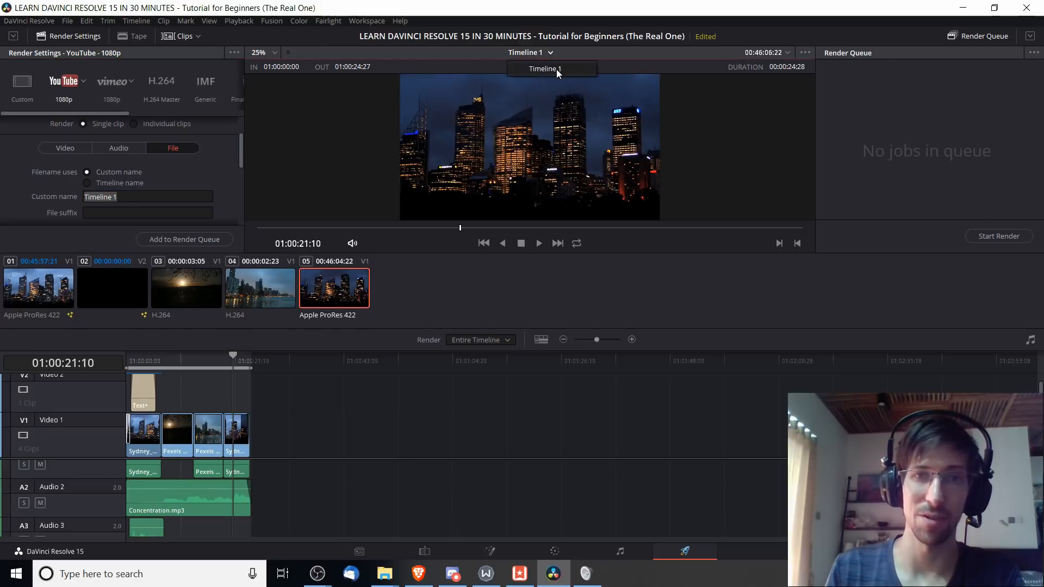
pyautogui.click(549, 54)
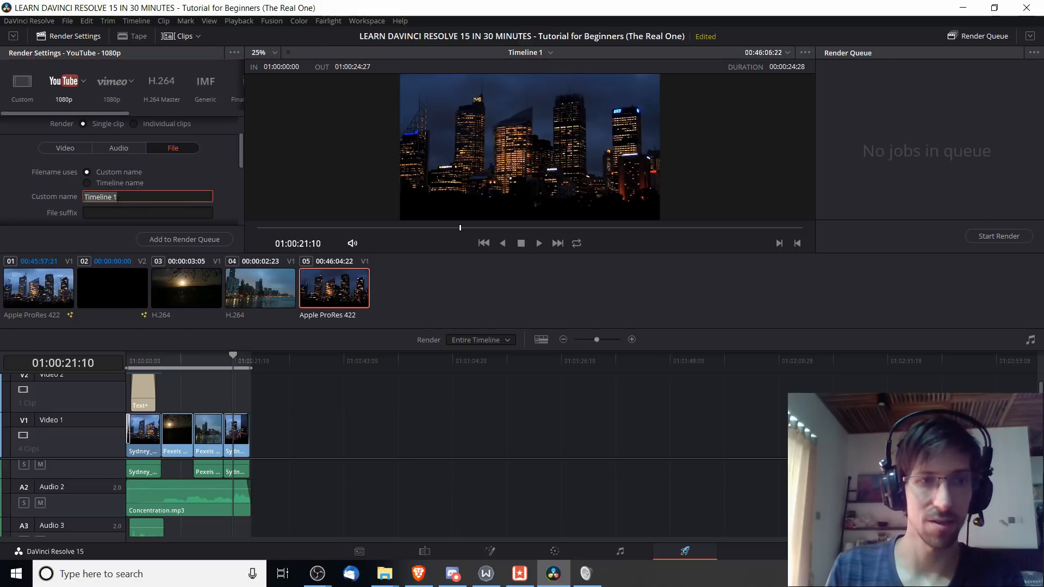
pyautogui.moveTo(121, 197); pyautogui.dragTo(1, 200)
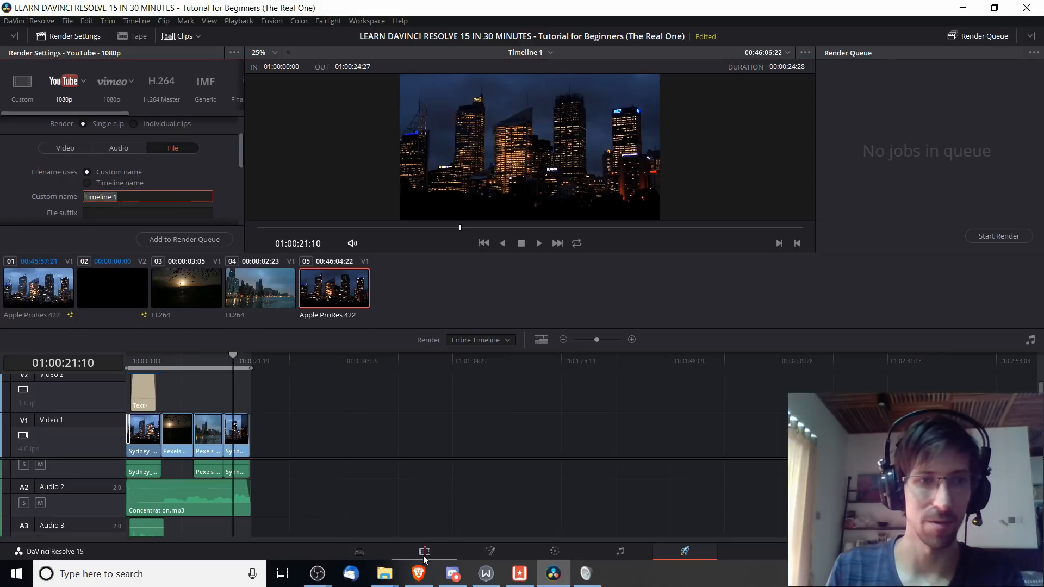
pyautogui.click(134, 196)
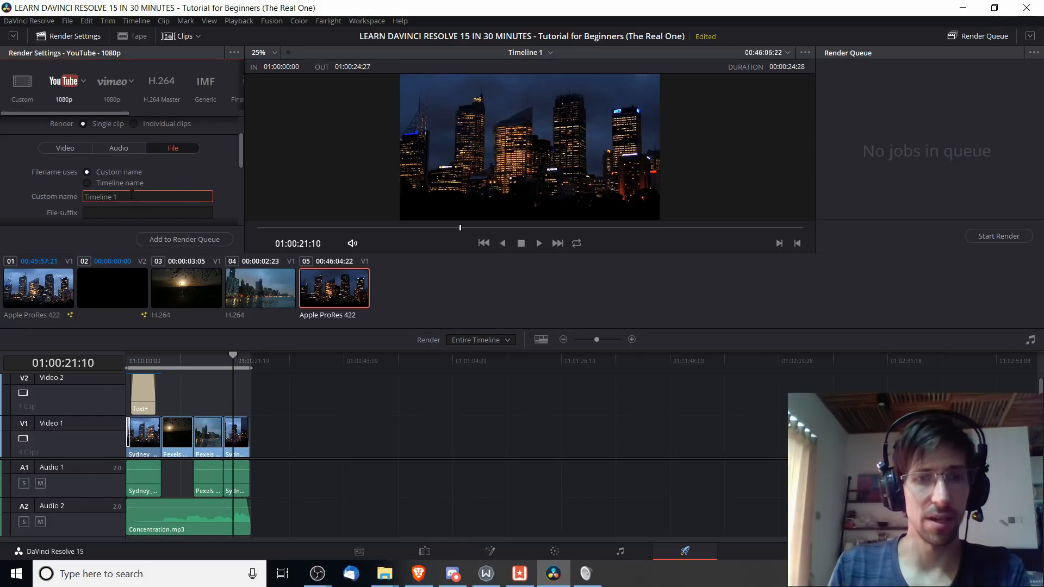
# Return to the Edit page and locate the current timeline in the media pool.
pyautogui.click(133, 20)
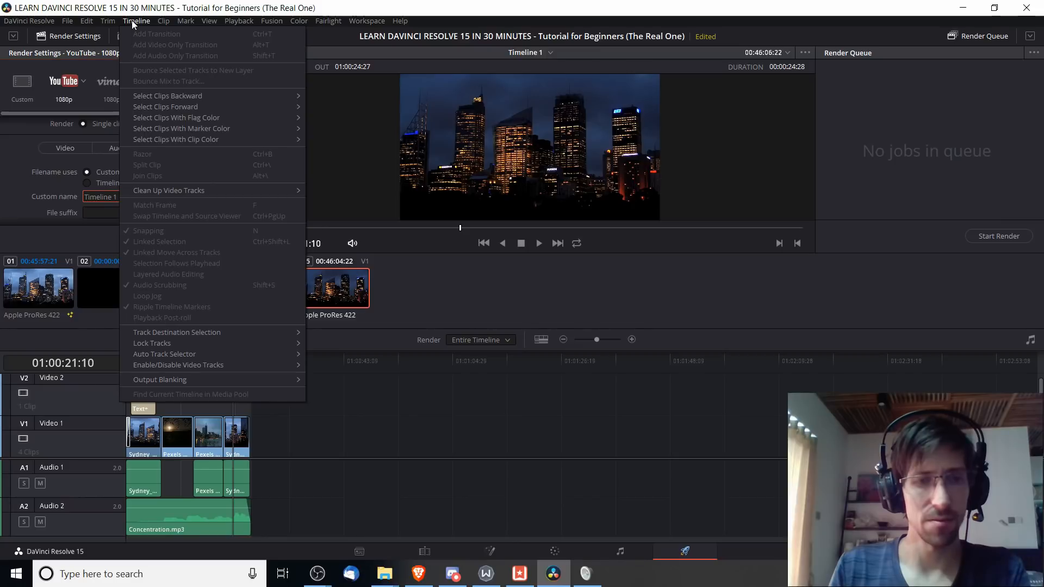
pyautogui.click(423, 555)
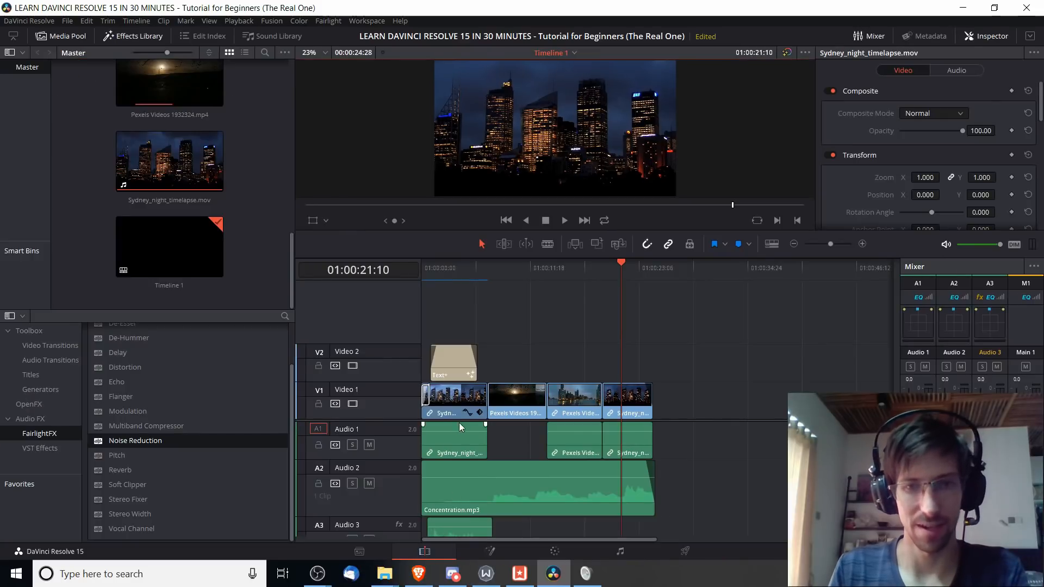
pyautogui.click(89, 23)
pyautogui.moveTo(125, 21)
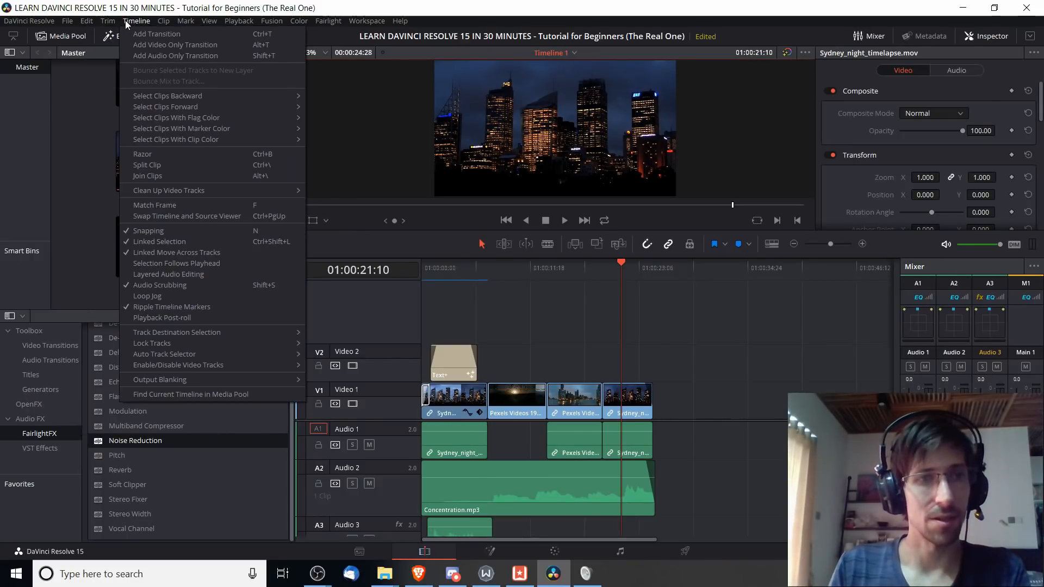
pyautogui.click(181, 393)
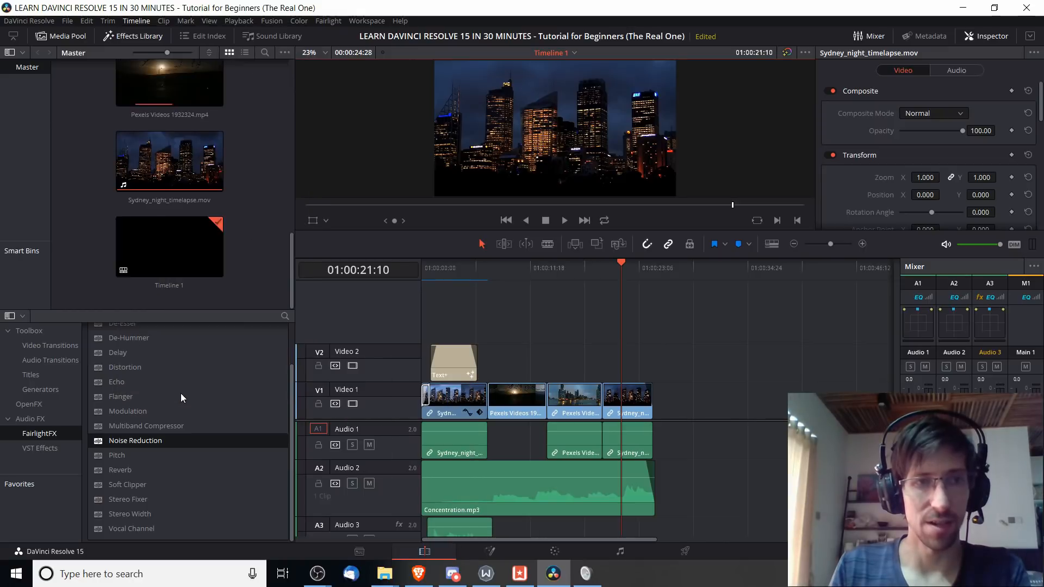
# Rename the timeline in the media pool as Final Edit and check the list of available timelines.
pyautogui.click(174, 285)
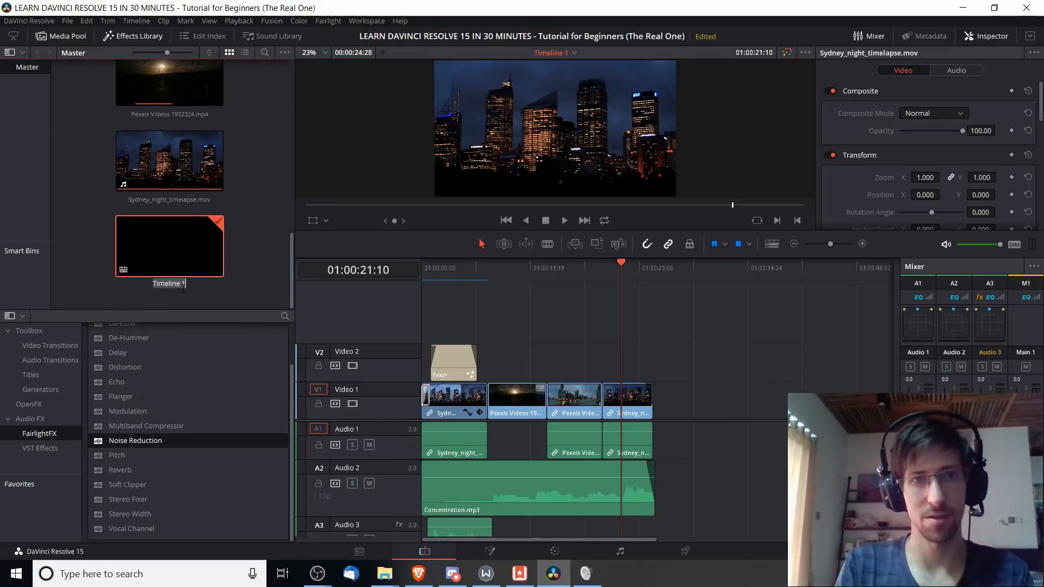
pyautogui.write('Final Edit')
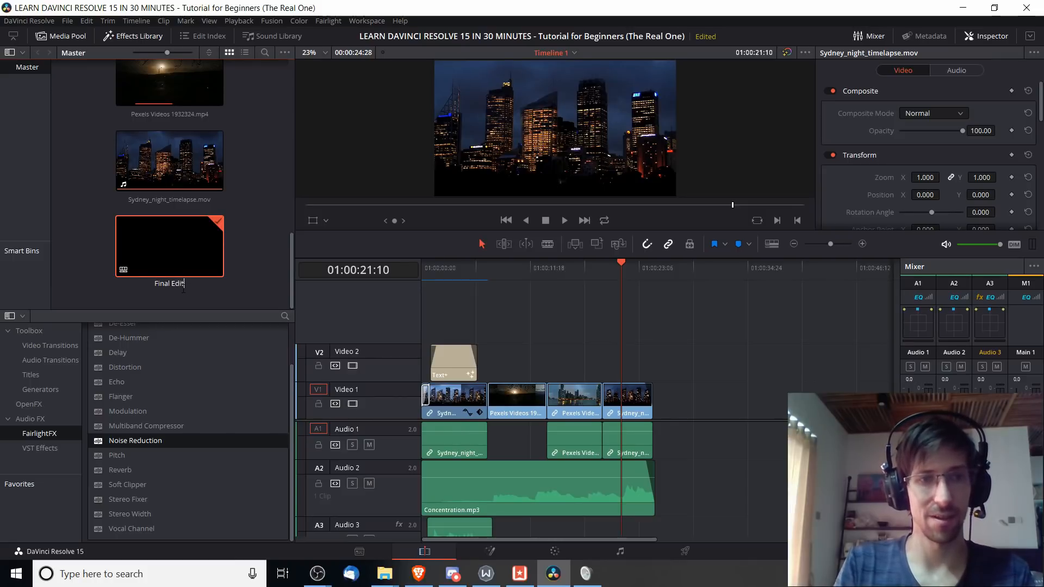
pyautogui.press('Return')
pyautogui.rightClick(183, 288)
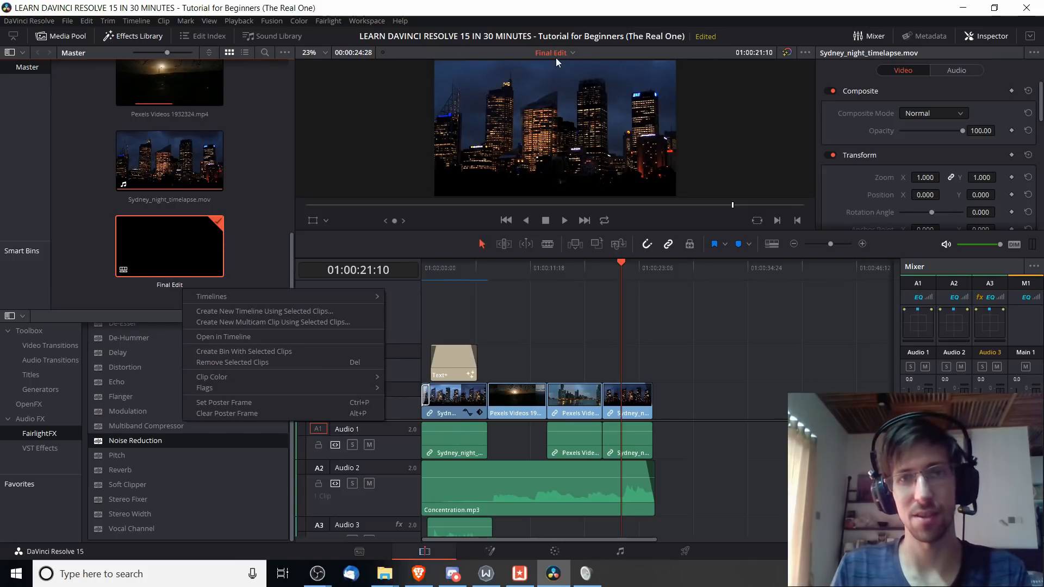
pyautogui.click(572, 50)
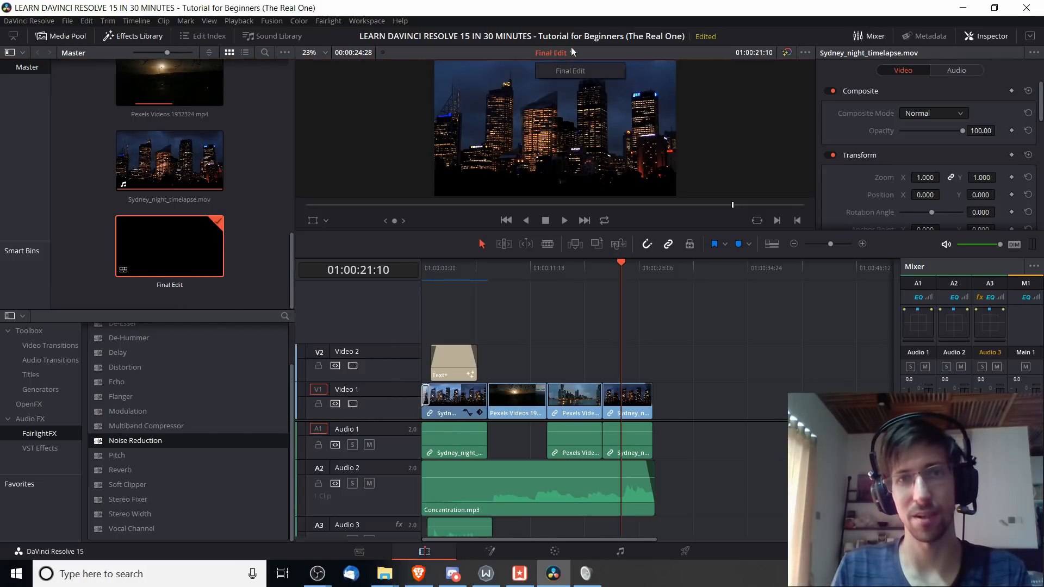
# Go back to the Deliver page and reapply the YouTube 1080p preset to refresh the export filename.
pyautogui.click(676, 555)
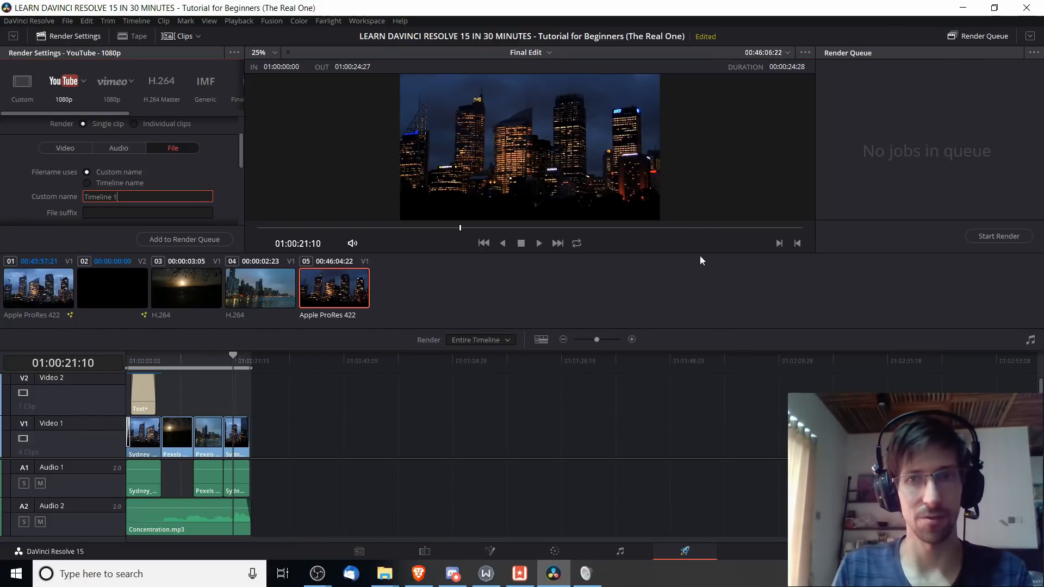
pyautogui.scroll(2, 201, 168)
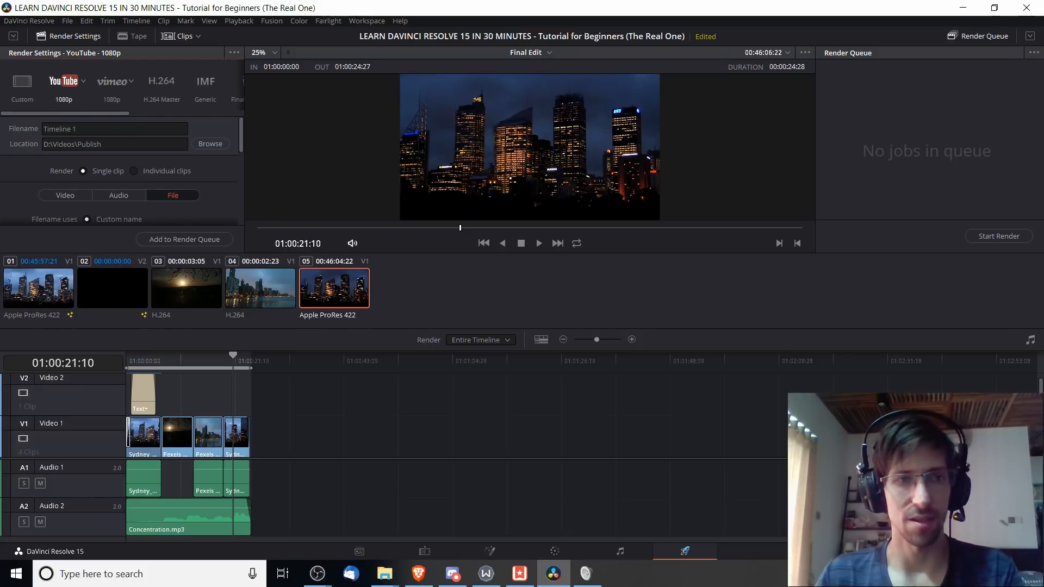
pyautogui.scroll(-2, 187, 184)
pyautogui.click(203, 181)
pyautogui.scroll(2, 185, 198)
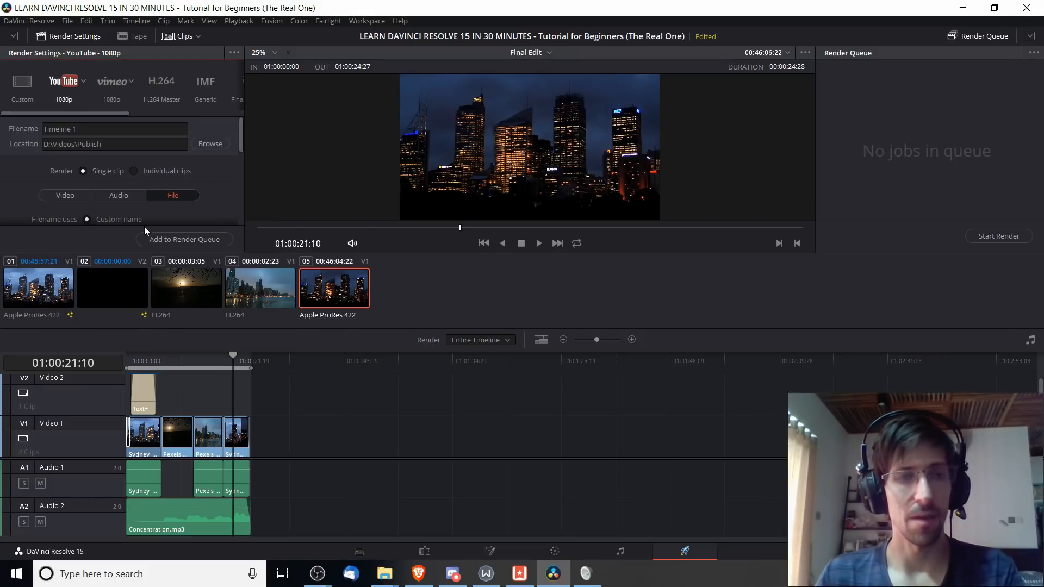
pyautogui.scroll(-1, 163, 209)
pyautogui.scroll(1, 202, 201)
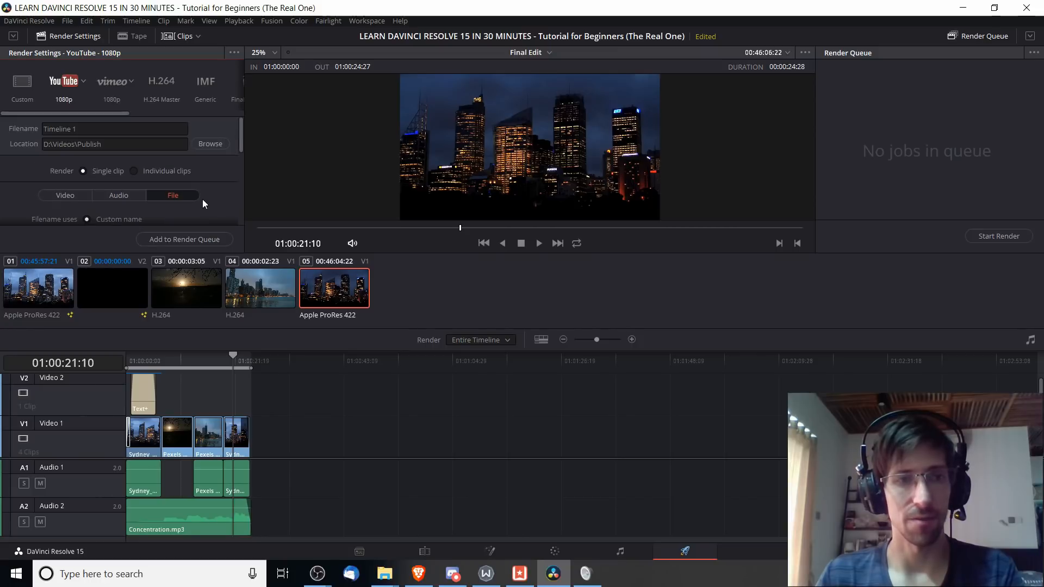
pyautogui.click(63, 94)
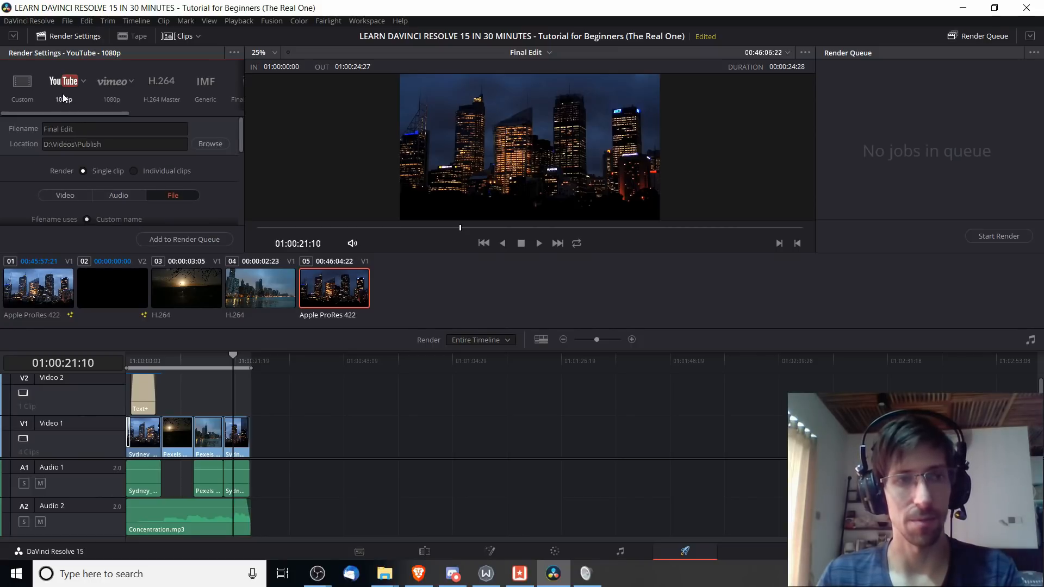
pyautogui.click(85, 129)
pyautogui.doubleClick(145, 130)
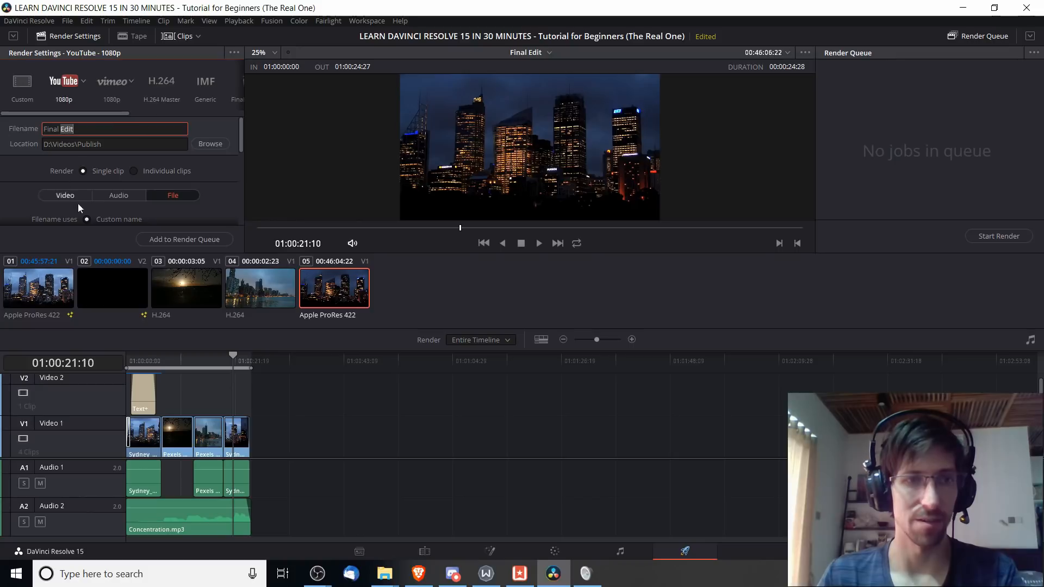
# Enlarge the render settings area, set the video export format to MP4 and review the video settings.
pyautogui.click(68, 196)
pyautogui.moveTo(235, 253); pyautogui.dragTo(235, 350)
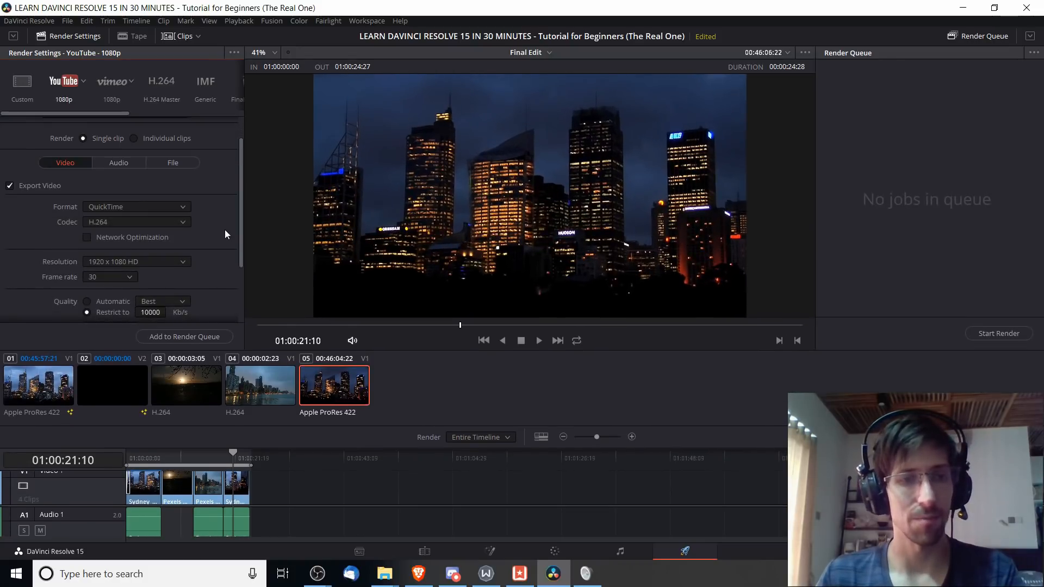
pyautogui.scroll(2, 205, 199)
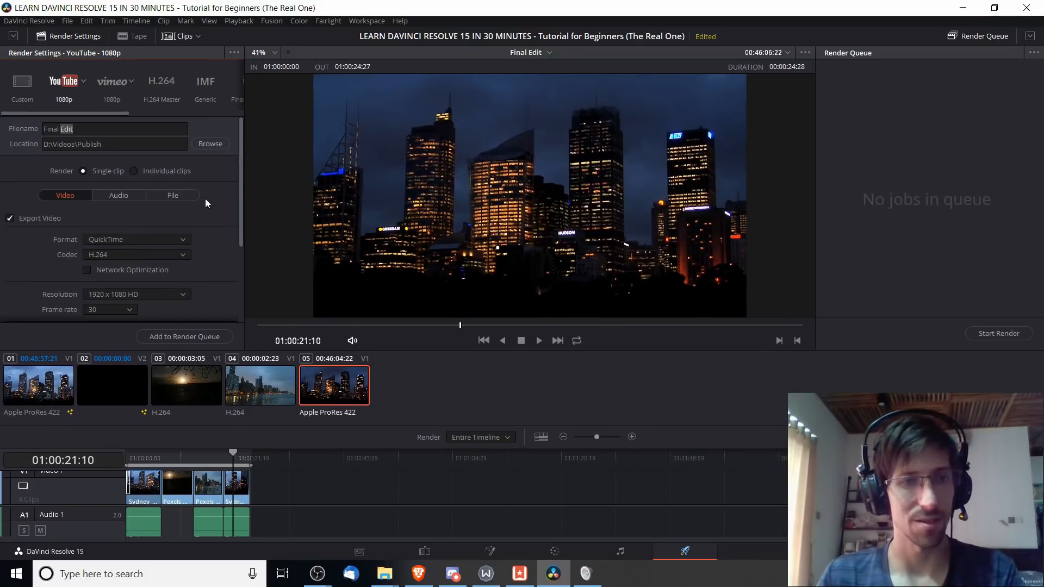
pyautogui.click(87, 131)
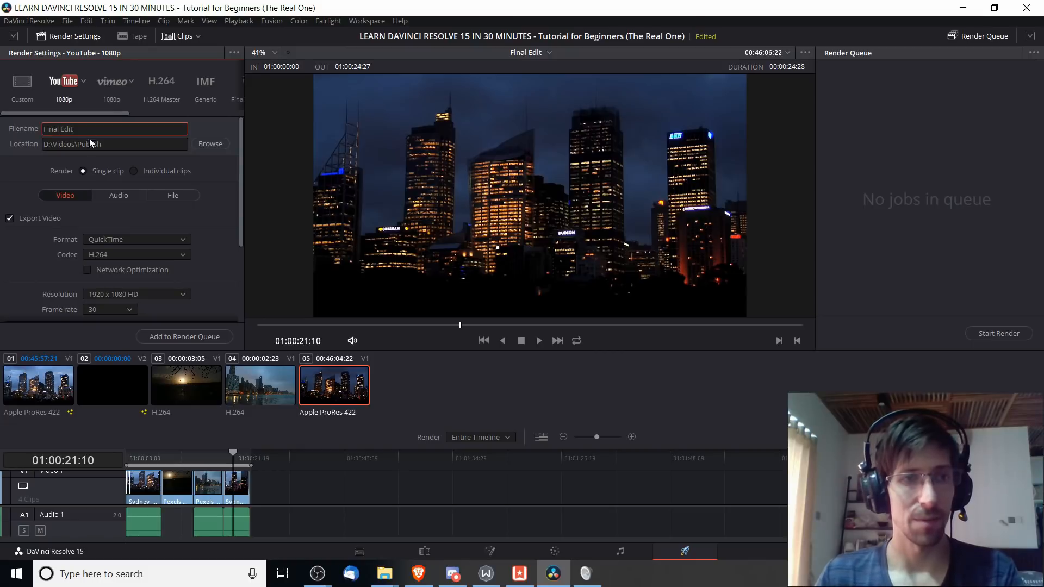
pyautogui.scroll(-2, 221, 210)
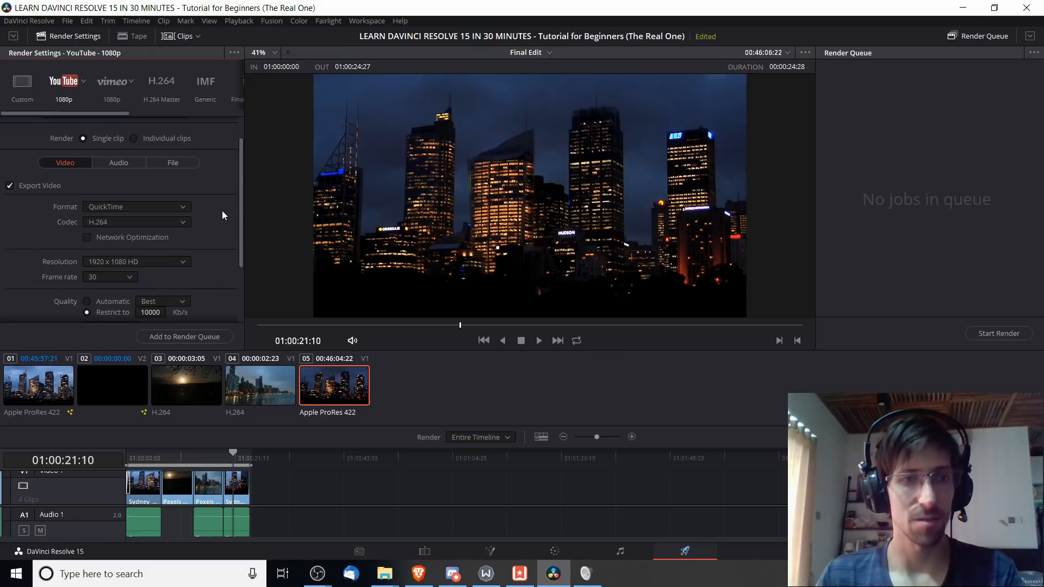
pyautogui.click(169, 207)
pyautogui.click(141, 281)
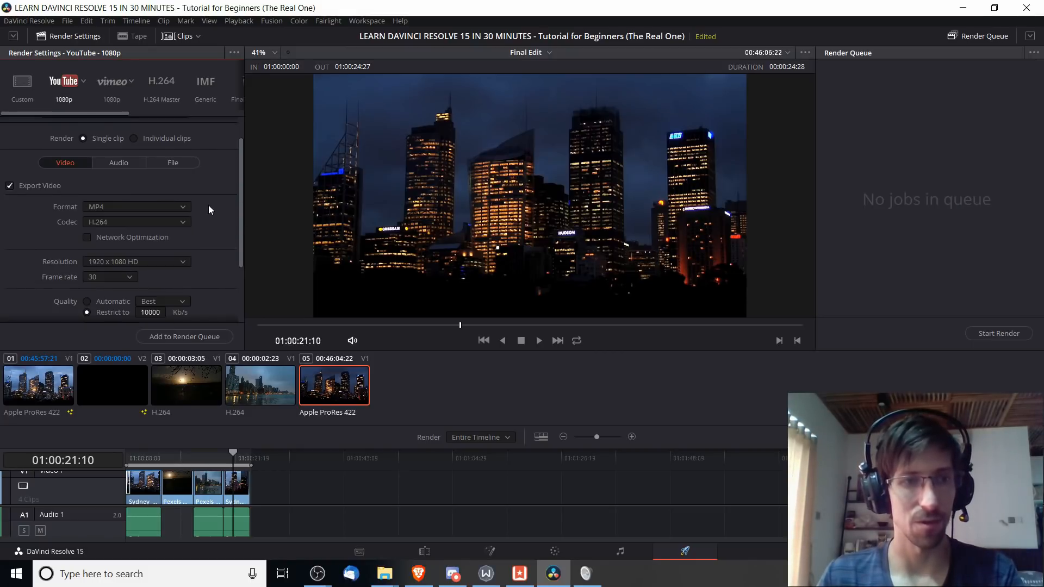
pyautogui.scroll(-5, 217, 208)
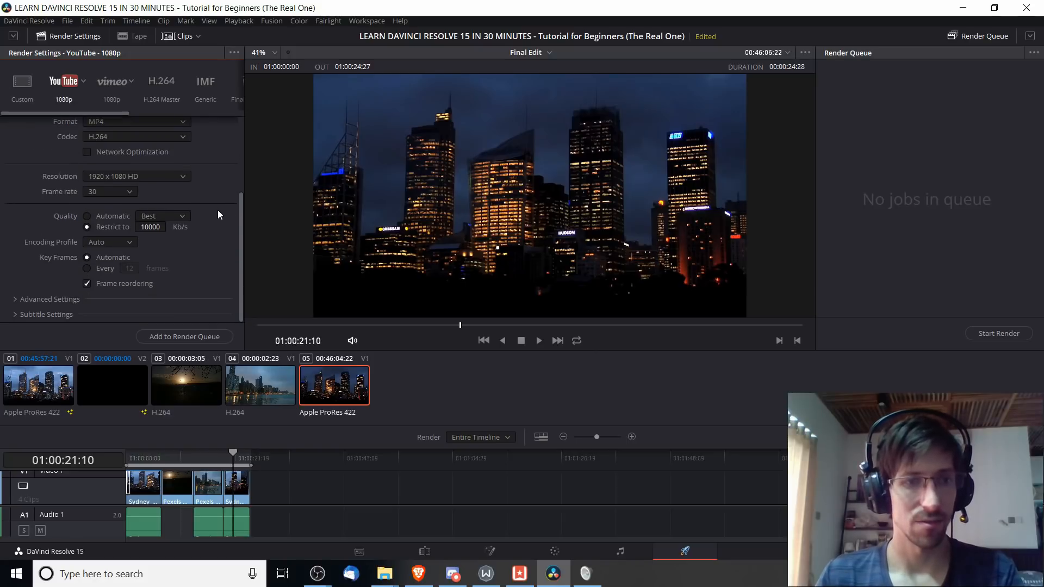
pyautogui.scroll(7, 223, 139)
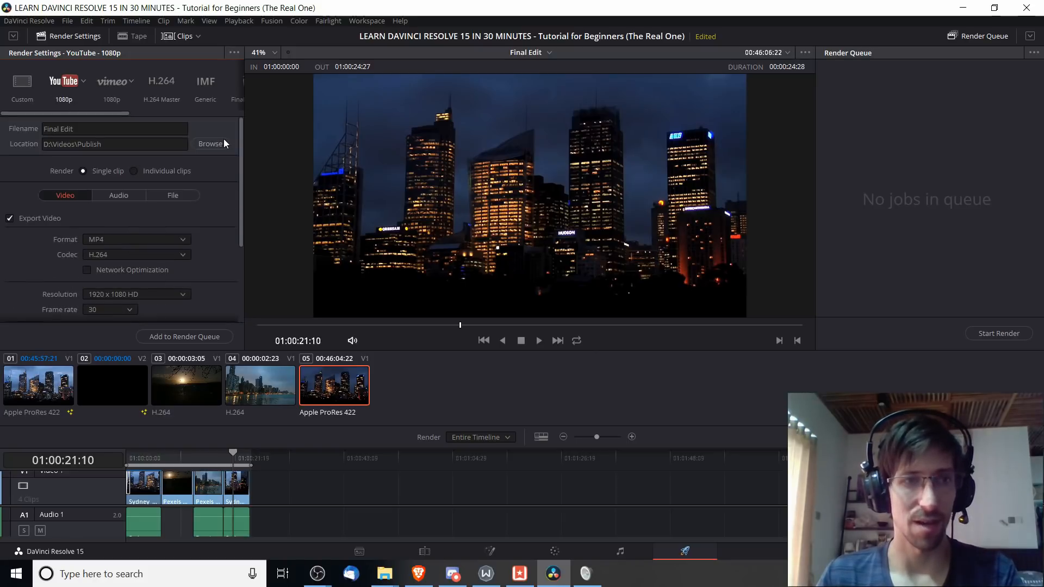
# Save the current render settings as a new preset named "Youtube 1080p MP$".
pyautogui.click(234, 52)
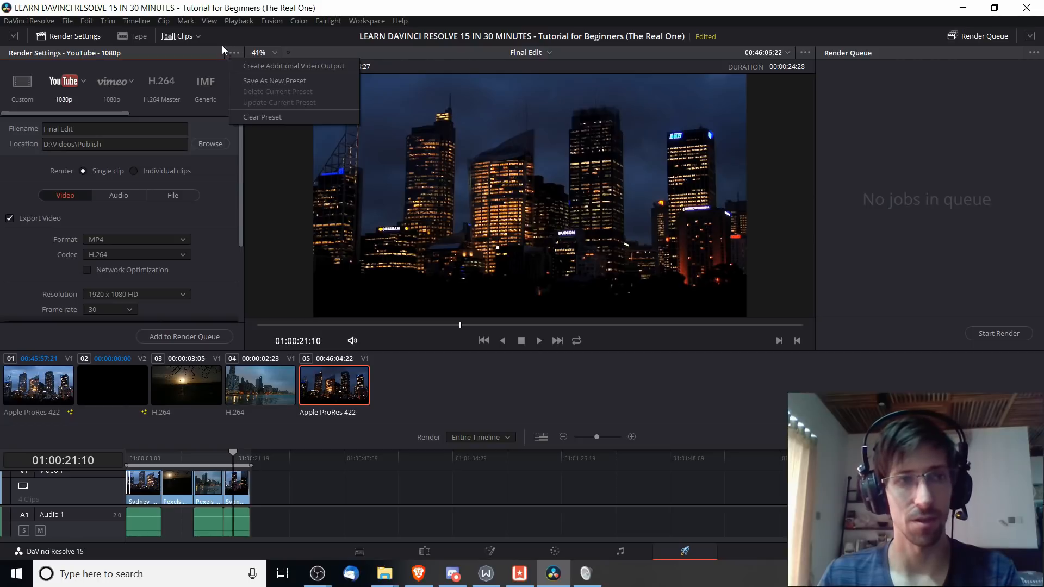
pyautogui.click(248, 81)
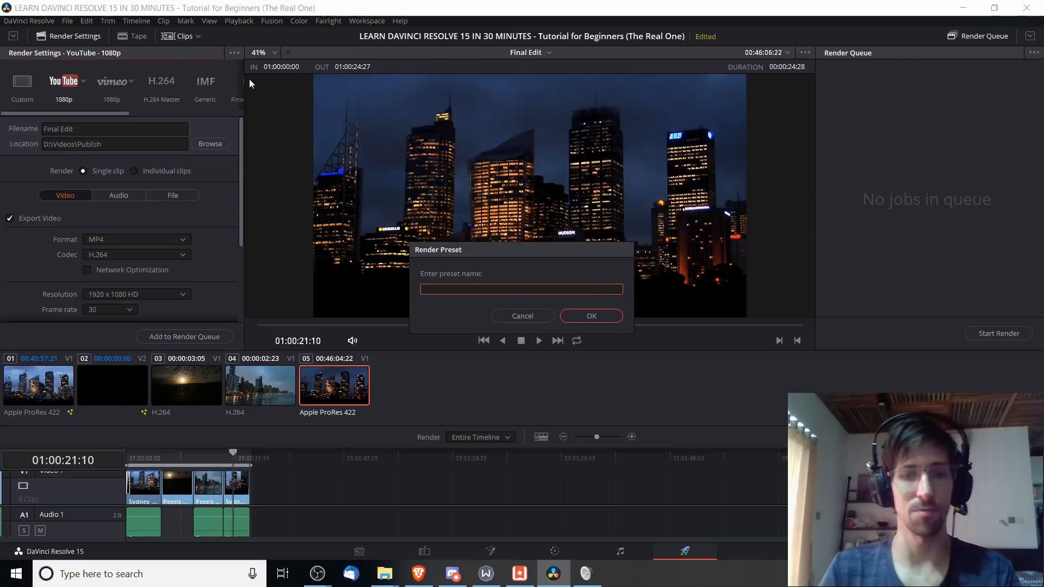
pyautogui.write('Youtube 108')
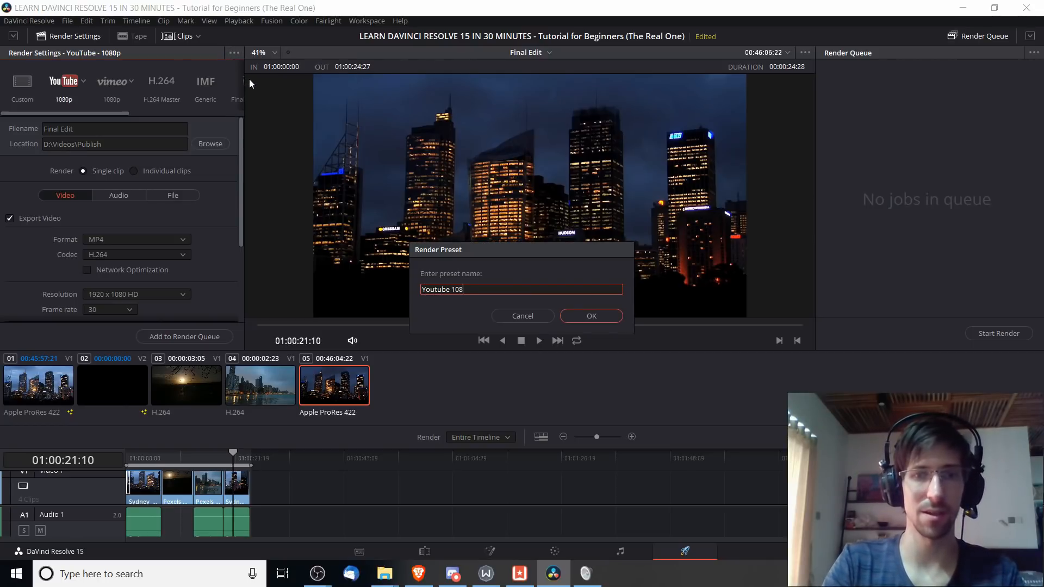
pyautogui.write('0p MP$')
pyautogui.press('Return')
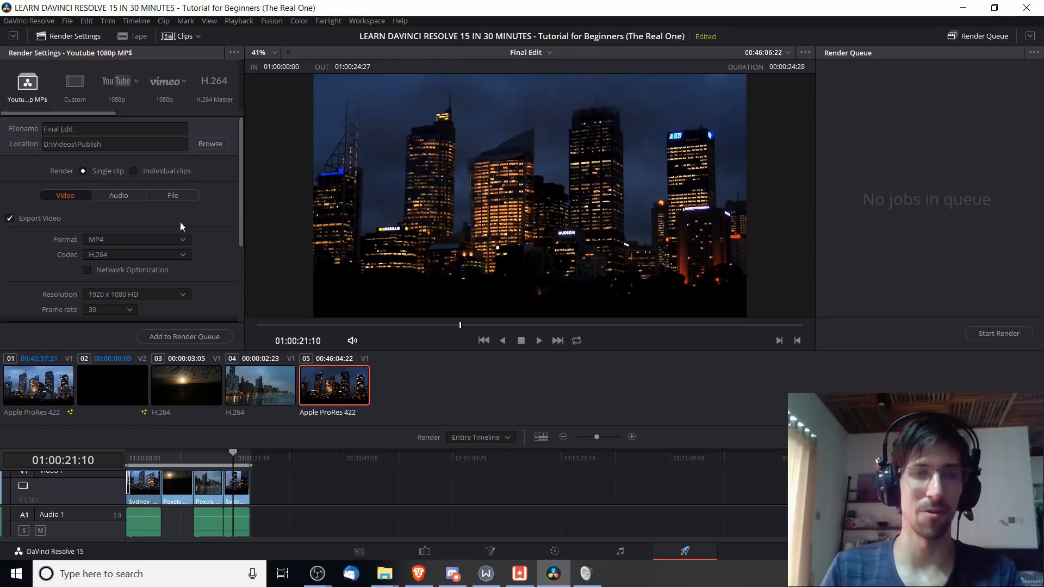
# Review the bit-rate limit, the custom file name and the save location in the render settings.
pyautogui.scroll(-1, 223, 200)
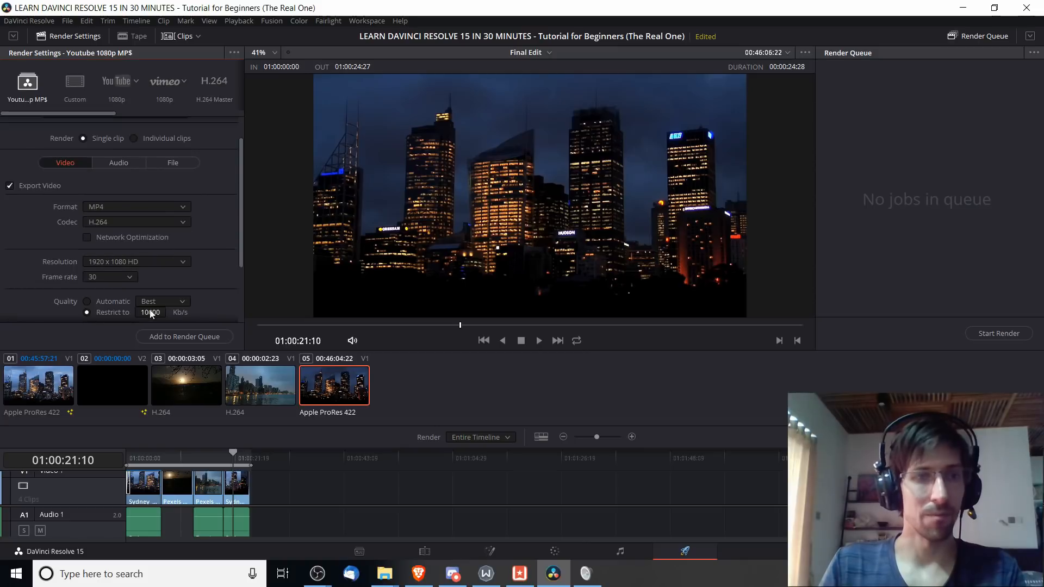
pyautogui.scroll(1, 206, 239)
pyautogui.click(174, 196)
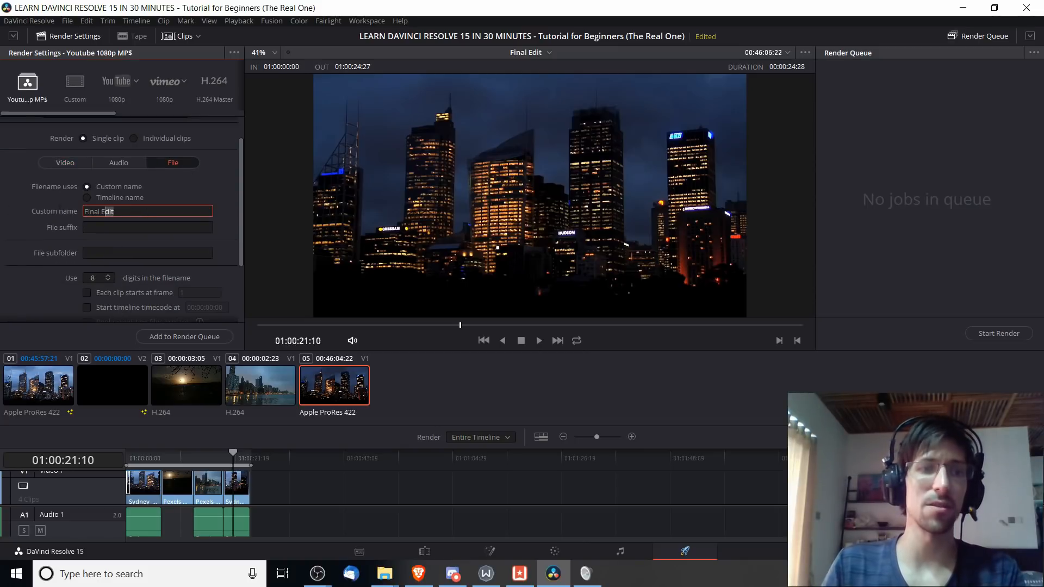
pyautogui.moveTo(84, 211); pyautogui.dragTo(125, 210)
pyautogui.click(125, 210)
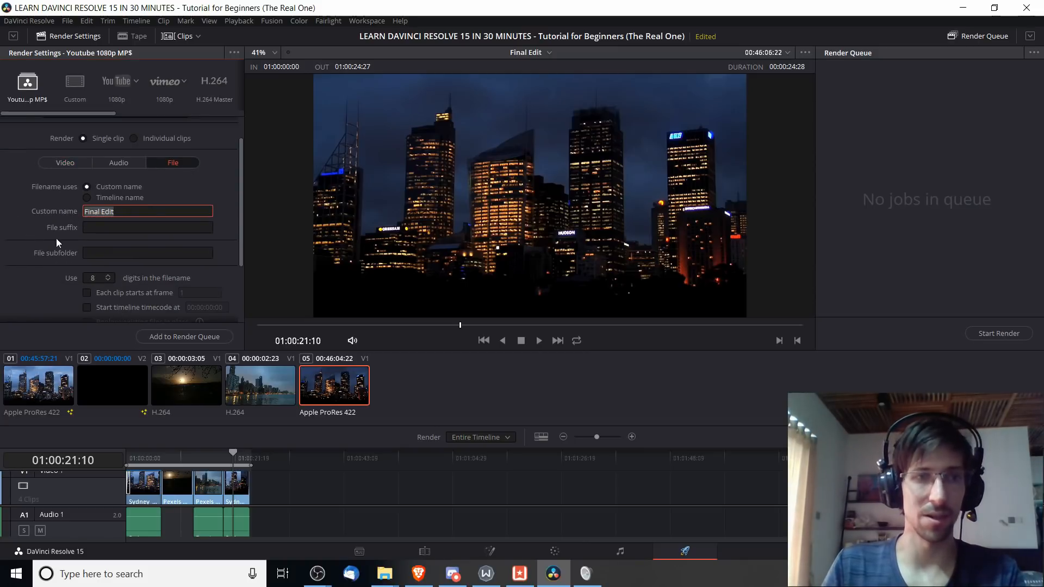
pyautogui.scroll(1, 223, 174)
pyautogui.tripleClick(54, 145)
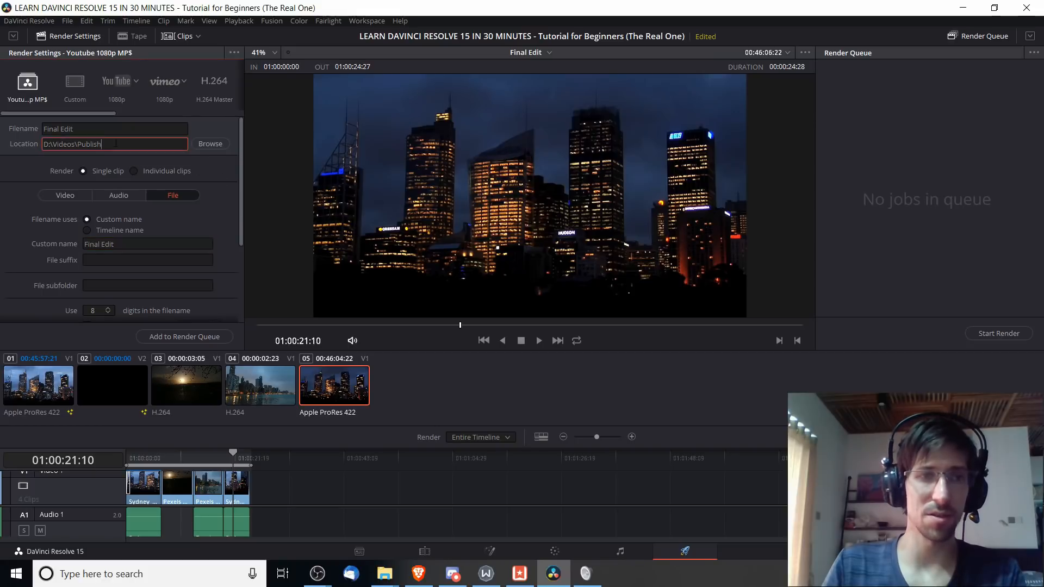
pyautogui.click(113, 145)
pyautogui.moveTo(113, 144); pyautogui.dragTo(2, 145)
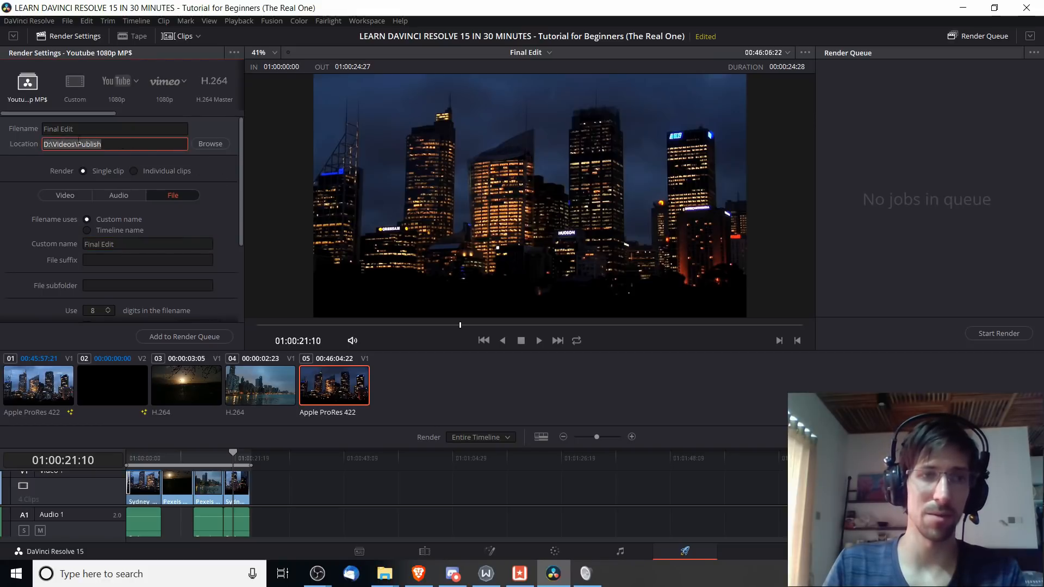
pyautogui.click(123, 144)
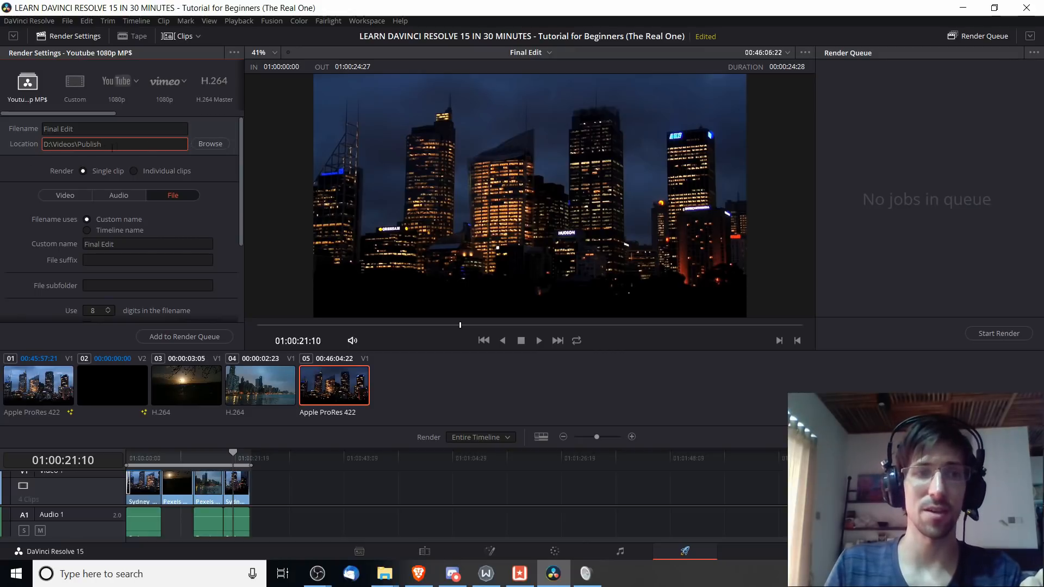
# Add the export of the entire timeline to the render queue and start rendering it.
pyautogui.scroll(-4, 242, 188)
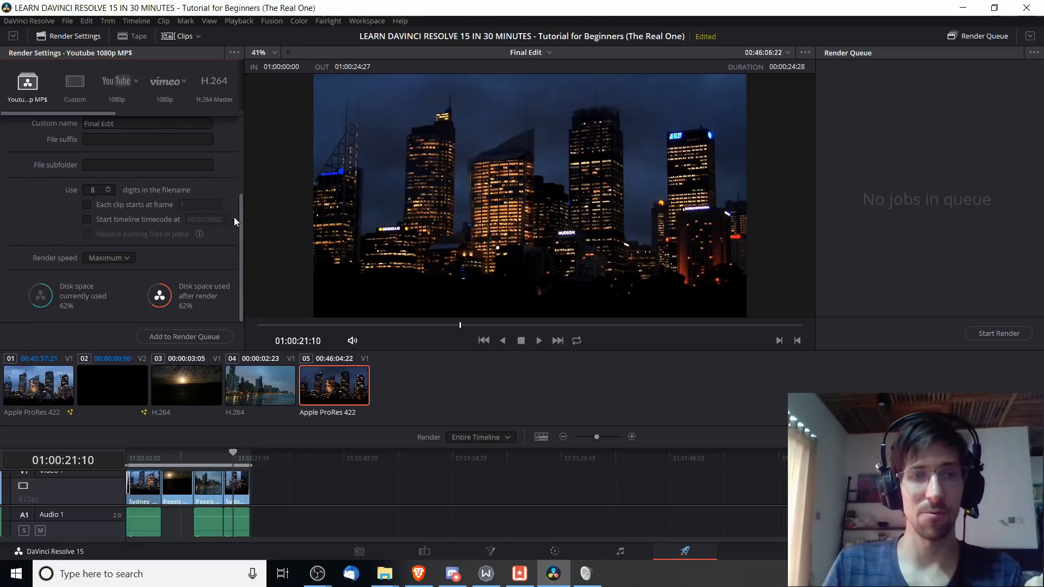
pyautogui.click(221, 338)
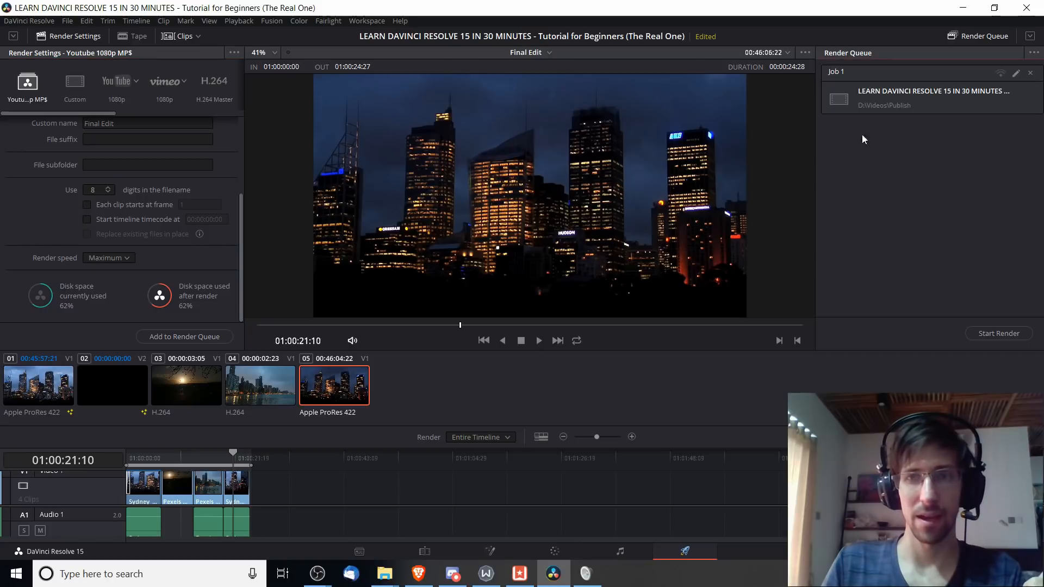
pyautogui.click(481, 439)
pyautogui.click(491, 437)
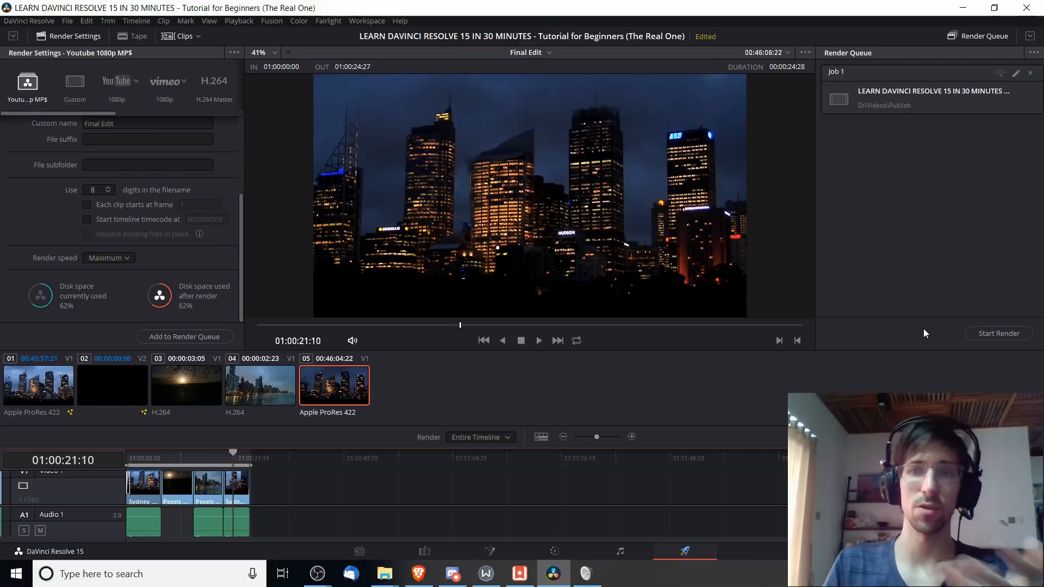
pyautogui.click(999, 334)
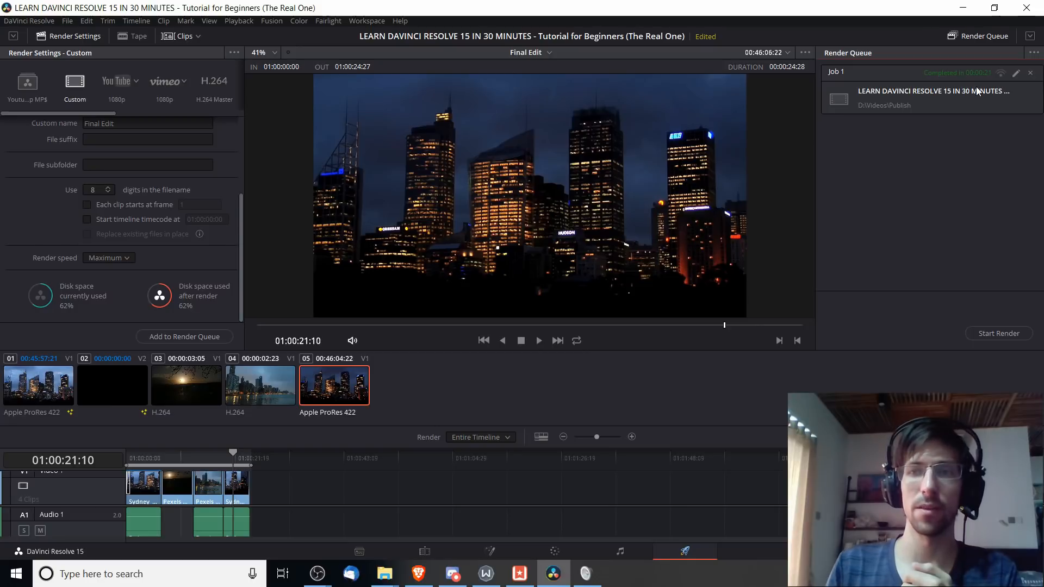
# Open the rendered job's file location, play Final Edit.mp4 in VLC media player, then pause and close it.
pyautogui.rightClick(907, 92)
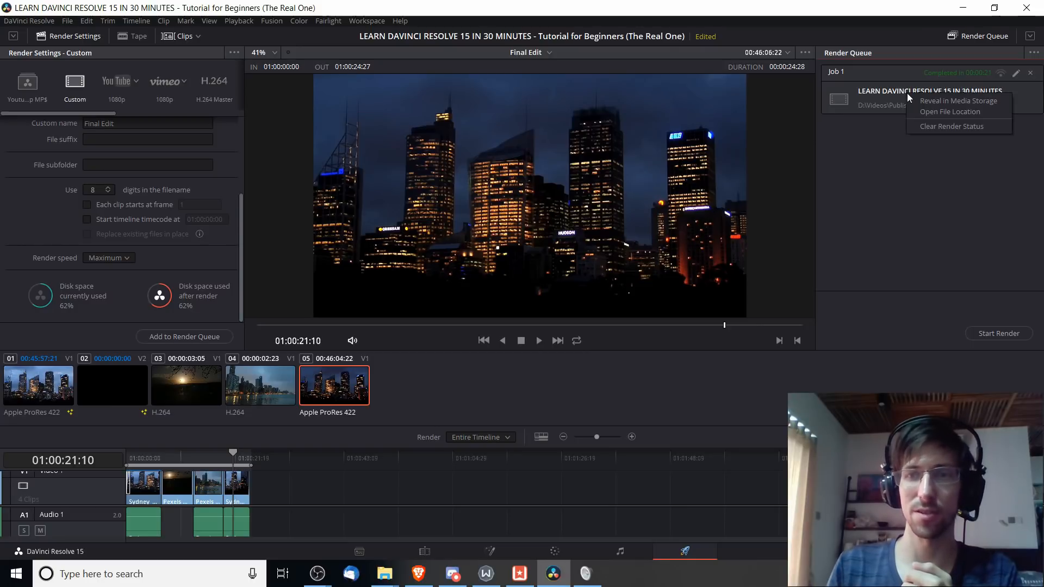
pyautogui.click(932, 112)
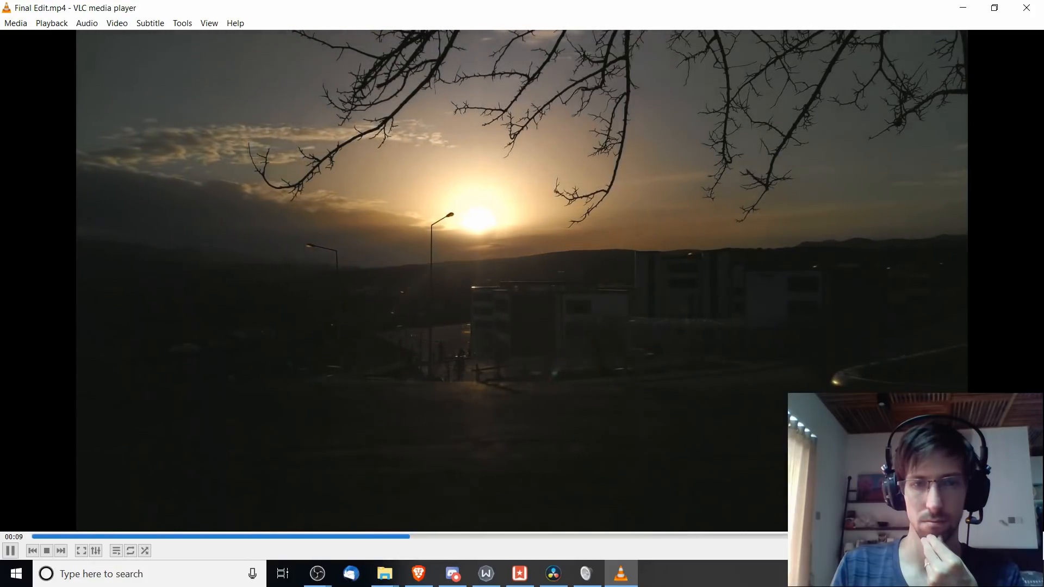
pyautogui.press('space')
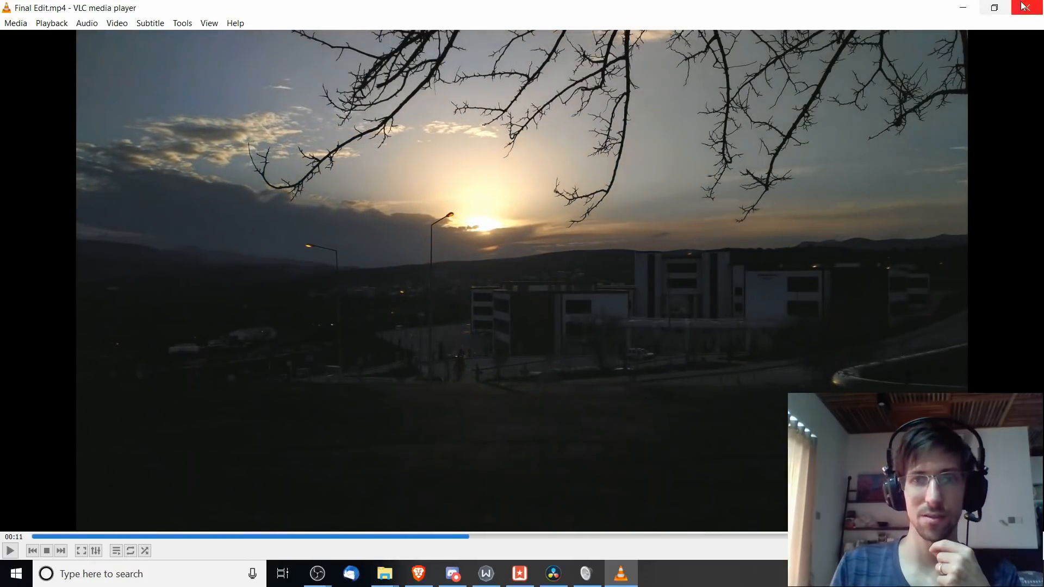
pyautogui.click(1025, 7)
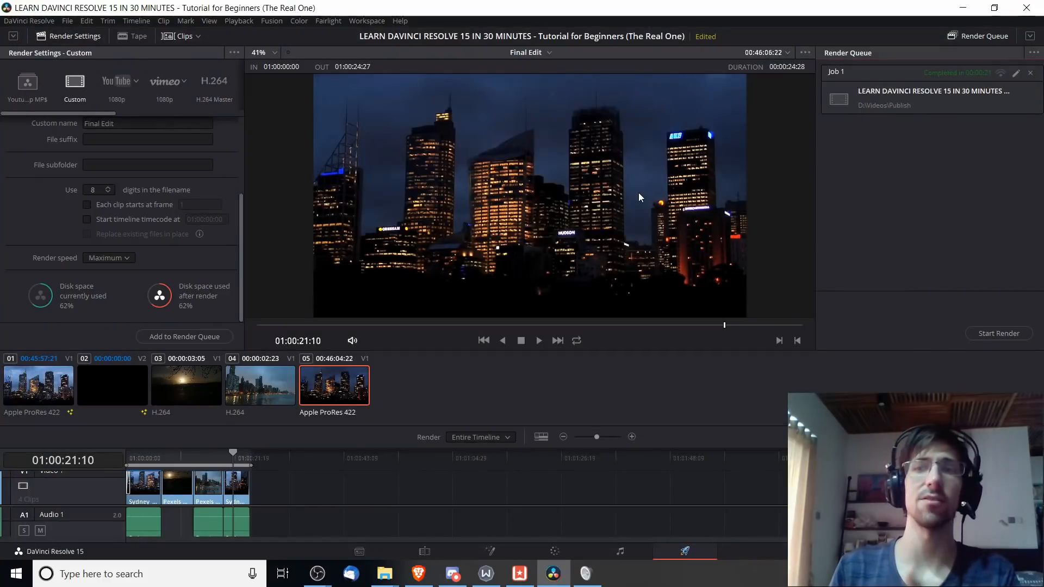